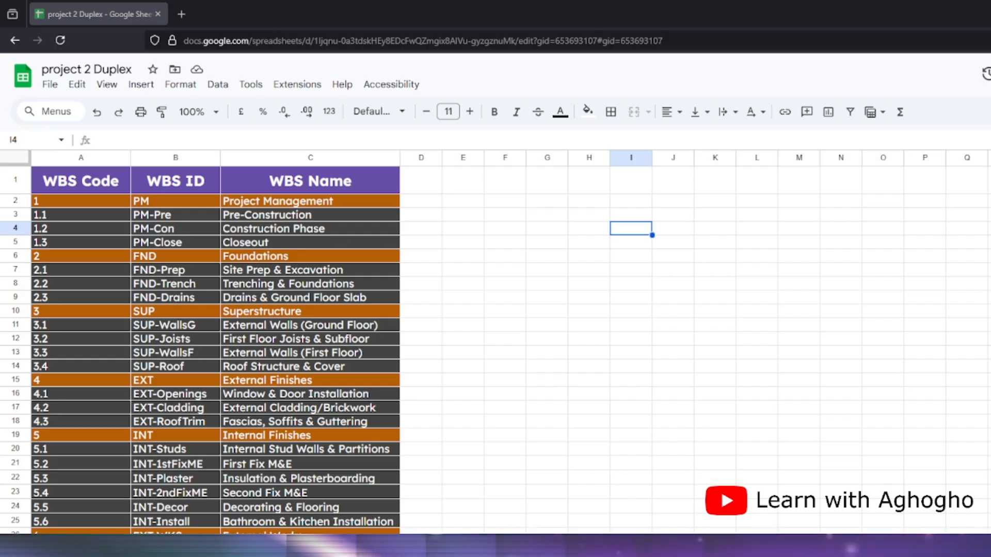
- Review the WBS codes, IDs and names on the duplex project's WBS sheet, from Project Management through External Works
{"action": "left_click", "coordinate": [93, 204]}
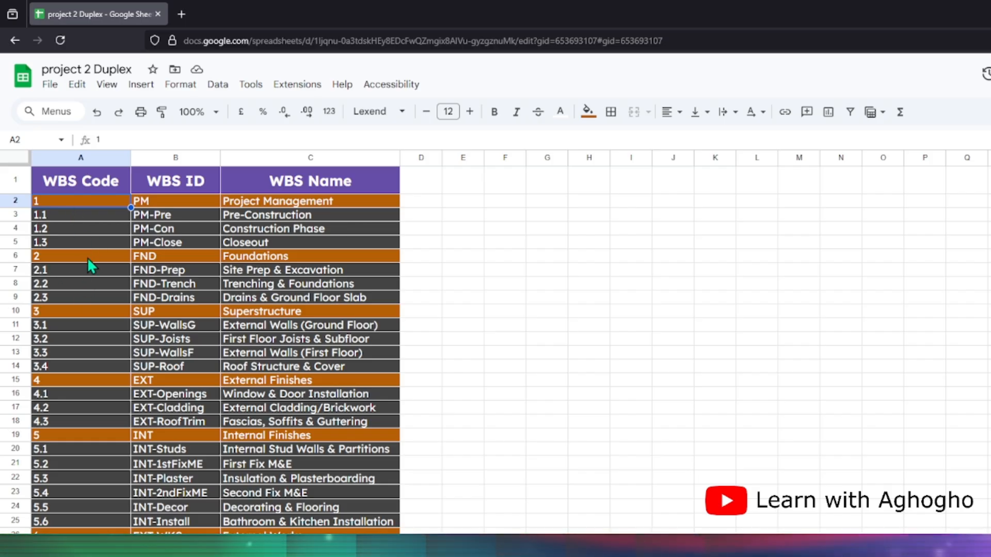
{"action": "left_click", "coordinate": [169, 201]}
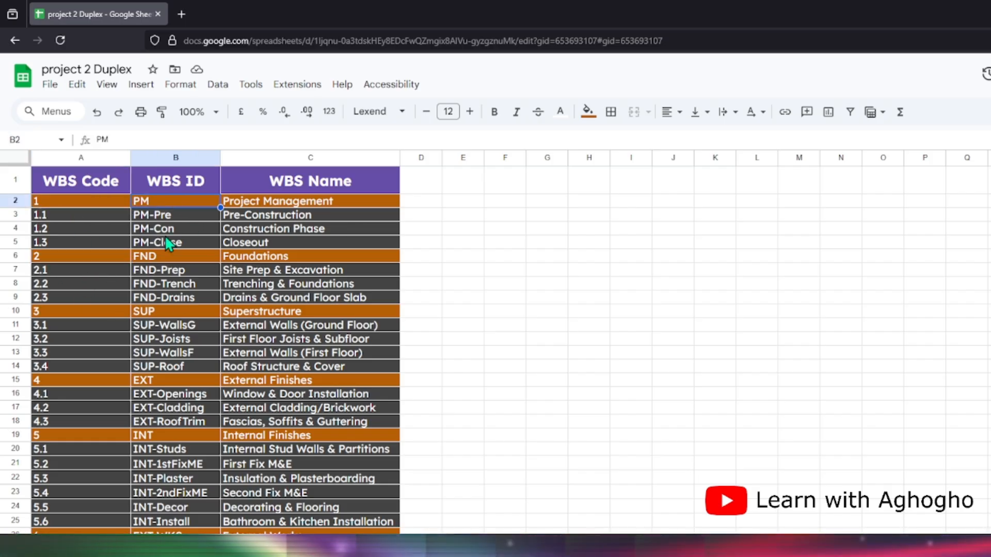
{"action": "left_click", "coordinate": [185, 258]}
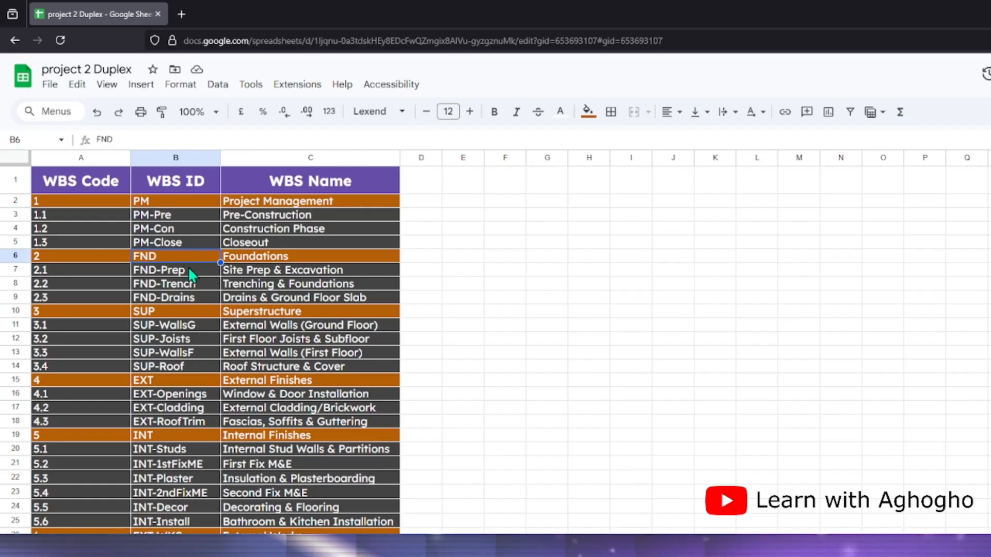
{"action": "left_click", "coordinate": [288, 206]}
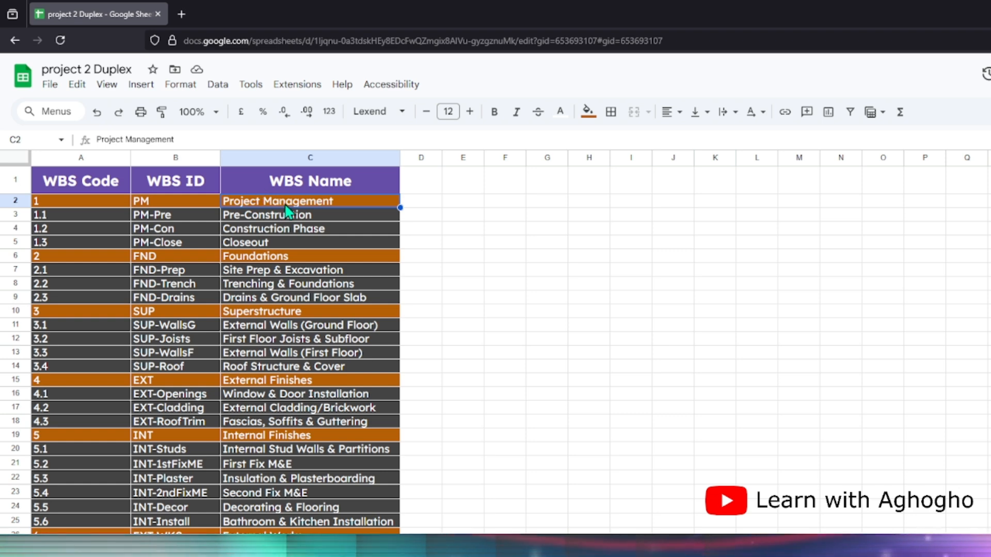
{"action": "left_click", "coordinate": [288, 258]}
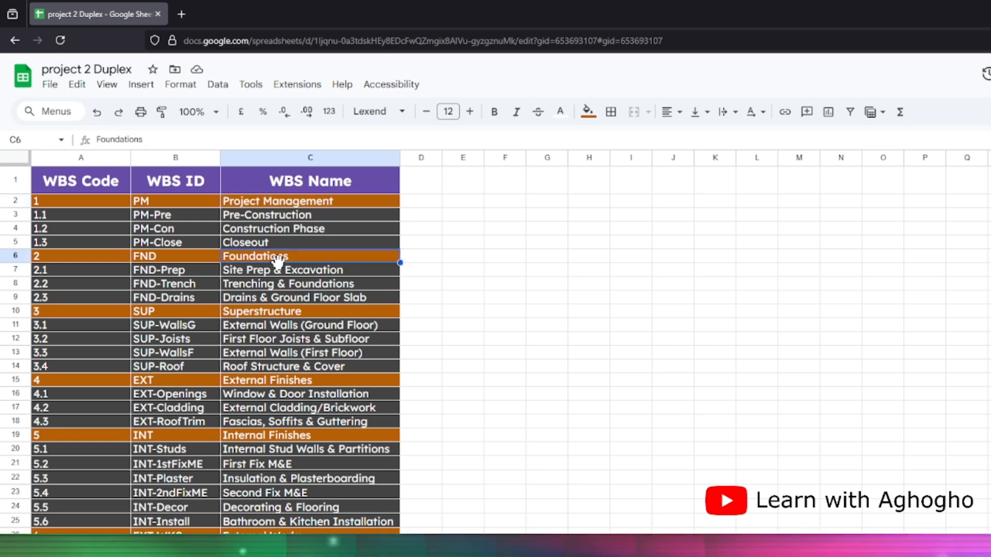
{"action": "left_click", "coordinate": [291, 313]}
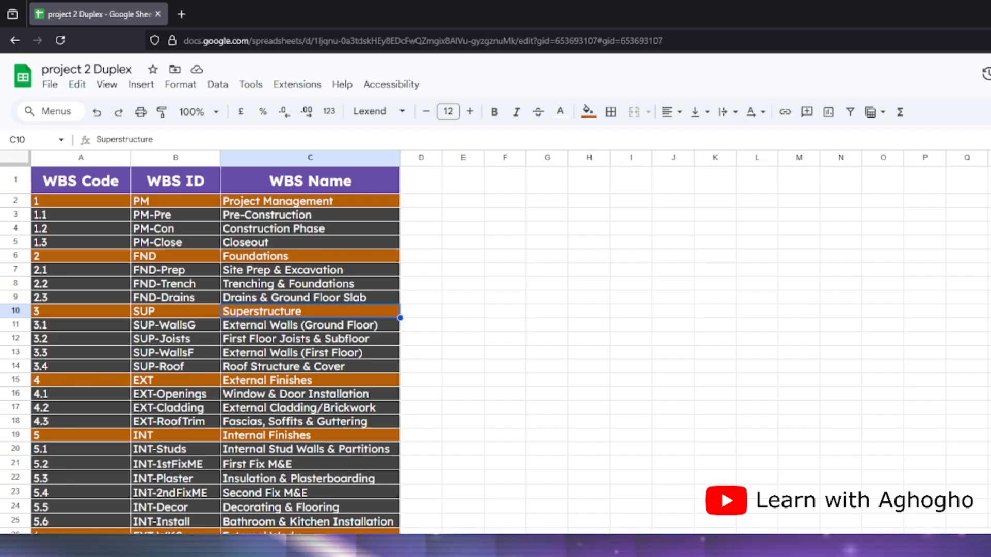
{"action": "scroll", "coordinate": [321, 532], "scroll_direction": "down", "scroll_amount": 2}
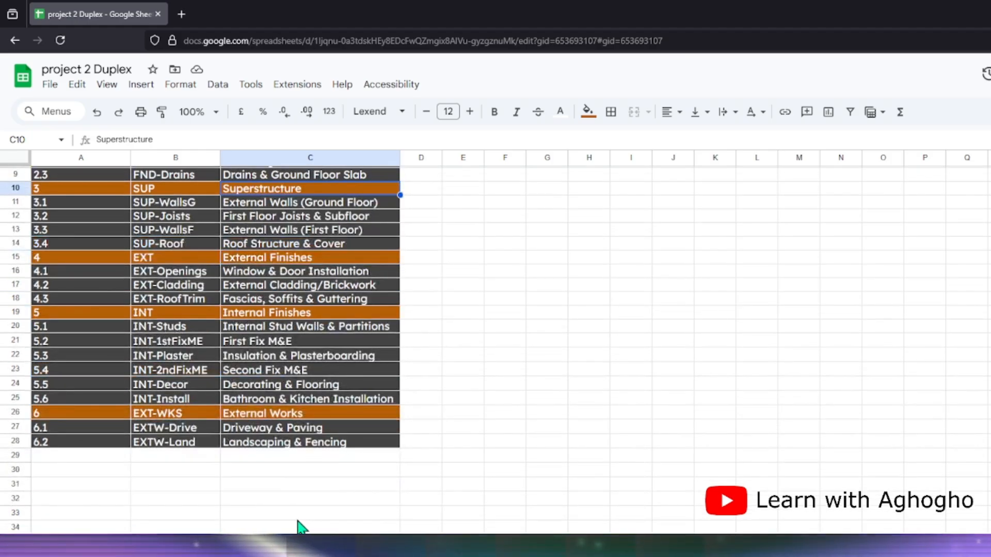
{"action": "scroll", "coordinate": [299, 526], "scroll_direction": "up", "scroll_amount": 2}
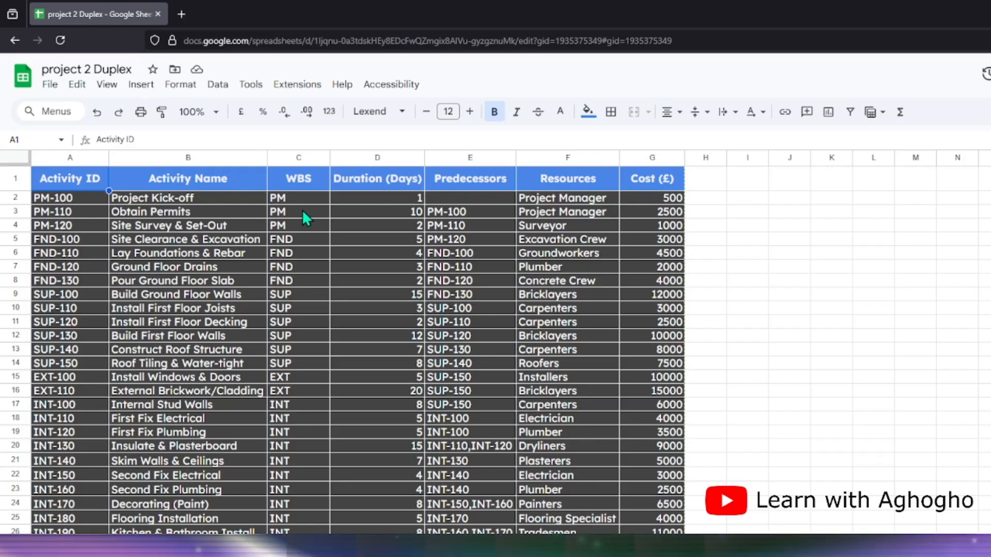
- Examine the activity costs, and the rates of the labour, non-labour and material resources on the resource sheet
{"action": "left_click", "coordinate": [677, 201]}
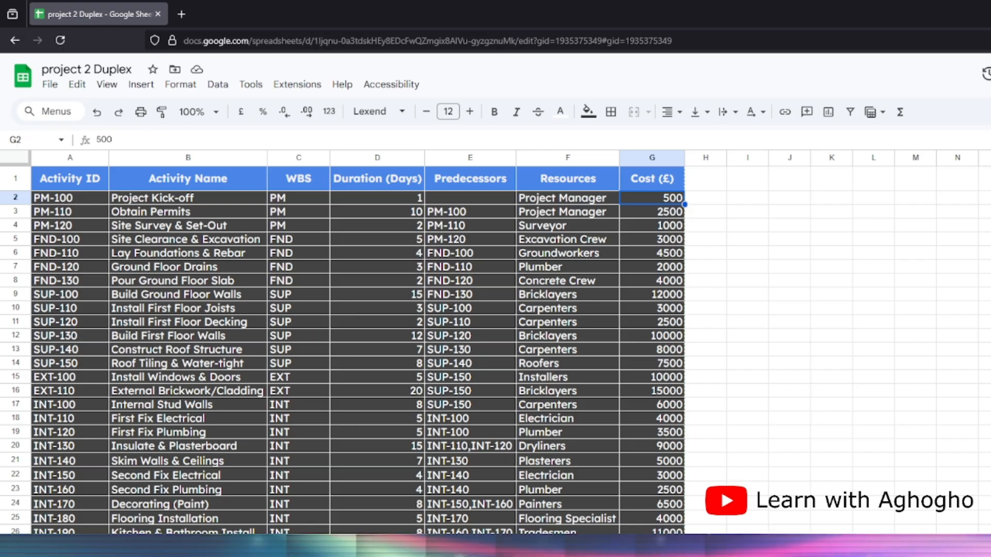
{"action": "left_click", "coordinate": [384, 547]}
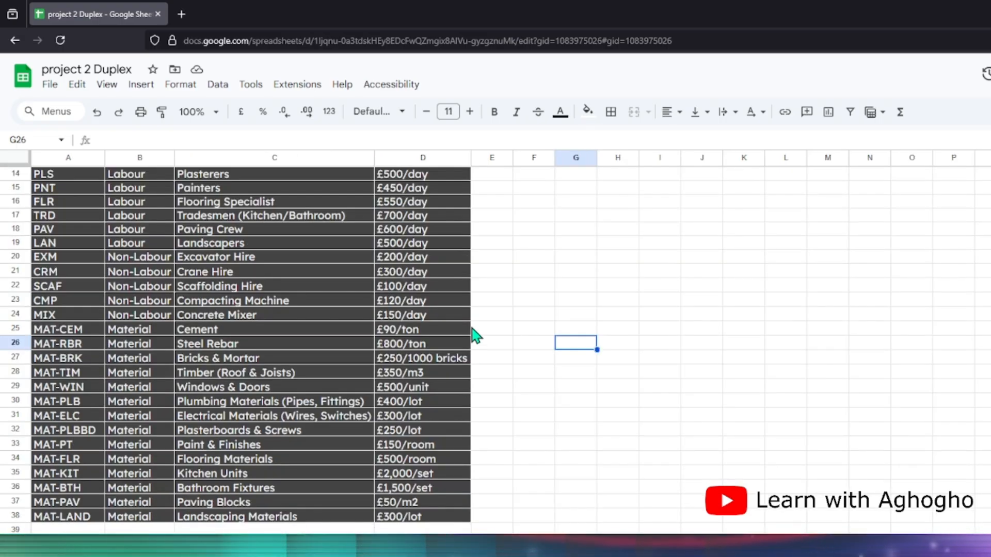
{"action": "scroll", "coordinate": [380, 367], "scroll_direction": "up", "scroll_amount": 5}
{"action": "scroll", "coordinate": [376, 364], "scroll_direction": "down", "scroll_amount": 2}
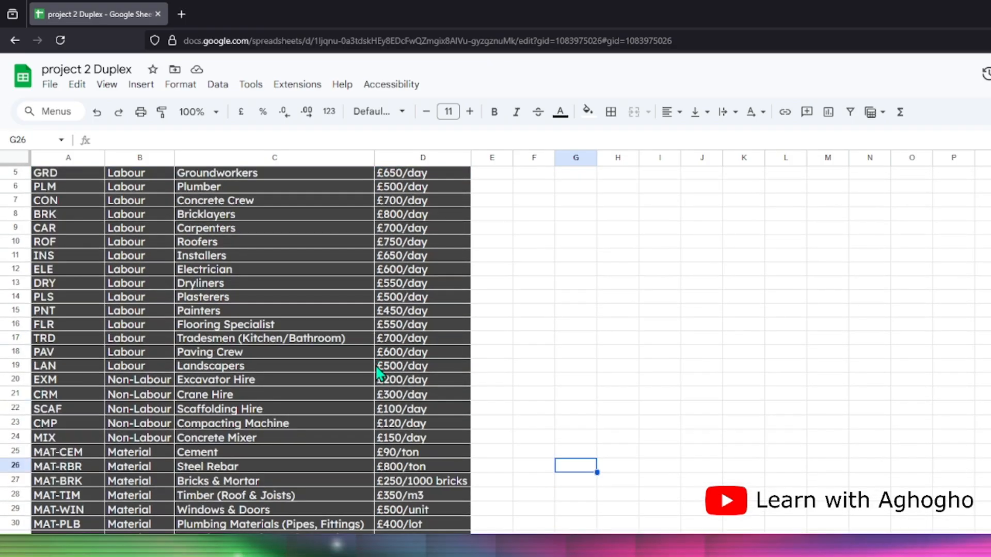
{"action": "scroll", "coordinate": [369, 357], "scroll_direction": "up", "scroll_amount": 2}
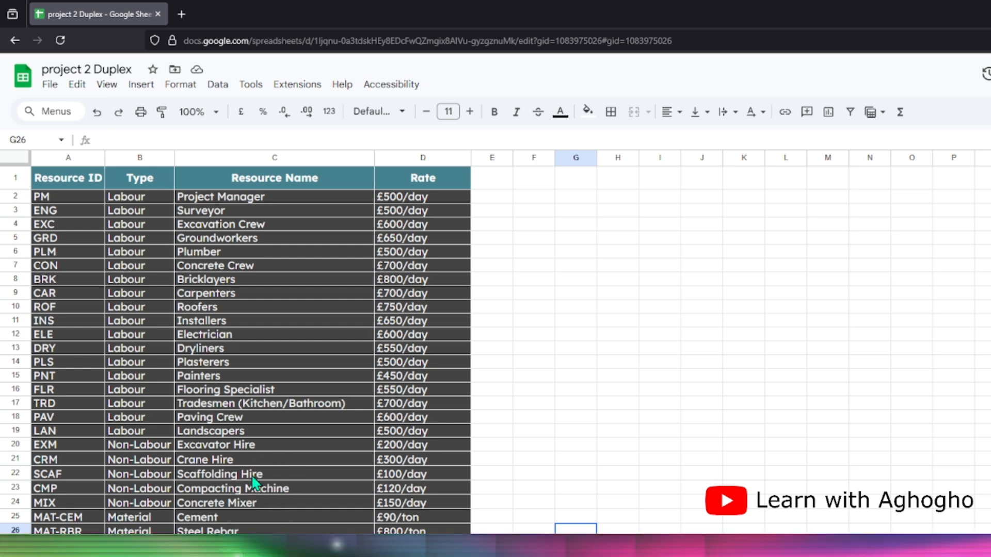
{"action": "scroll", "coordinate": [235, 515], "scroll_direction": "down", "scroll_amount": 2}
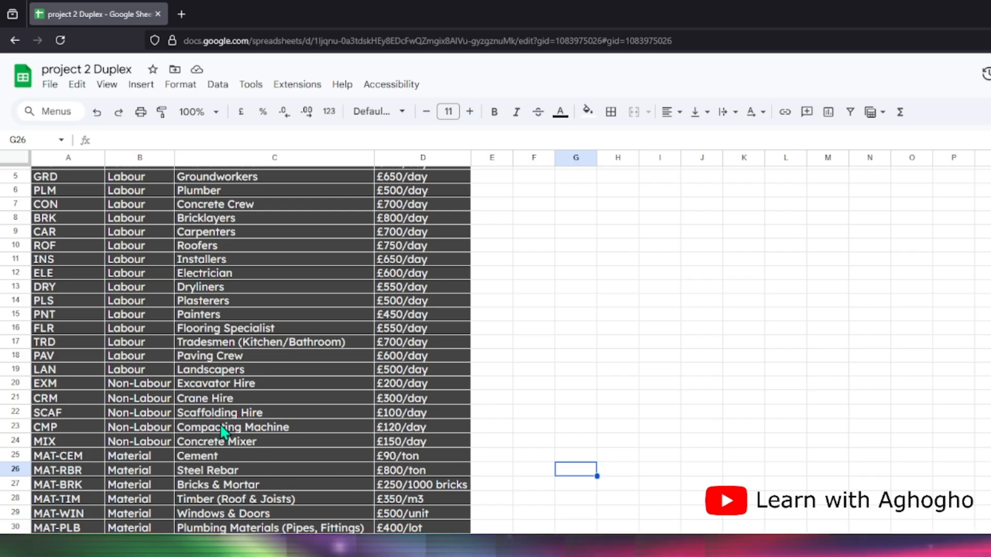
{"action": "scroll", "coordinate": [276, 433], "scroll_direction": "up", "scroll_amount": 2}
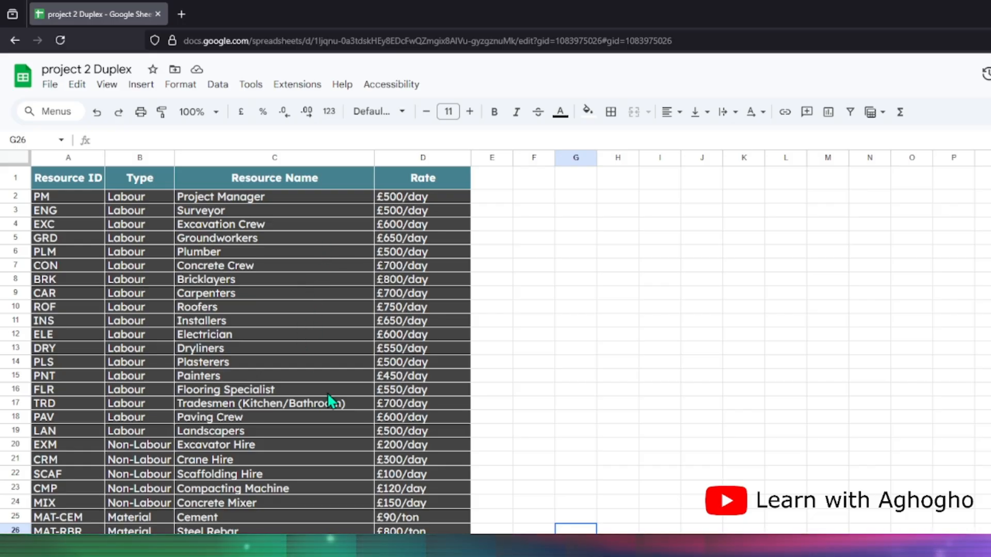
{"action": "left_click", "coordinate": [336, 547]}
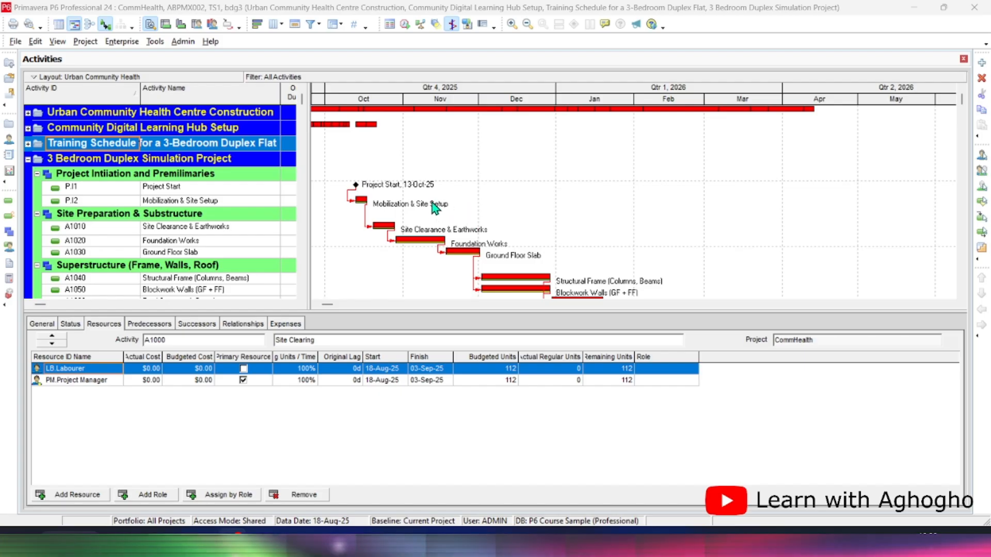
- In Primavera P6, add a new node to the Enterprise Project Structure and indent it one level beneath LWA
{"action": "scroll", "coordinate": [433, 217], "scroll_direction": "down", "scroll_amount": 2}
{"action": "scroll", "coordinate": [433, 216], "scroll_direction": "down", "scroll_amount": 4}
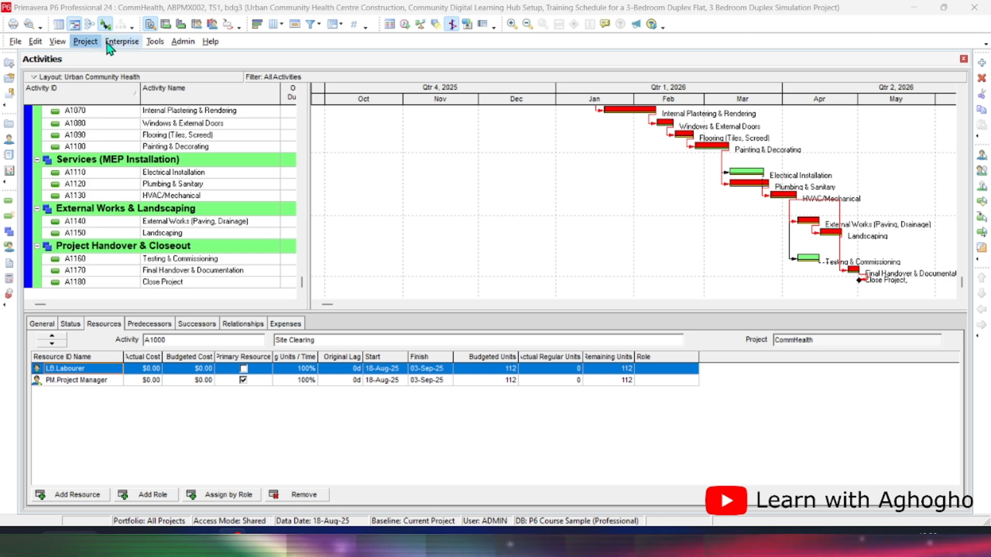
{"action": "left_click", "coordinate": [125, 45]}
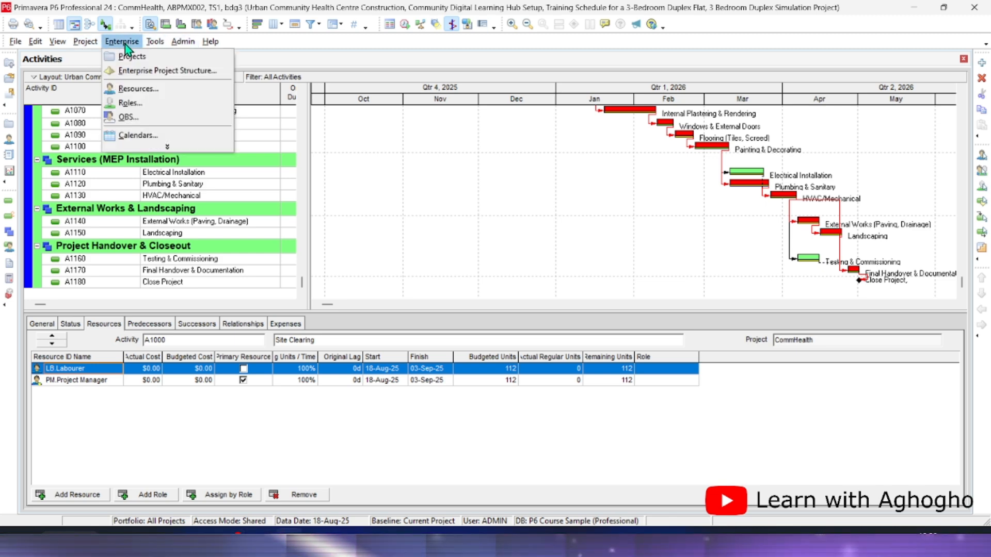
{"action": "left_click", "coordinate": [156, 71]}
{"action": "scroll", "coordinate": [490, 243], "scroll_direction": "down", "scroll_amount": 3}
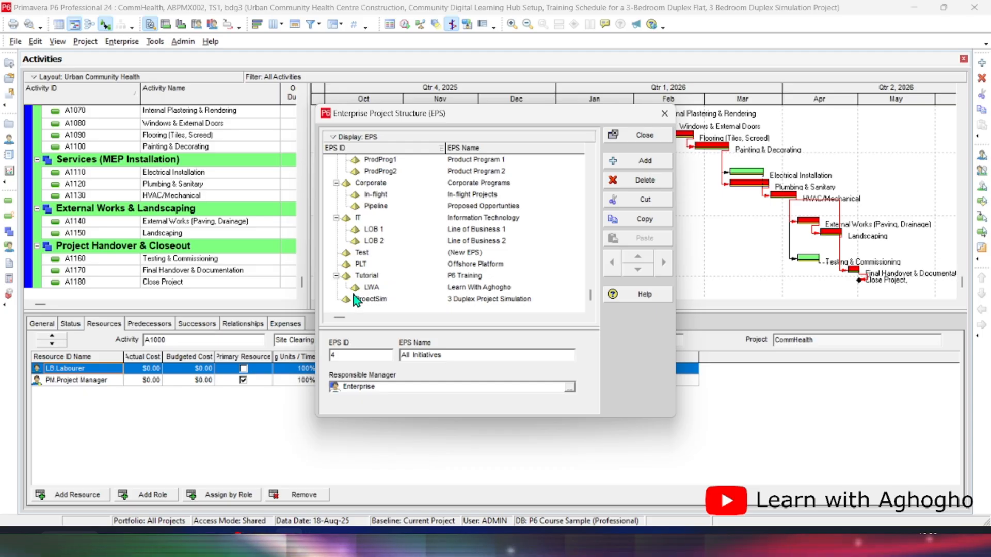
{"action": "left_click", "coordinate": [464, 291]}
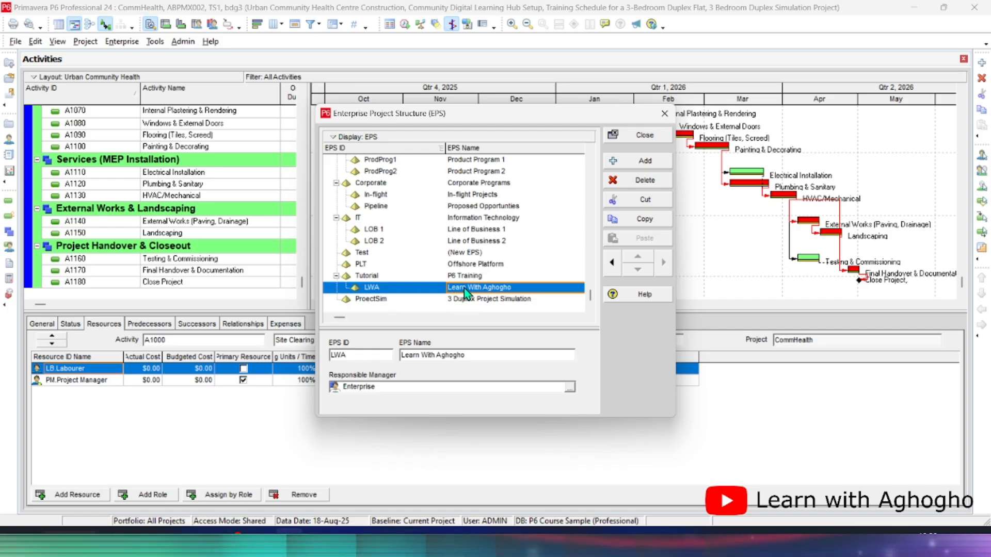
{"action": "left_click", "coordinate": [640, 162]}
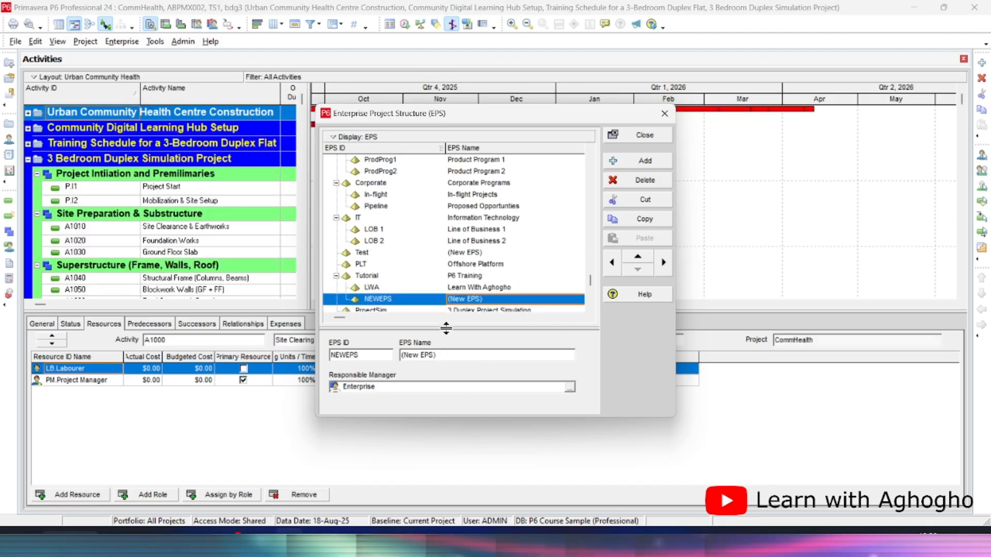
{"action": "left_click", "coordinate": [662, 264]}
- Name the new EPS node Duplex, set its ID to LWA-DUP, and close the Enterprise Project Structure
{"action": "double_click", "coordinate": [456, 300]}
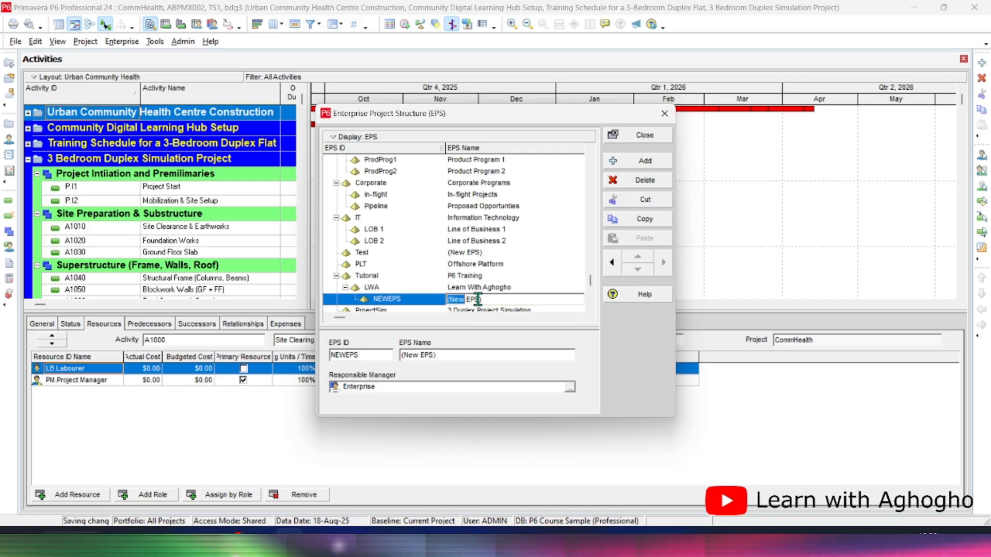
{"action": "left_click_drag", "start_coordinate": [519, 300], "coordinate": [430, 302]}
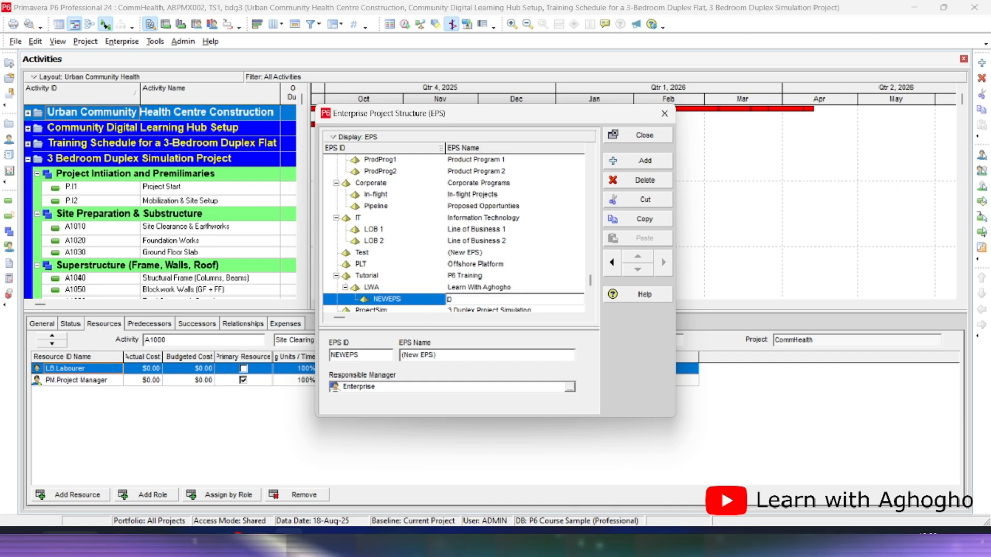
{"action": "type", "text": "Duplex"}
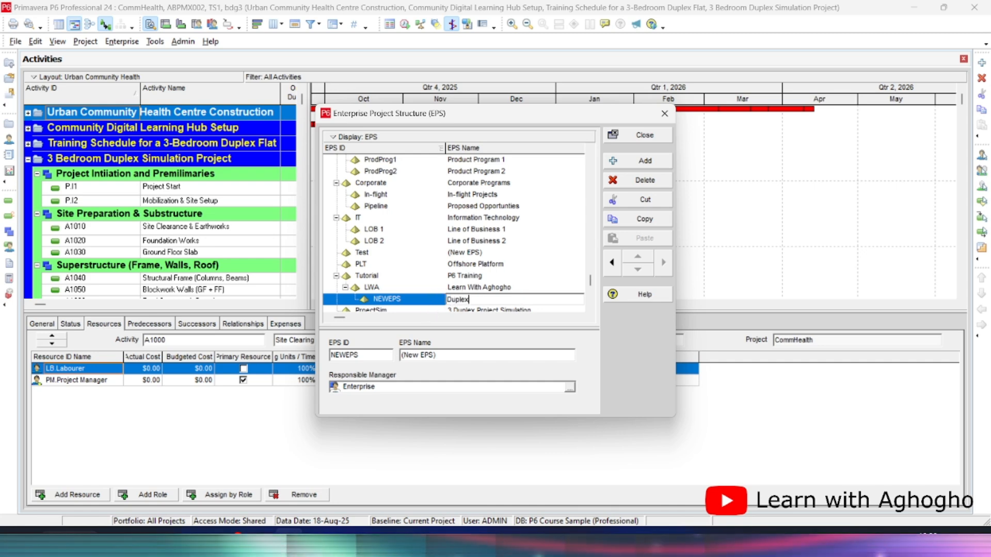
{"action": "left_click", "coordinate": [411, 302]}
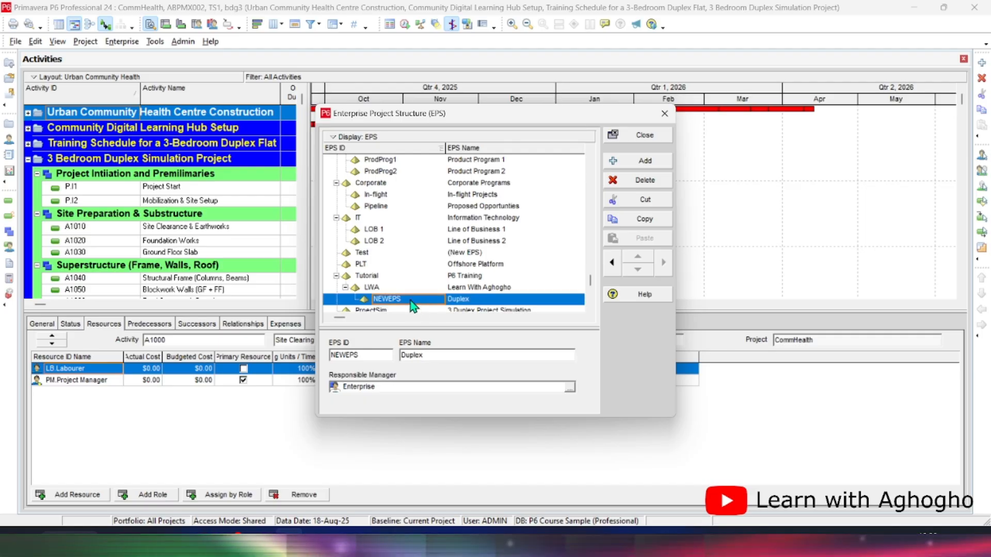
{"action": "key", "text": "BackSpace"}
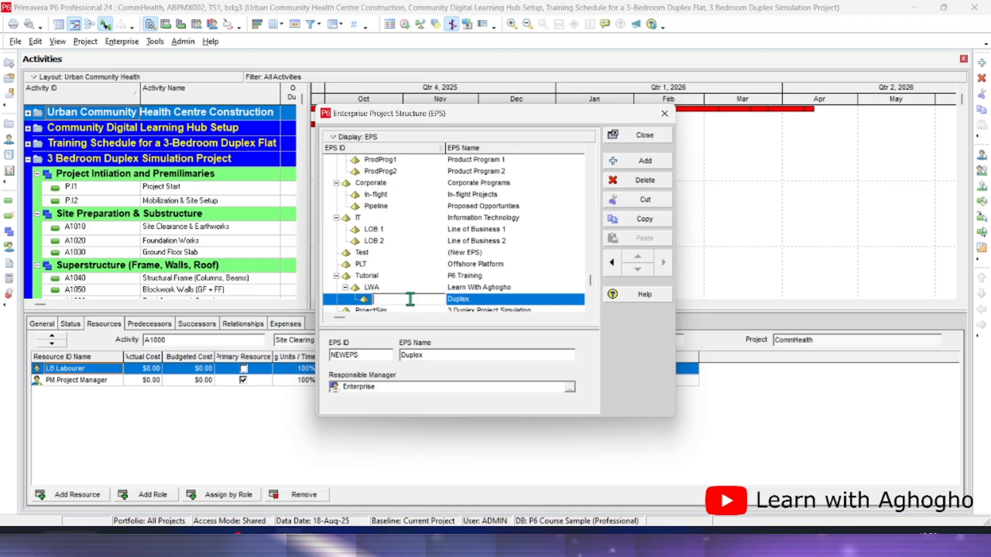
{"action": "type", "text": "LWA"}
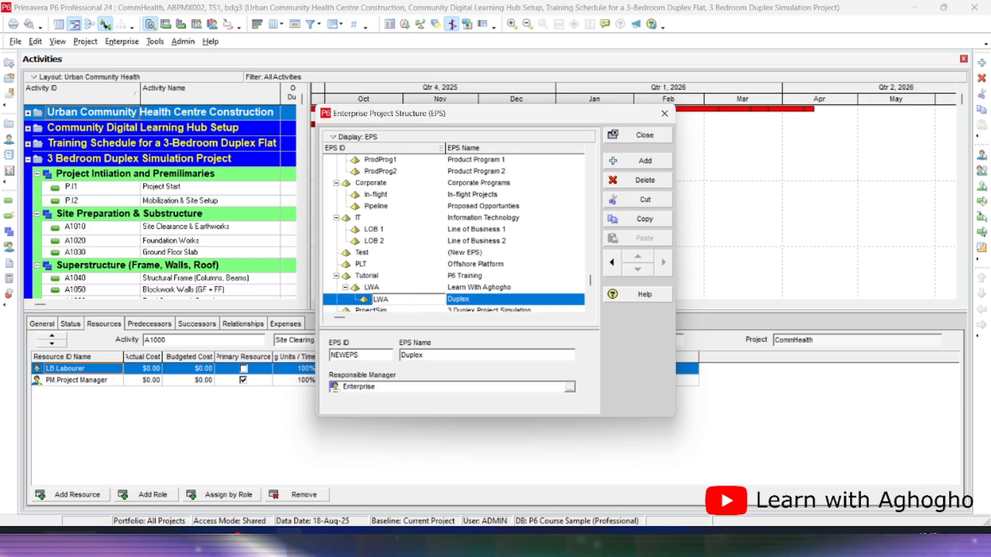
{"action": "type", "text": "-d"}
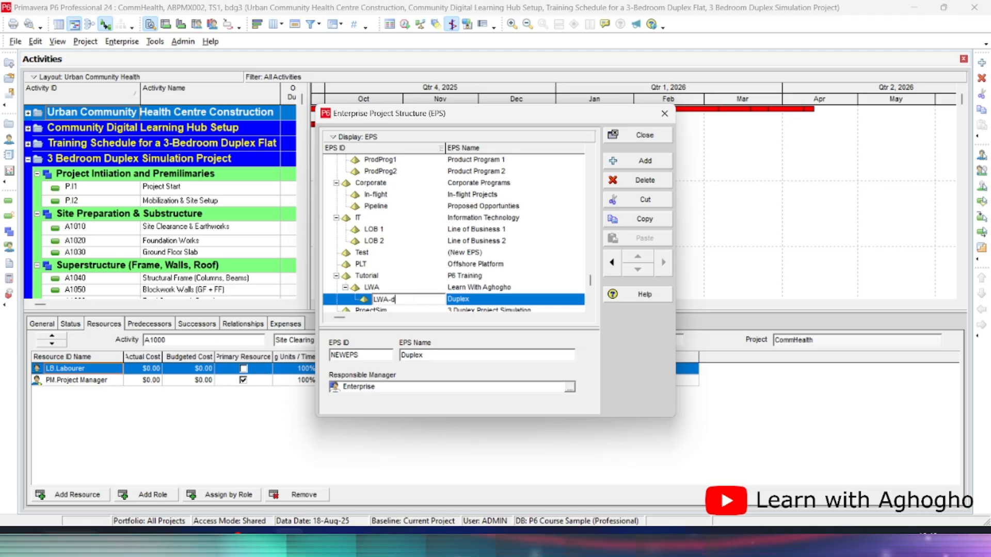
{"action": "type", "text": "DUP"}
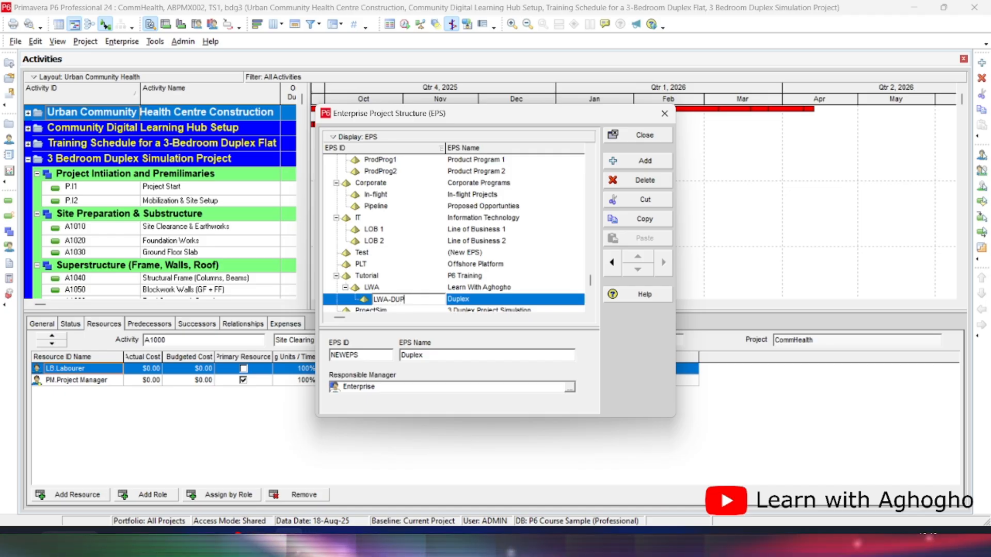
{"action": "key", "text": "Return"}
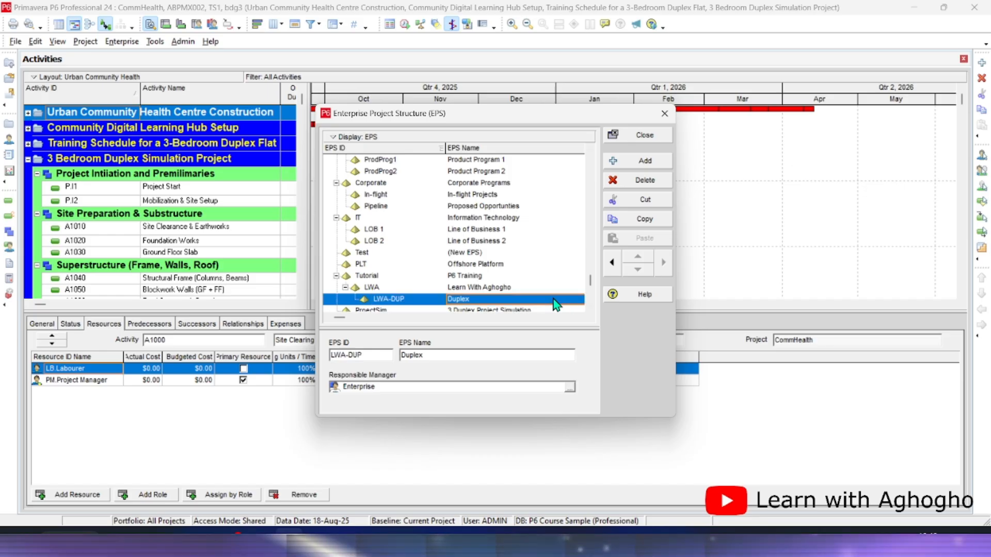
{"action": "left_click", "coordinate": [645, 135]}
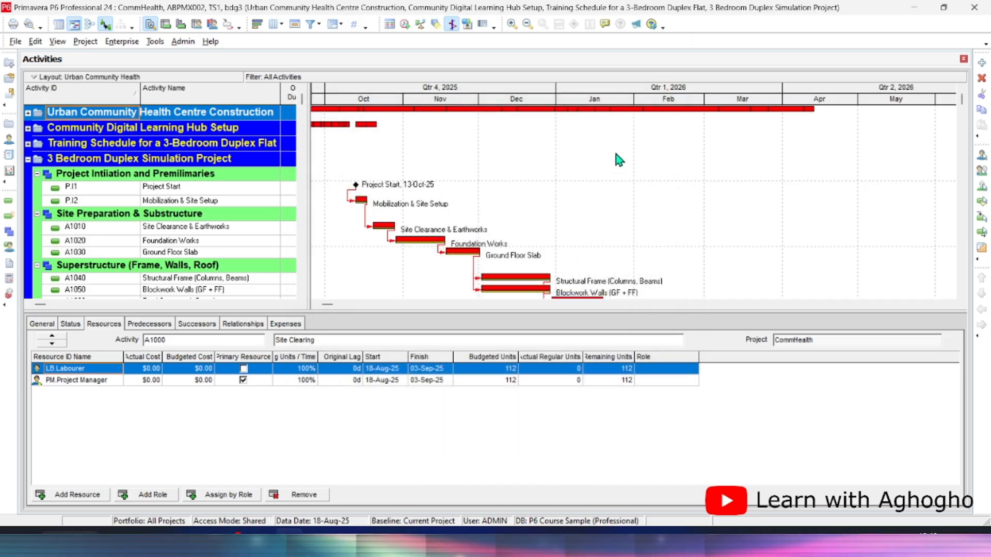
{"action": "left_click", "coordinate": [21, 41]}
{"action": "left_click", "coordinate": [47, 59]}
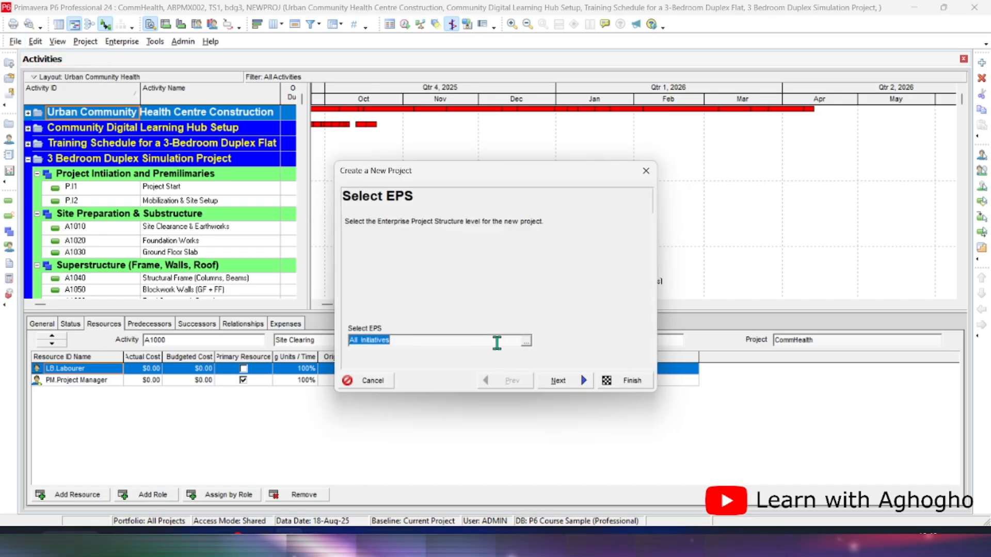
{"action": "left_click", "coordinate": [526, 341]}
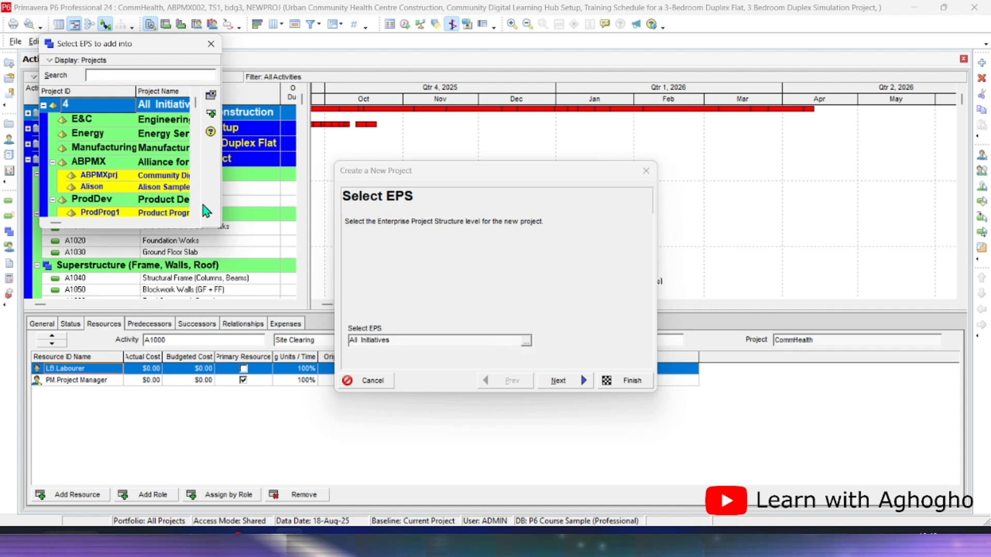
{"action": "scroll", "coordinate": [118, 190], "scroll_direction": "down", "scroll_amount": 1}
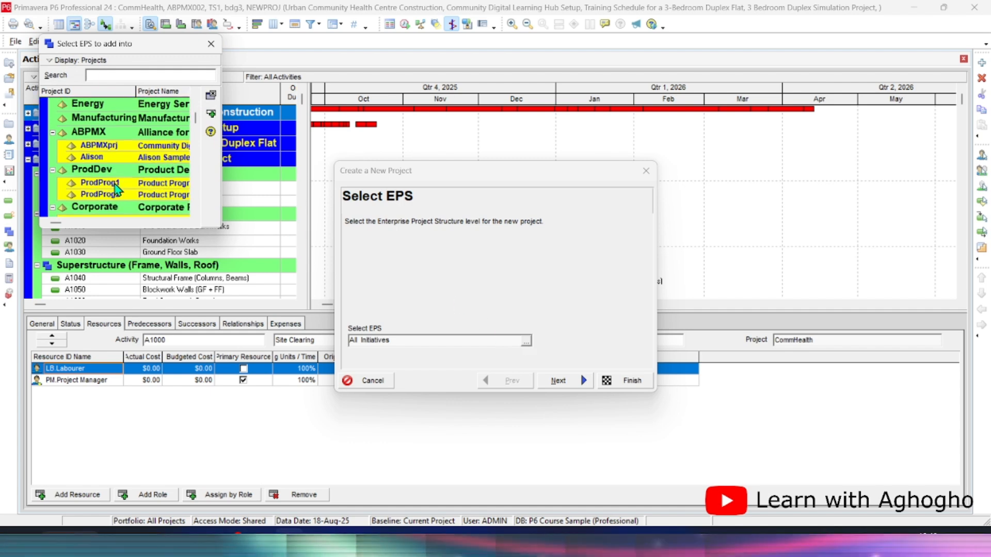
{"action": "scroll", "coordinate": [119, 185], "scroll_direction": "down", "scroll_amount": 3}
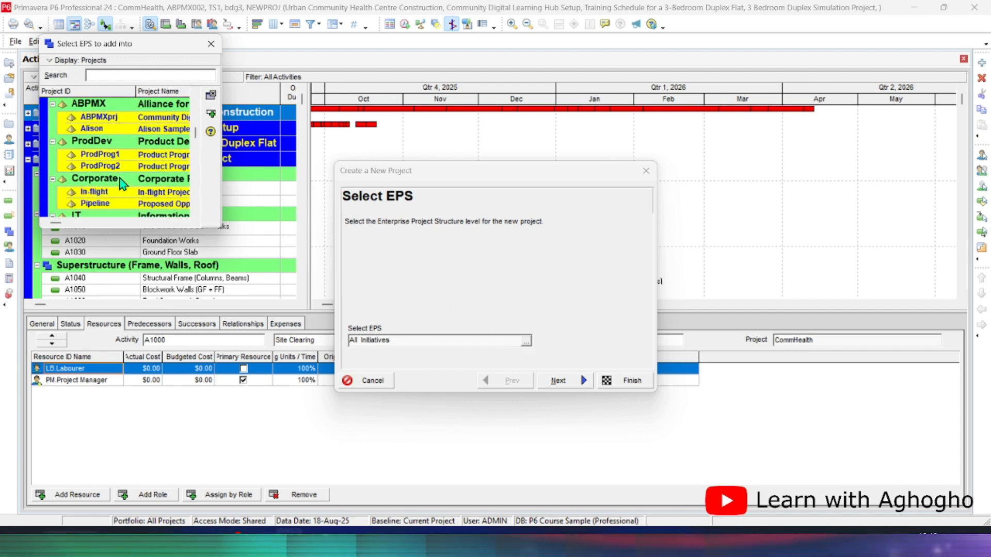
{"action": "scroll", "coordinate": [120, 178], "scroll_direction": "down", "scroll_amount": 1}
{"action": "left_click", "coordinate": [135, 195]}
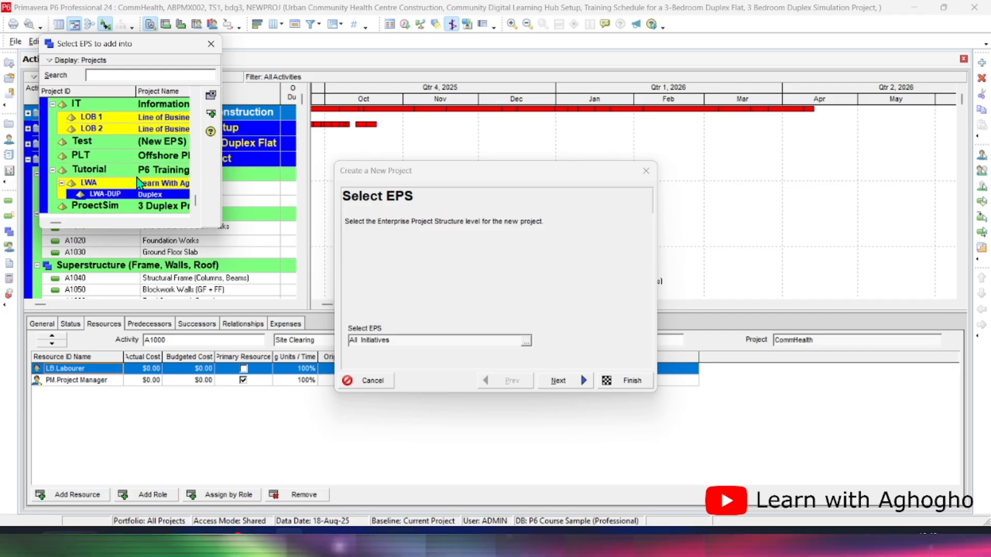
{"action": "left_click", "coordinate": [134, 188]}
{"action": "double_click", "coordinate": [135, 188]}
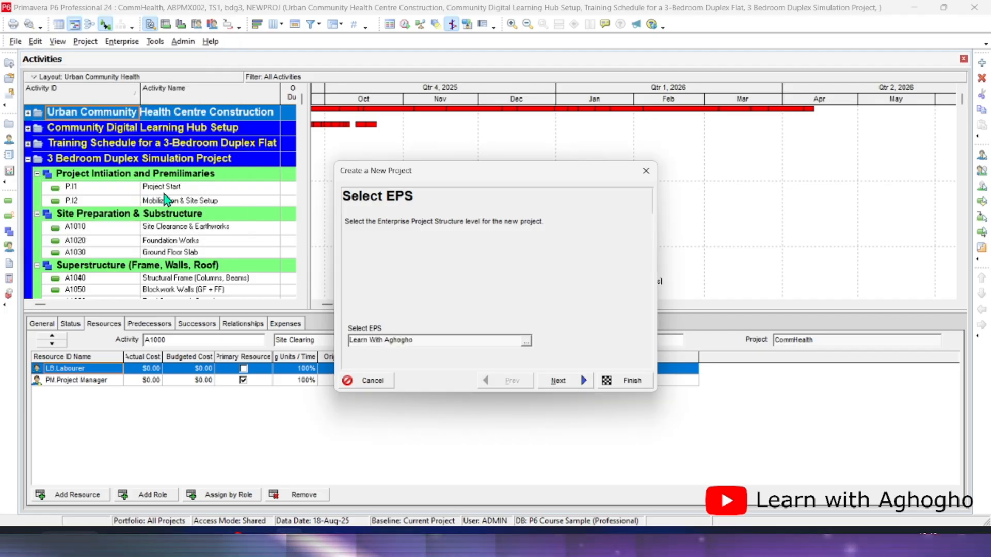
{"action": "left_click", "coordinate": [526, 341]}
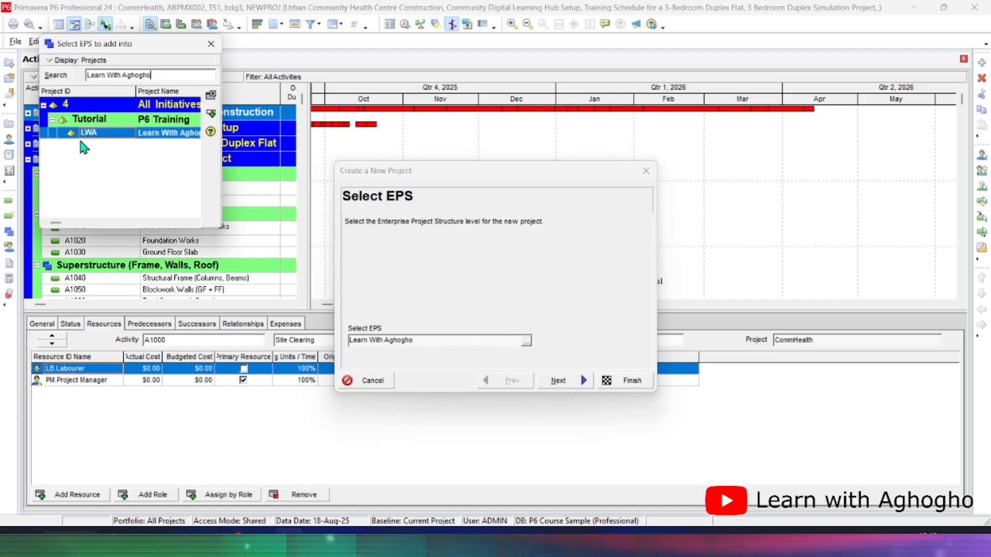
{"action": "left_click", "coordinate": [67, 124]}
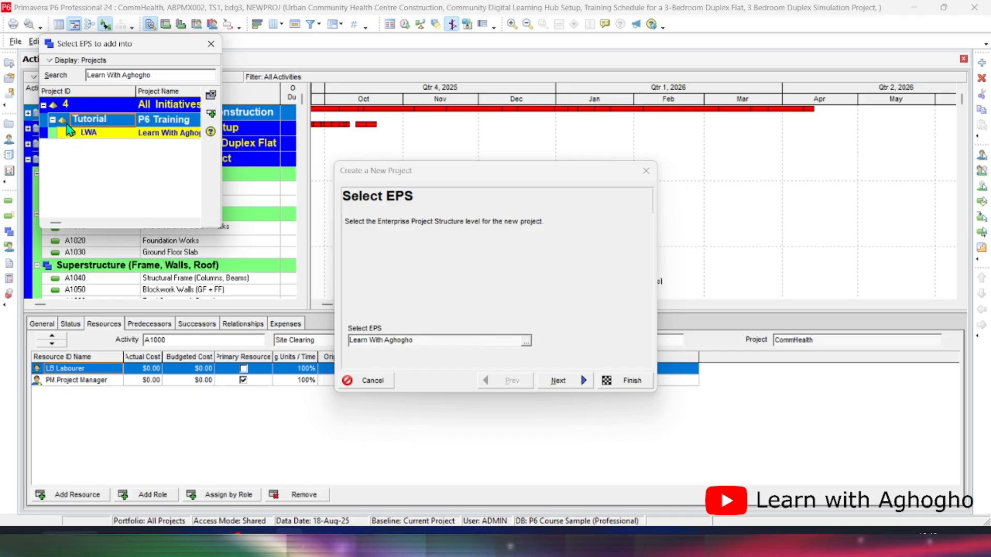
{"action": "double_click", "coordinate": [80, 135]}
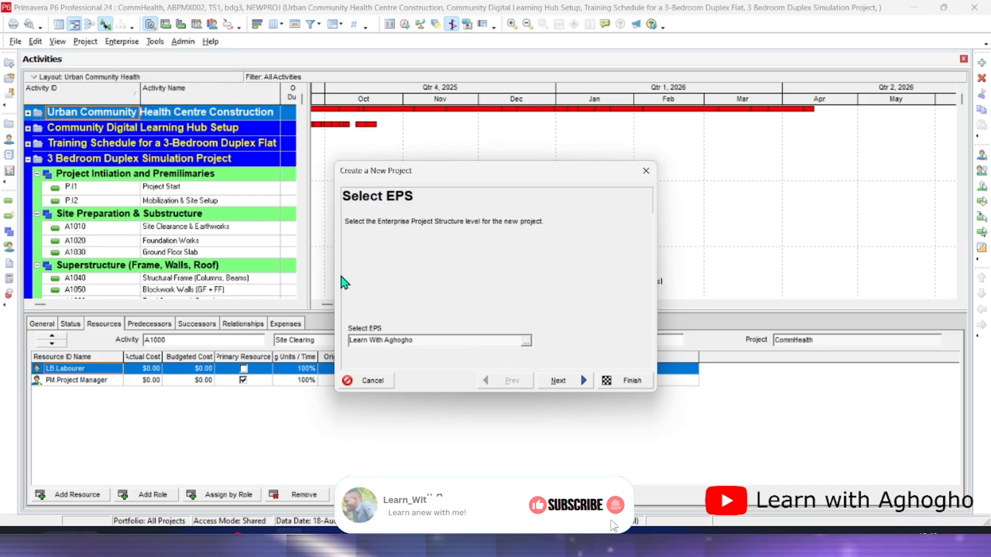
{"action": "left_click", "coordinate": [527, 341]}
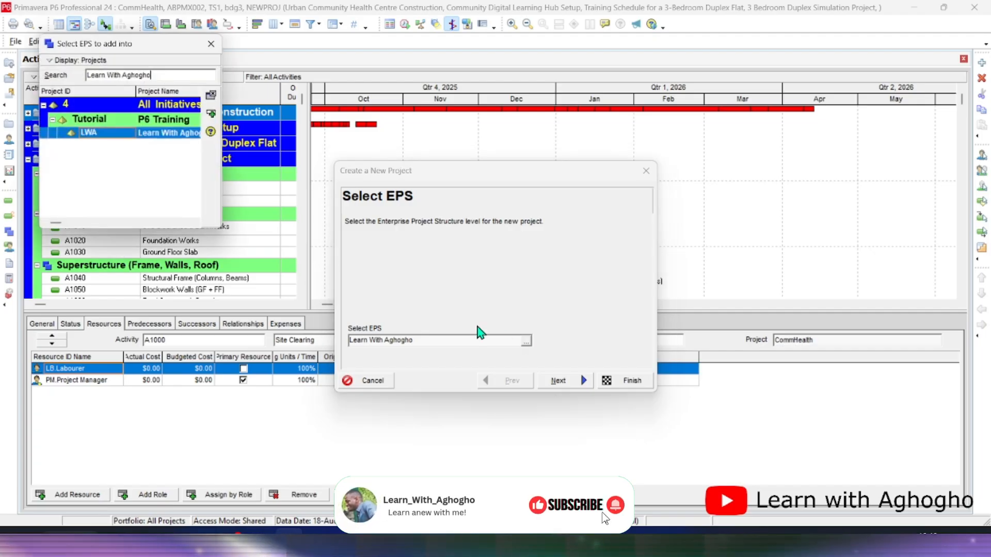
{"action": "left_click", "coordinate": [87, 119]}
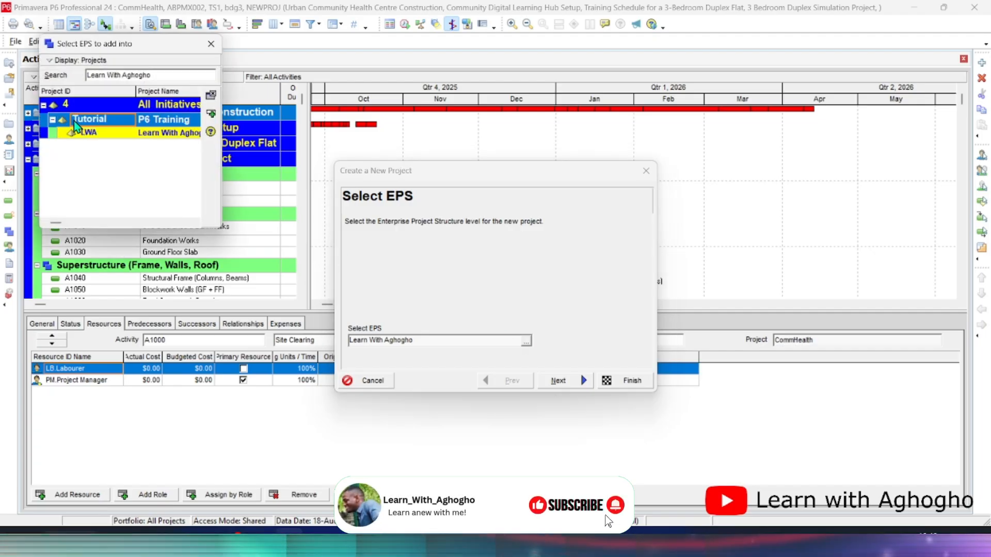
{"action": "left_click", "coordinate": [45, 107]}
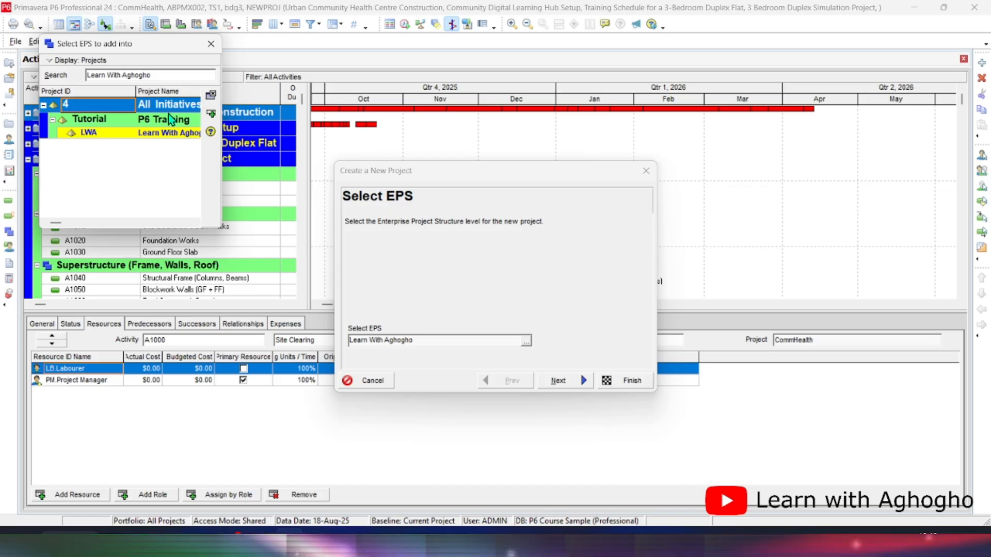
{"action": "left_click", "coordinate": [153, 133]}
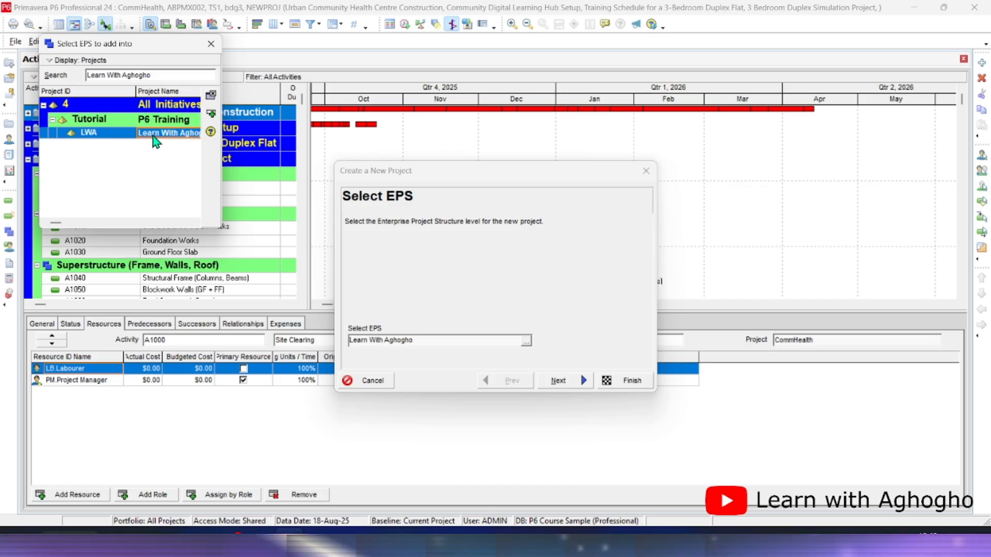
{"action": "double_click", "coordinate": [153, 134]}
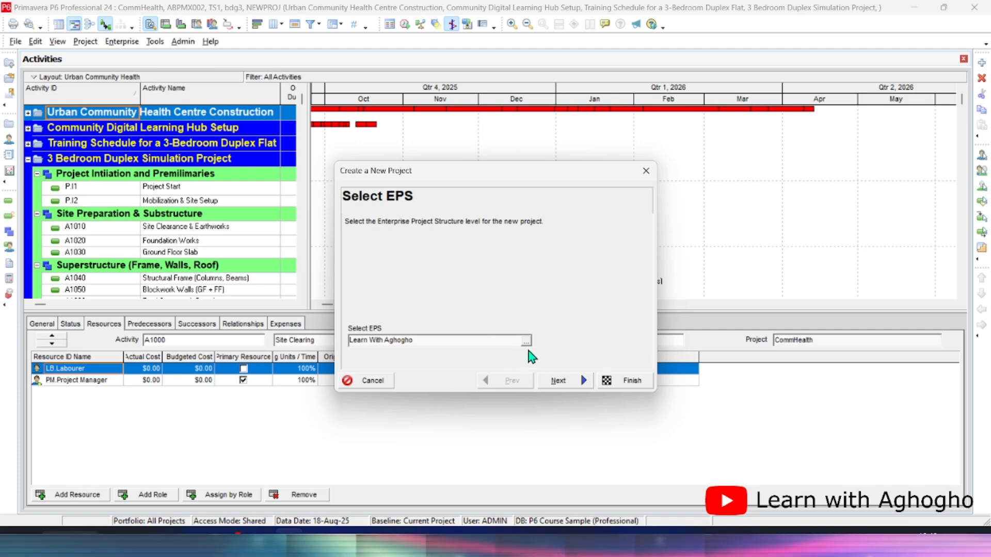
{"action": "left_click", "coordinate": [365, 381]}
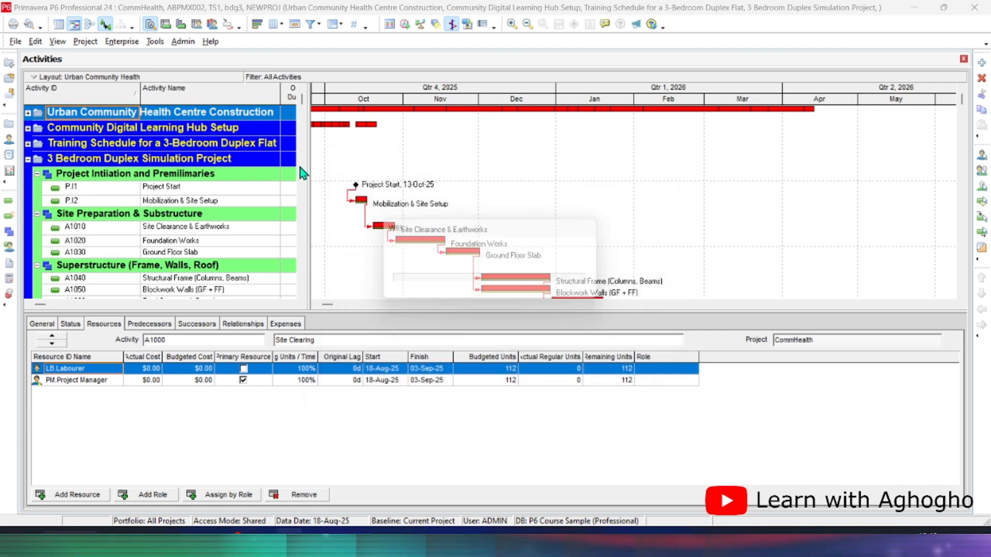
- Start creating a new project and place it under the Duplex (LWA-DUP) EPS node
{"action": "left_click", "coordinate": [16, 41]}
{"action": "left_click", "coordinate": [46, 57]}
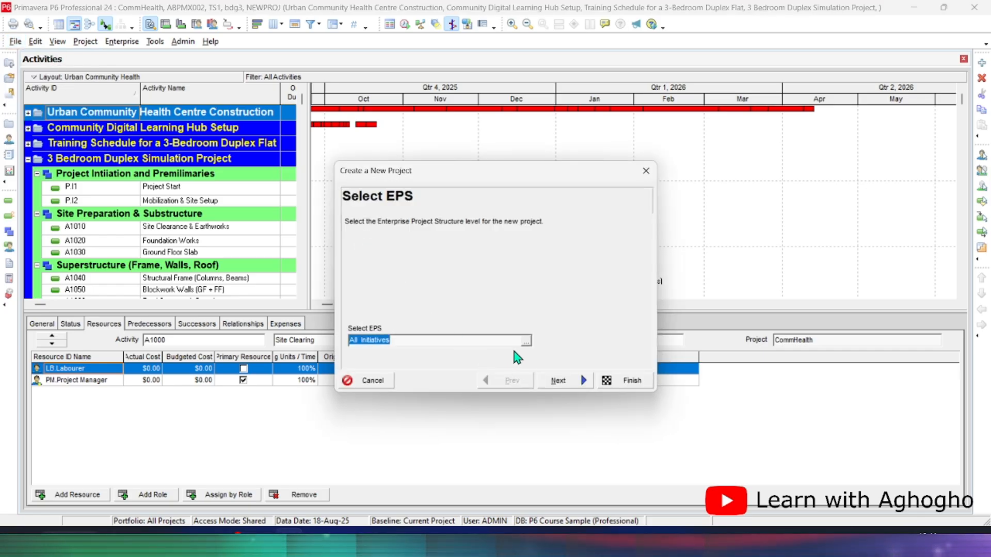
{"action": "left_click", "coordinate": [527, 343]}
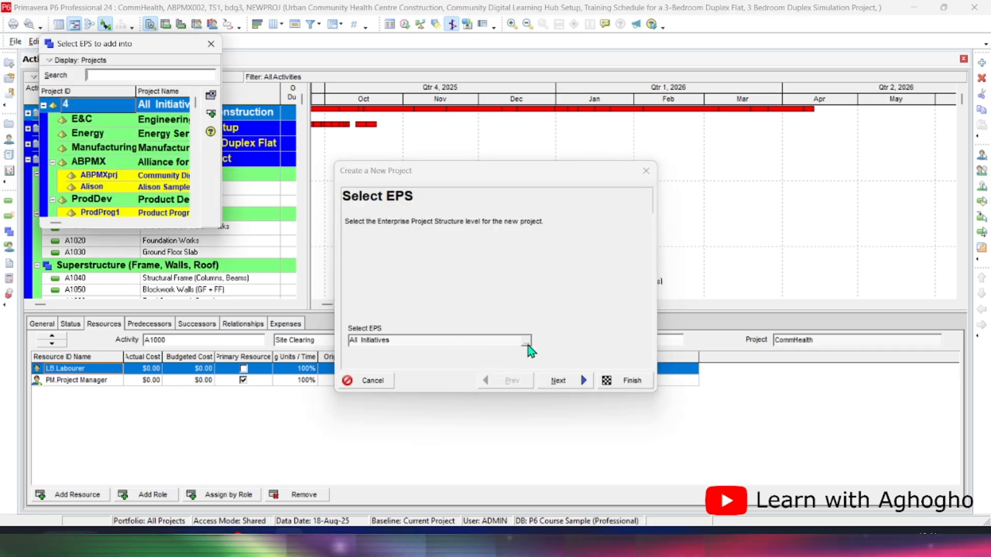
{"action": "scroll", "coordinate": [106, 158], "scroll_direction": "down", "scroll_amount": 5}
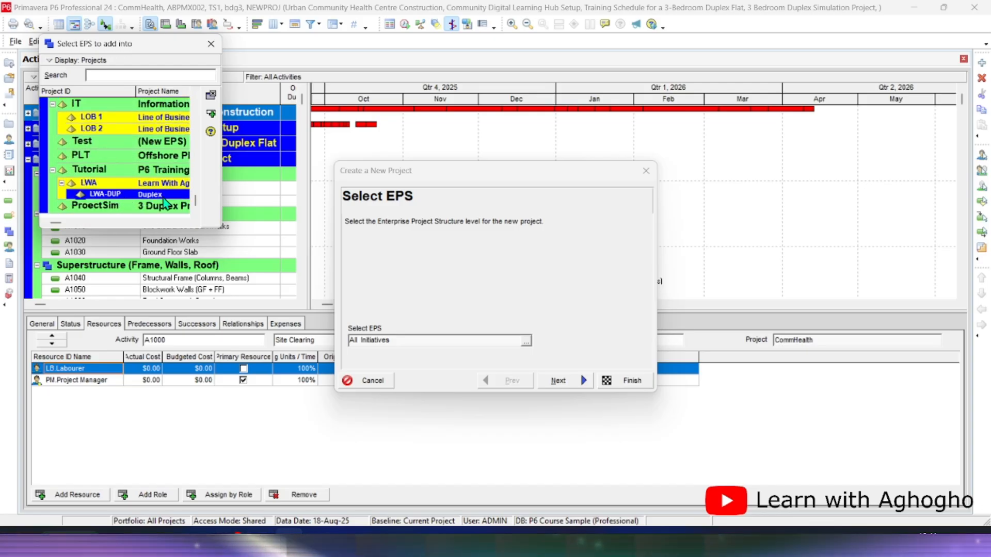
{"action": "left_click", "coordinate": [161, 195]}
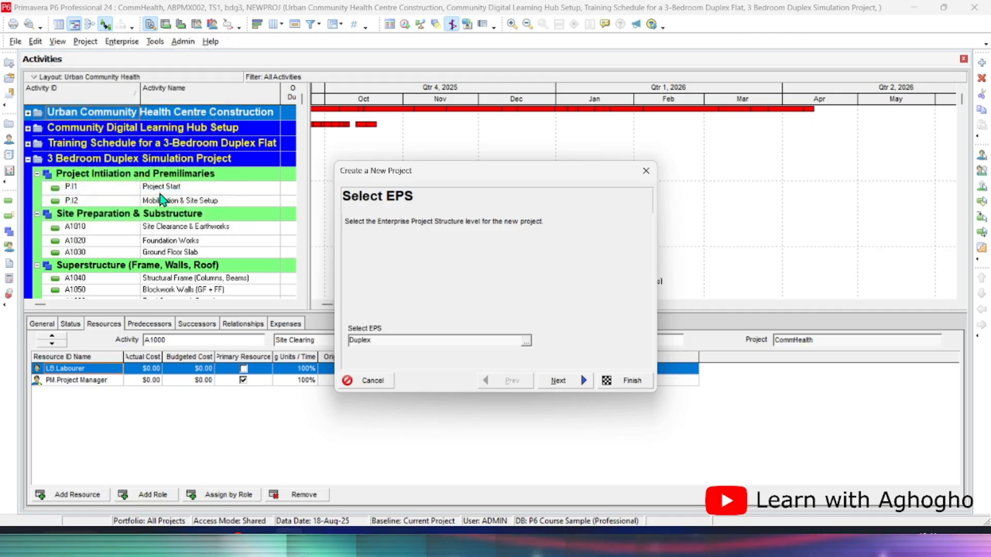
{"action": "left_click", "coordinate": [559, 381]}
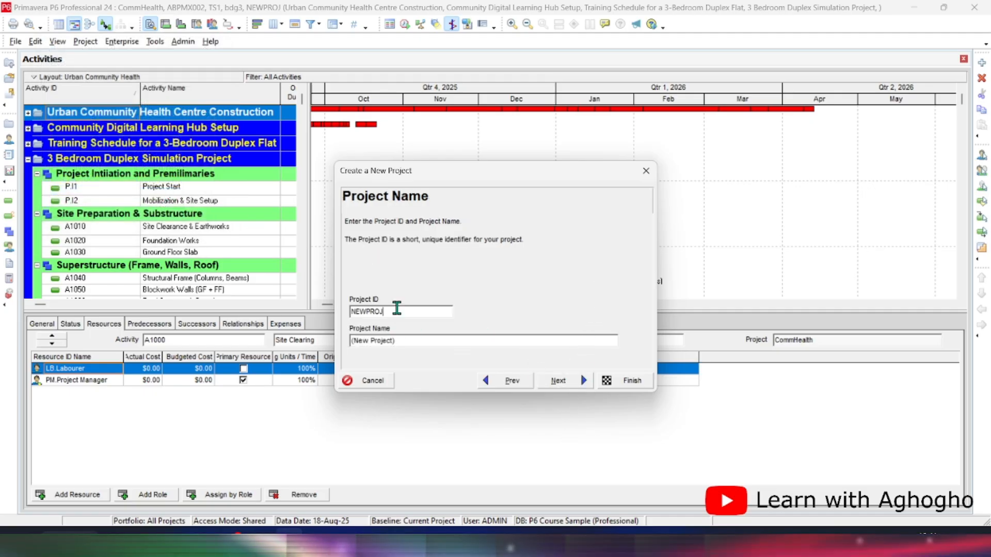
- Set the new project's ID to DUP and its name to Duplex Project
{"action": "left_click_drag", "start_coordinate": [397, 308], "coordinate": [314, 304]}
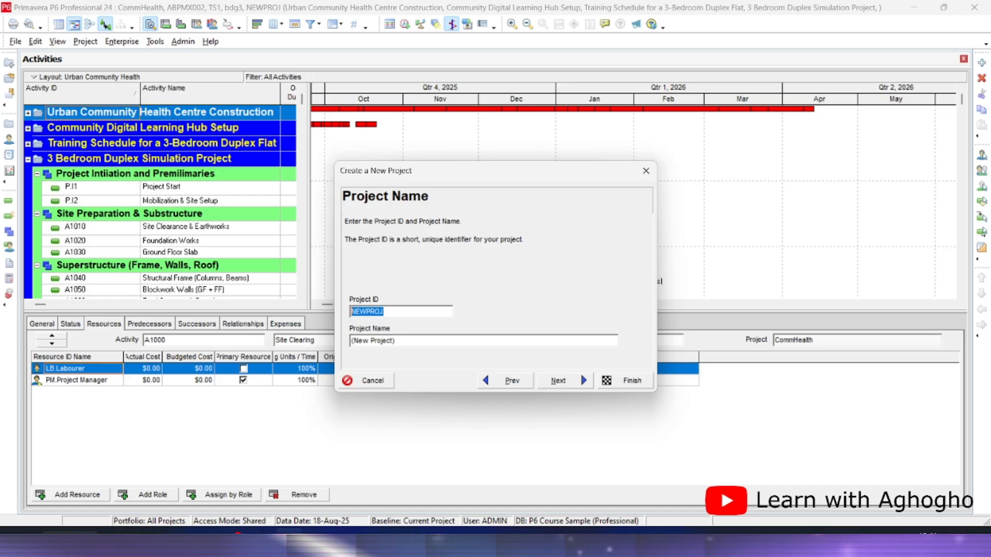
{"action": "key", "text": "Tab"}
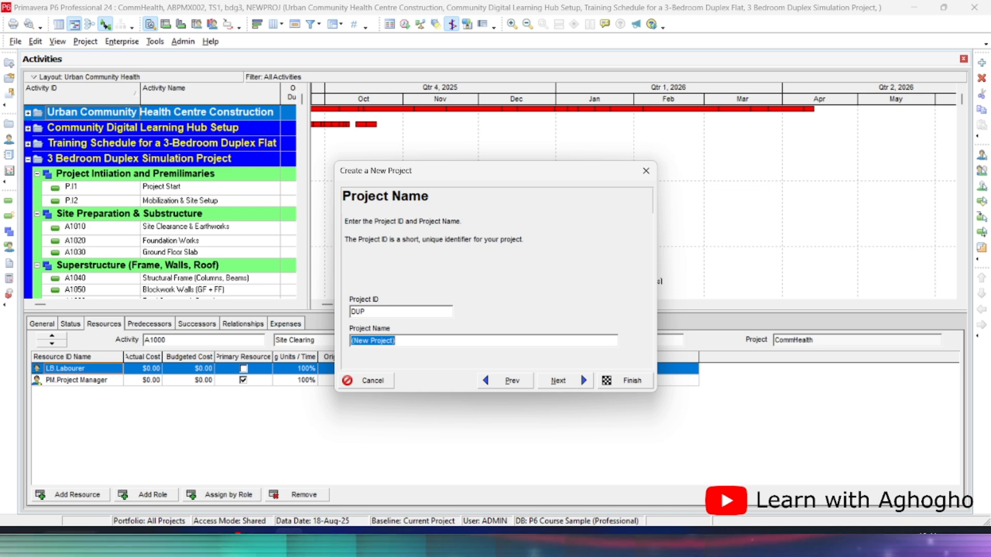
{"action": "type", "text": "3 Be"}
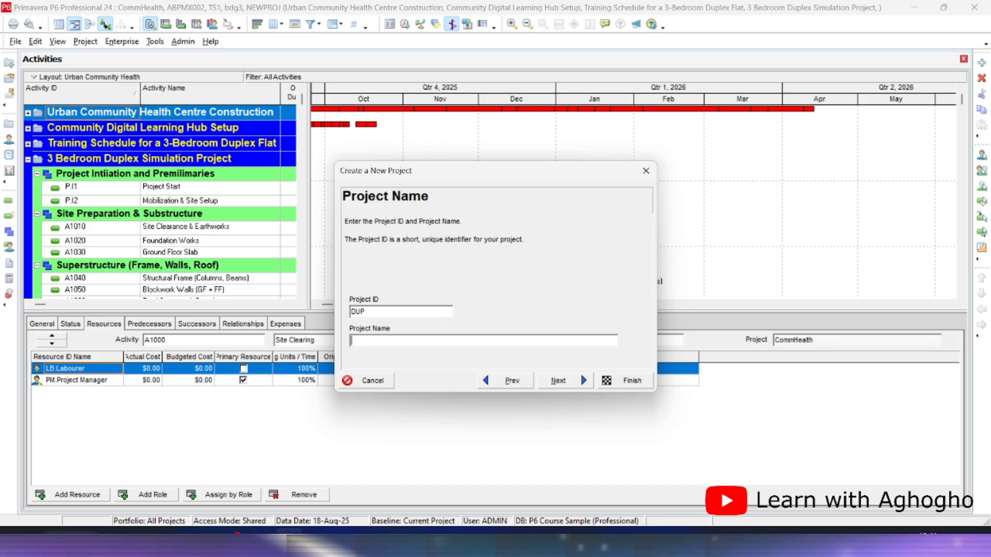
{"action": "type", "text": "Duple"}
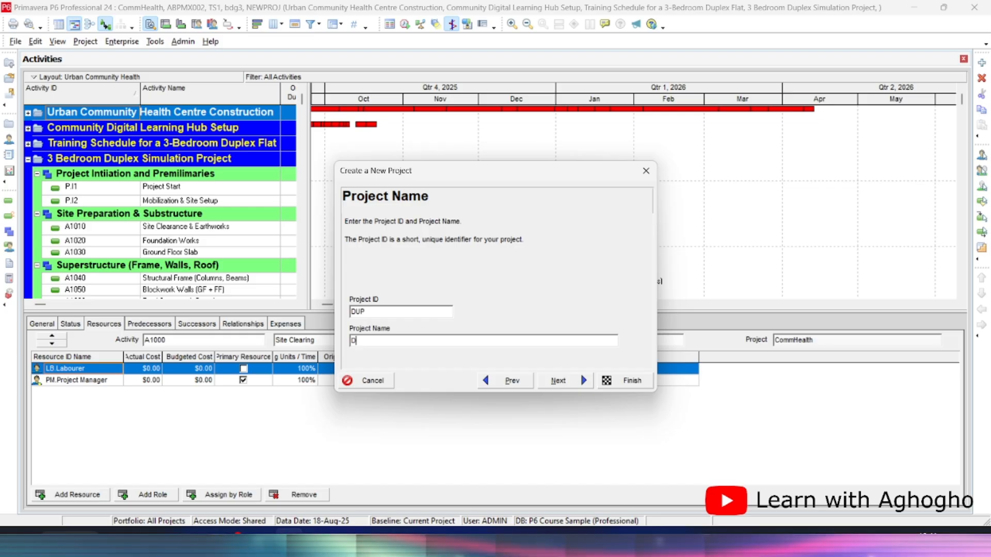
{"action": "type", "text": "x "}
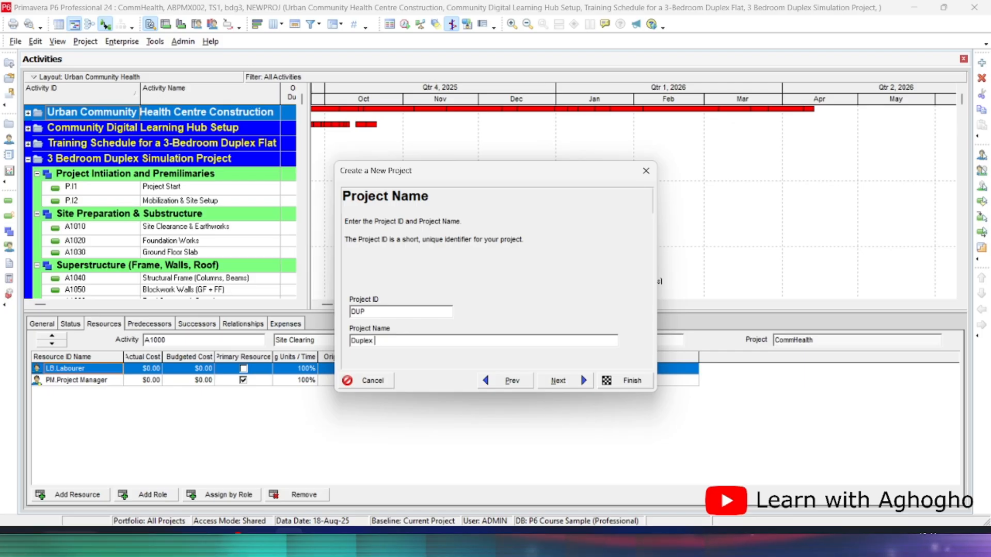
{"action": "type", "text": "Project"}
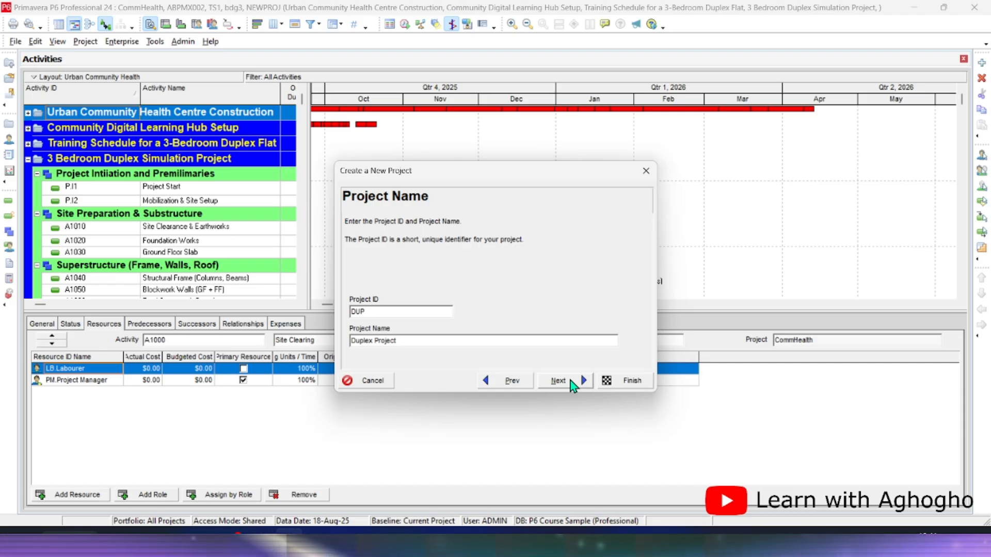
{"action": "left_click", "coordinate": [571, 381]}
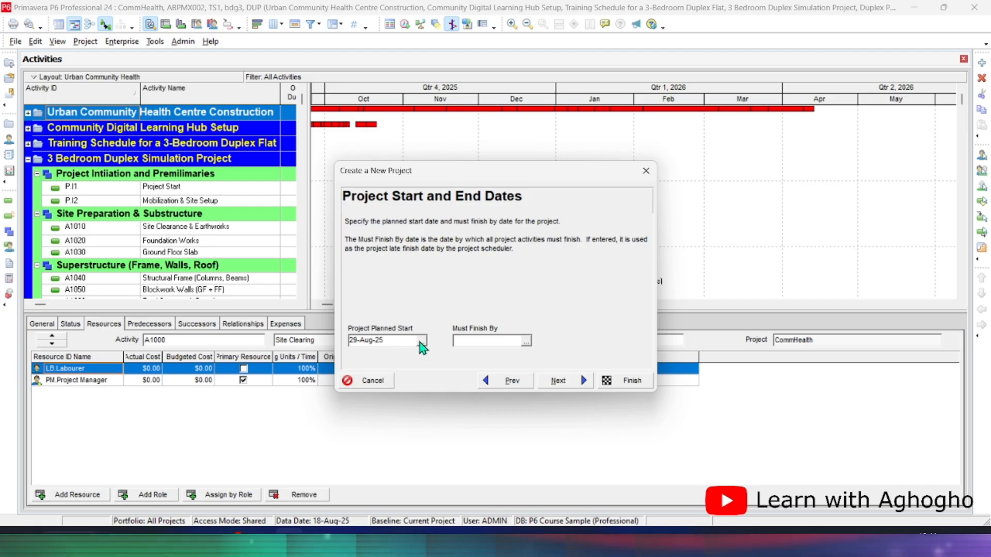
- Set the project's planned start to 01-Oct-25 and leave the must-finish-by date empty
{"action": "left_click", "coordinate": [422, 342]}
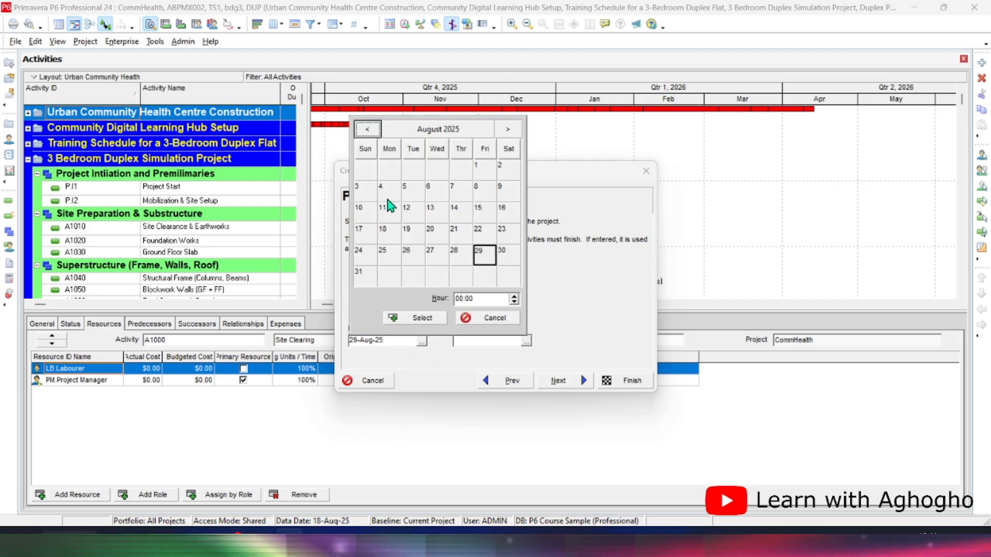
{"action": "left_click", "coordinate": [509, 130]}
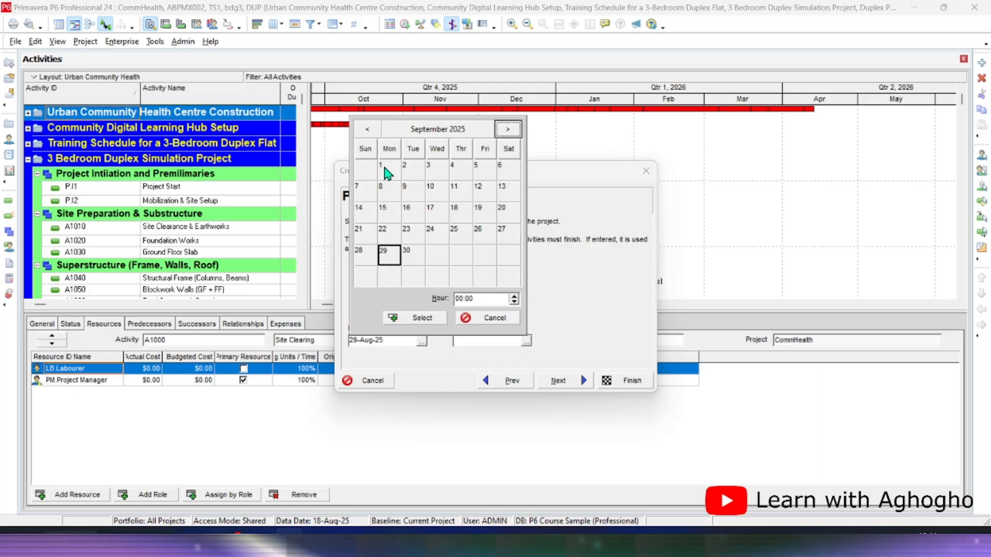
{"action": "left_click", "coordinate": [509, 131]}
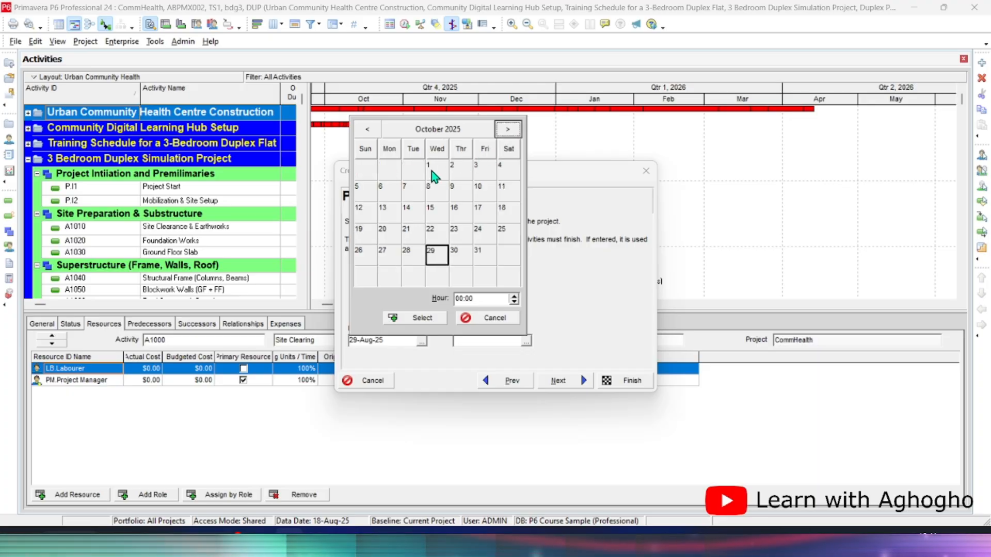
{"action": "left_click", "coordinate": [434, 173]}
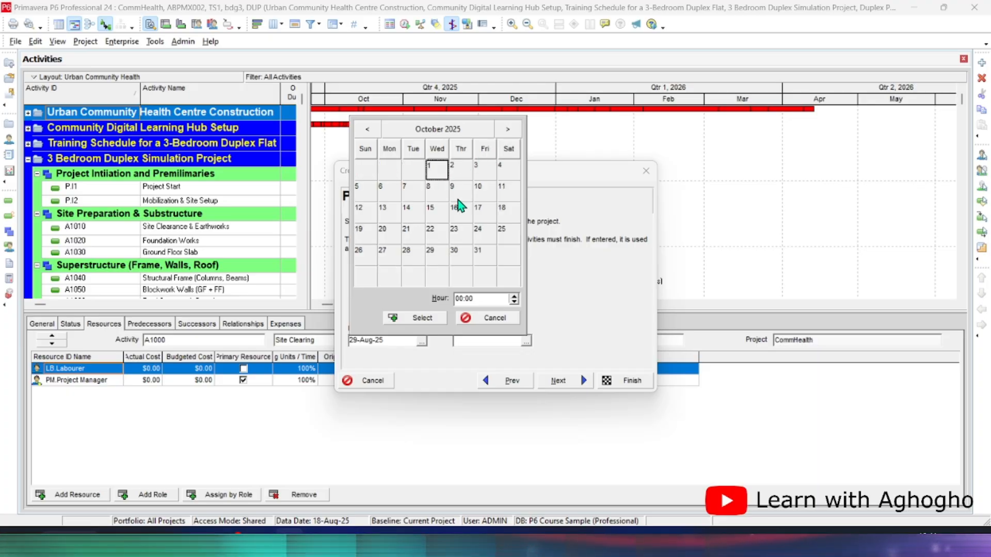
{"action": "left_click", "coordinate": [416, 318]}
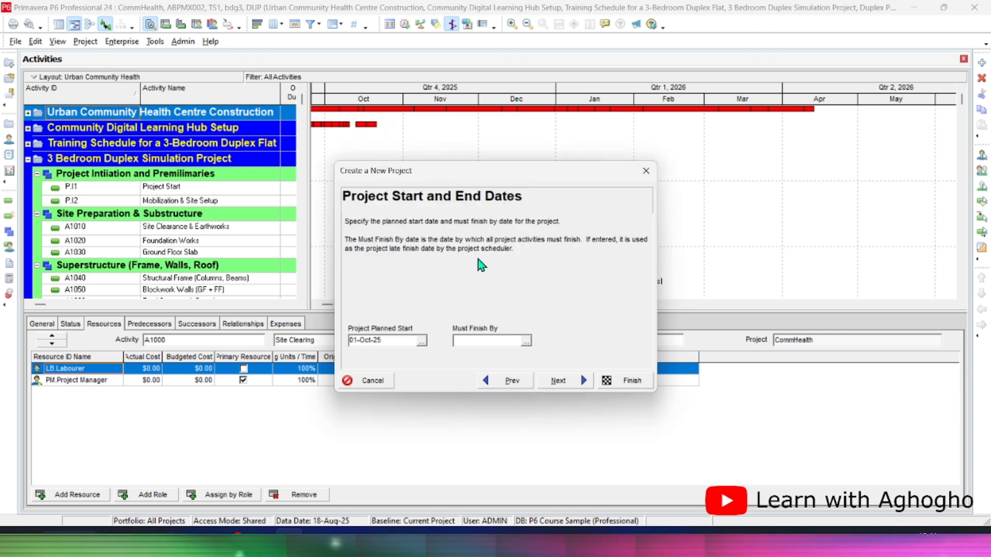
{"action": "left_click", "coordinate": [559, 381]}
- Keep Standard Rate as the default assignment rate type and finish creating the project
{"action": "left_click", "coordinate": [573, 382]}
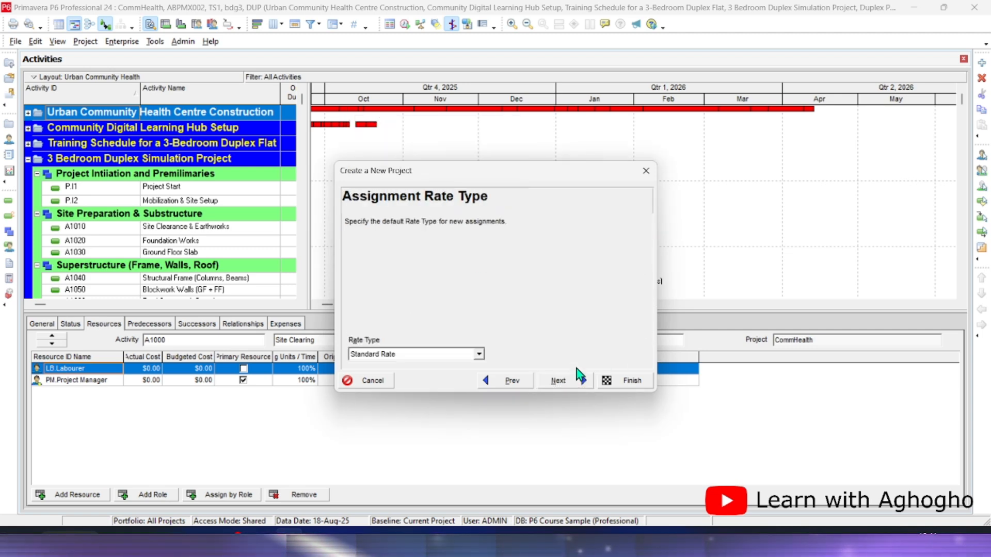
{"action": "left_click", "coordinate": [574, 383]}
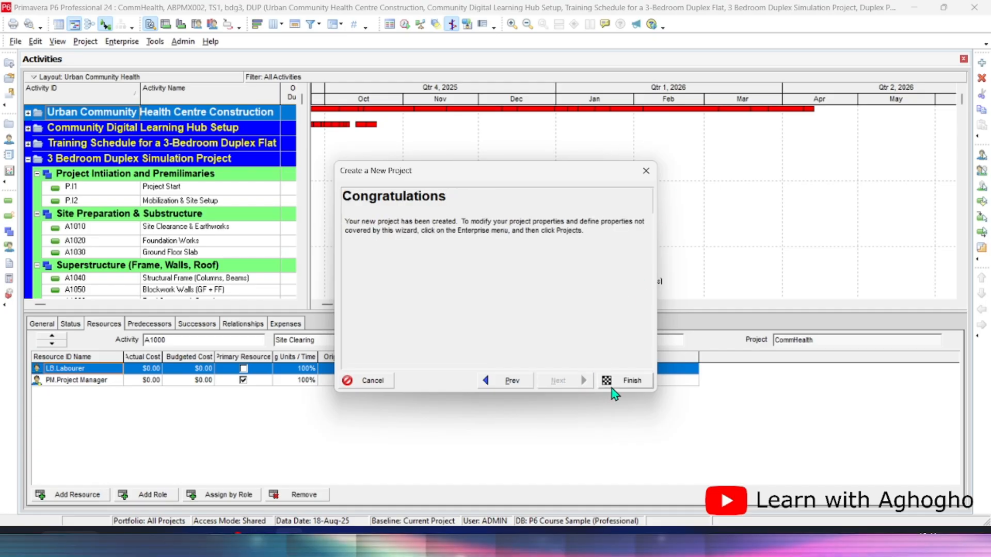
{"action": "left_click", "coordinate": [629, 380]}
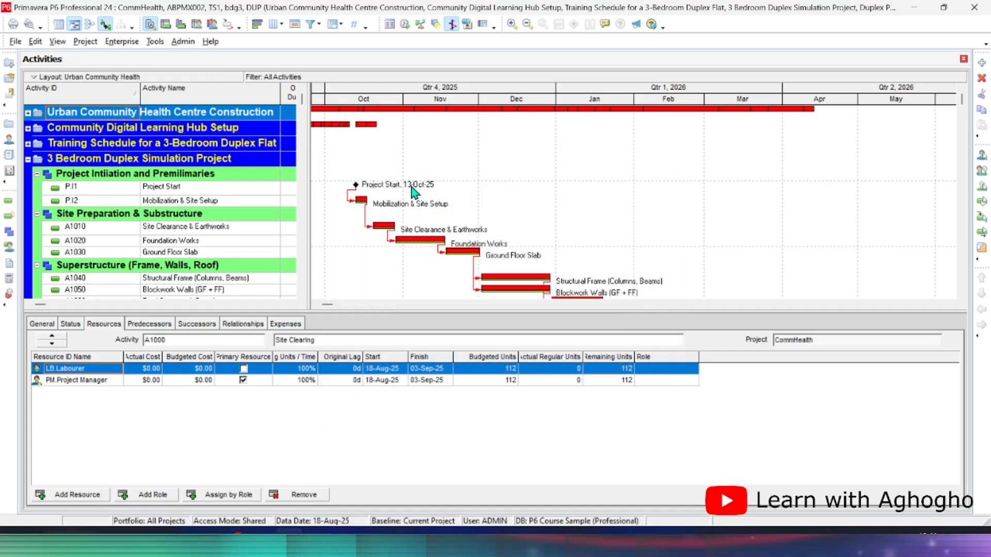
- Collapse the 3 Bedroom Duplex Simulation Project in the activities table and select the Duplex Project
{"action": "scroll", "coordinate": [214, 238], "scroll_direction": "down", "scroll_amount": 6}
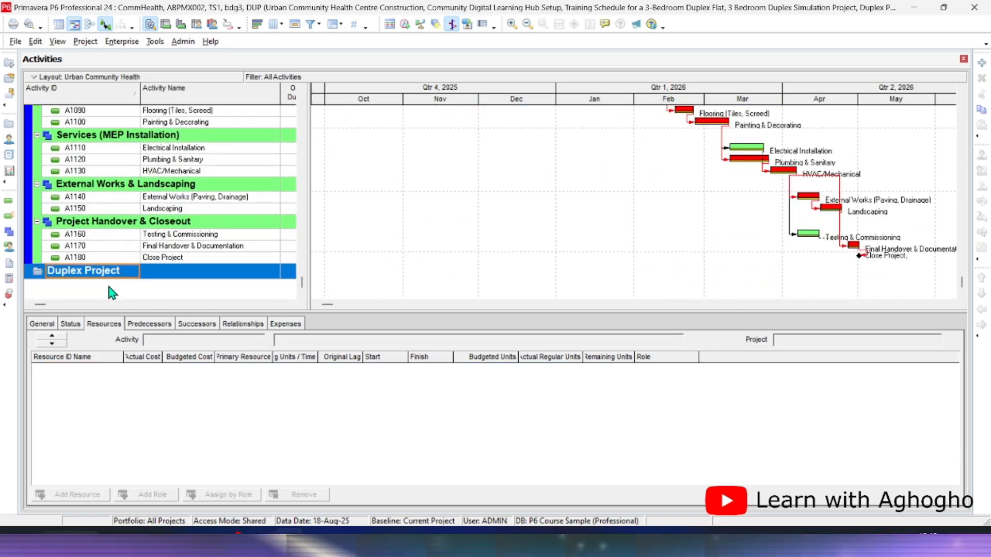
{"action": "left_click", "coordinate": [213, 277]}
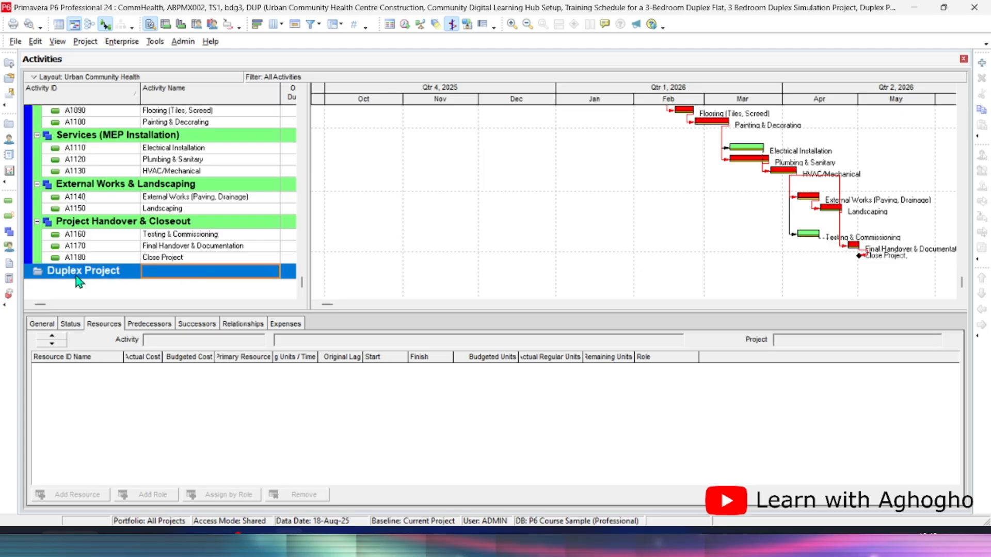
{"action": "scroll", "coordinate": [103, 229], "scroll_direction": "up", "scroll_amount": 7}
{"action": "scroll", "coordinate": [103, 229], "scroll_direction": "up", "scroll_amount": 2}
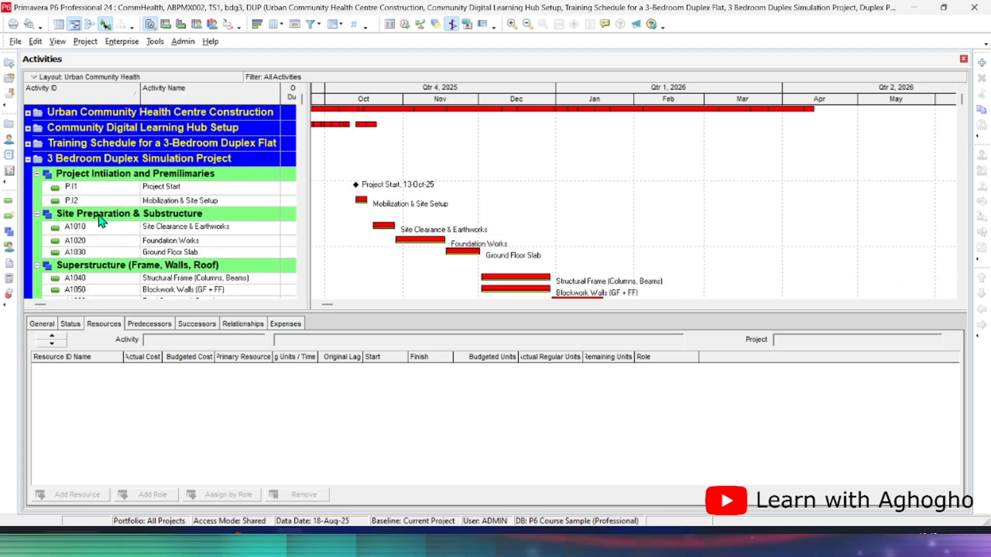
{"action": "left_click", "coordinate": [28, 160]}
{"action": "left_click", "coordinate": [49, 177]}
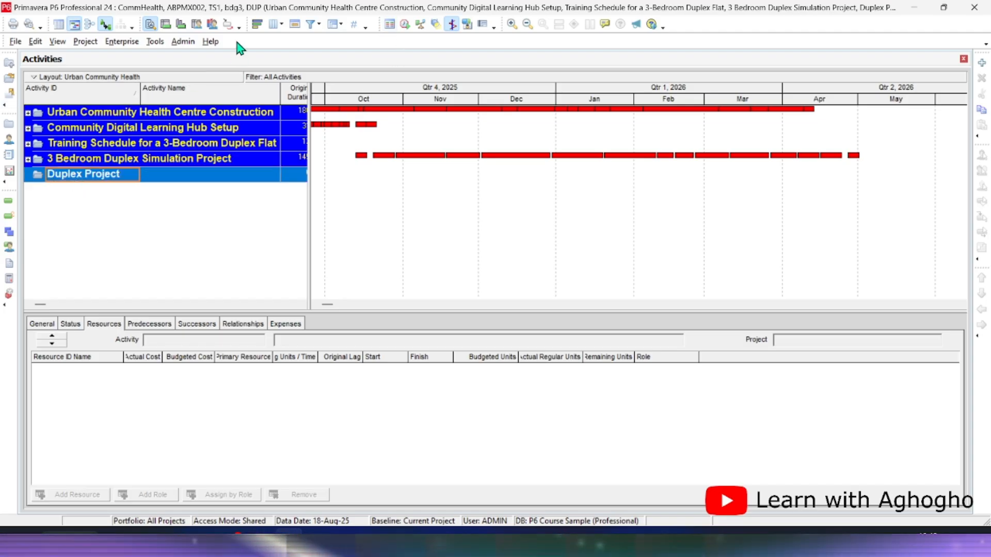
- Open the WBS view for the open projects
{"action": "left_click", "coordinate": [127, 44]}
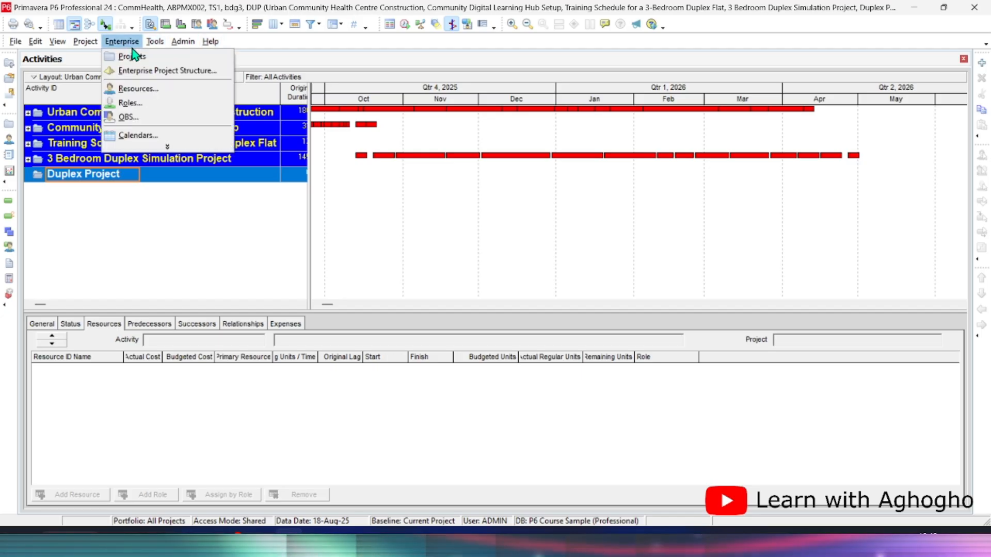
{"action": "mouse_move", "coordinate": [95, 48]}
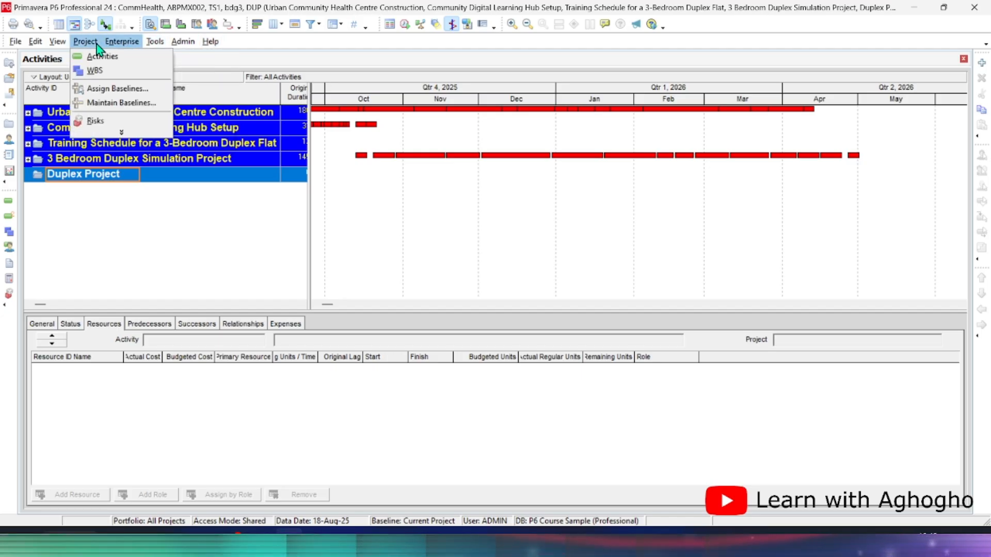
{"action": "left_click", "coordinate": [96, 73]}
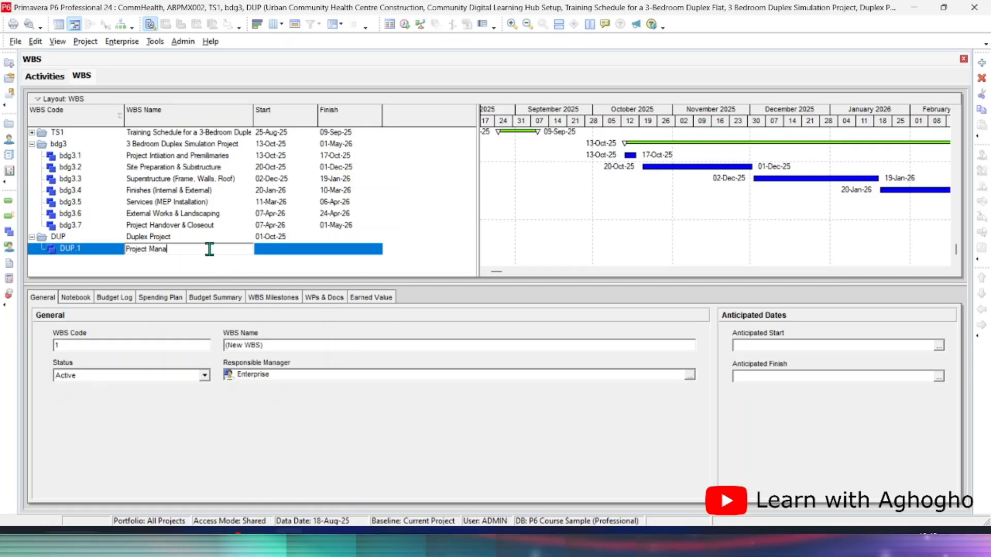
- Delete the incompletely named WBS element DUP.1 under the Duplex Project and confirm the deletion
{"action": "left_click", "coordinate": [94, 251]}
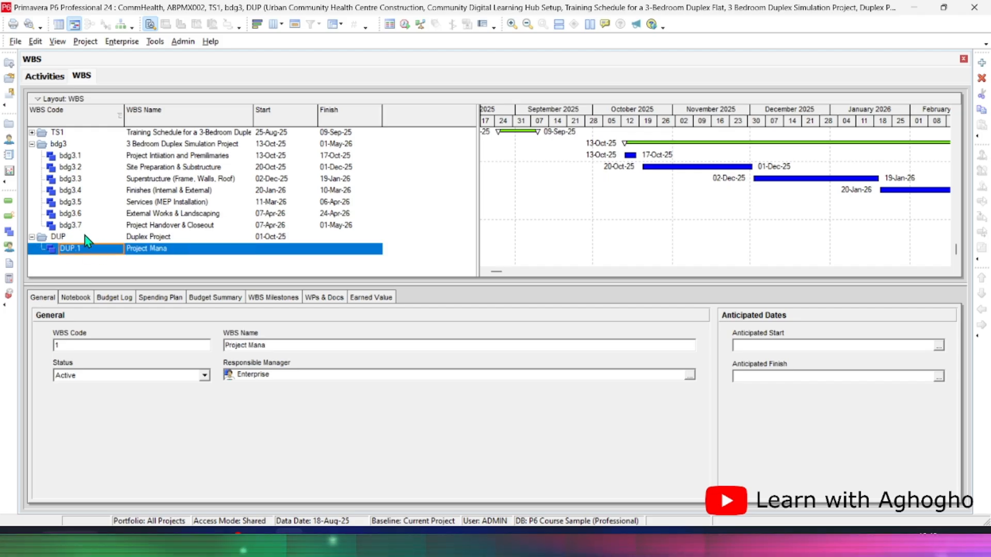
{"action": "right_click", "coordinate": [56, 248]}
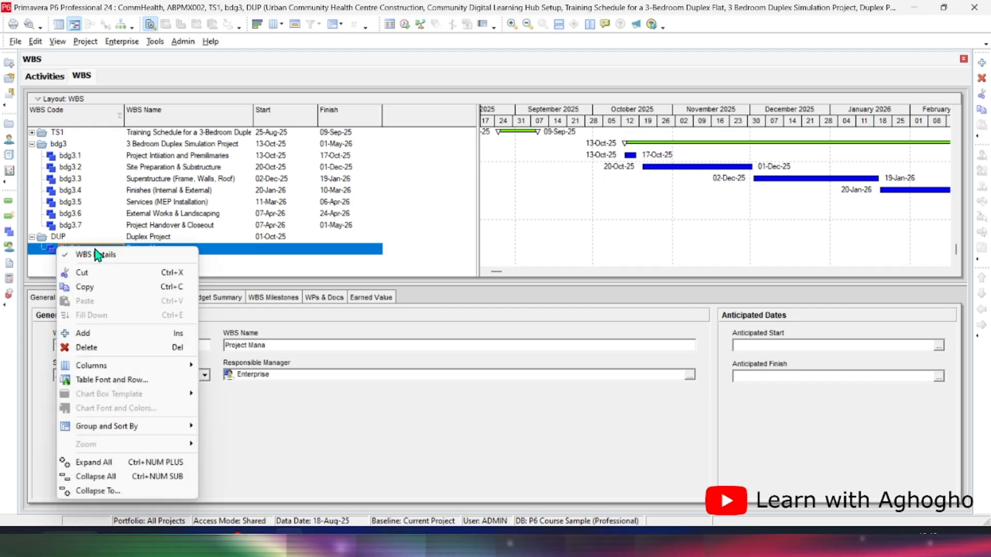
{"action": "left_click", "coordinate": [95, 354]}
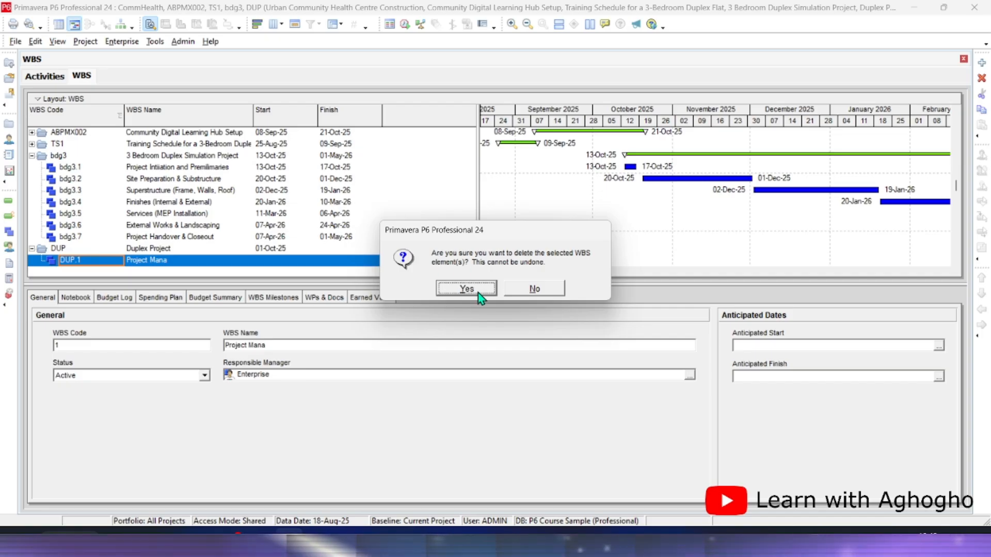
{"action": "left_click", "coordinate": [466, 289]}
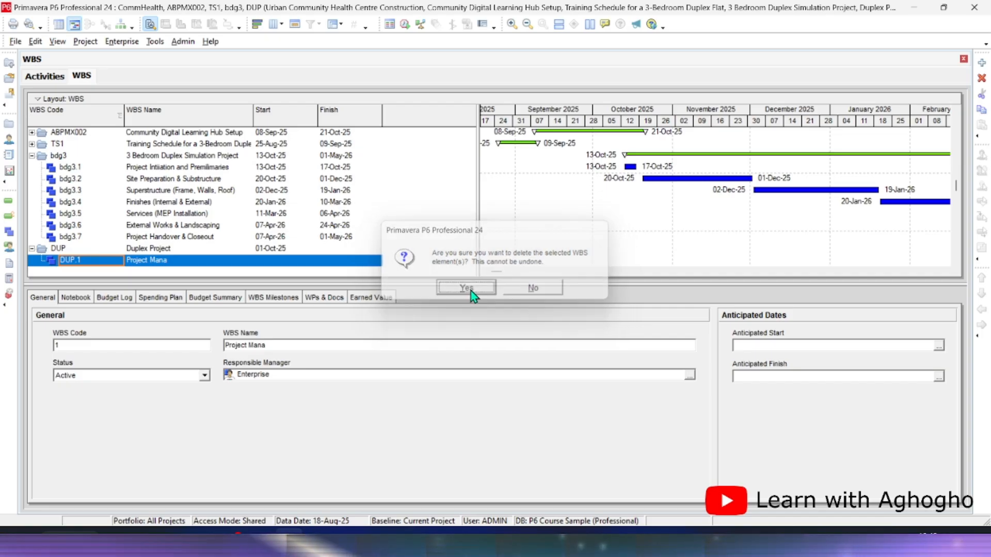
{"action": "left_click", "coordinate": [96, 41]}
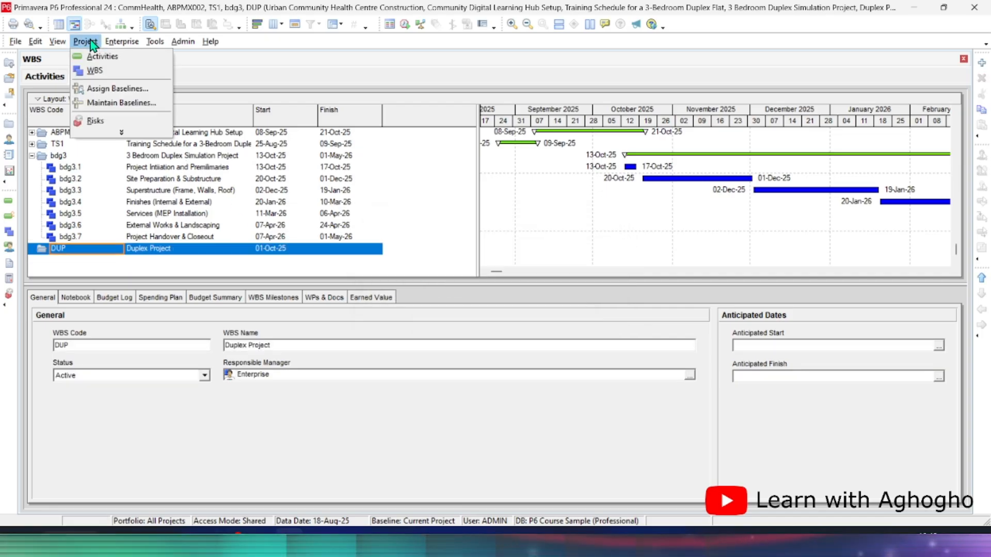
{"action": "mouse_move", "coordinate": [122, 41]}
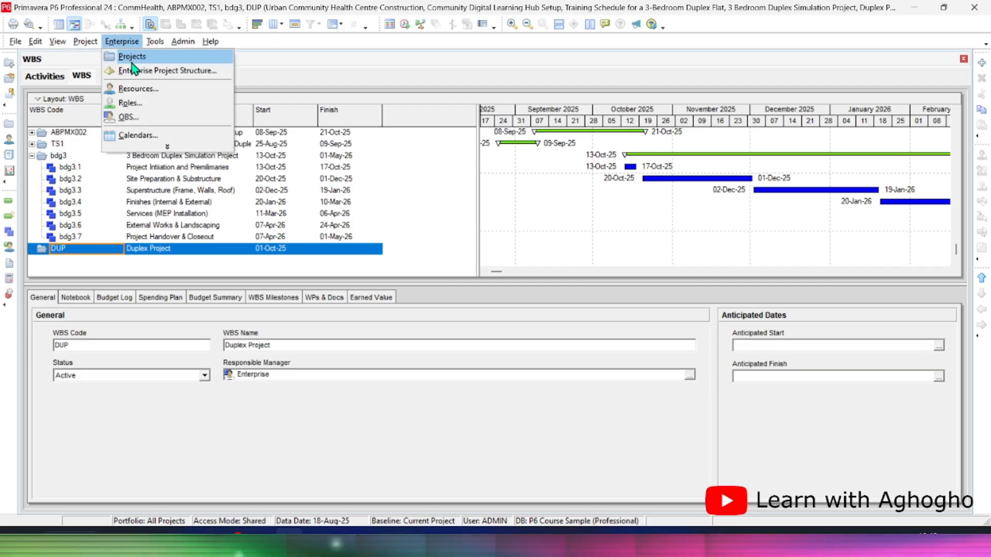
{"action": "left_click", "coordinate": [134, 70]}
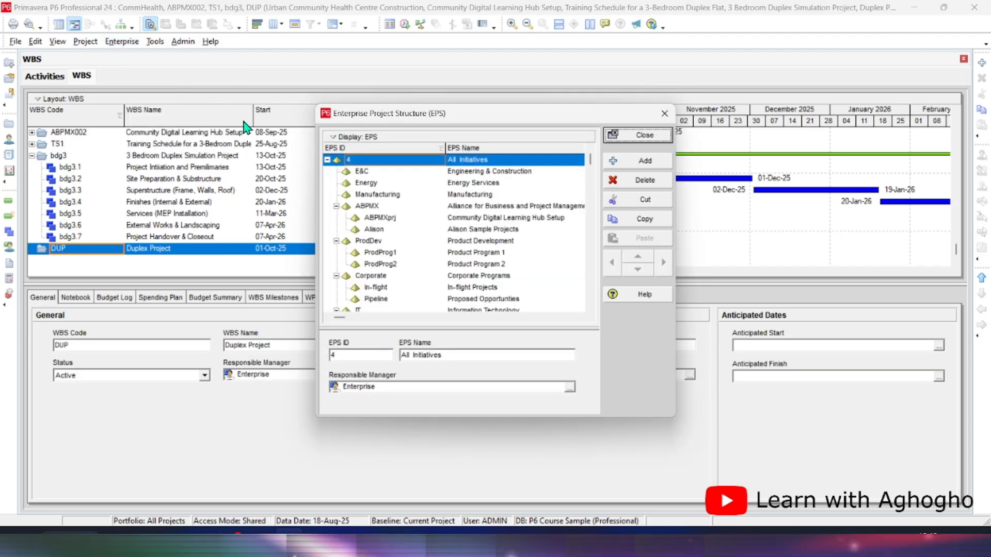
{"action": "left_click", "coordinate": [664, 114]}
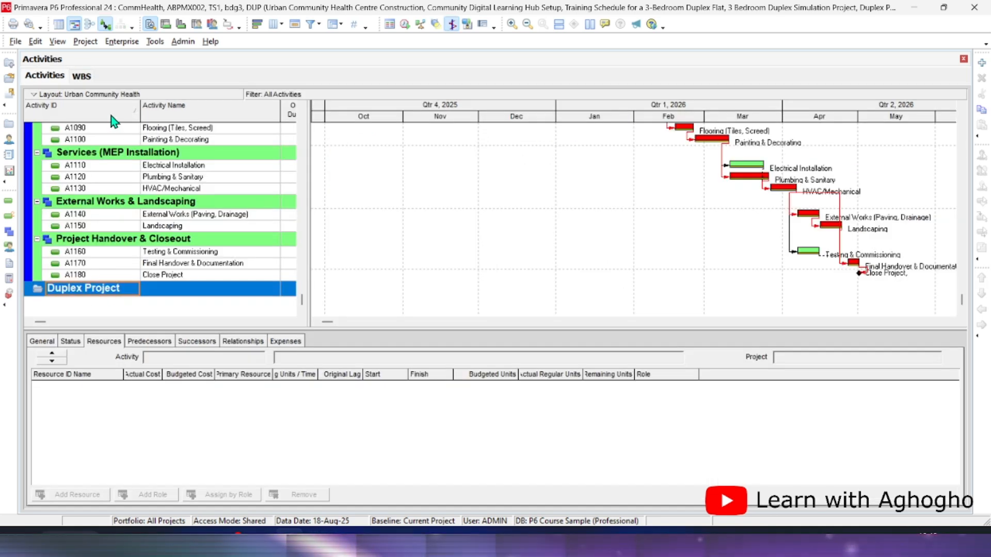
- In the WBS view, add an element under the Duplex Project (DUP) and collapse the bdg3 project
{"action": "left_click", "coordinate": [88, 41]}
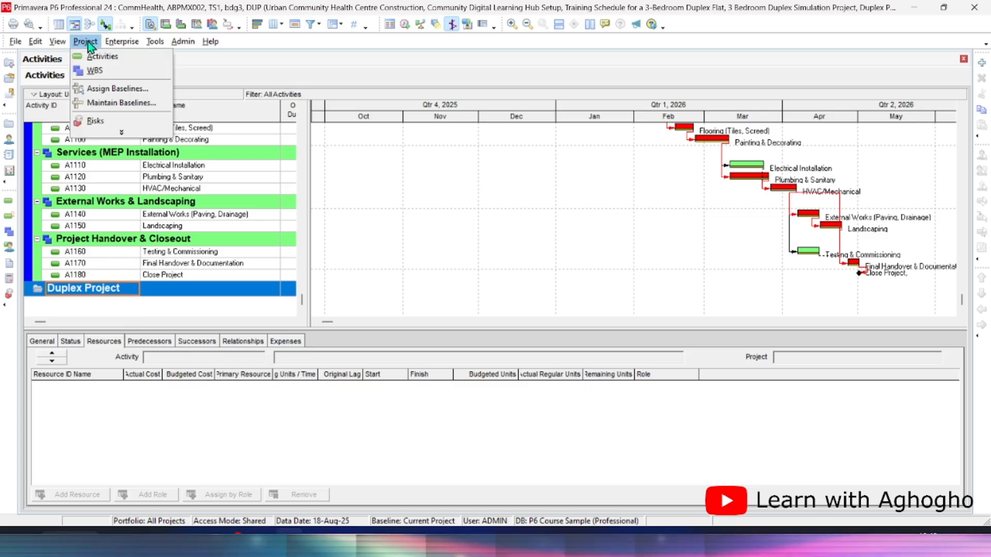
{"action": "left_click", "coordinate": [95, 70]}
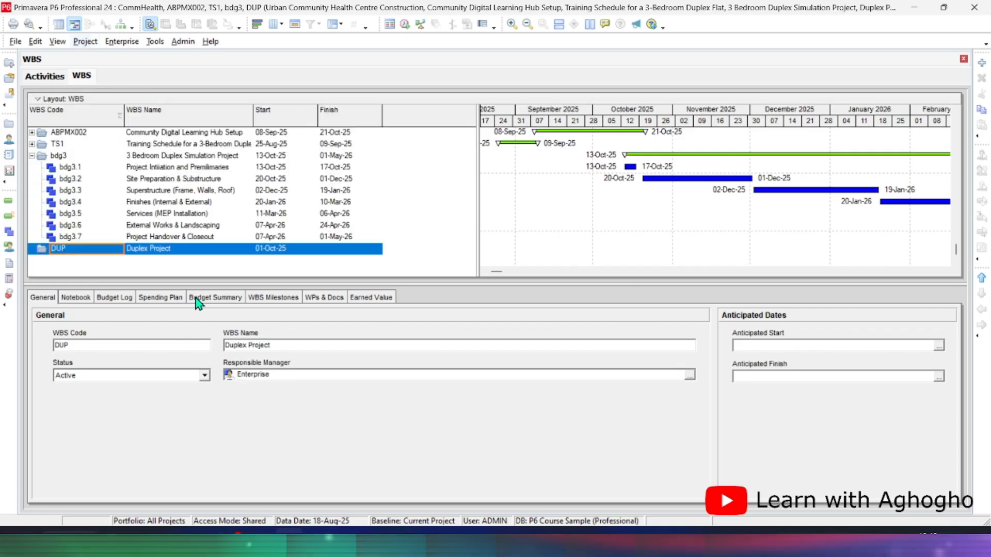
{"action": "right_click", "coordinate": [96, 254]}
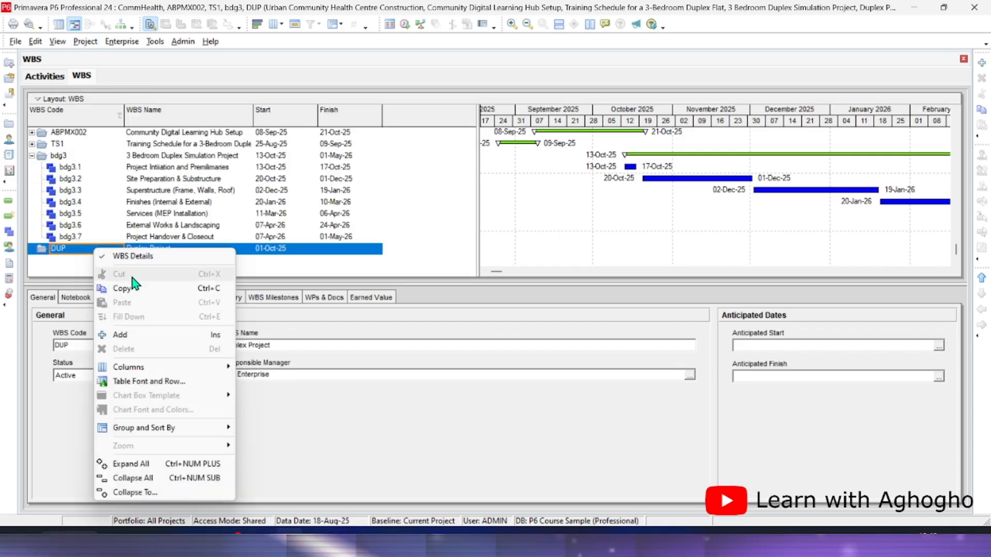
{"action": "left_click", "coordinate": [146, 339]}
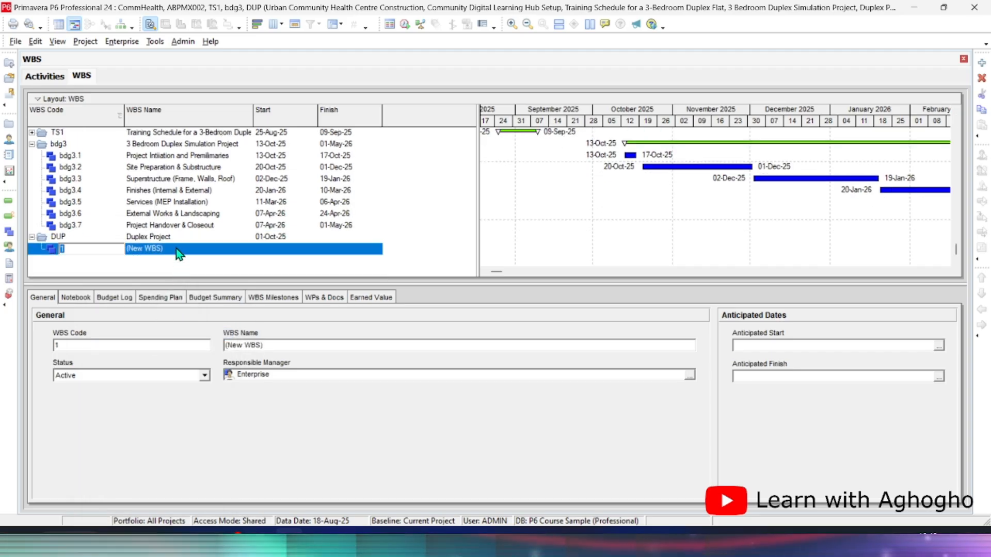
{"action": "left_click", "coordinate": [175, 249]}
{"action": "scroll", "coordinate": [82, 225], "scroll_direction": "up", "scroll_amount": 1}
{"action": "scroll", "coordinate": [82, 225], "scroll_direction": "down", "scroll_amount": 1}
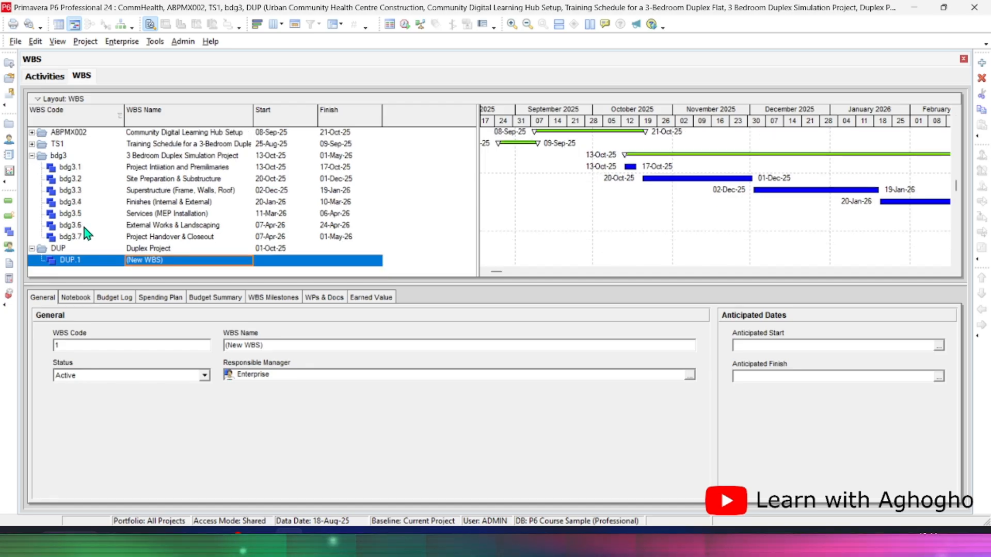
{"action": "left_click", "coordinate": [32, 156]}
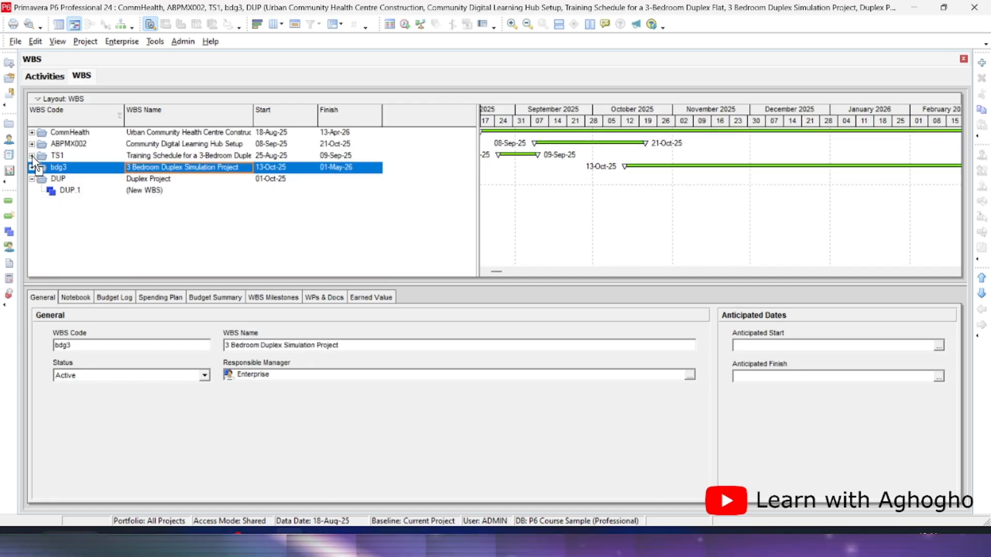
- Name the WBS element DUP.1 Project Management
{"action": "left_click", "coordinate": [149, 190]}
{"action": "left_click", "coordinate": [150, 189]}
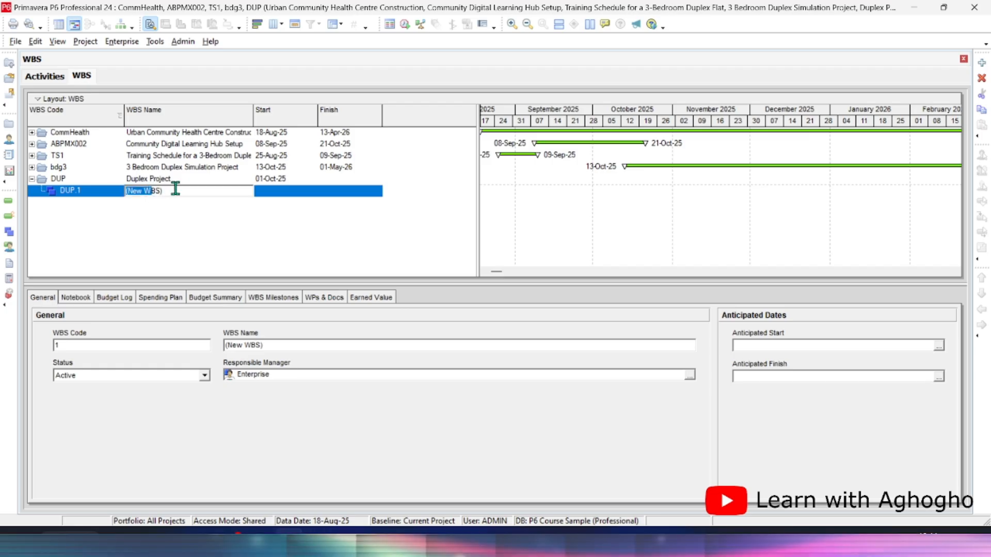
{"action": "left_click_drag", "start_coordinate": [181, 186], "coordinate": [42, 187]}
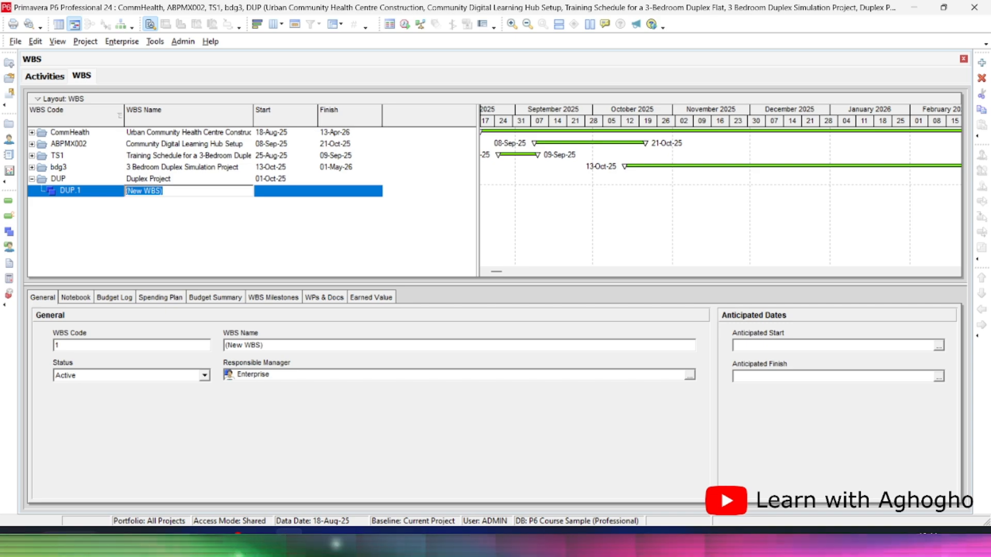
{"action": "key", "text": "alt+Tab"}
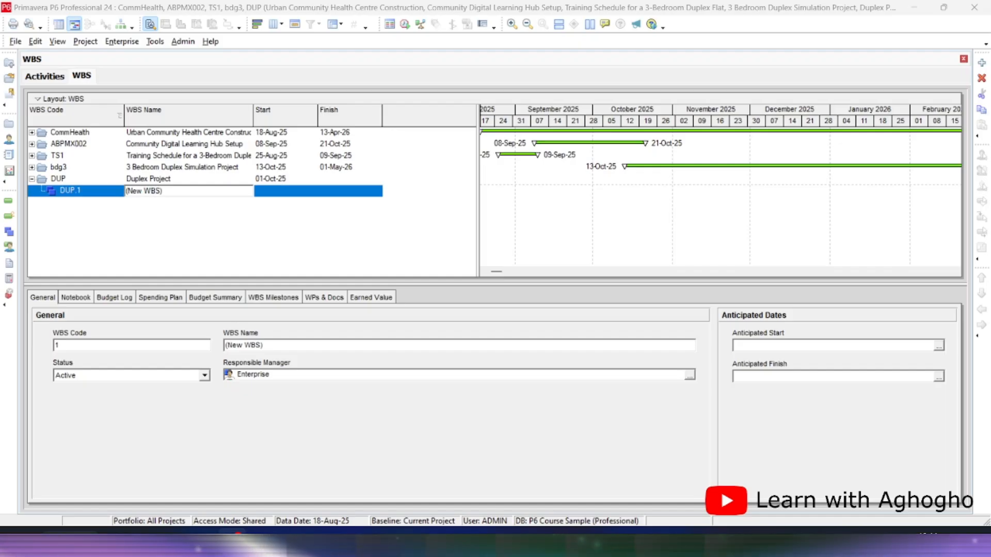
{"action": "left_click", "coordinate": [215, 194]}
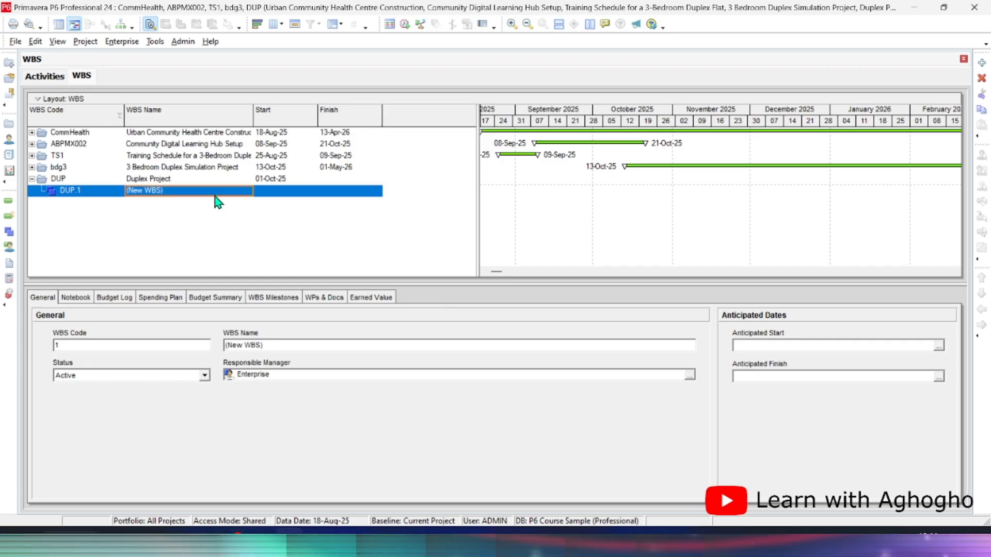
{"action": "left_click", "coordinate": [182, 192]}
{"action": "type", "text": "Project Management"}
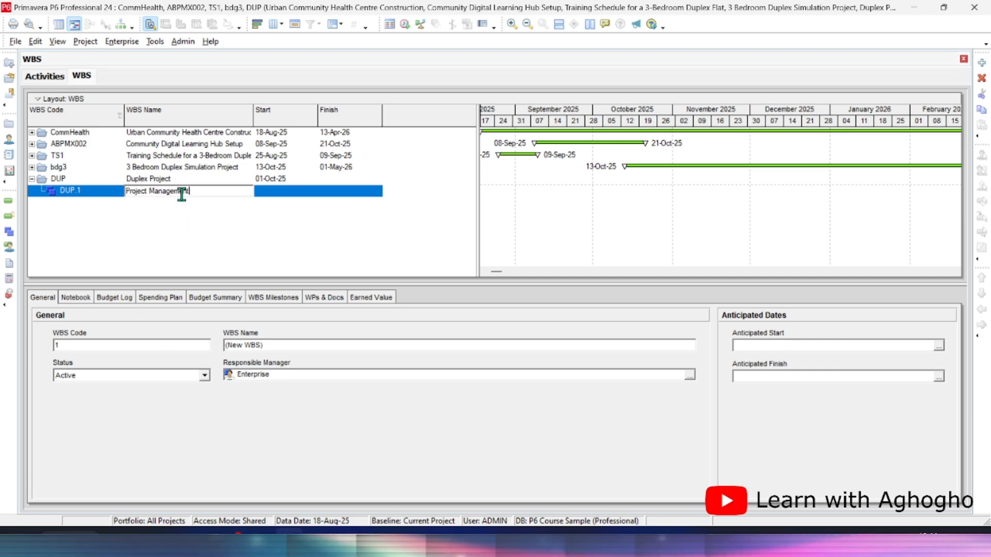
- Add a second WBS element under the Duplex Project and name it Foundations
{"action": "left_click", "coordinate": [237, 179]}
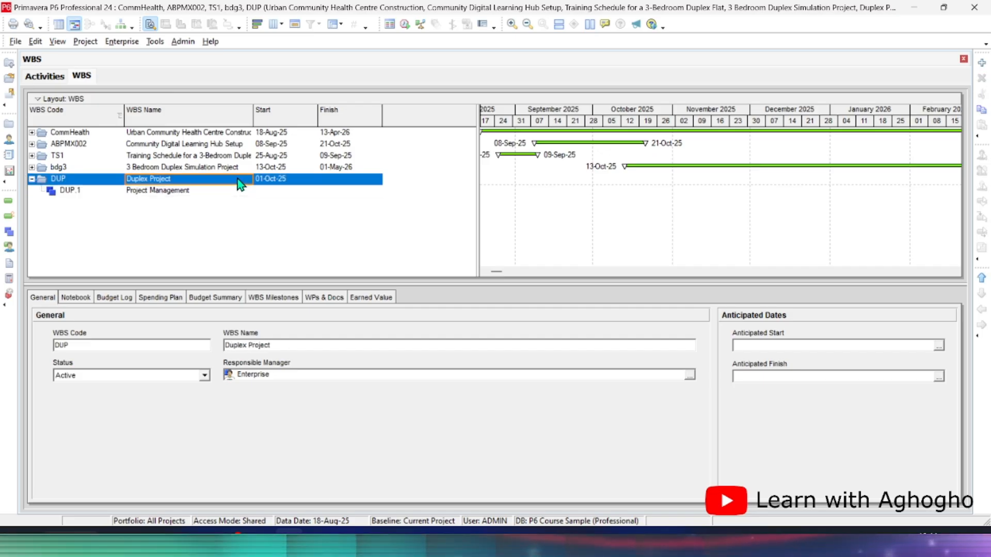
{"action": "right_click", "coordinate": [237, 179]}
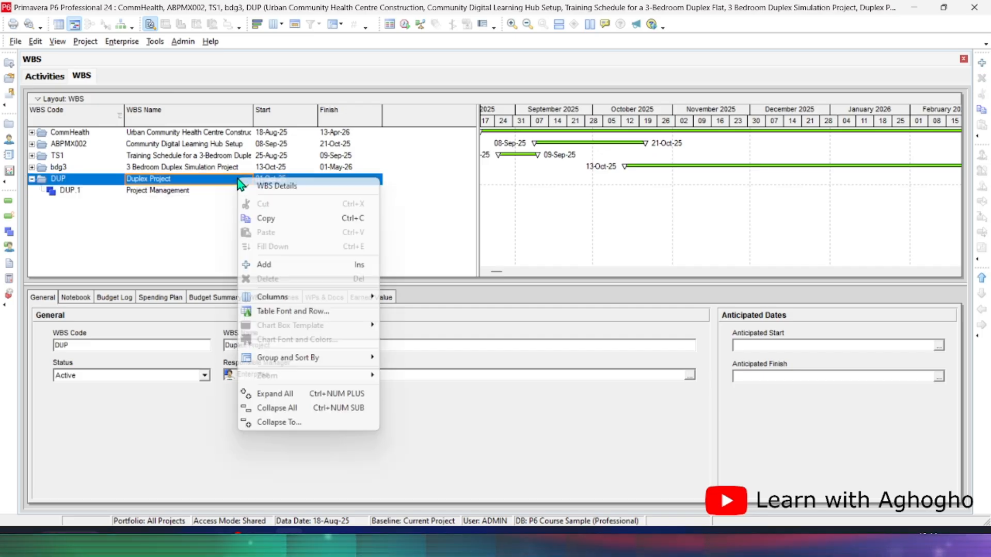
{"action": "left_click", "coordinate": [275, 265]}
{"action": "left_click", "coordinate": [197, 203]}
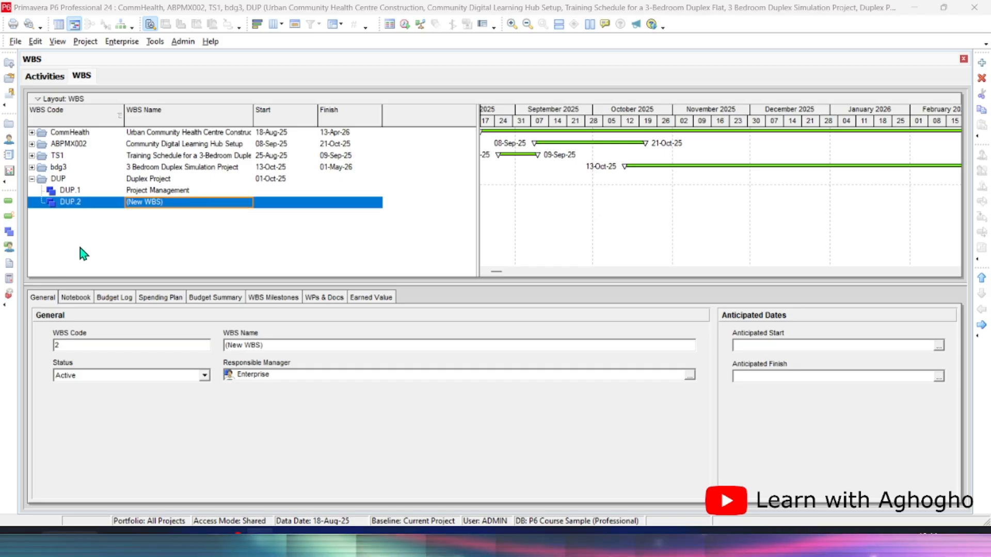
{"action": "left_click", "coordinate": [160, 203]}
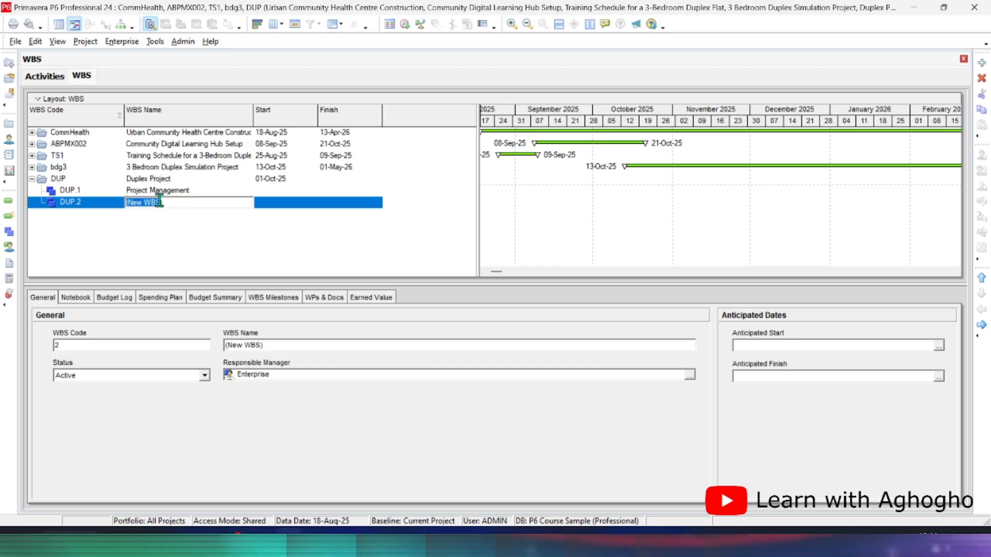
{"action": "type", "text": "Foundations"}
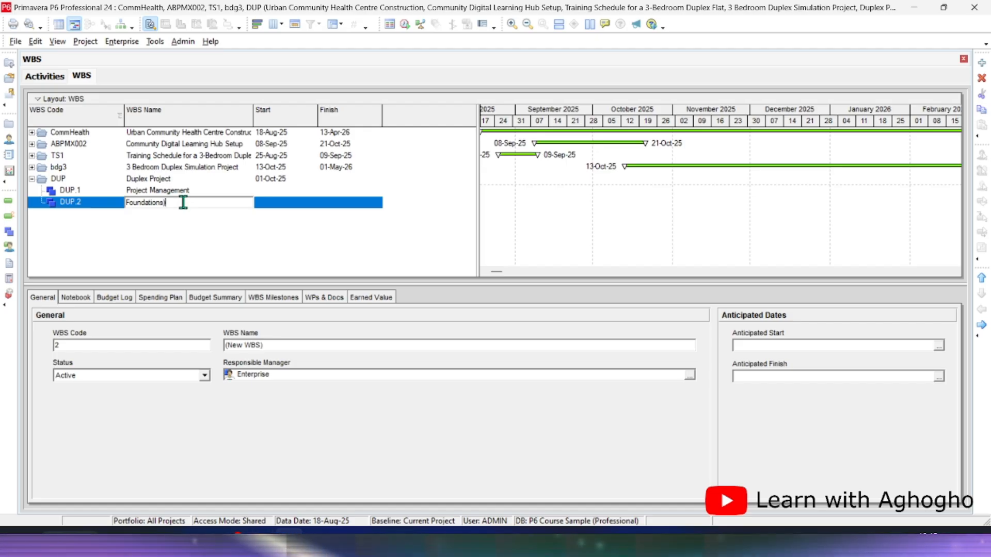
{"action": "key", "text": "Return"}
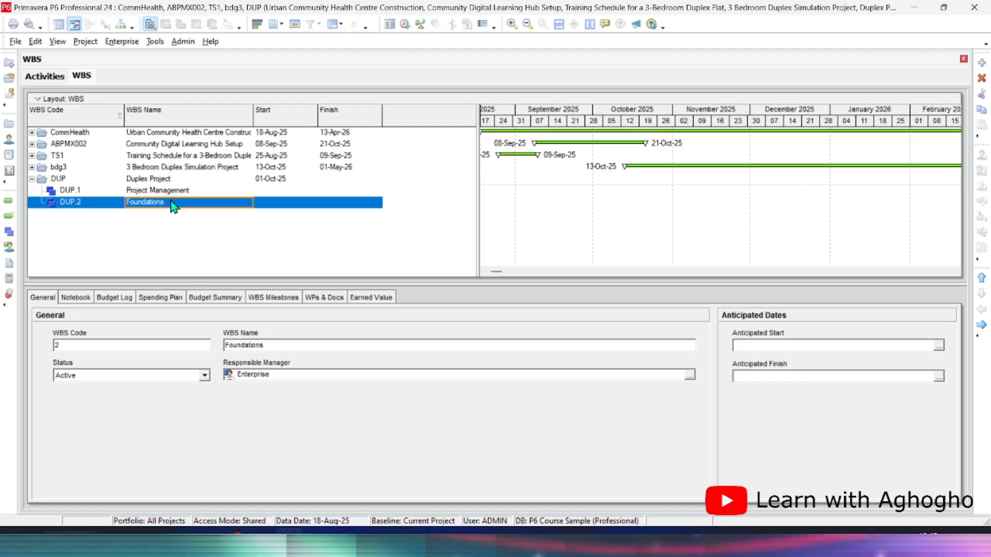
- Add a third WBS element under the Duplex Project and name it External Finishes
{"action": "right_click", "coordinate": [179, 179]}
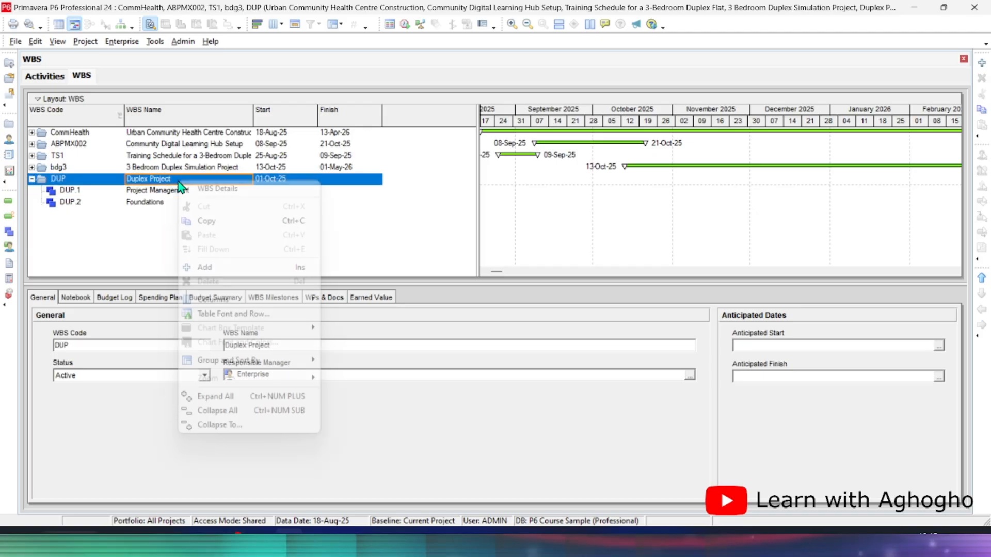
{"action": "left_click", "coordinate": [212, 266]}
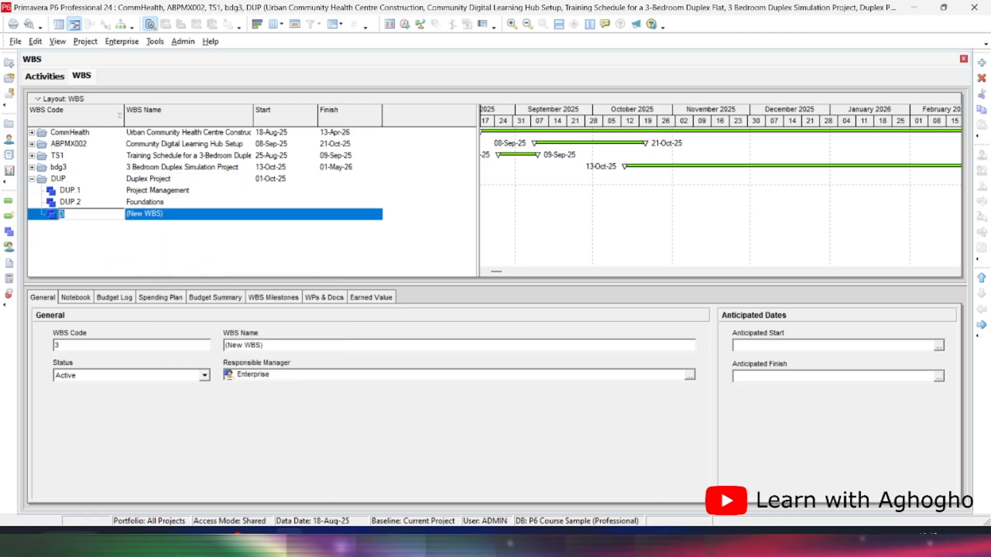
{"action": "key", "text": "alt+Tab"}
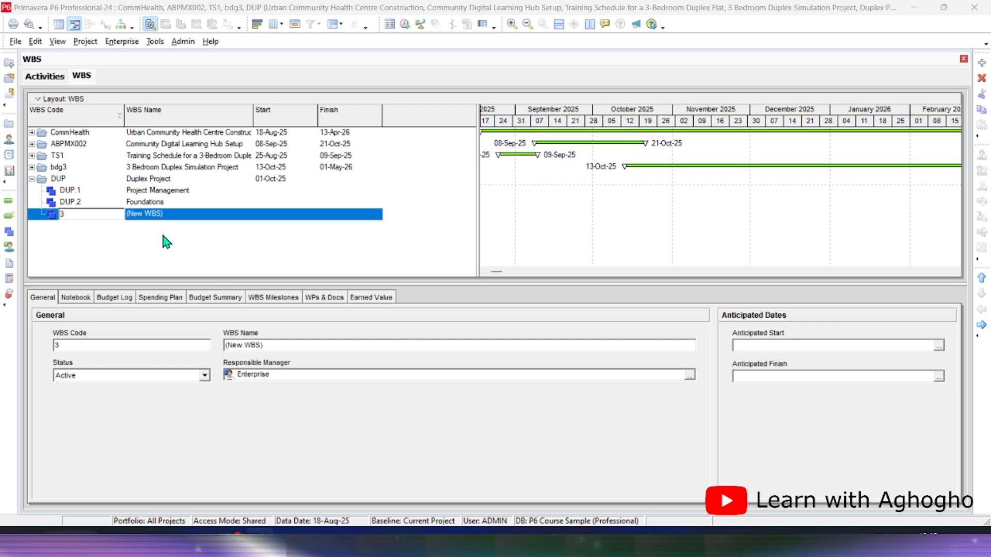
{"action": "left_click", "coordinate": [166, 214]}
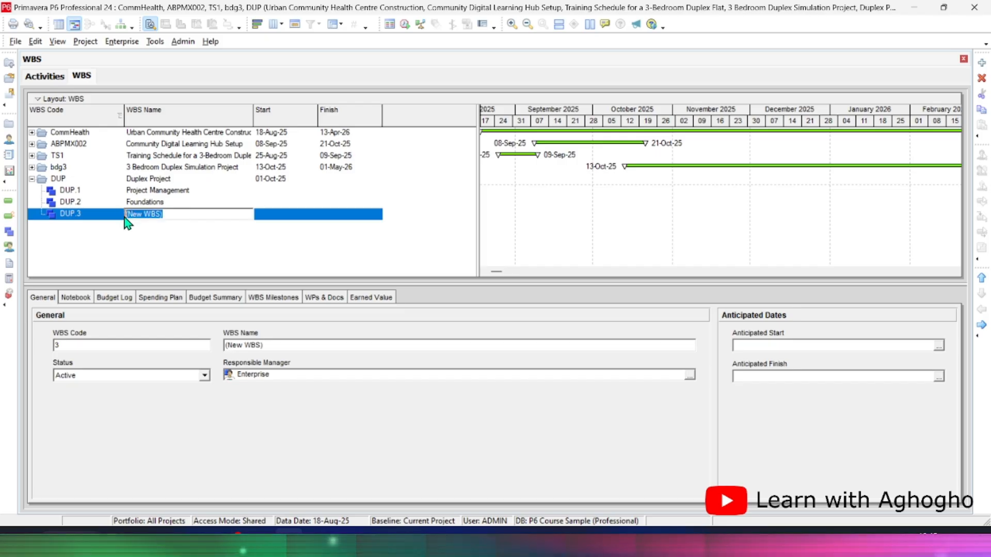
{"action": "type", "text": "External Finishes"}
{"action": "key", "text": "Return"}
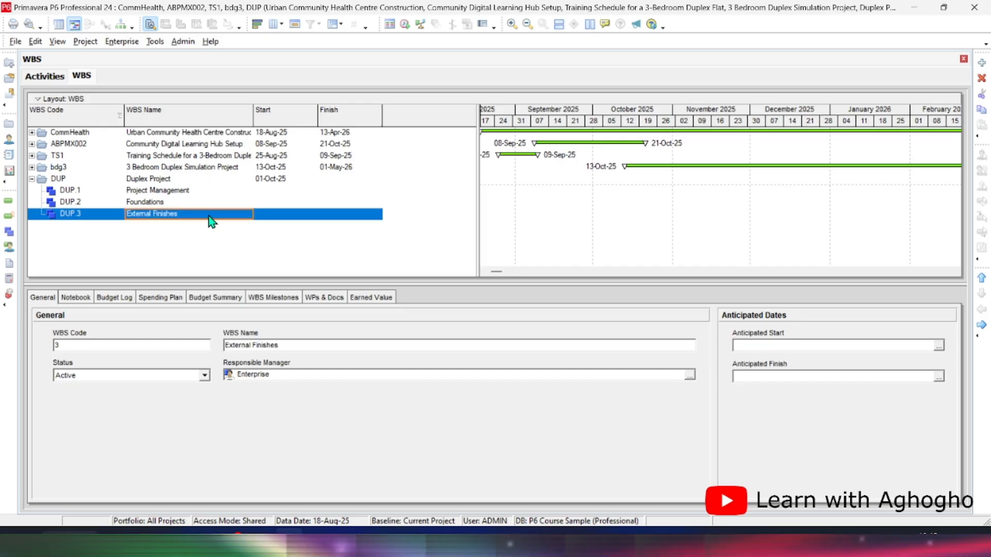
- Add a fourth WBS element under the Duplex Project and name it Internal Finishes
{"action": "left_click", "coordinate": [190, 180]}
{"action": "right_click", "coordinate": [191, 180]}
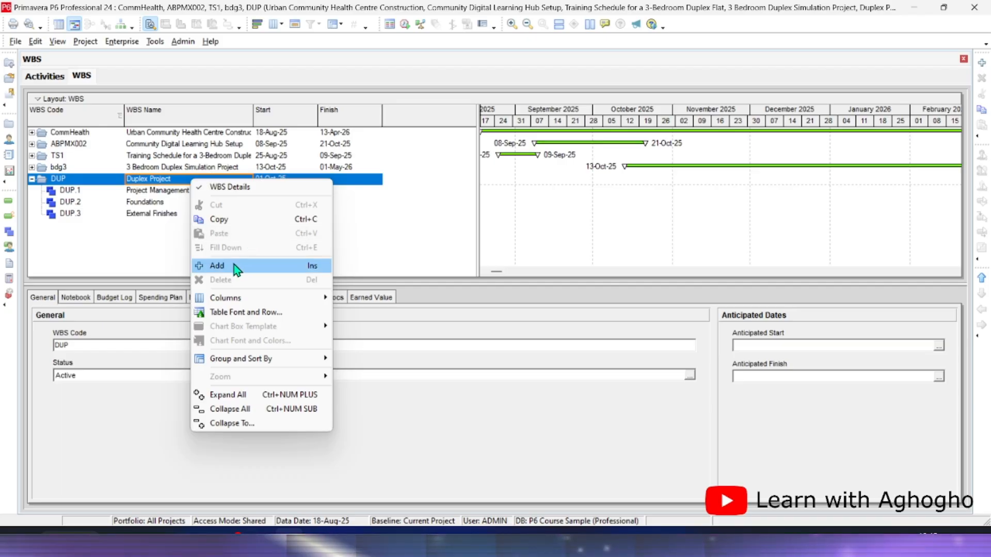
{"action": "left_click", "coordinate": [217, 266]}
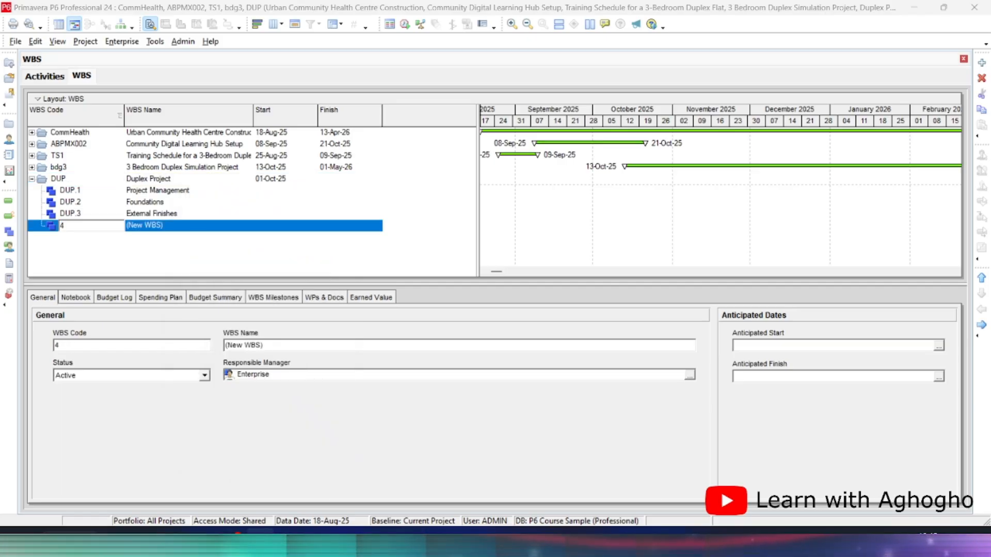
{"action": "left_click", "coordinate": [199, 227]}
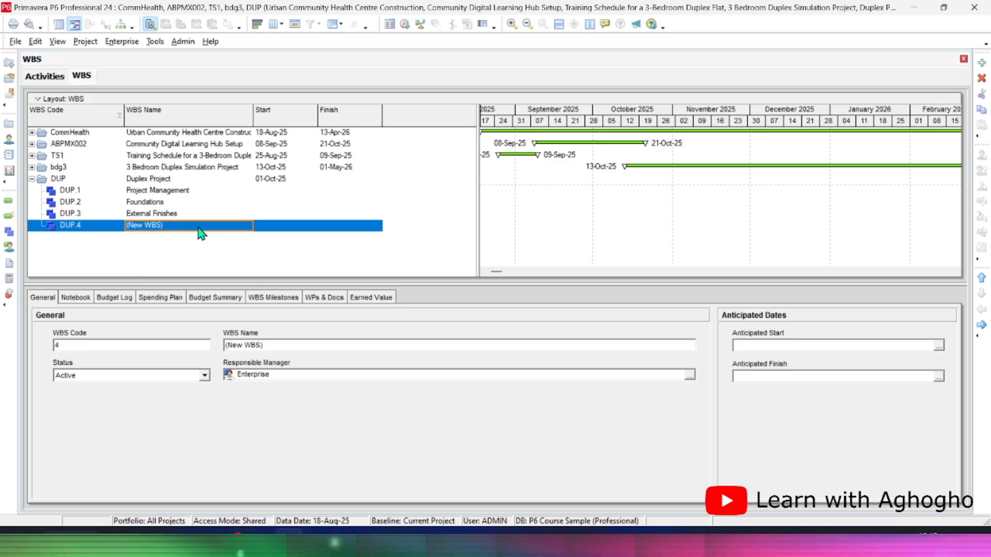
{"action": "left_click", "coordinate": [198, 226]}
{"action": "type", "text": "Internal Finishes"}
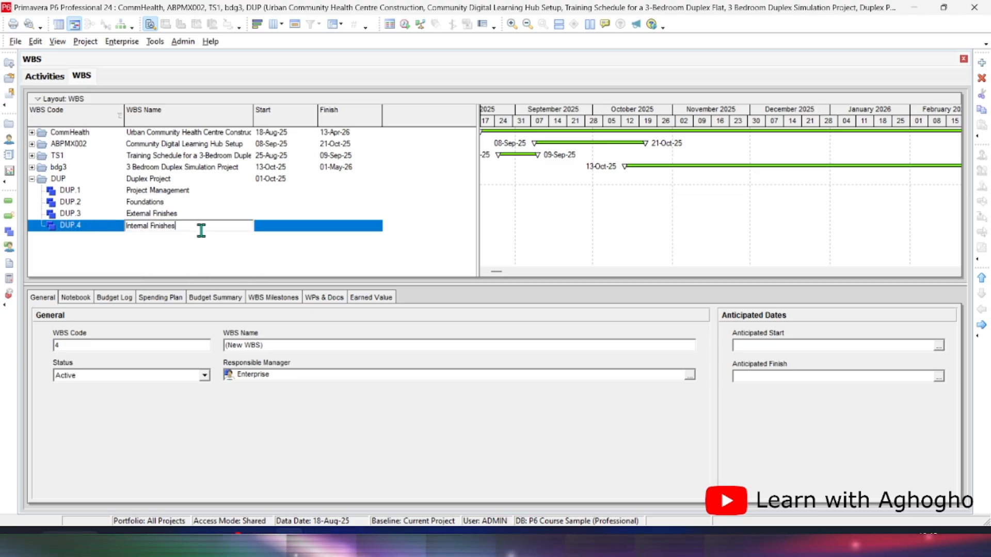
{"action": "key", "text": "Return"}
- Add a fifth WBS element under the Duplex Project and name it External Works
{"action": "left_click", "coordinate": [194, 184]}
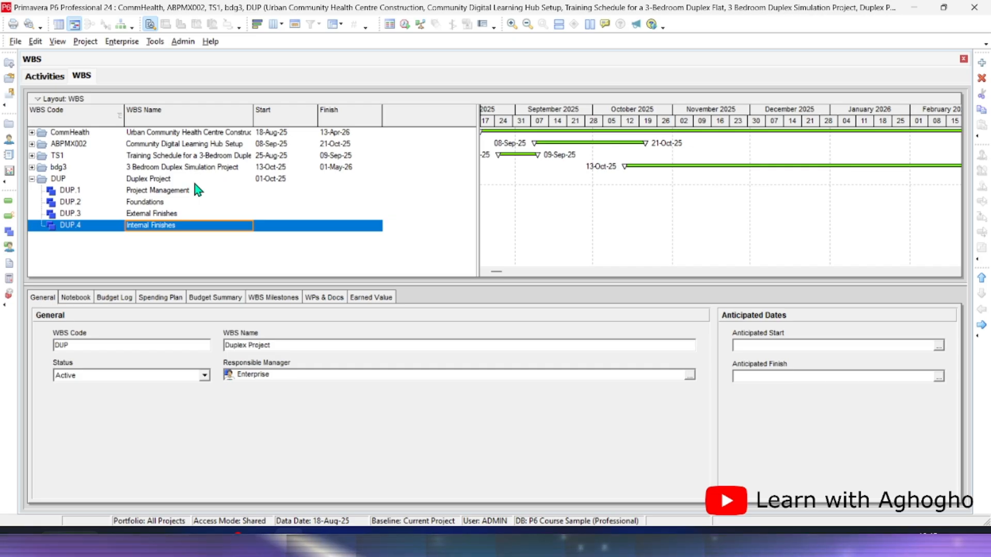
{"action": "right_click", "coordinate": [194, 184]}
{"action": "left_click", "coordinate": [239, 272]}
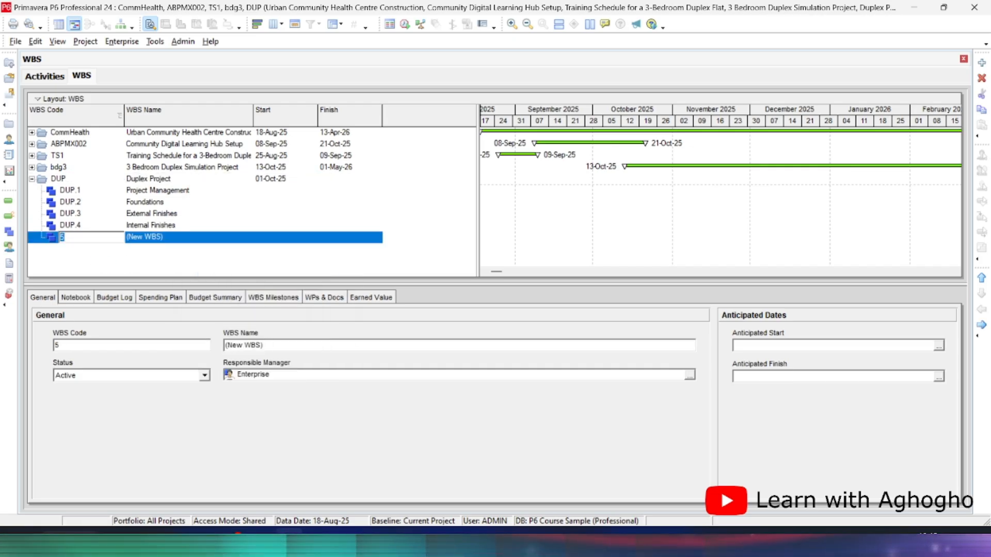
{"action": "key", "text": "alt+Tab"}
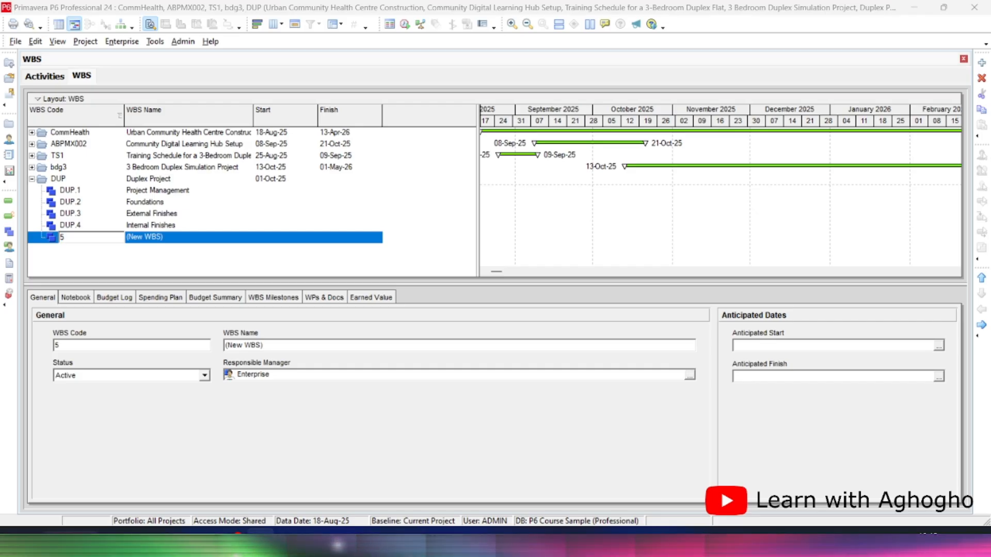
{"action": "left_click", "coordinate": [205, 239]}
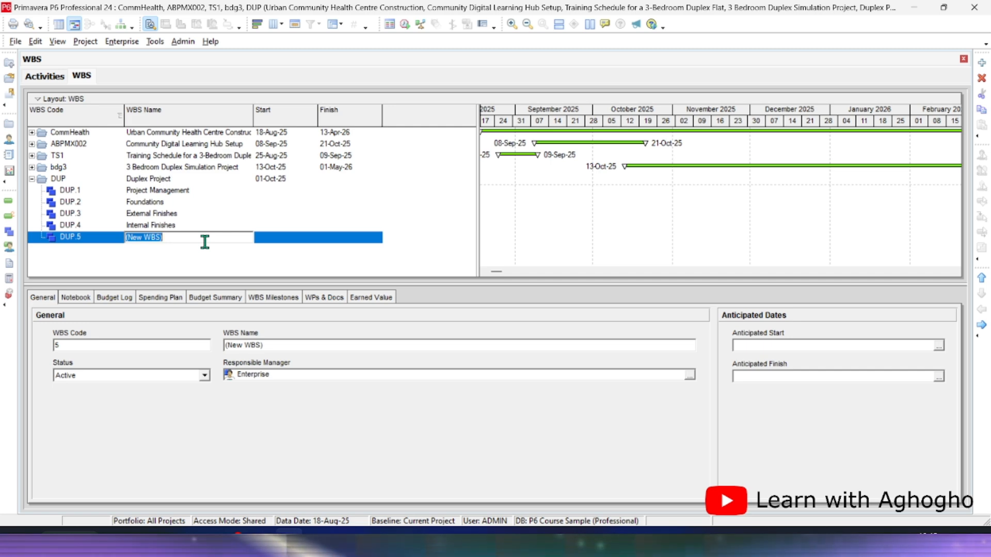
{"action": "type", "text": "External Works"}
{"action": "key", "text": "Return"}
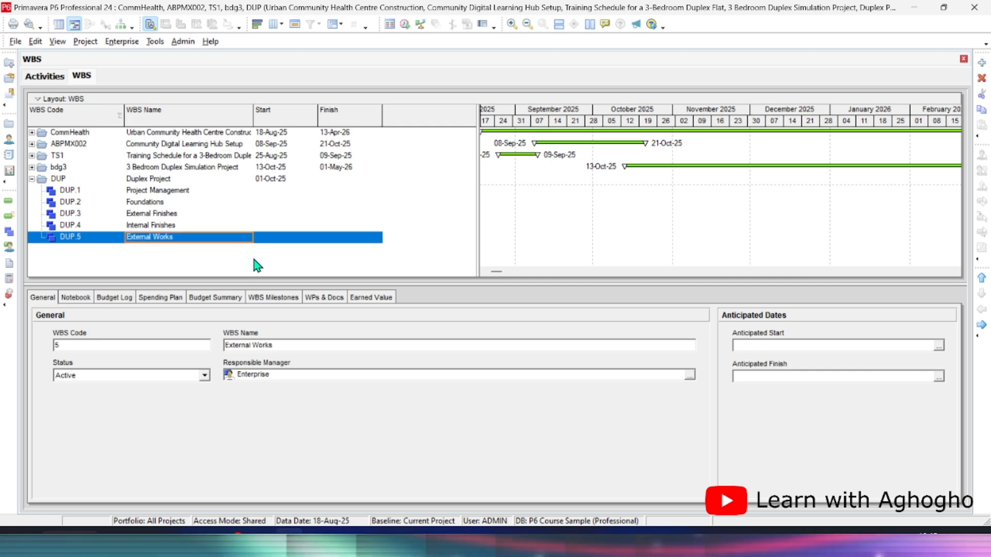
- Switch to the Activities view and select the Project Management band under the Duplex Project
{"action": "left_click", "coordinate": [196, 183]}
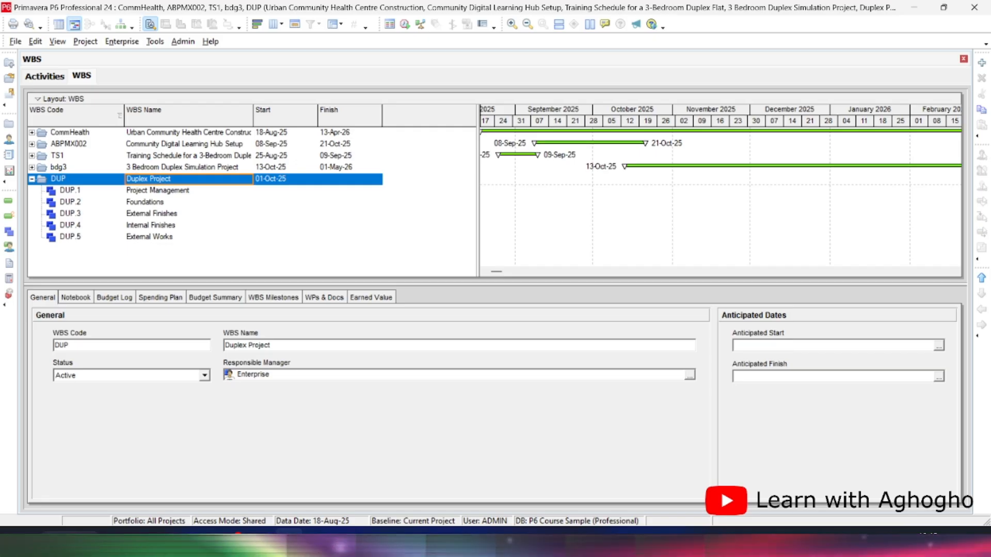
{"action": "left_click", "coordinate": [195, 196]}
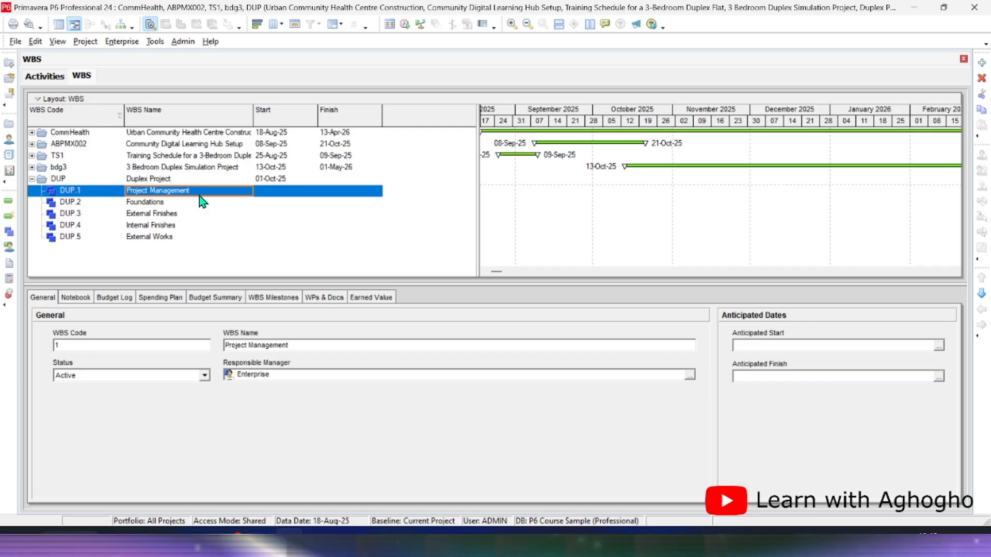
{"action": "left_click", "coordinate": [85, 42]}
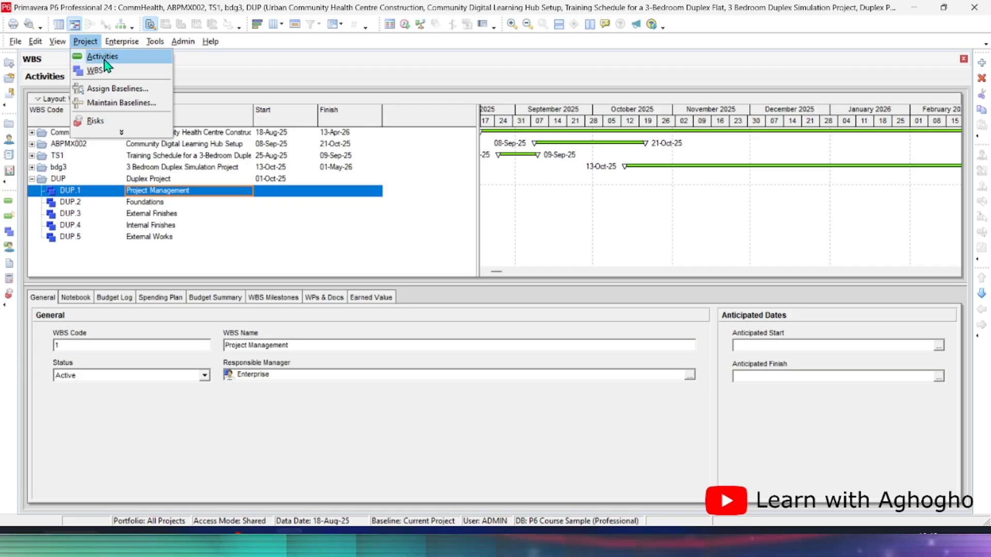
{"action": "left_click", "coordinate": [105, 57]}
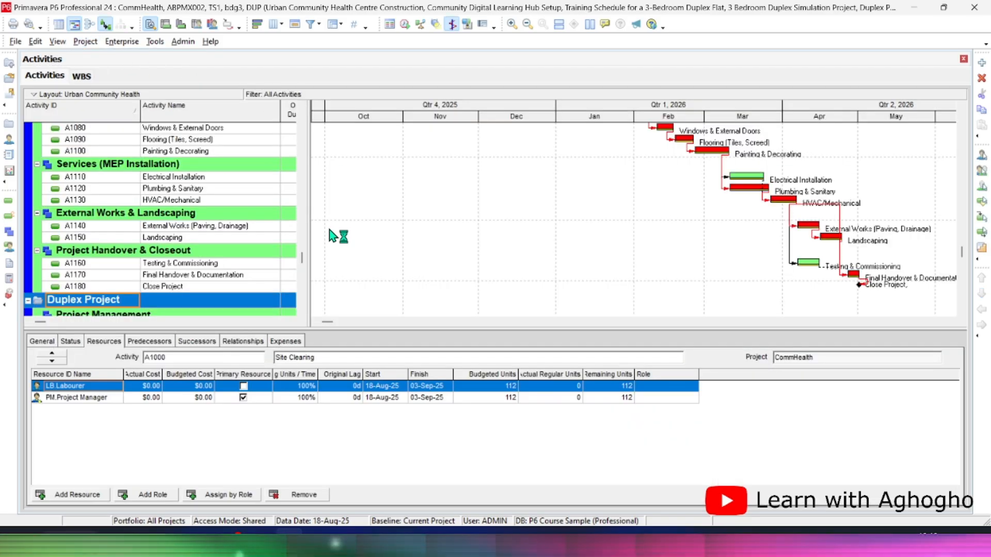
{"action": "scroll", "coordinate": [132, 258], "scroll_direction": "down", "scroll_amount": 1}
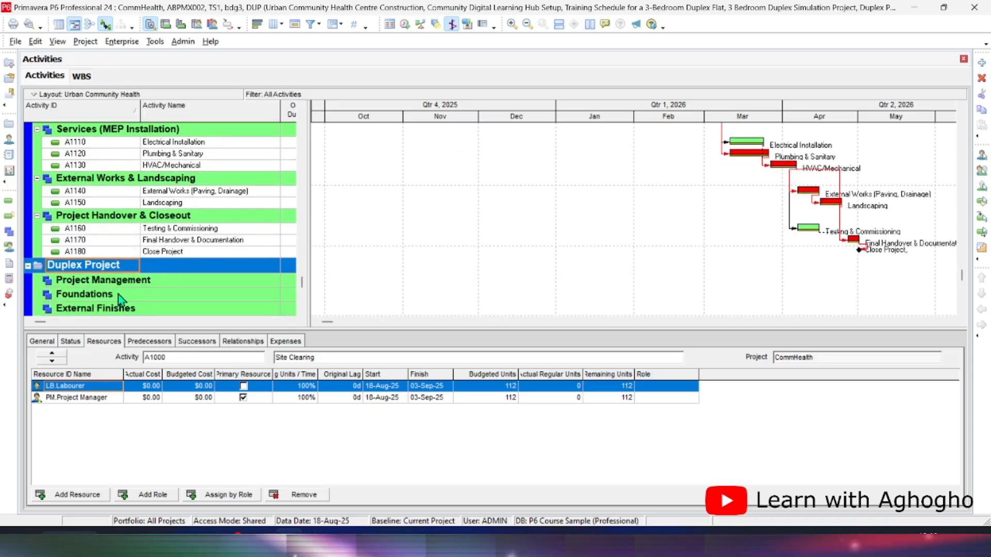
{"action": "left_click", "coordinate": [135, 282]}
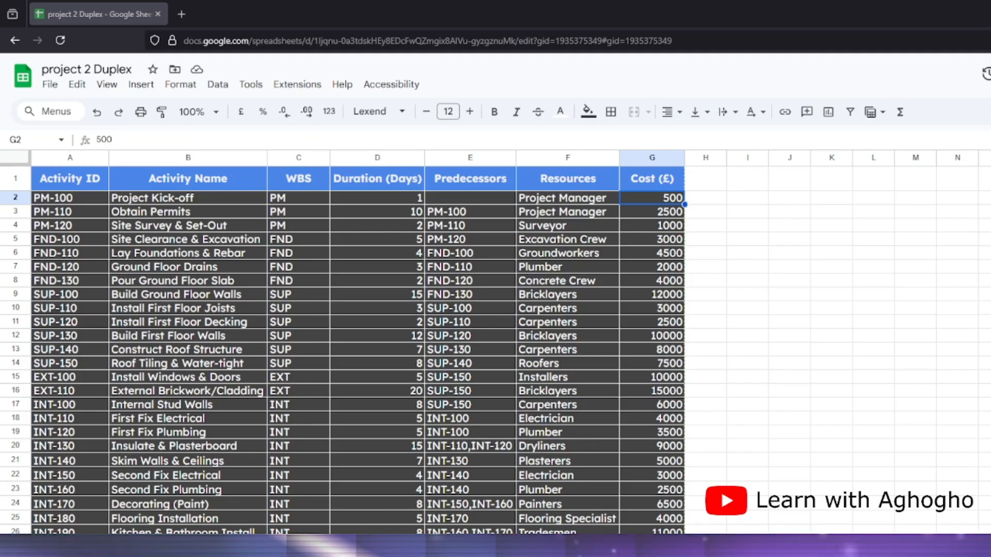
- Check the WBS list and the activity list in the project 2 Duplex Google Sheets file, returning to Primavera P6
{"action": "key", "text": "ctrl+Page_Up"}
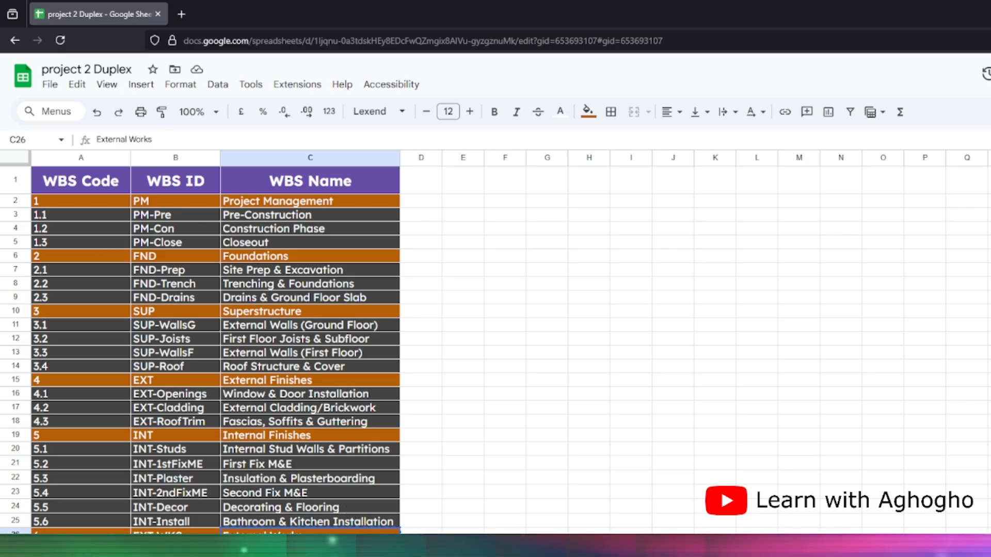
{"action": "key", "text": "ctrl+Page_Down"}
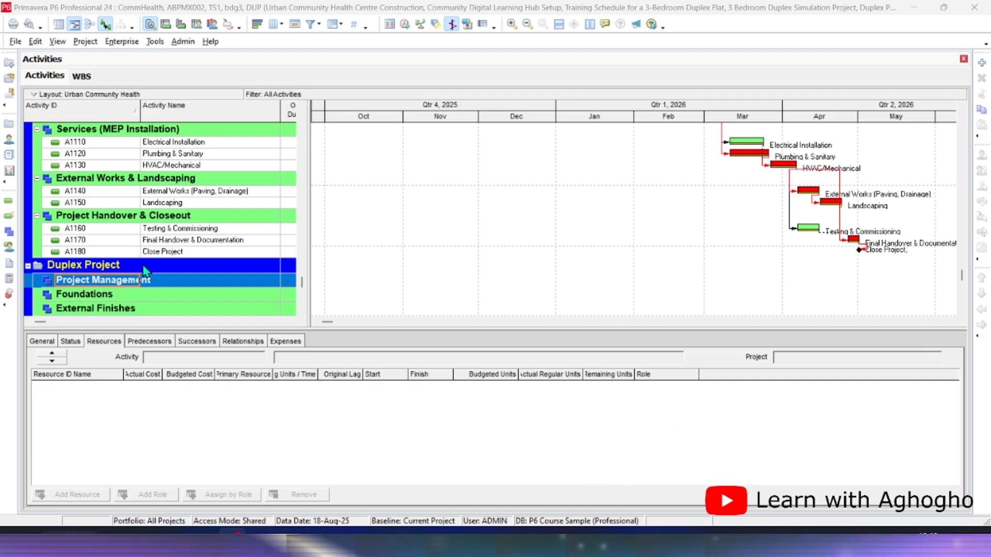
{"action": "right_click", "coordinate": [120, 287]}
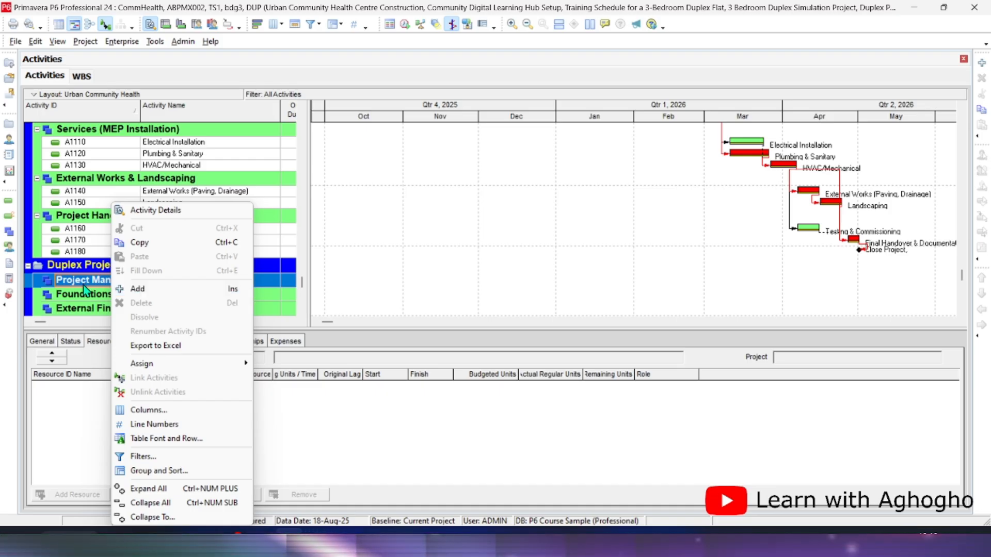
{"action": "left_click", "coordinate": [9, 207]}
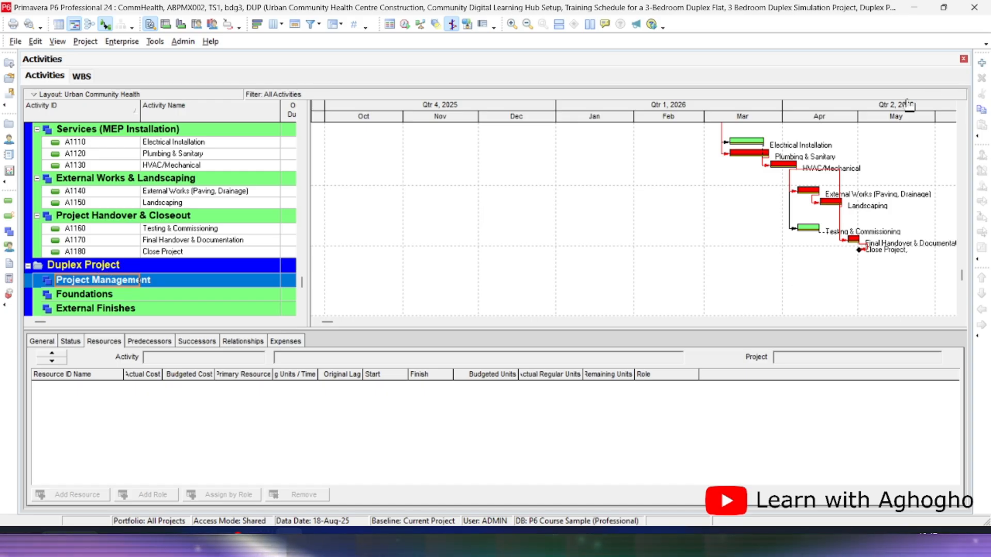
{"action": "left_click", "coordinate": [982, 62]}
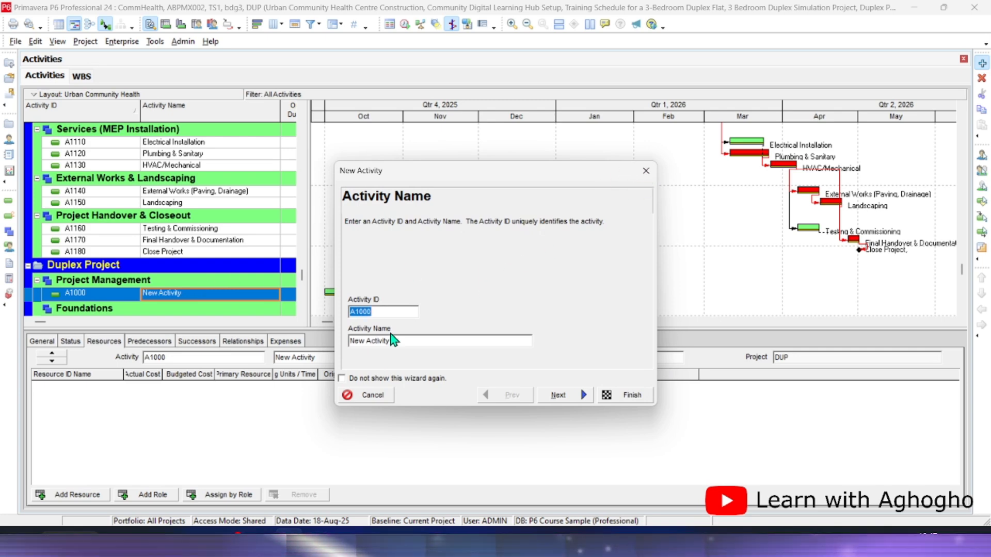
{"action": "key", "text": "Tab"}
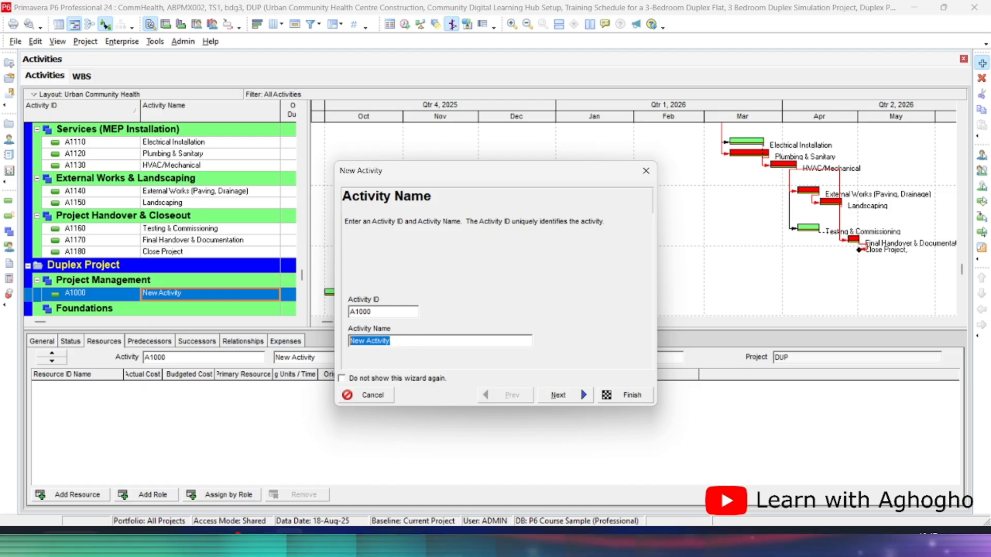
{"action": "key", "text": "alt+Tab"}
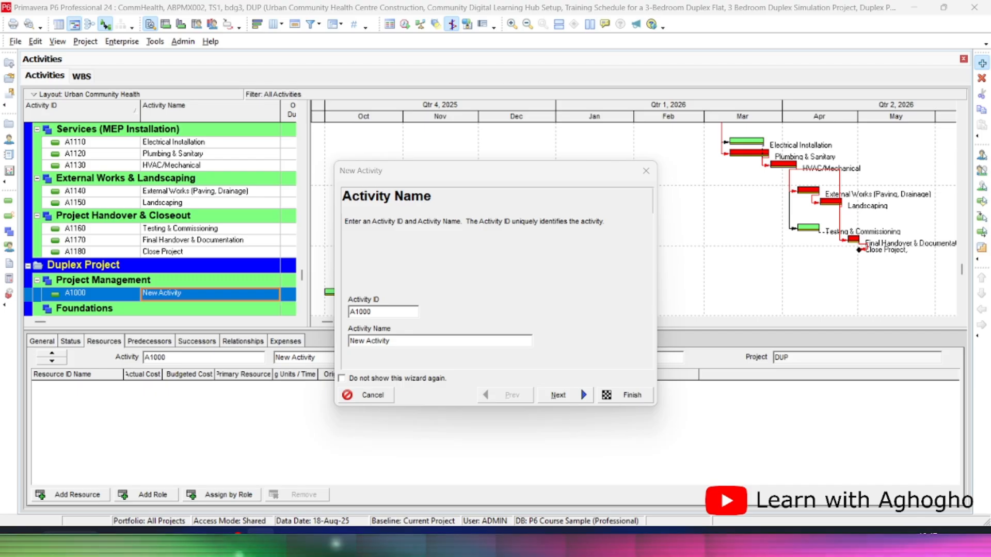
{"action": "left_click", "coordinate": [438, 343]}
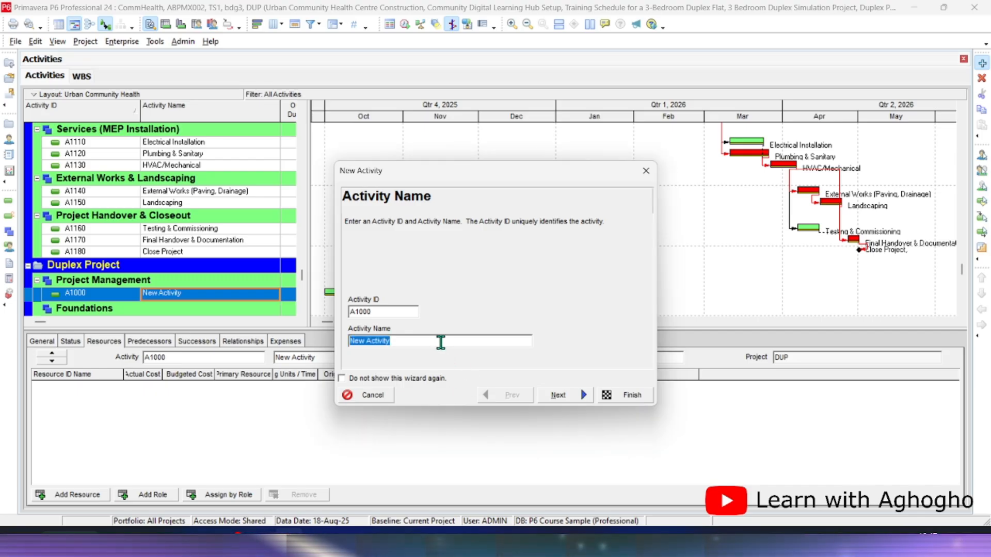
{"action": "type", "text": "Project Kick-off"}
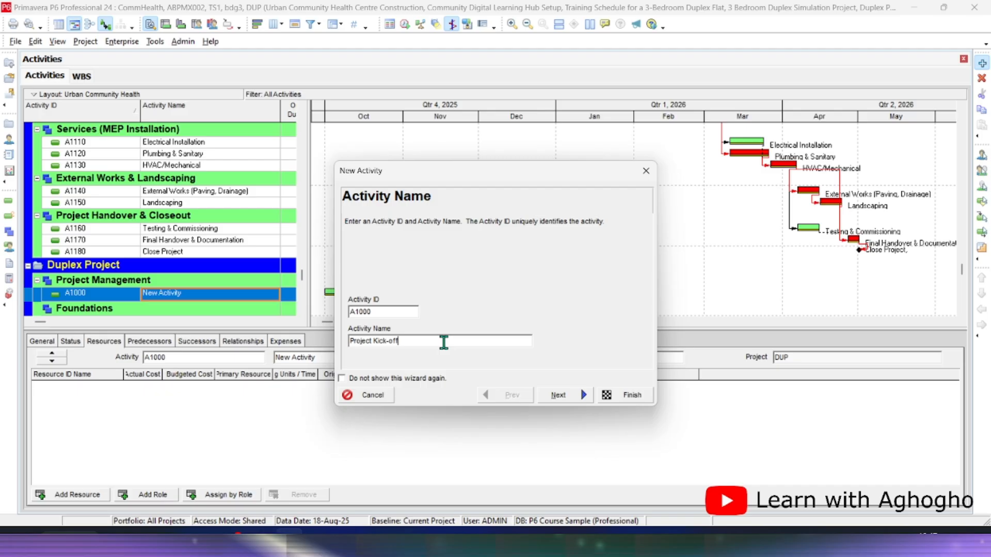
{"action": "left_click", "coordinate": [560, 398]}
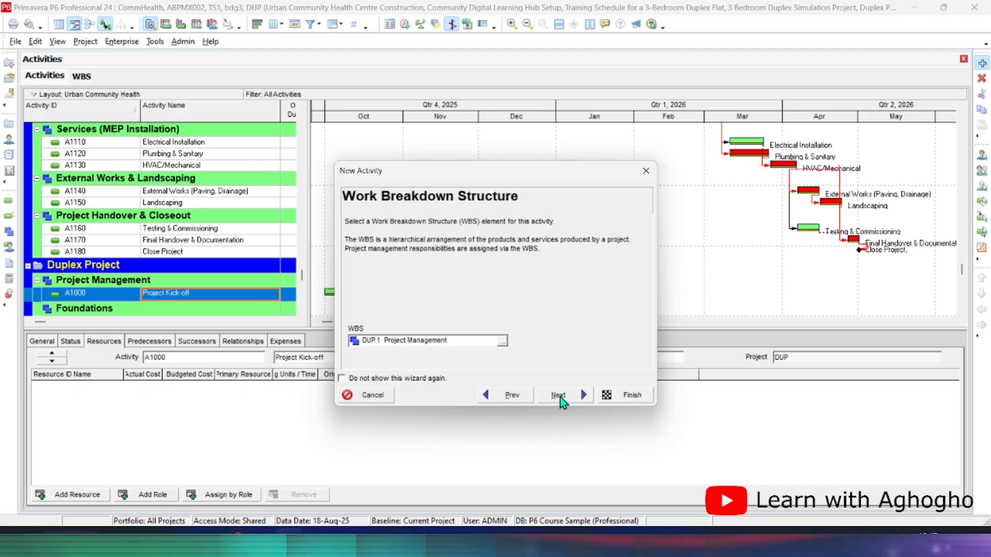
{"action": "left_click", "coordinate": [560, 398]}
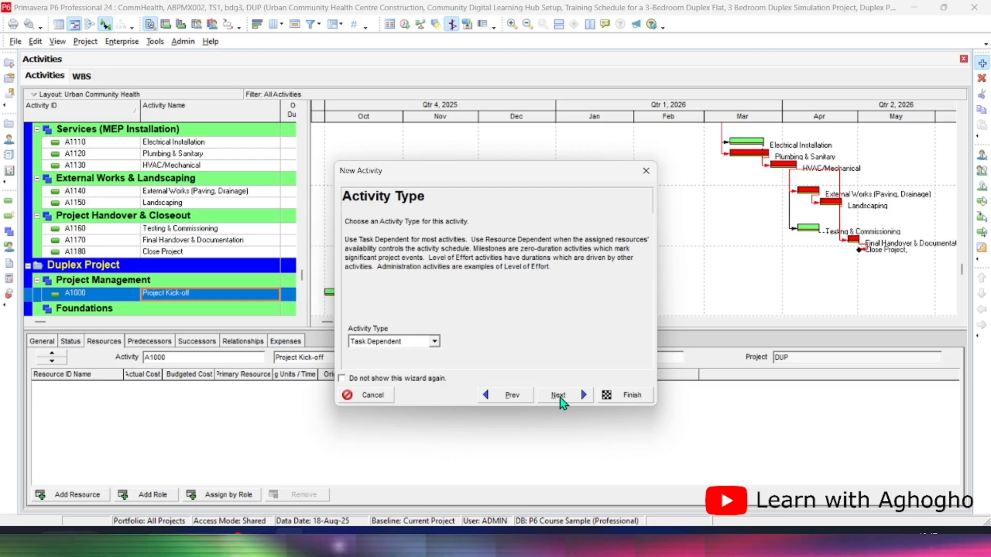
{"action": "left_click", "coordinate": [435, 343]}
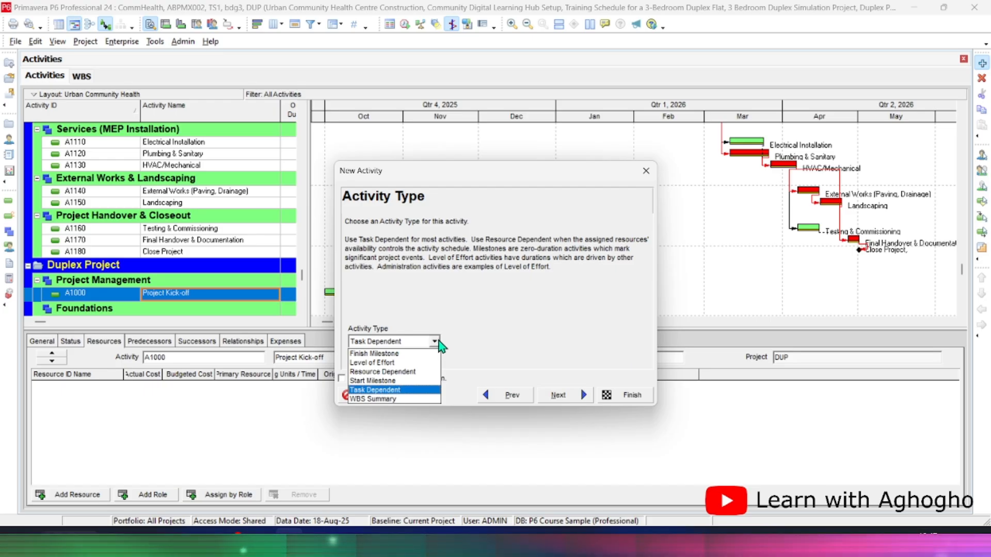
{"action": "left_click", "coordinate": [577, 400]}
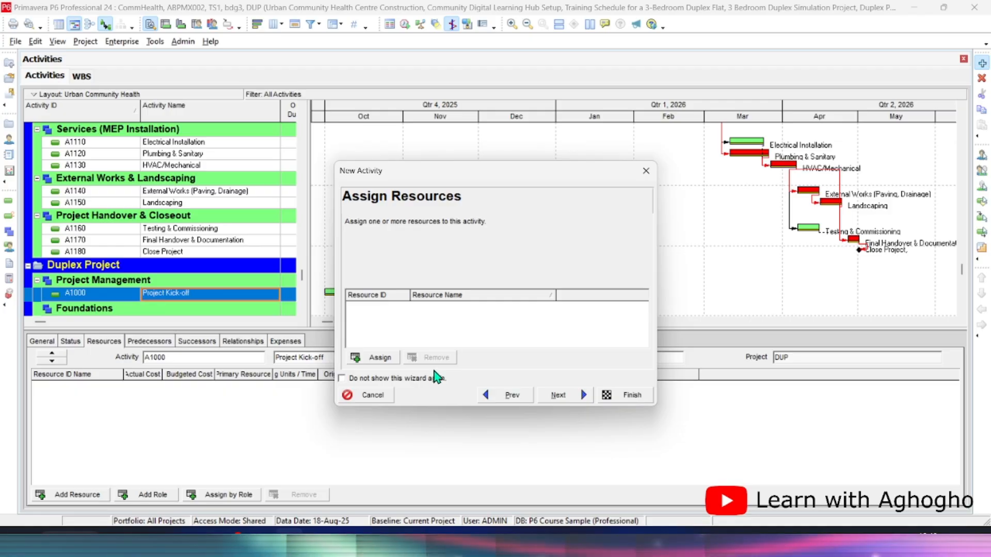
{"action": "left_click", "coordinate": [646, 173]}
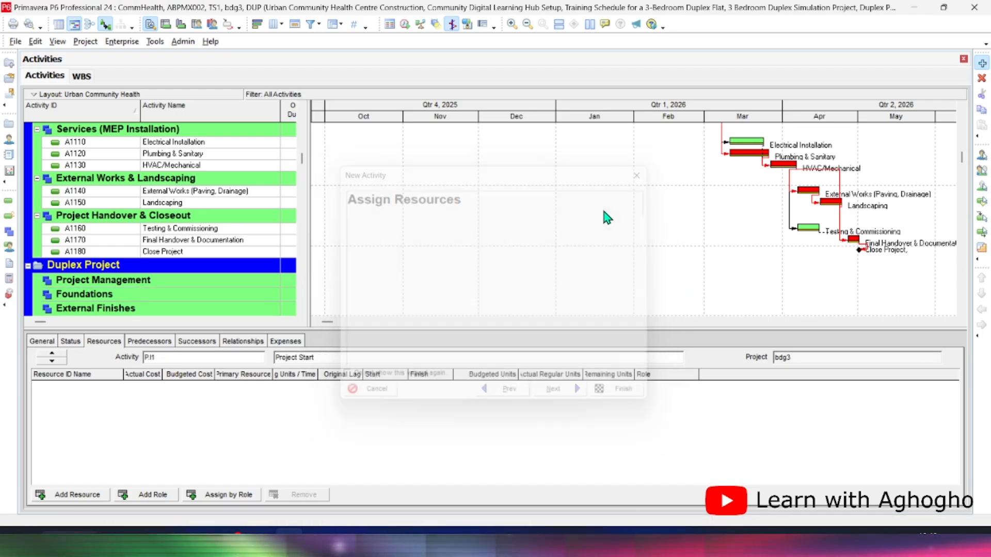
{"action": "scroll", "coordinate": [130, 302], "scroll_direction": "down", "scroll_amount": 5}
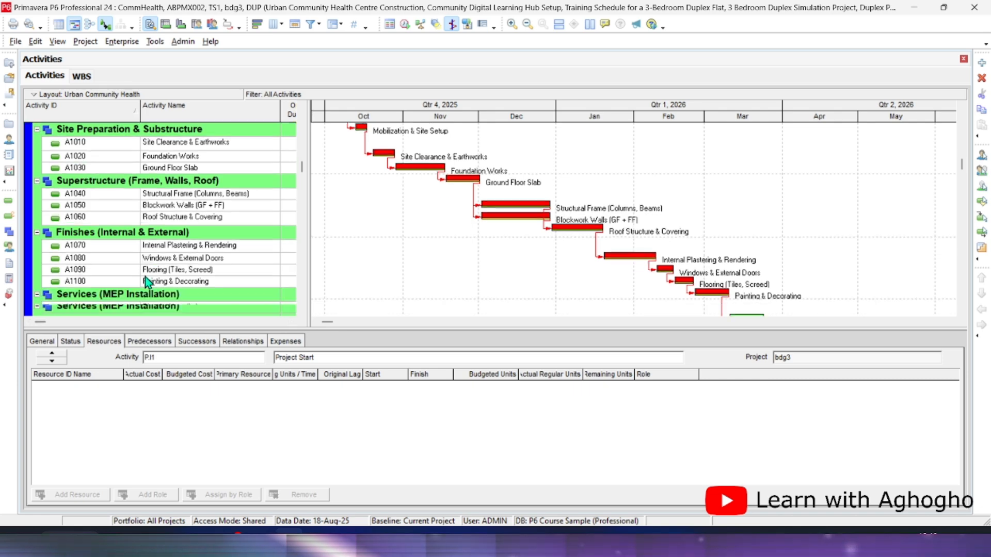
- Collapse the 3 Bedroom Duplex Simulation Project in the activity table
{"action": "scroll", "coordinate": [152, 268], "scroll_direction": "down", "scroll_amount": 1}
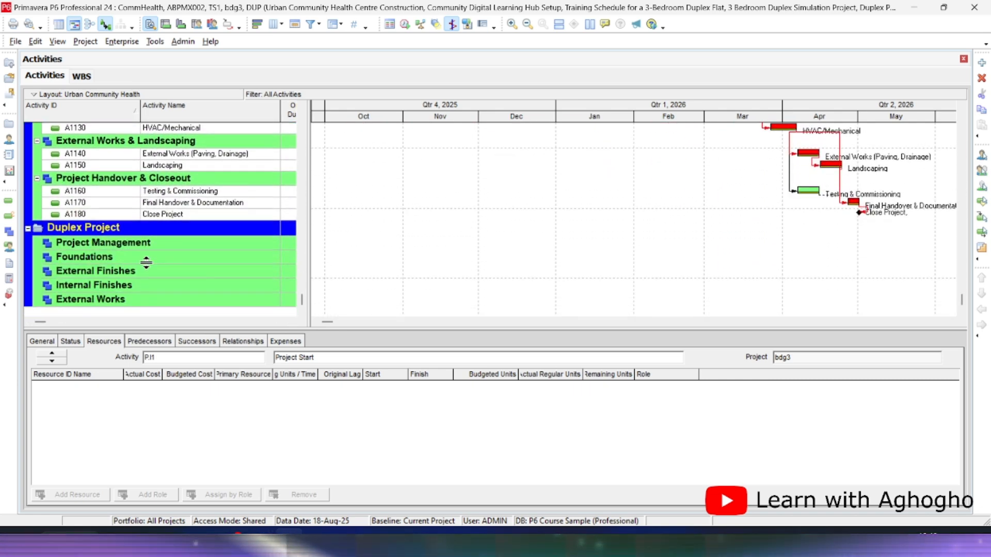
{"action": "scroll", "coordinate": [91, 240], "scroll_direction": "up", "scroll_amount": 7}
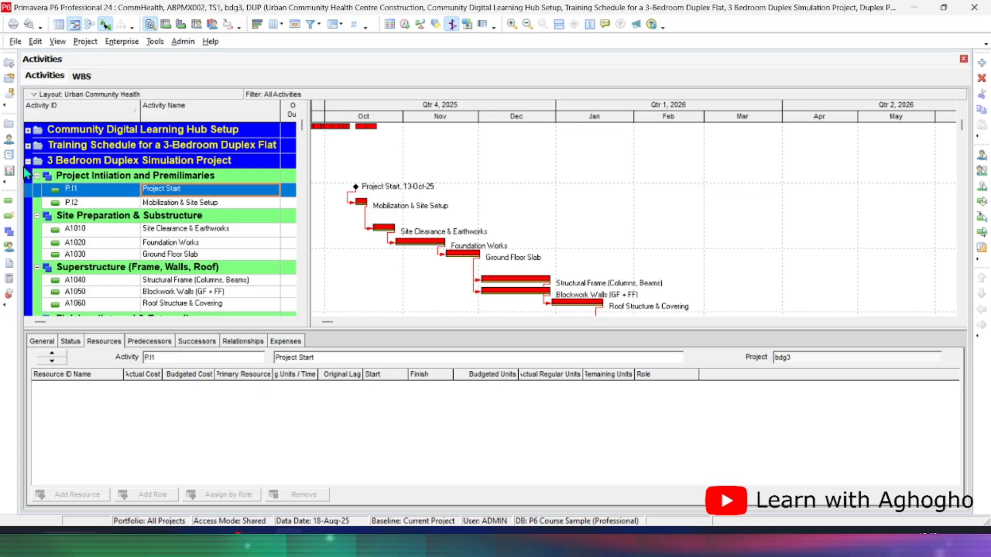
{"action": "left_click", "coordinate": [28, 161]}
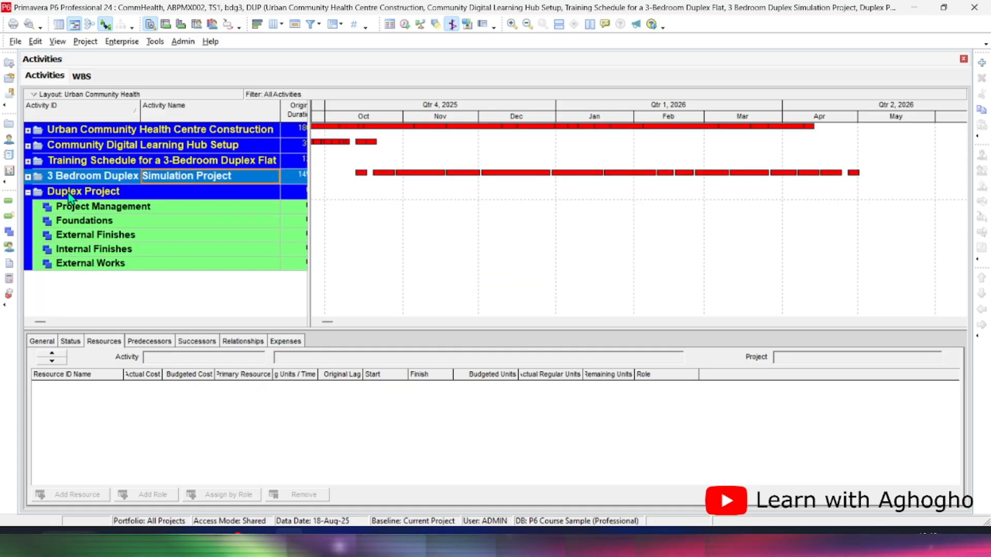
- Add an activity under Project Management in the Duplex Project and name it Project Kick-off
{"action": "left_click", "coordinate": [101, 208]}
{"action": "right_click", "coordinate": [101, 209]}
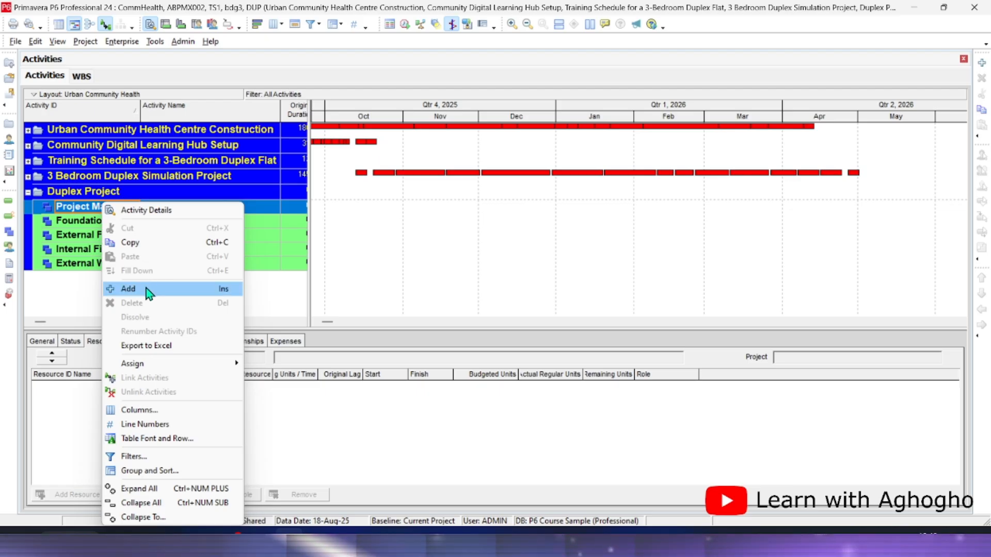
{"action": "left_click", "coordinate": [148, 293]}
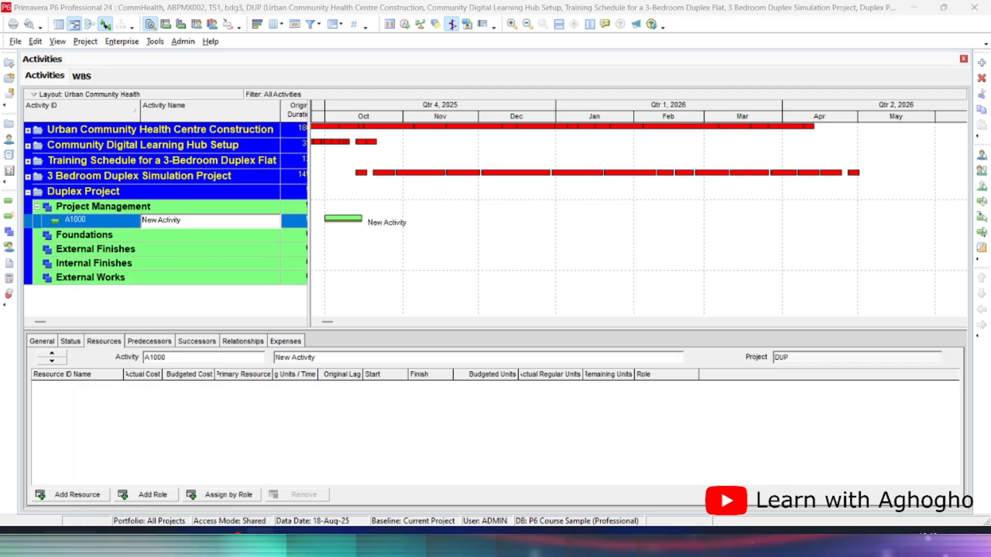
{"action": "left_click", "coordinate": [222, 225]}
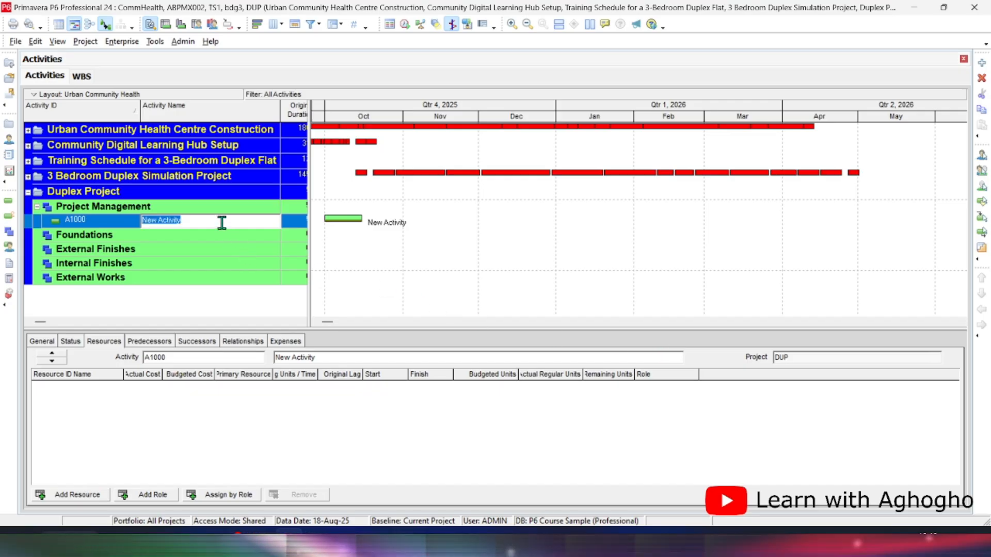
{"action": "type", "text": "Project Kick-off"}
{"action": "left_click", "coordinate": [262, 266]}
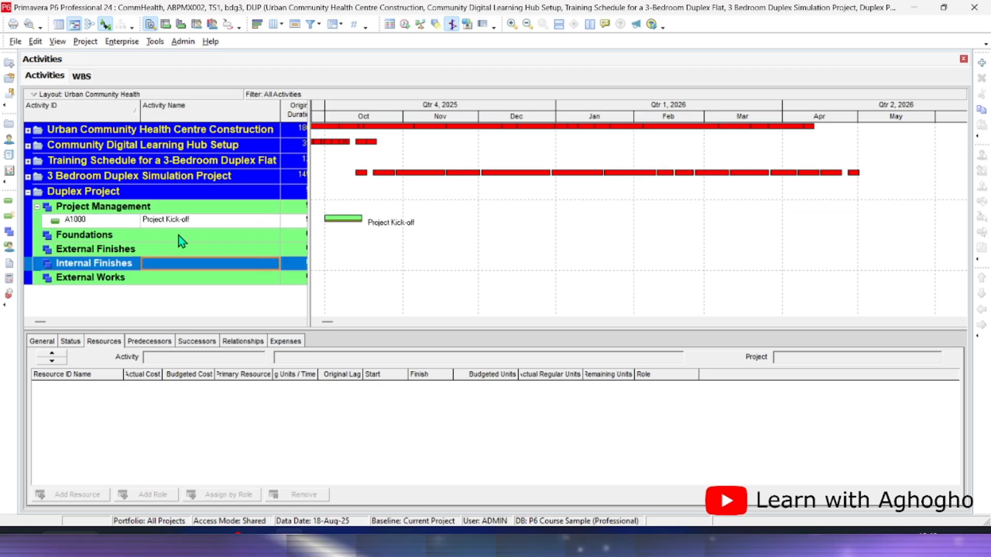
- Add a second activity under Project Management and name it Obtain Permits
{"action": "left_click", "coordinate": [170, 211]}
{"action": "right_click", "coordinate": [172, 212]}
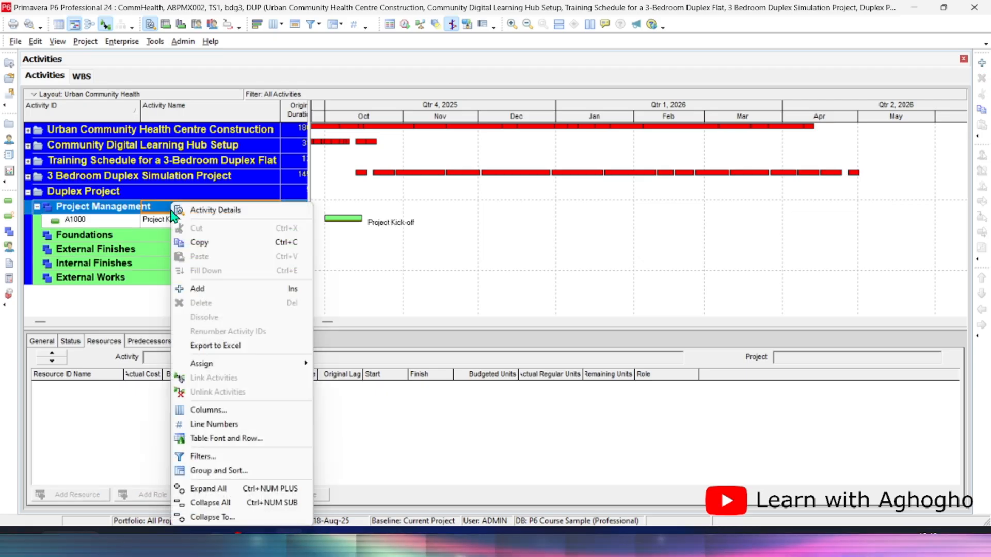
{"action": "left_click", "coordinate": [200, 288]}
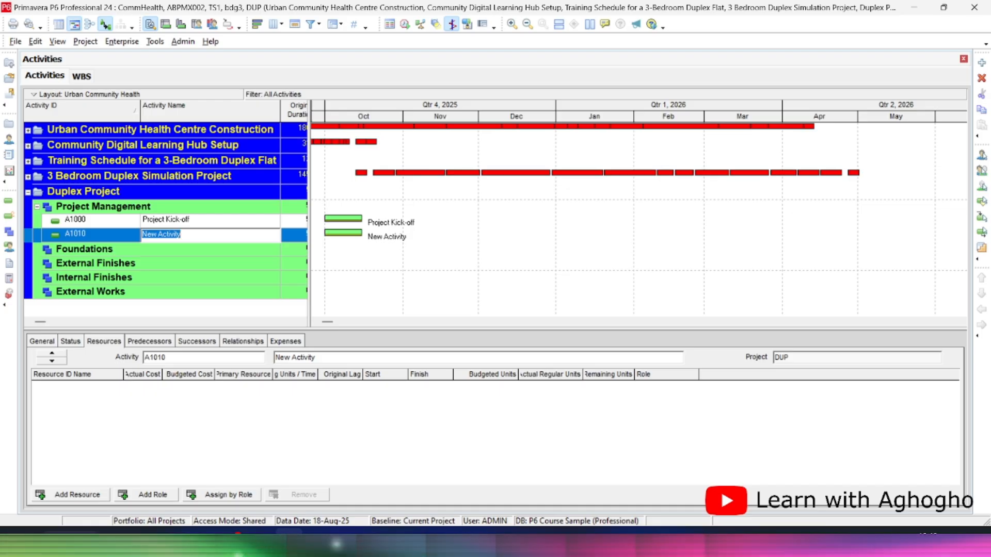
{"action": "key", "text": "alt+Tab"}
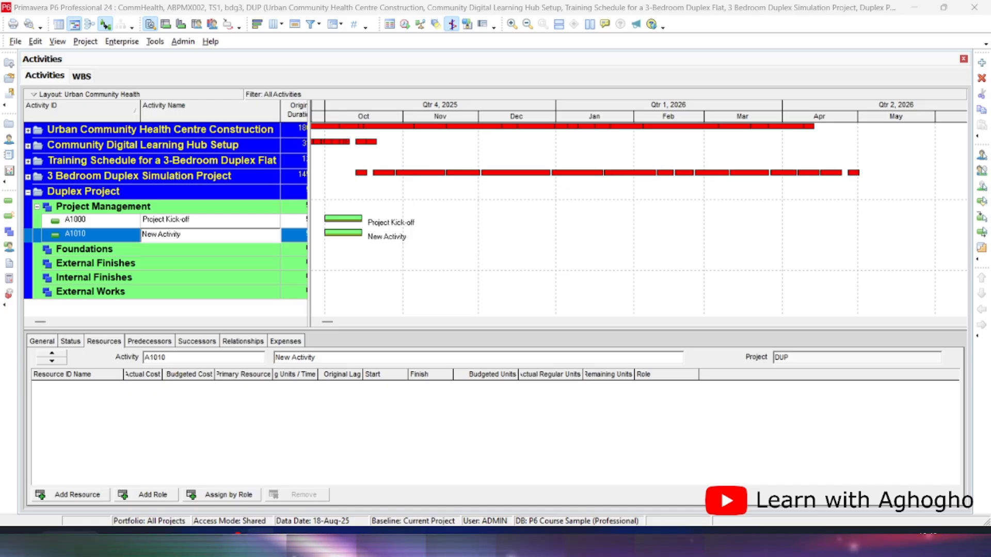
{"action": "left_click", "coordinate": [193, 230]}
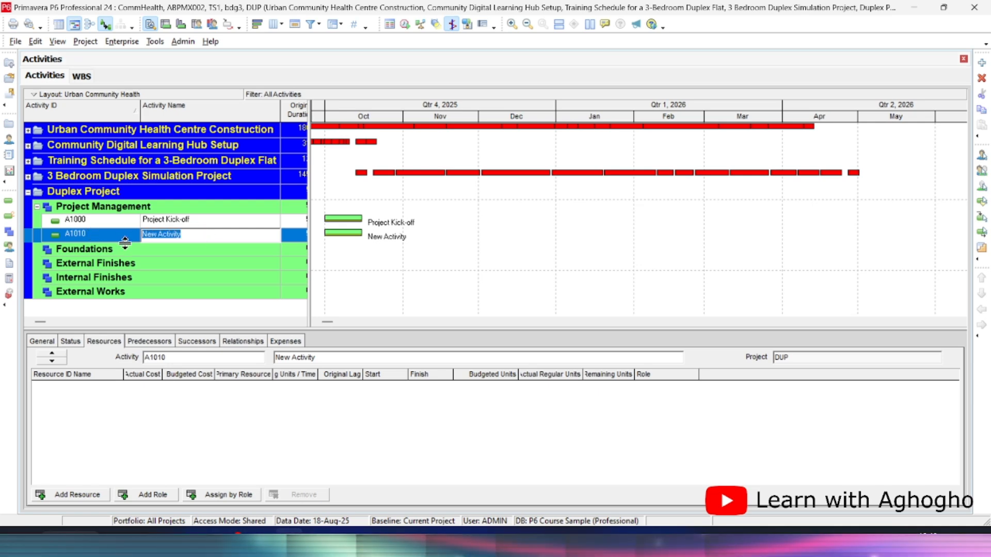
{"action": "type", "text": "Obtain Permits"}
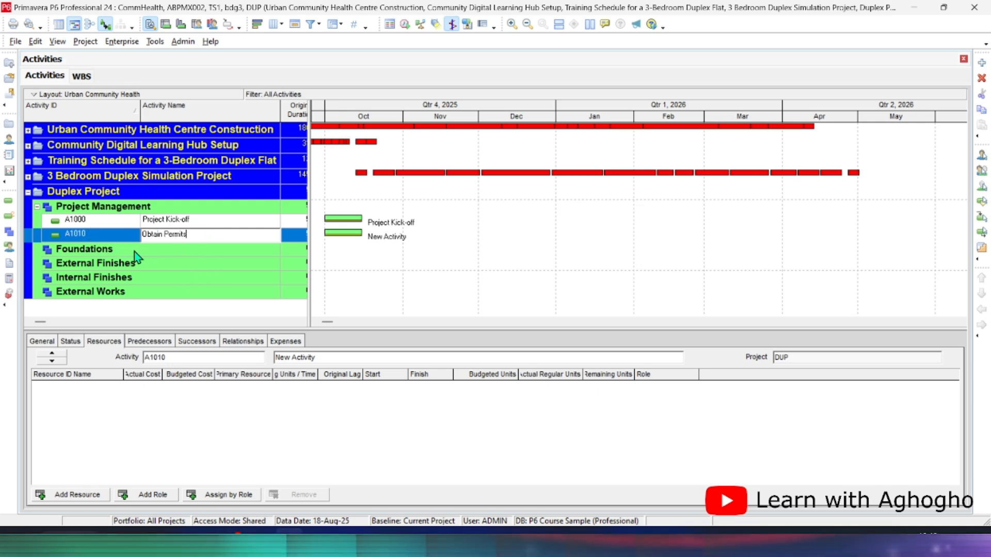
- Add a third activity under Project Management and name it Site Survey & Set-Out
{"action": "right_click", "coordinate": [185, 203]}
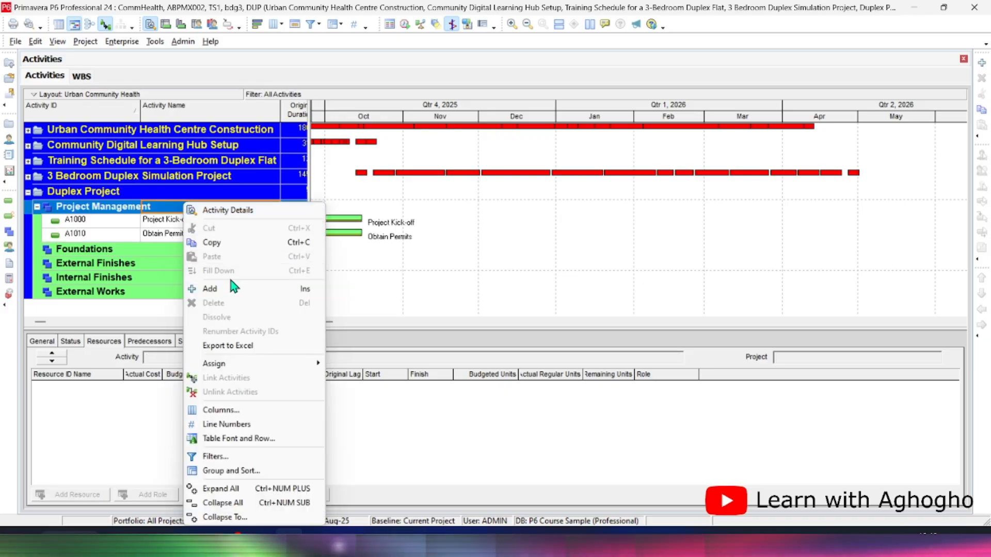
{"action": "left_click", "coordinate": [209, 289]}
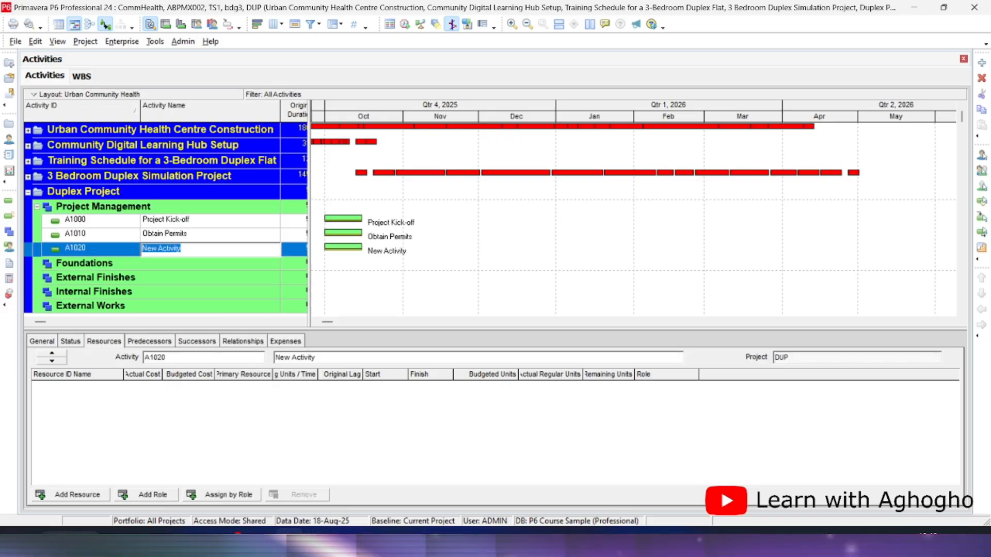
{"action": "key", "text": "alt+Tab"}
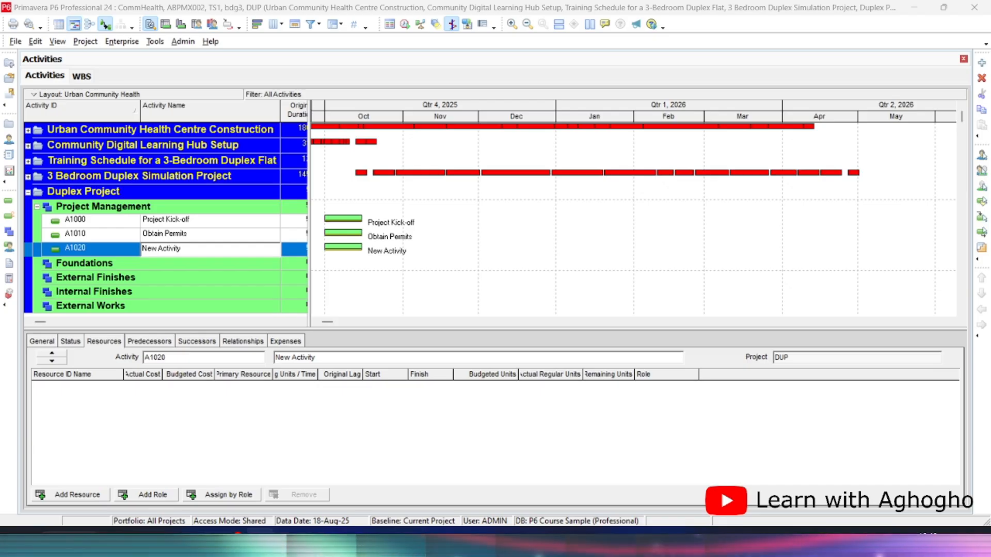
{"action": "left_click", "coordinate": [196, 249]}
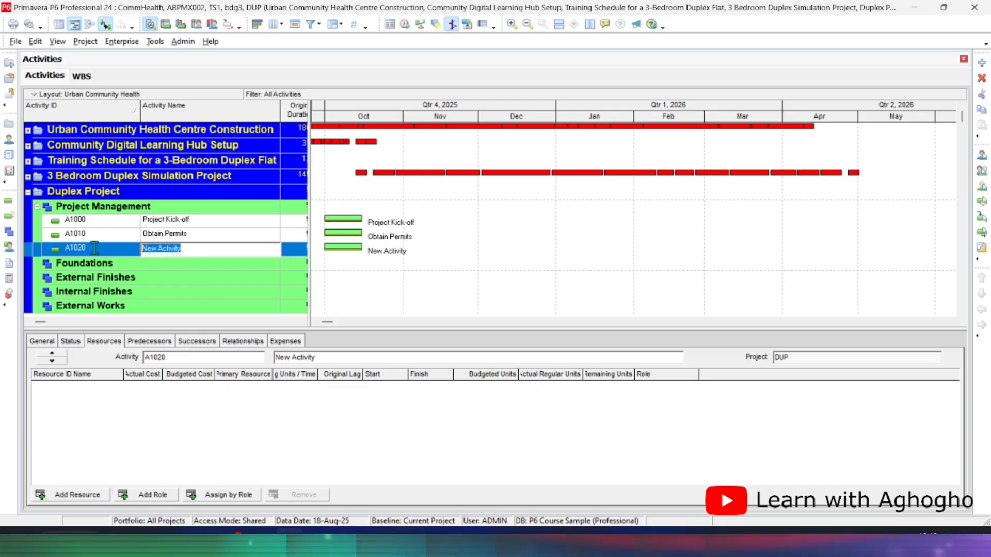
{"action": "type", "text": "Site Survey & Set-Out"}
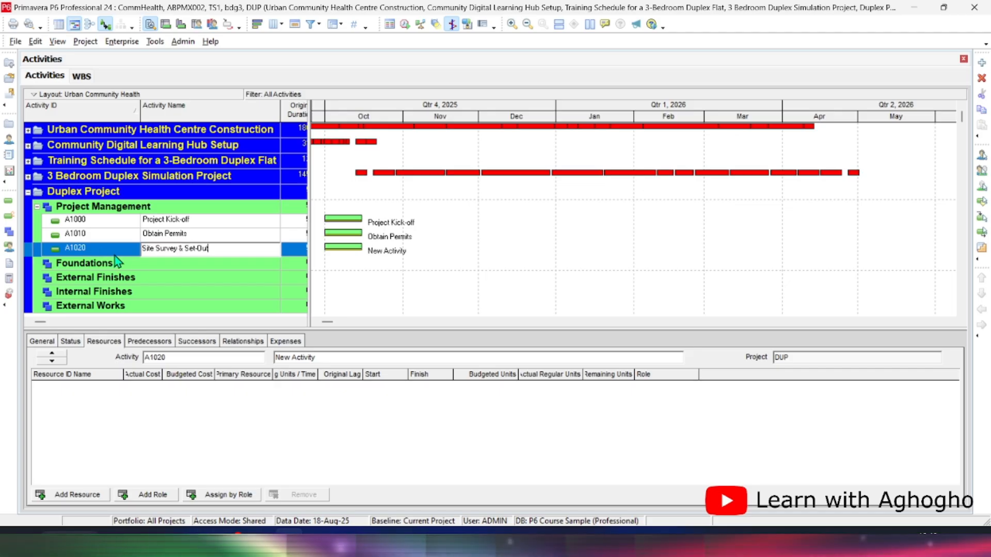
{"action": "left_click", "coordinate": [209, 265]}
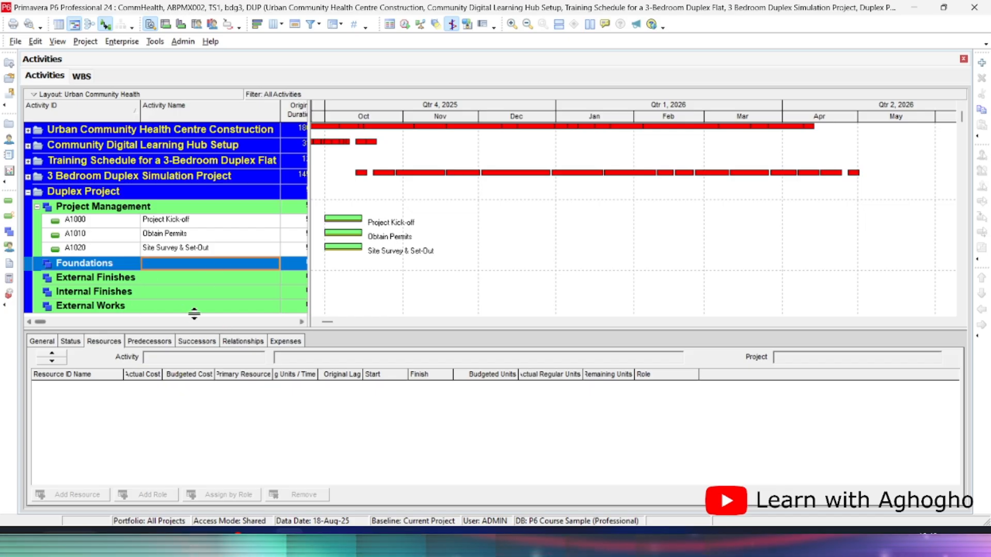
{"action": "left_click", "coordinate": [168, 276]}
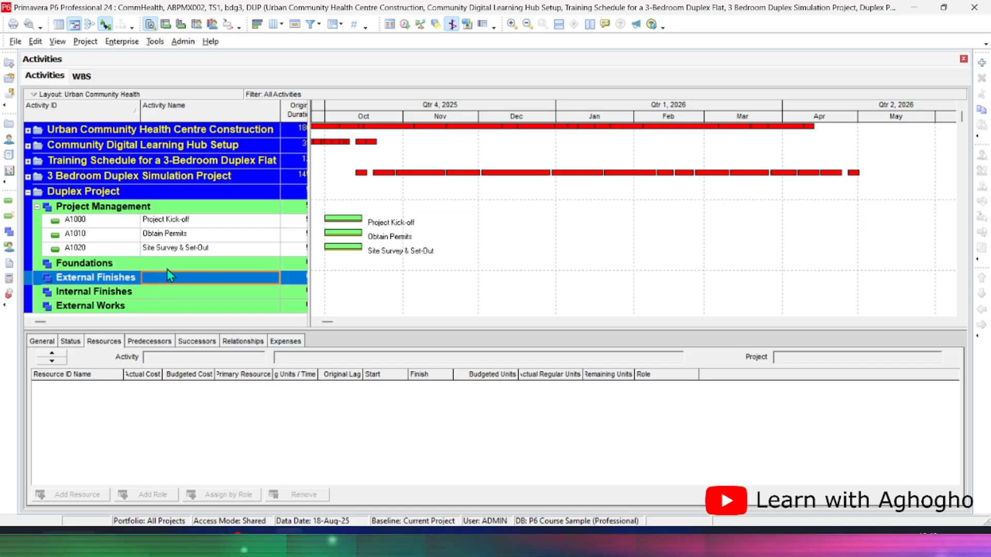
{"action": "left_click", "coordinate": [167, 269]}
{"action": "left_click", "coordinate": [171, 279]}
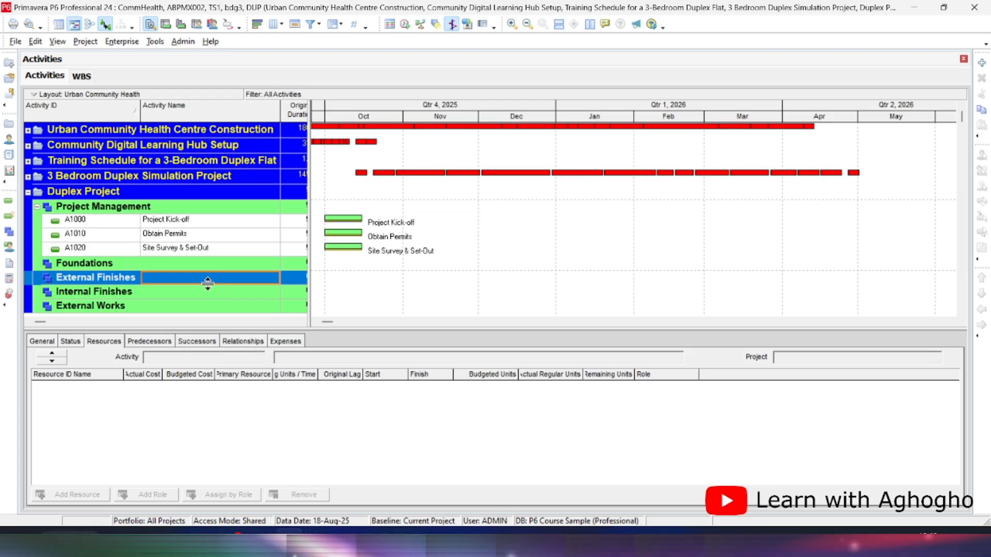
- Add two activities under Foundations, named Site Clearance & Excavation and Lay Foundations & Rebar
{"action": "left_click", "coordinate": [178, 264]}
{"action": "right_click", "coordinate": [180, 265]}
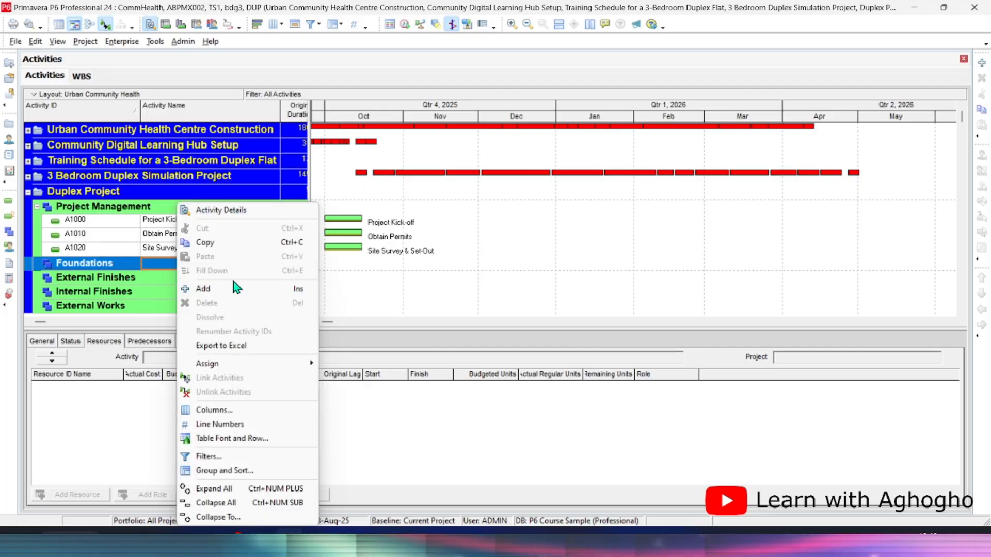
{"action": "left_click", "coordinate": [228, 288]}
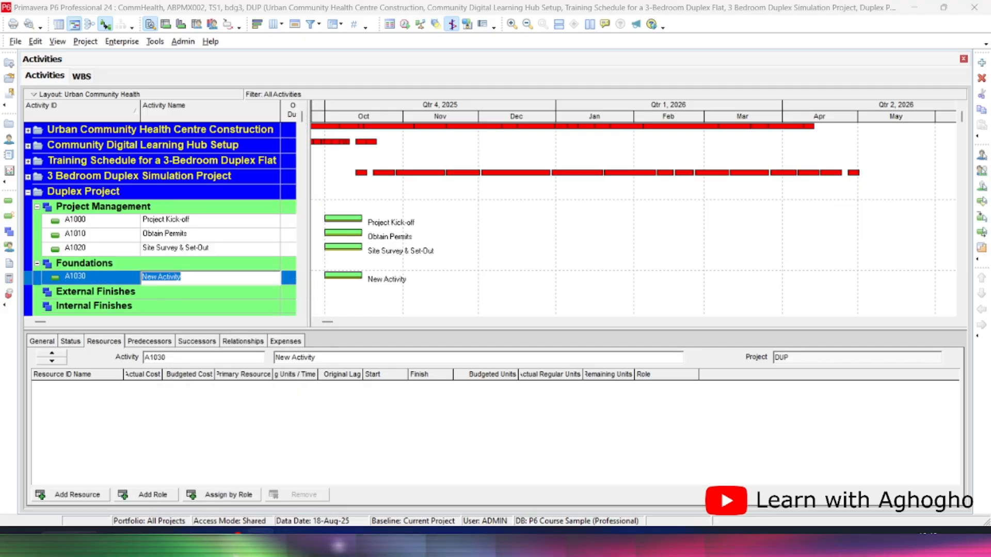
{"action": "type", "text": "Site Clearance & Excavation"}
{"action": "right_click", "coordinate": [146, 261]}
{"action": "left_click", "coordinate": [191, 289]}
{"action": "type", "text": "Lay Foundations & Rebar"}
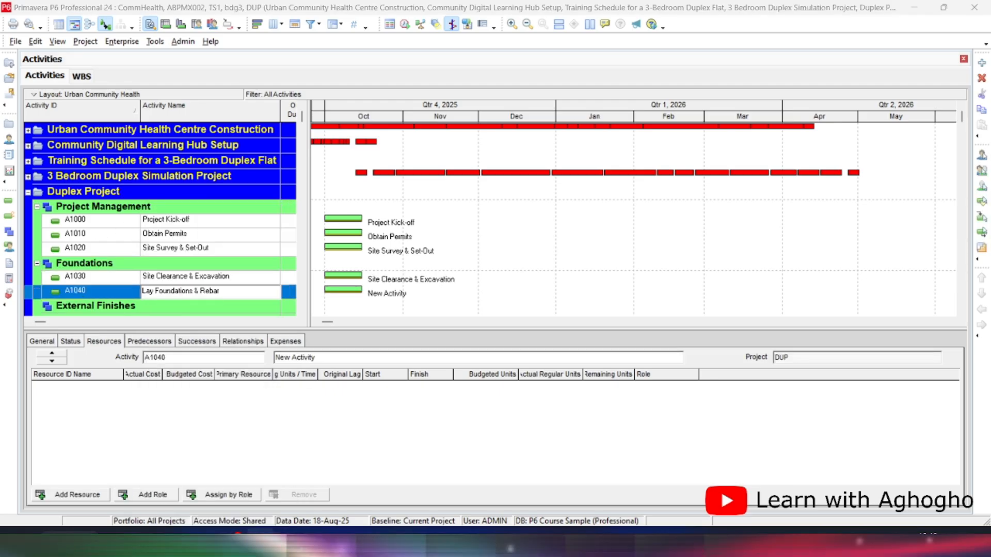
- Add two more Foundations activities, named Ground Floor Drains and Pour Ground Floor Slab
{"action": "right_click", "coordinate": [137, 266]}
{"action": "left_click", "coordinate": [182, 292]}
{"action": "type", "text": "Ground Floor Drains"}
{"action": "right_click", "coordinate": [217, 280]}
{"action": "left_click", "coordinate": [263, 307]}
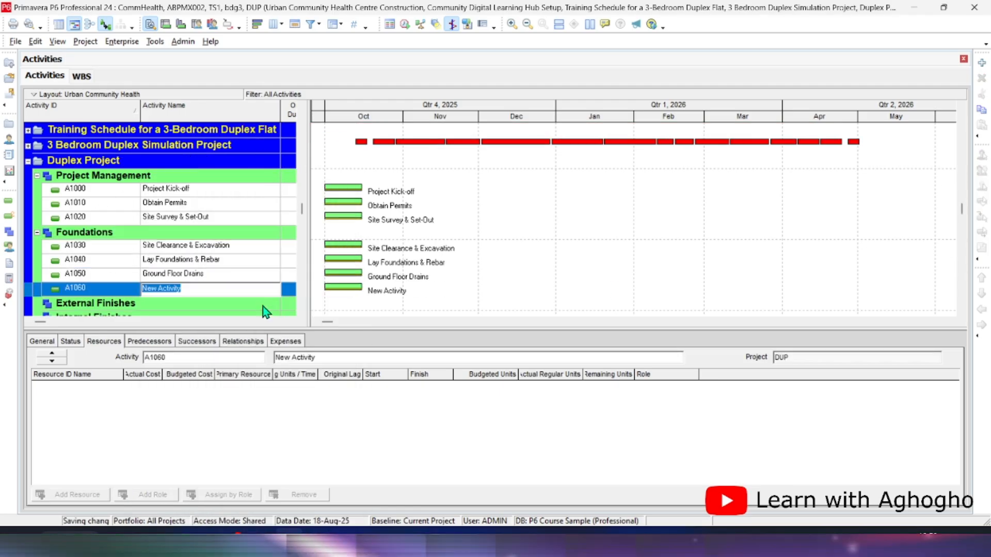
{"action": "type", "text": "Pour Ground Floor Slab"}
- Add the first activity under External Finishes and name it Build Ground Floor Walls
{"action": "left_click", "coordinate": [185, 233]}
{"action": "scroll", "coordinate": [185, 243], "scroll_direction": "down", "scroll_amount": 2}
{"action": "left_click", "coordinate": [185, 273]}
{"action": "right_click", "coordinate": [184, 273]}
{"action": "left_click", "coordinate": [200, 286]}
{"action": "type", "text": "Build Ground Floor Walls"}
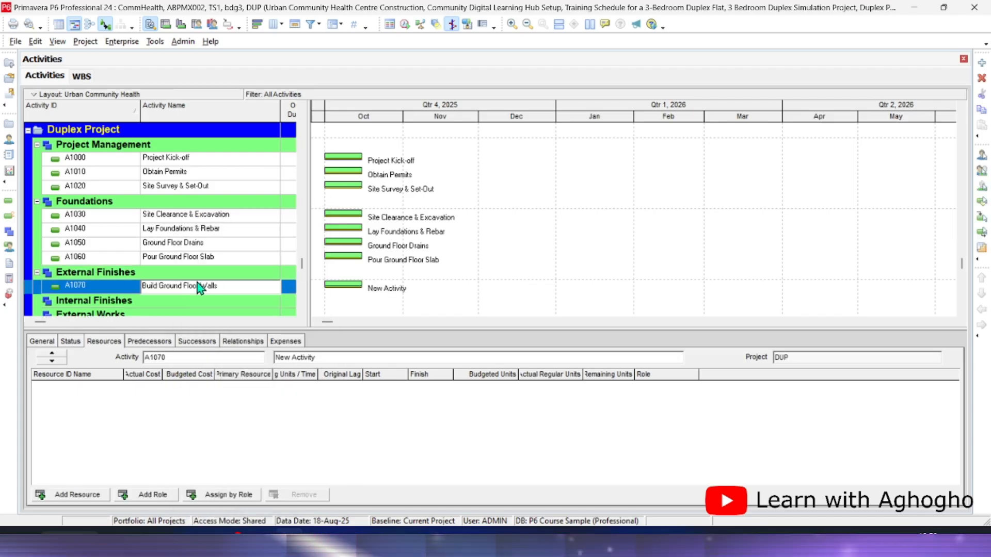
- Add a second activity under External Finishes and name it Install First Floor Joists
{"action": "left_click", "coordinate": [196, 274]}
{"action": "right_click", "coordinate": [177, 274]}
{"action": "left_click", "coordinate": [194, 206]}
{"action": "type", "text": "Install First Floor Joists"}
- Add the activities Install First Floor Decking and Build First Floor Walls under External Finishes
{"action": "right_click", "coordinate": [210, 284]}
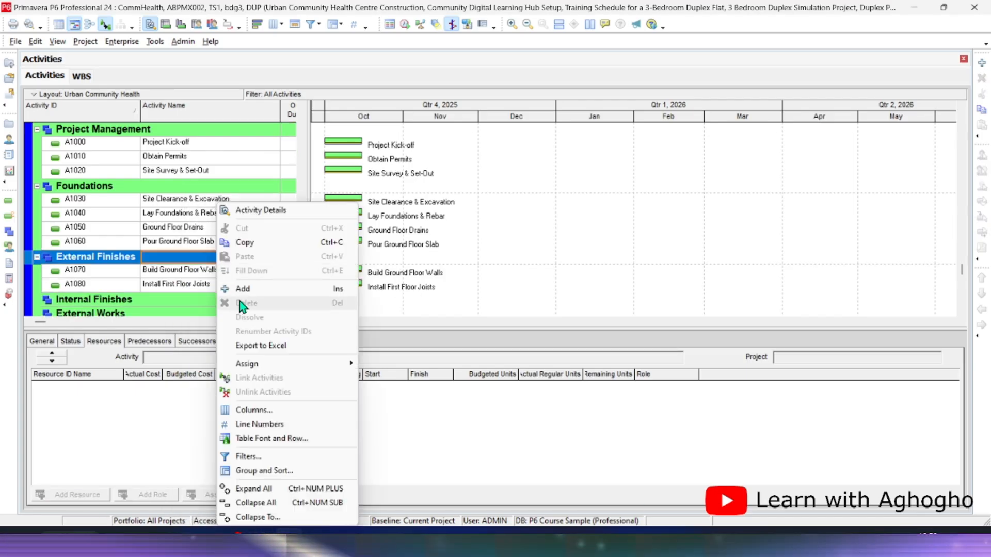
{"action": "left_click", "coordinate": [237, 288]}
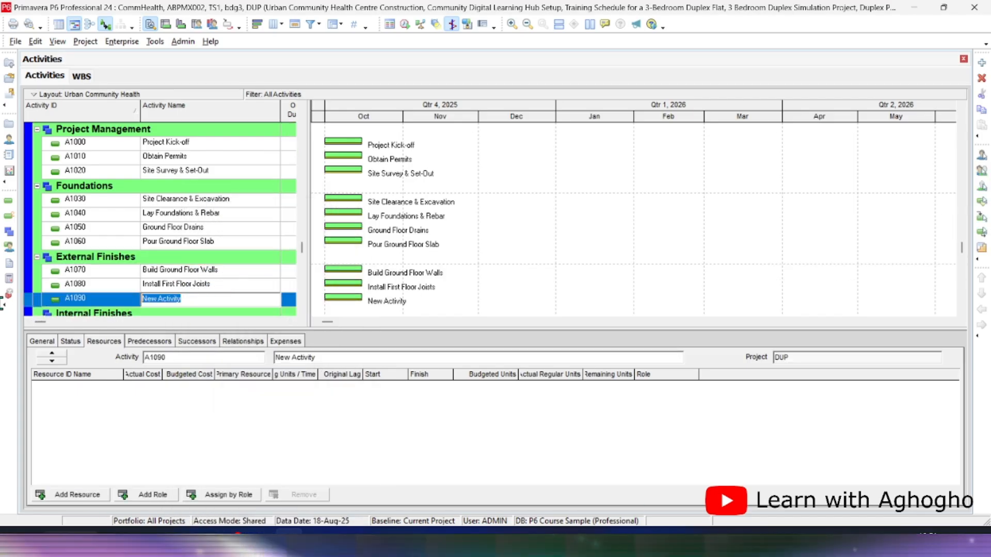
{"action": "type", "text": "Install First Floor Decking"}
{"action": "right_click", "coordinate": [176, 298]}
{"action": "left_click", "coordinate": [196, 287]}
{"action": "type", "text": "Build First Floor Walls"}
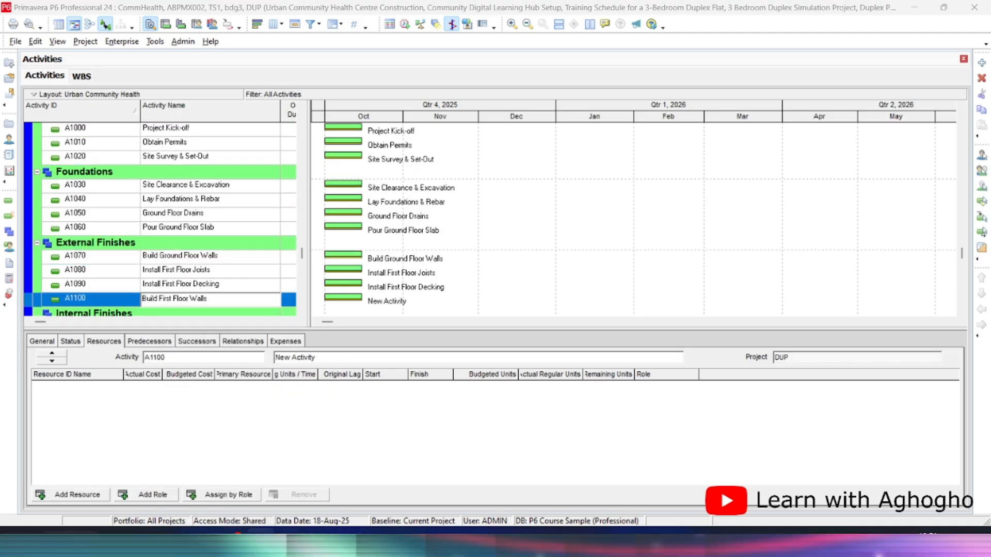
- Add the activities Construct Roof Structure and Roof Tiling & Water-tight under External Finishes
{"action": "key", "text": "Insert"}
{"action": "type", "text": "Construct Roof Structure"}
{"action": "key", "text": "Insert"}
{"action": "type", "text": "Roof Tiling & Water-tight"}
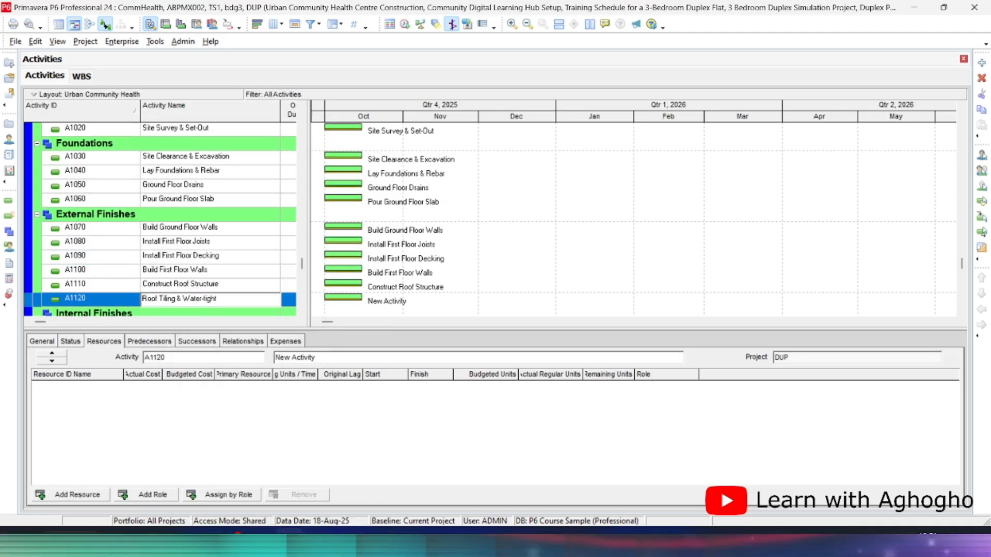
- Add the activities Install Windows & Doors and External Brickwork/Cladding under Internal Finishes
{"action": "right_click", "coordinate": [207, 305]}
{"action": "left_click", "coordinate": [230, 288]}
{"action": "type", "text": "Install Windows & Doors"}
{"action": "right_click", "coordinate": [207, 304]}
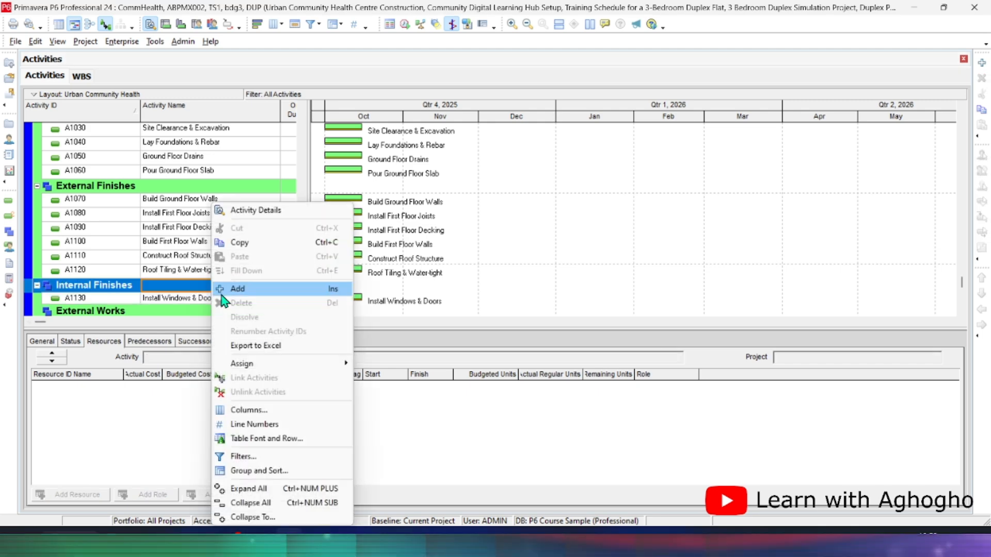
{"action": "left_click", "coordinate": [230, 288]}
{"action": "type", "text": "External Brickwork/Cladding"}
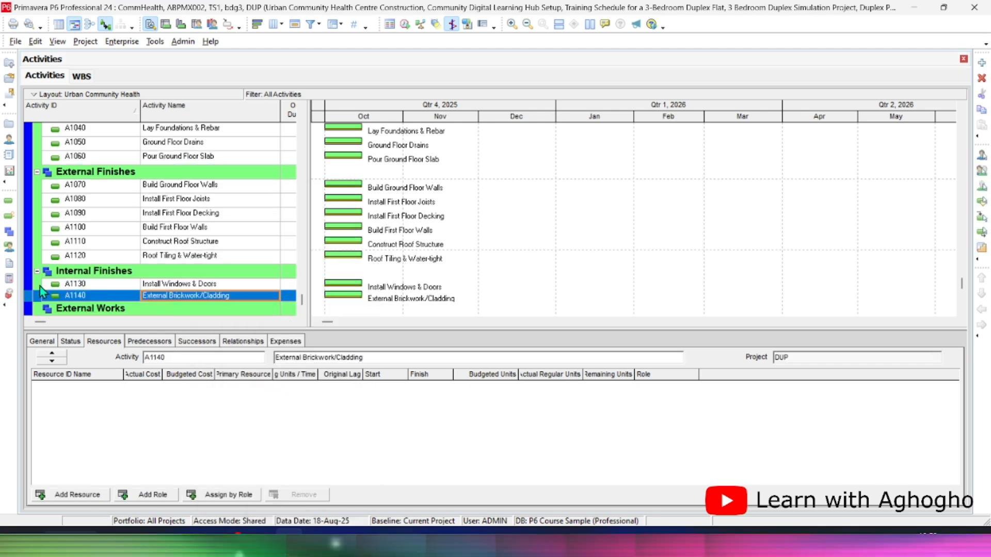
- Move the Install Windows & Doors and External Brickwork/Cladding activities from Internal Finishes to External Works
{"action": "left_click", "coordinate": [77, 285]}
{"action": "left_click", "coordinate": [83, 296], "text": "shift"}
{"action": "right_click", "coordinate": [206, 284]}
{"action": "left_click", "coordinate": [230, 228]}
{"action": "left_click", "coordinate": [96, 307]}
{"action": "right_click", "coordinate": [93, 291]}
{"action": "left_click", "coordinate": [119, 267]}
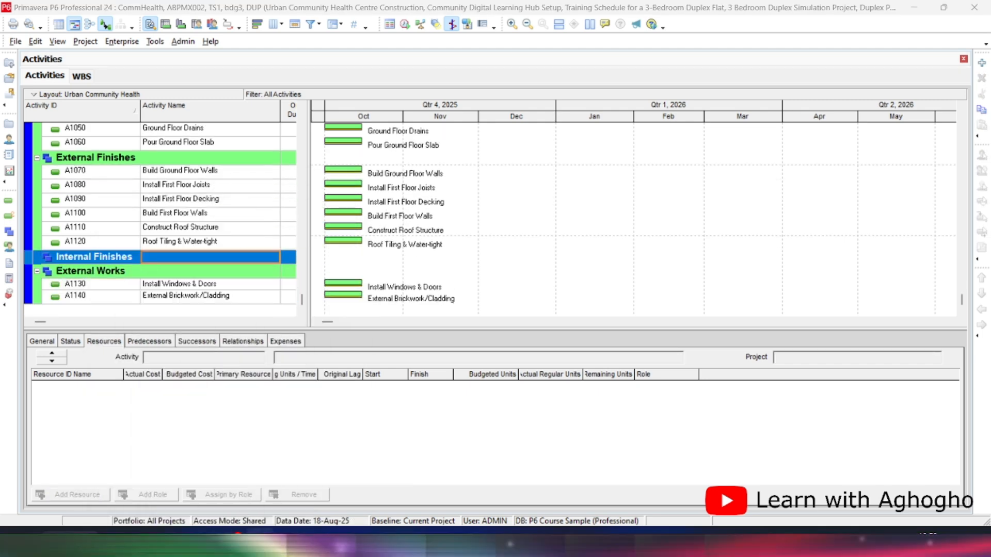
- Add two activities under Internal Finishes, named Internal Stud Walls and First Fix Electrical
{"action": "right_click", "coordinate": [171, 257]}
{"action": "left_click", "coordinate": [190, 276]}
{"action": "type", "text": "Internal Stud Walls"}
{"action": "right_click", "coordinate": [218, 267]}
{"action": "left_click", "coordinate": [240, 278]}
{"action": "type", "text": "First Fix Electrical"}
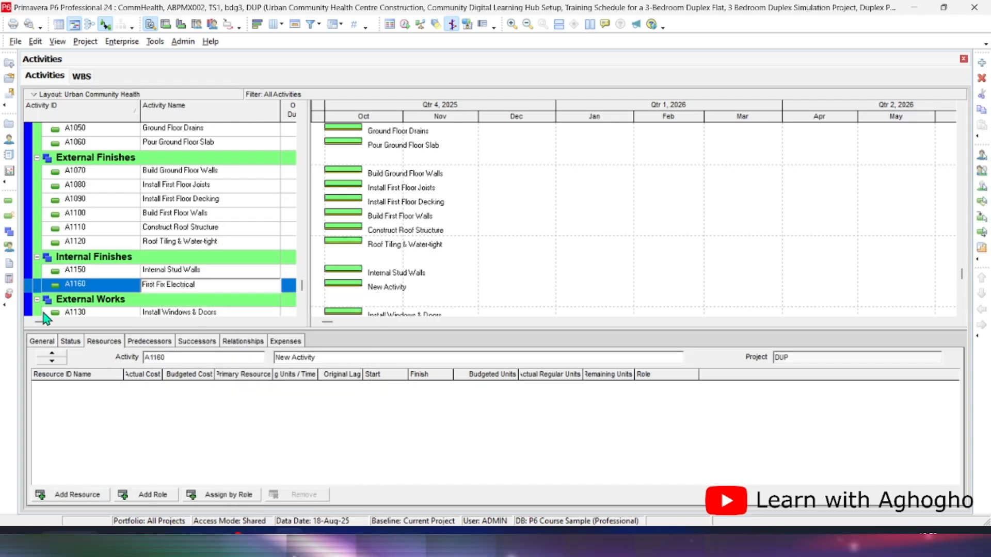
- Add a third activity under Internal Finishes and name it First Fix Plumbing
{"action": "right_click", "coordinate": [225, 261]}
{"action": "left_click", "coordinate": [246, 273]}
{"action": "scroll", "coordinate": [207, 289], "scroll_direction": "down", "scroll_amount": 1}
{"action": "double_click", "coordinate": [193, 259]}
{"action": "type", "text": "First Fix Plumbing"}
- Add two further Internal Finishes activities, named Insulate & Plasterboard and Skim Walls & Ceilings
{"action": "right_click", "coordinate": [206, 242]}
{"action": "left_click", "coordinate": [227, 254]}
{"action": "left_click", "coordinate": [200, 274]}
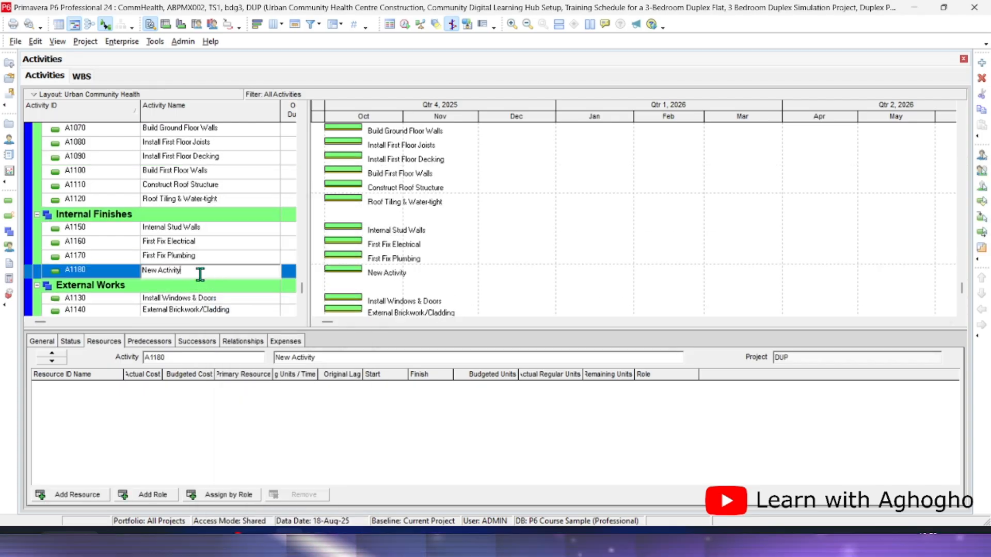
{"action": "type", "text": "Insulate & Plasterboard"}
{"action": "right_click", "coordinate": [193, 217]}
{"action": "left_click", "coordinate": [213, 228]}
{"action": "left_click", "coordinate": [194, 284]}
{"action": "type", "text": "Skim Walls & Ceilings"}
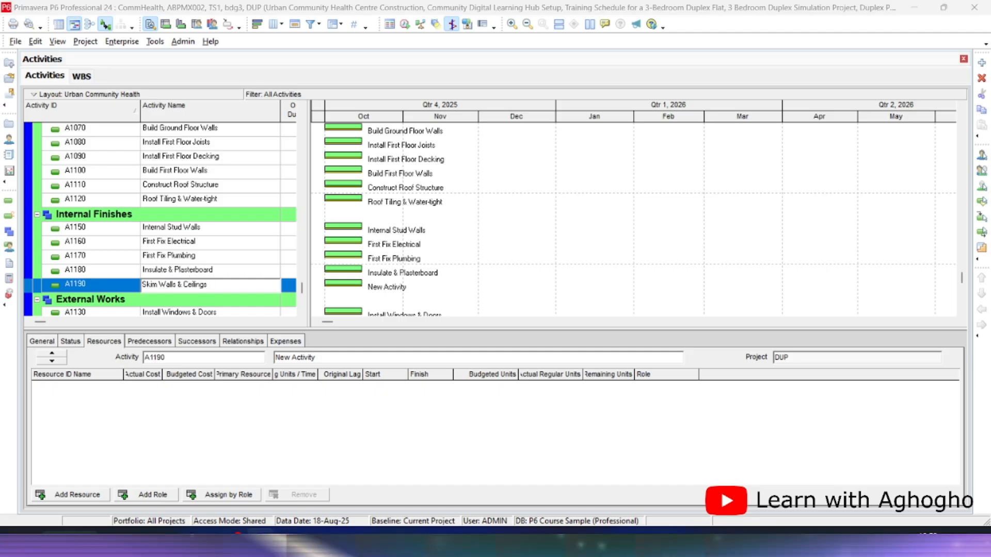
- Add two activities under Internal Finishes, named Second Fix Electrical and Second Fix Plumbing
{"action": "right_click", "coordinate": [207, 214]}
{"action": "left_click", "coordinate": [229, 287]}
{"action": "type", "text": "Second Fix Electrical"}
{"action": "right_click", "coordinate": [201, 215]}
{"action": "left_click", "coordinate": [222, 290]}
{"action": "type", "text": "Second Fix Plumbing"}
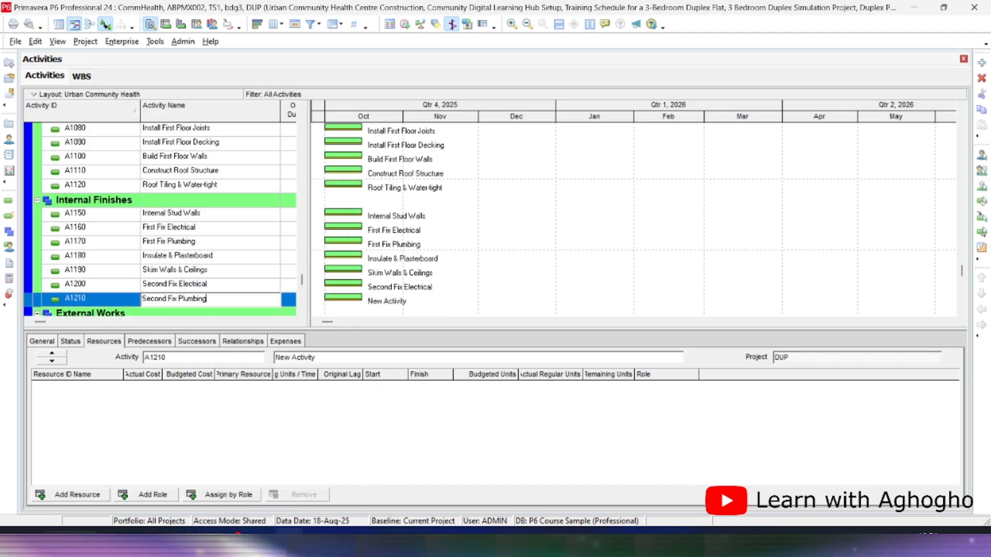
- Add two more Internal Finishes activities, named Decorating (Paint) and Flooring Installation
{"action": "right_click", "coordinate": [231, 197]}
{"action": "left_click", "coordinate": [252, 271]}
{"action": "type", "text": "Decorating (Paint)"}
{"action": "key", "text": "Insert"}
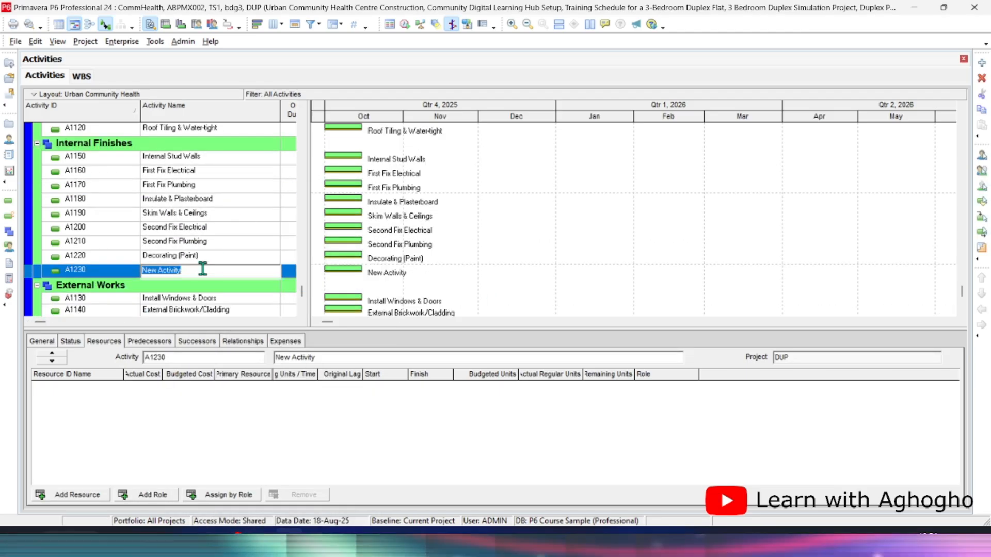
{"action": "type", "text": "Flooring Installation"}
- Add an Internal Finishes activity named Kitchen & Bathroom Install
{"action": "left_click", "coordinate": [173, 144]}
{"action": "key", "text": "Insert"}
{"action": "type", "text": "Kitchen & Bathroom Install"}
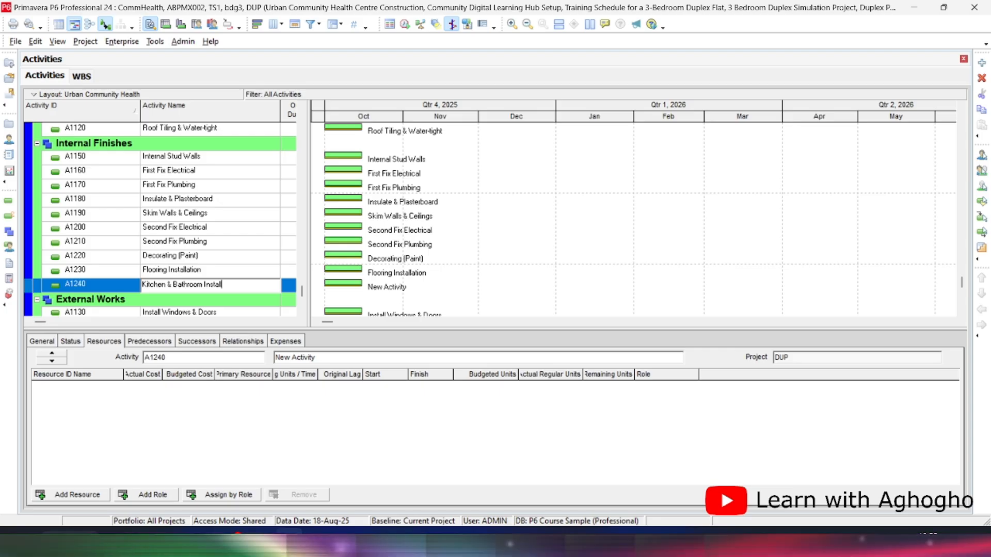
{"action": "key", "text": "alt+Tab"}
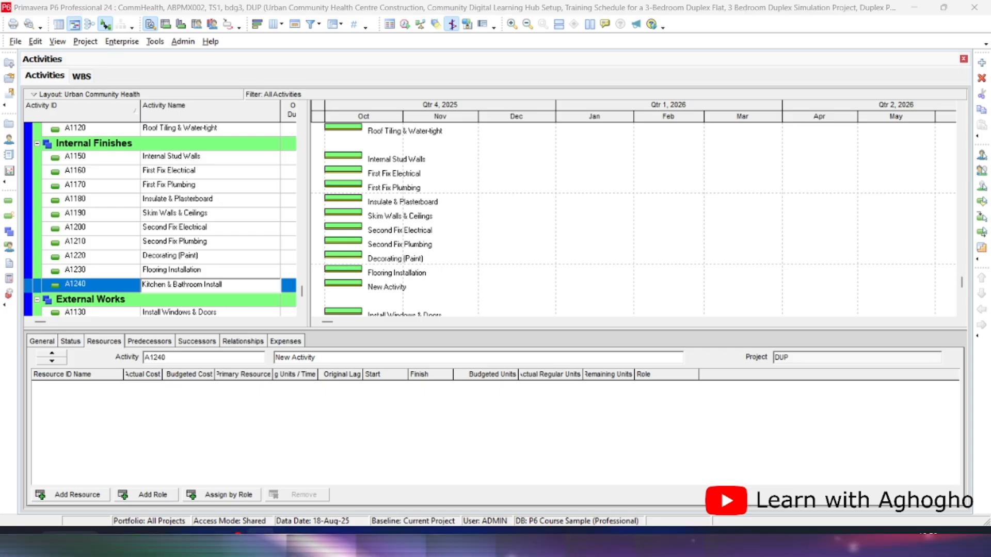
- Add a WBS element named Superstructure directly after Foundations and promote it to the same level as Foundations
{"action": "scroll", "coordinate": [141, 255], "scroll_direction": "down", "scroll_amount": 1}
{"action": "scroll", "coordinate": [84, 274], "scroll_direction": "up", "scroll_amount": 4}
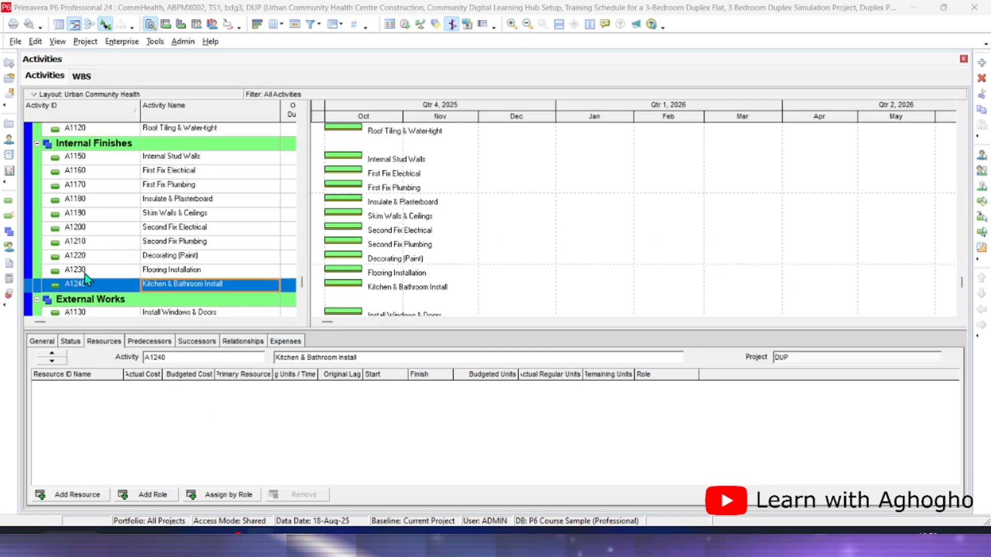
{"action": "scroll", "coordinate": [85, 274], "scroll_direction": "up", "scroll_amount": 1}
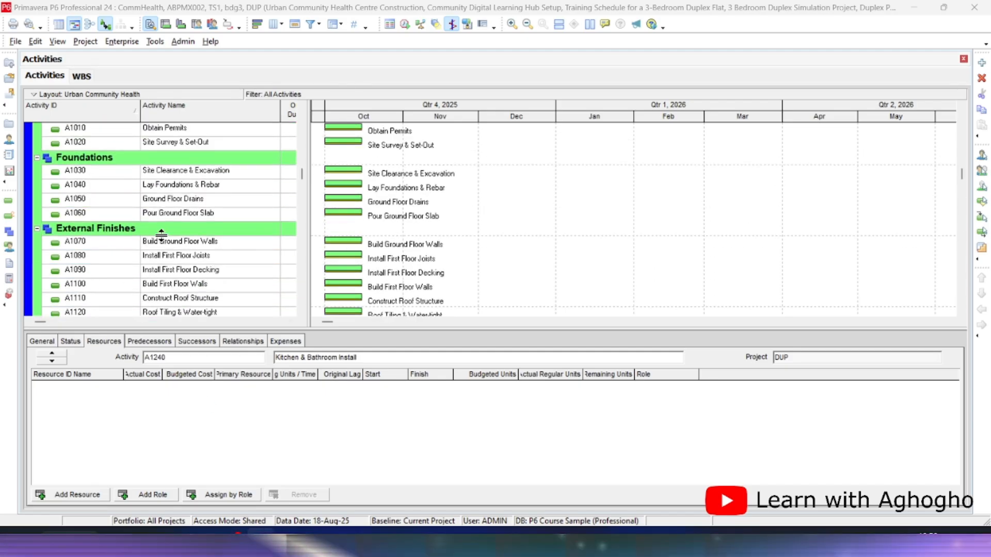
{"action": "double_click", "coordinate": [95, 228]}
{"action": "left_click", "coordinate": [82, 76]}
{"action": "double_click", "coordinate": [185, 214]}
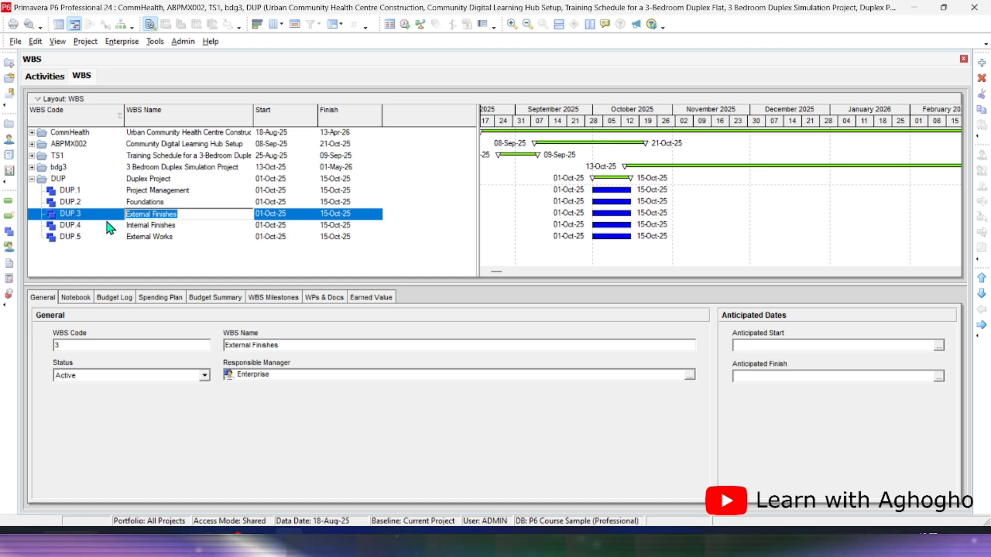
{"action": "right_click", "coordinate": [93, 201]}
{"action": "left_click", "coordinate": [119, 288]}
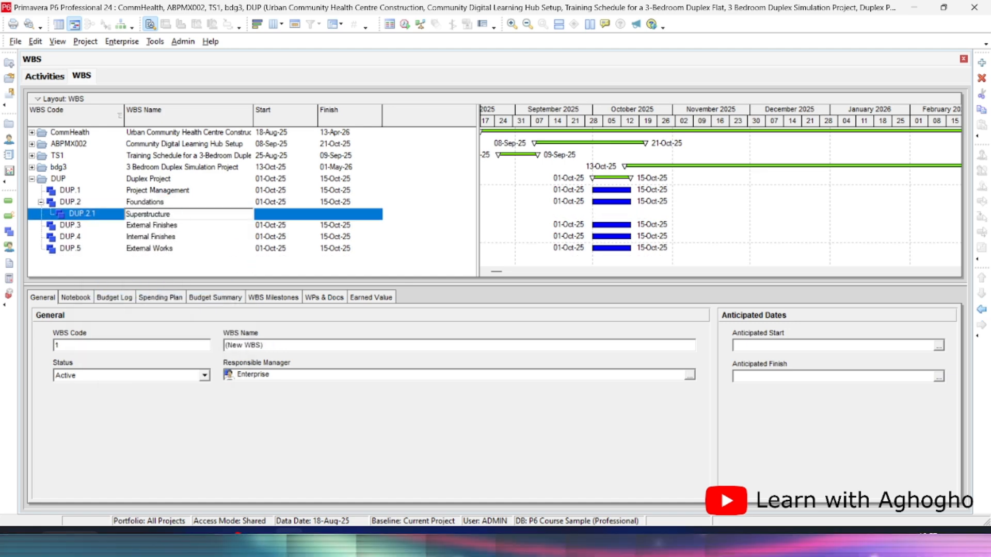
{"action": "left_click", "coordinate": [982, 310]}
{"action": "left_click_drag", "start_coordinate": [88, 214], "coordinate": [24, 217]}
- Renumber the DUP project's WBS codes as Superstructure 3, External Finishes 4, Internal Finishes 5 and External Works 6
{"action": "left_click", "coordinate": [88, 225]}
{"action": "type", "text": "a"}
{"action": "left_click", "coordinate": [91, 213]}
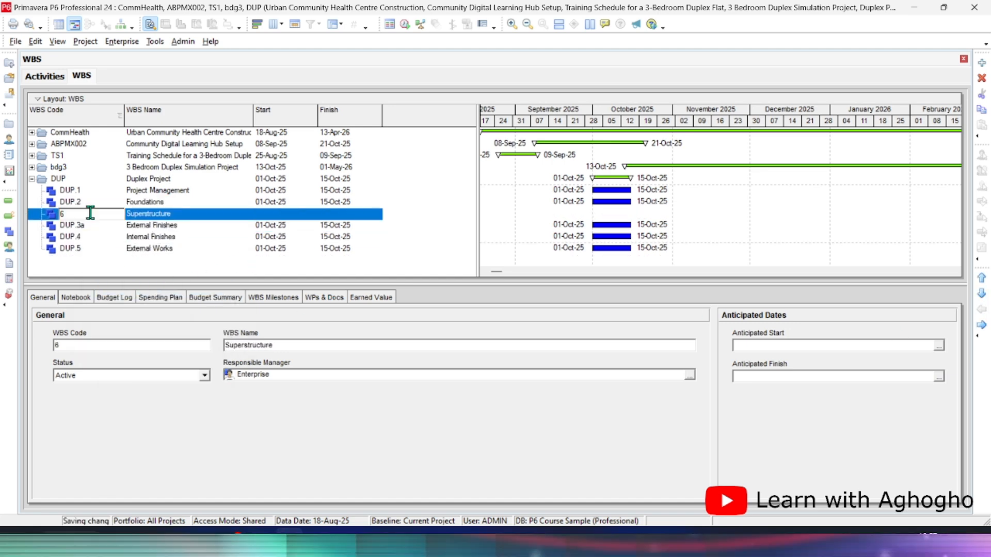
{"action": "key", "text": "BackSpace"}
{"action": "type", "text": "3"}
{"action": "left_click", "coordinate": [88, 237]}
{"action": "left_click", "coordinate": [86, 249]}
{"action": "type", "text": "6"}
{"action": "left_click", "coordinate": [95, 235]}
{"action": "type", "text": "5"}
{"action": "left_click", "coordinate": [89, 226]}
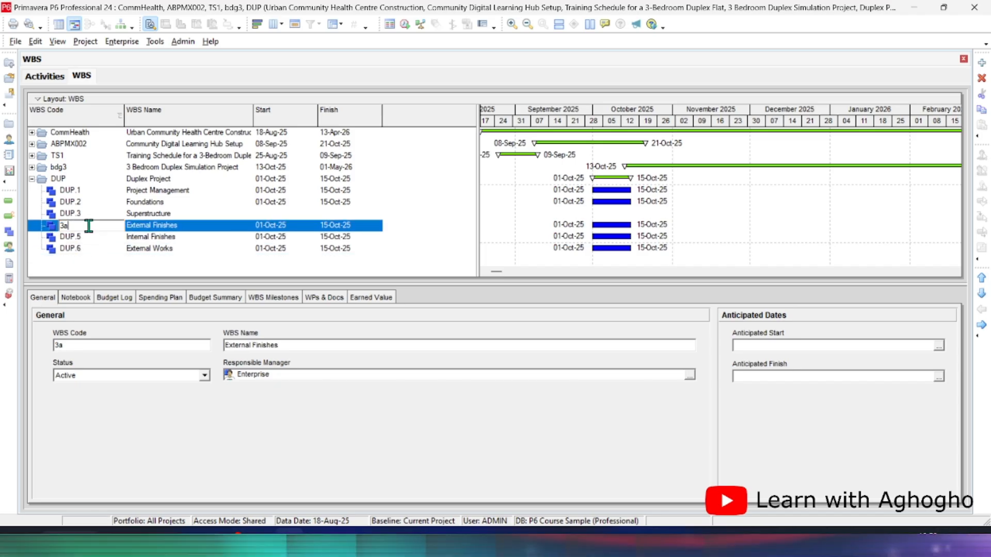
{"action": "left_click", "coordinate": [44, 77]}
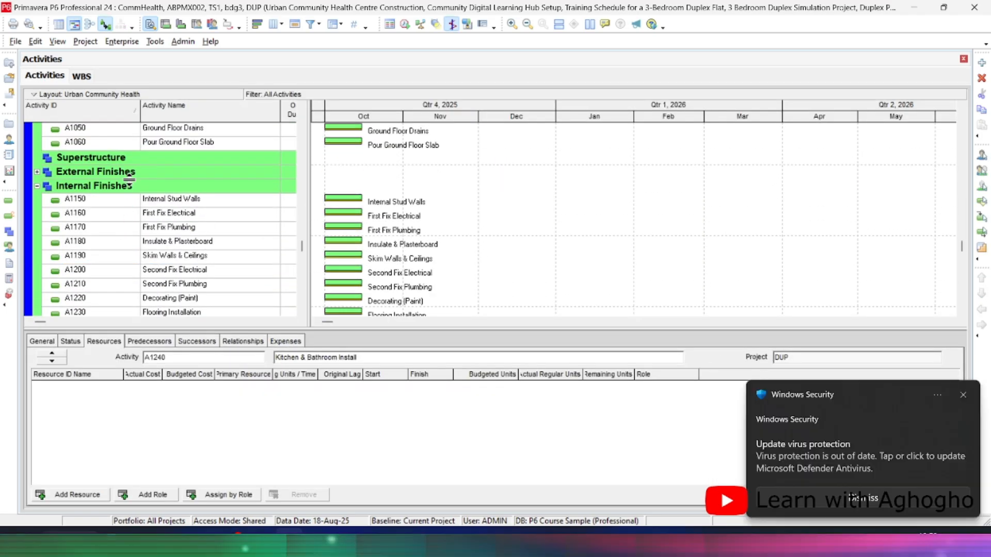
- Swap the two WBS names, so that DUP.3 is called External Finishes and DUP.4, holding the wall and roof activities, is called Superstucture
{"action": "left_click", "coordinate": [37, 172]}
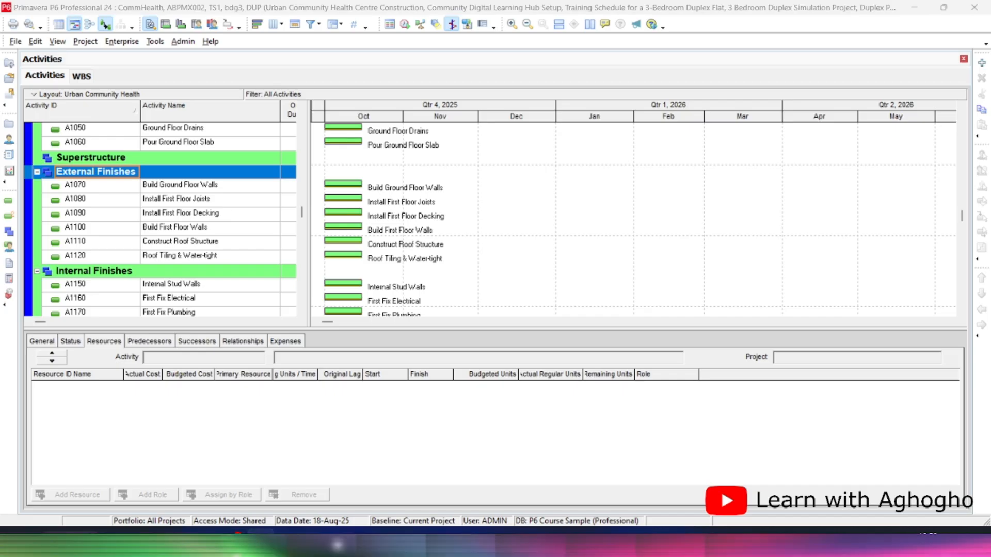
{"action": "left_click", "coordinate": [37, 172]}
{"action": "left_click", "coordinate": [82, 76]}
{"action": "left_click", "coordinate": [181, 213]}
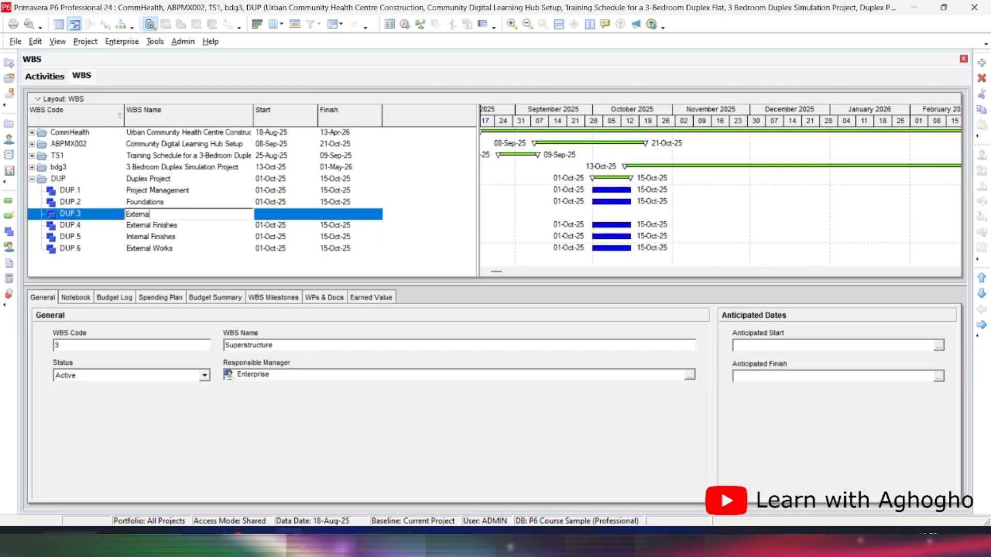
{"action": "key", "text": "Return"}
{"action": "type", "text": "Sup"}
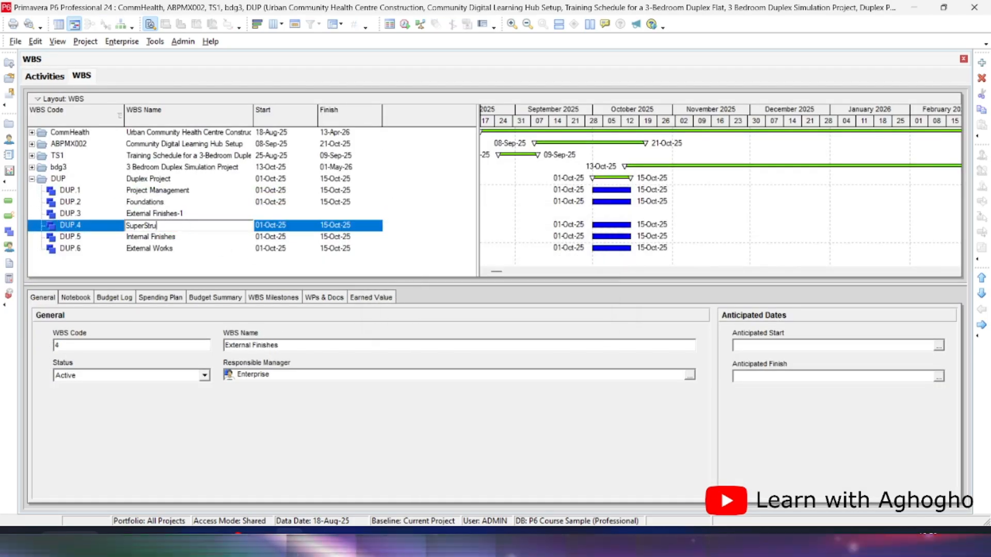
{"action": "type", "text": "erStru"}
{"action": "key", "text": "BackSpace"}
{"action": "key", "text": "BackSpace"}
{"action": "key", "text": "BackSpace"}
{"action": "type", "text": "tuc"}
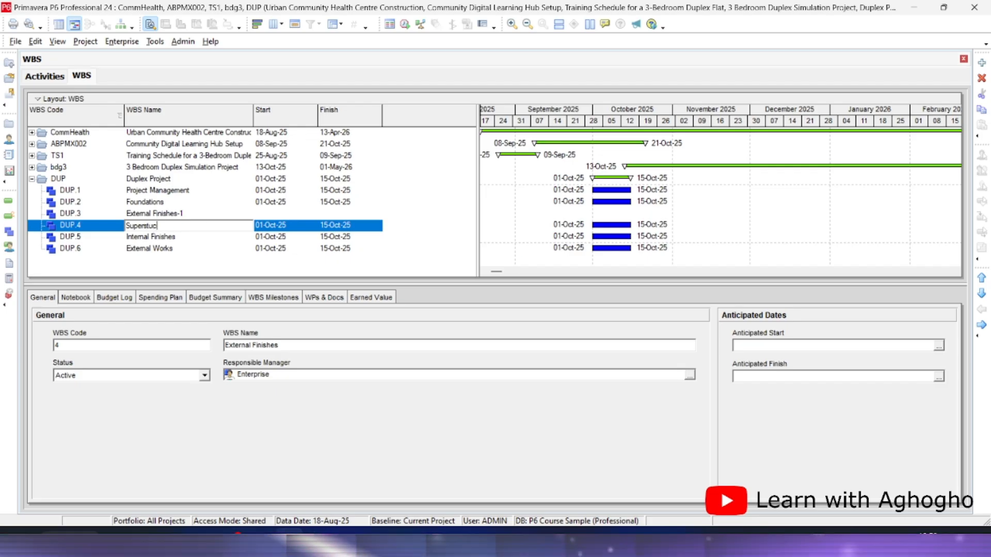
{"action": "type", "text": "ture"}
{"action": "key", "text": "Return"}
{"action": "left_click", "coordinate": [45, 76]}
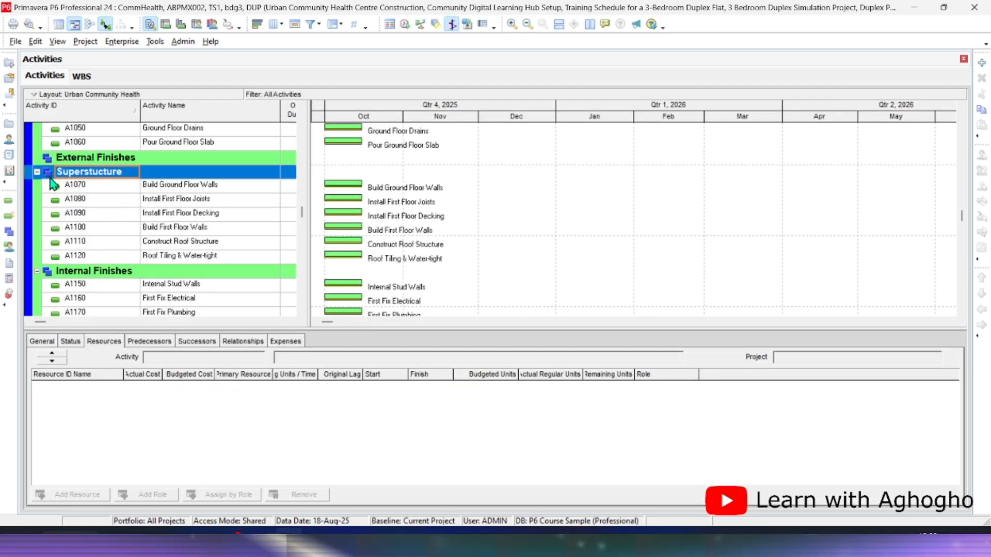
- Move the External Finishes WBS element below Superstucture
{"action": "scroll", "coordinate": [86, 264], "scroll_direction": "down", "scroll_amount": 4}
{"action": "scroll", "coordinate": [83, 289], "scroll_direction": "up", "scroll_amount": 3}
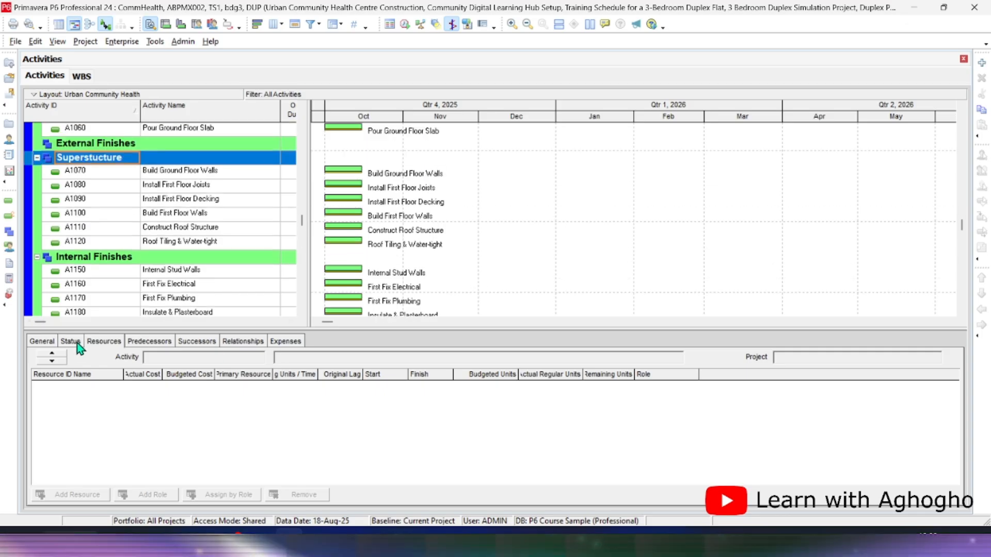
{"action": "left_click", "coordinate": [81, 76]}
{"action": "left_click", "coordinate": [142, 214]}
{"action": "left_click", "coordinate": [982, 294]}
- Set the WBS code of Superstucture to 3 1 and that of External Finishes to 4
{"action": "left_click", "coordinate": [85, 225]}
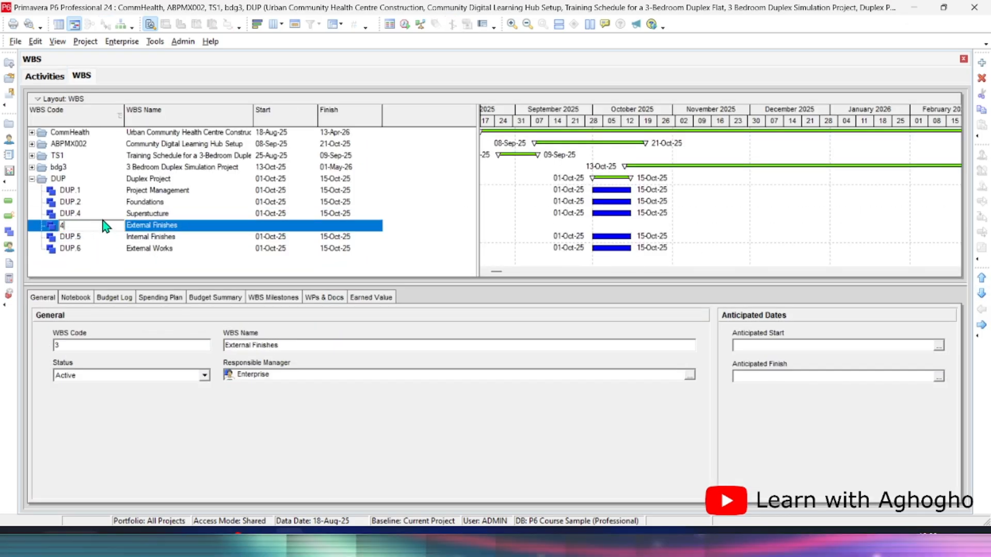
{"action": "type", "text": "4"}
{"action": "left_click", "coordinate": [100, 216]}
{"action": "left_click", "coordinate": [88, 213]}
{"action": "type", "text": "3 1"}
{"action": "left_click", "coordinate": [101, 226]}
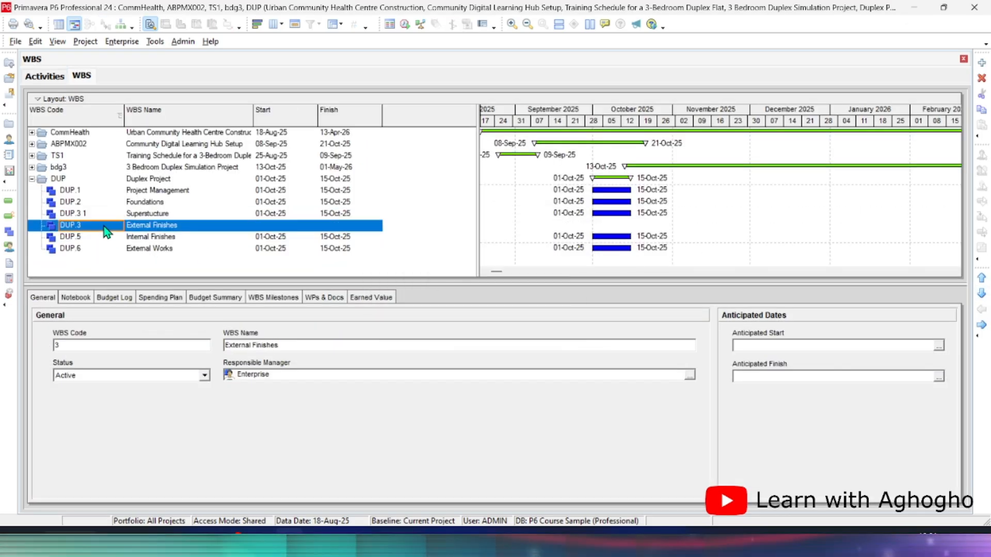
{"action": "left_click", "coordinate": [101, 227]}
{"action": "type", "text": "4"}
{"action": "left_click", "coordinate": [93, 214]}
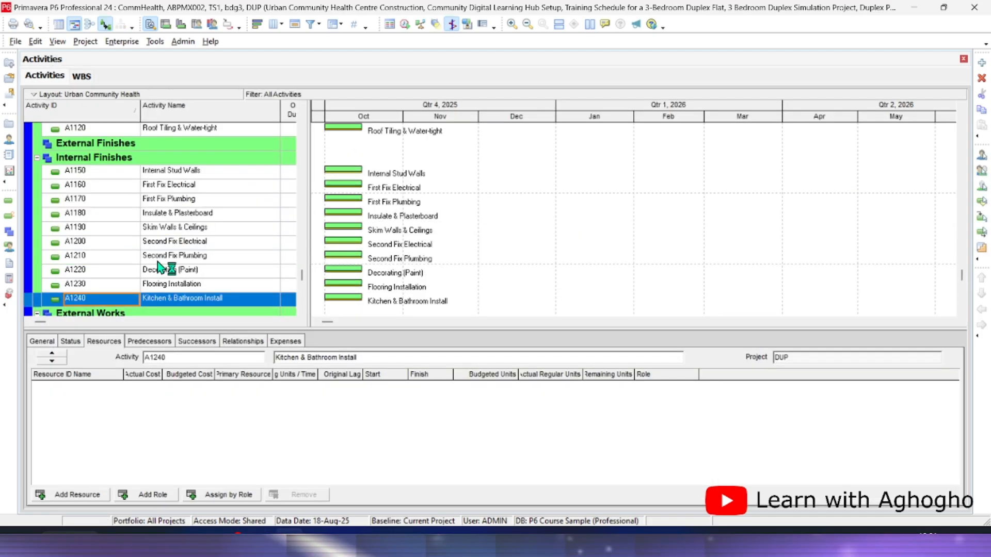
- Move the Install Windows & Doors, External Brickwork/Cladding and Kitchen & Bathroom Install activities into External Finishes
{"action": "scroll", "coordinate": [160, 217], "scroll_direction": "up", "scroll_amount": 8}
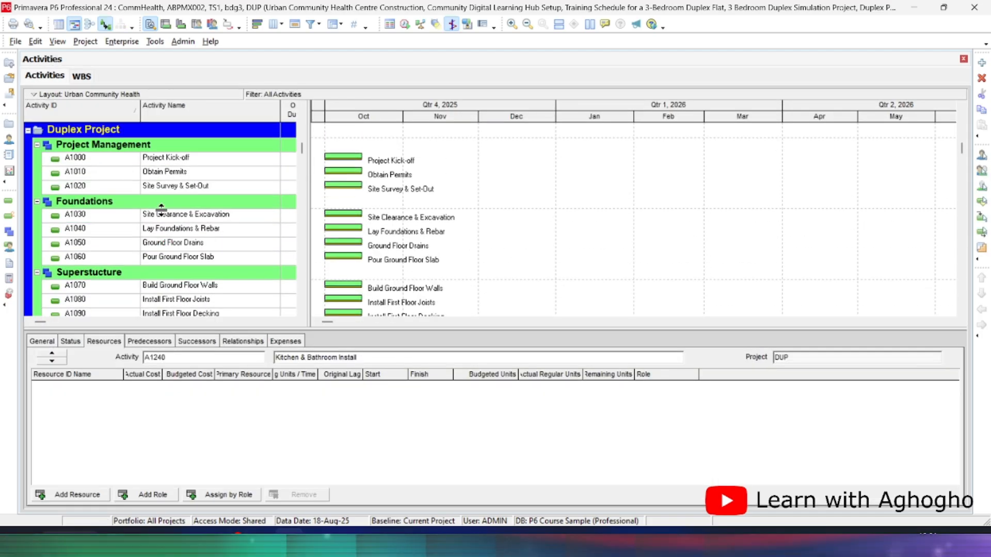
{"action": "scroll", "coordinate": [160, 217], "scroll_direction": "down", "scroll_amount": 8}
{"action": "left_click", "coordinate": [101, 297], "text": "shift"}
{"action": "key", "text": "ctrl+x"}
{"action": "scroll", "coordinate": [138, 264], "scroll_direction": "up", "scroll_amount": 3}
{"action": "left_click", "coordinate": [121, 214]}
{"action": "key", "text": "ctrl+v"}
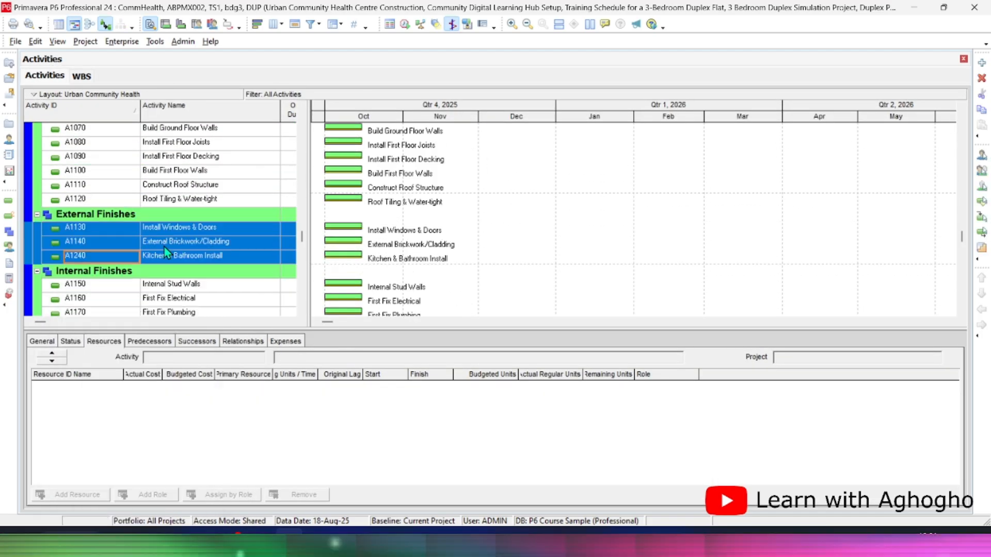
- Delete the Kitchen & Bathroom Install activity from External Finishes
{"action": "scroll", "coordinate": [155, 274], "scroll_direction": "down", "scroll_amount": 1}
{"action": "left_click", "coordinate": [171, 215]}
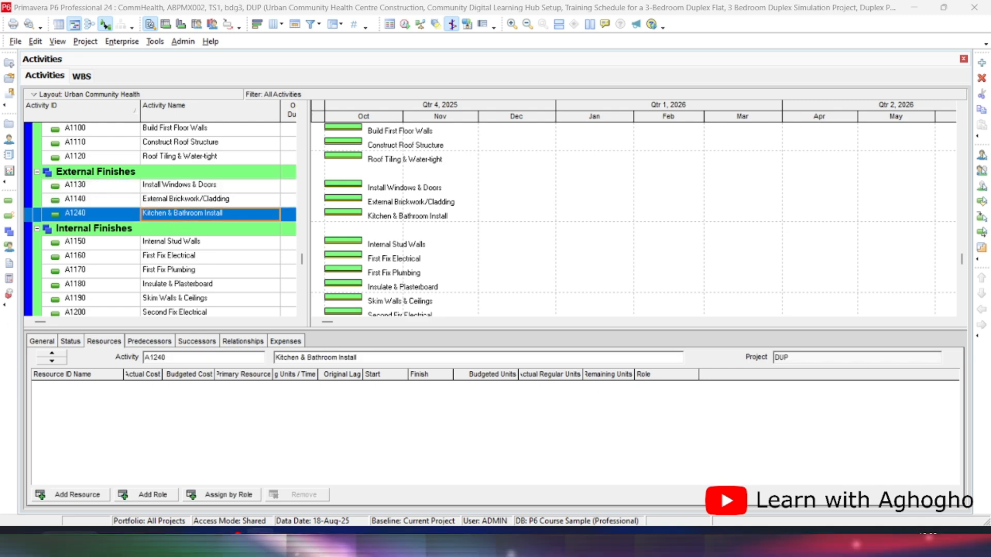
{"action": "scroll", "coordinate": [210, 304], "scroll_direction": "down", "scroll_amount": 1}
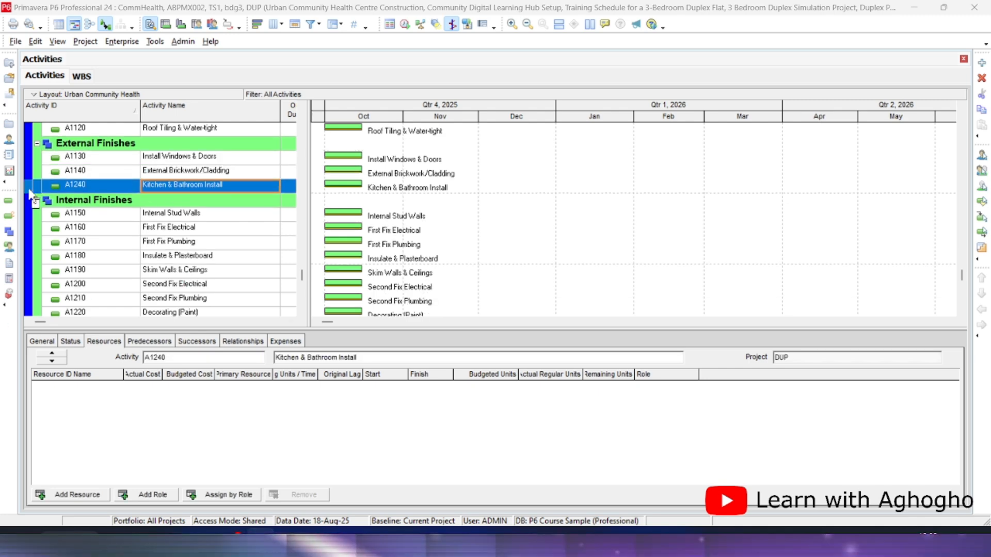
{"action": "key", "text": "Delete"}
{"action": "key", "text": "Return"}
{"action": "left_click", "coordinate": [129, 187]}
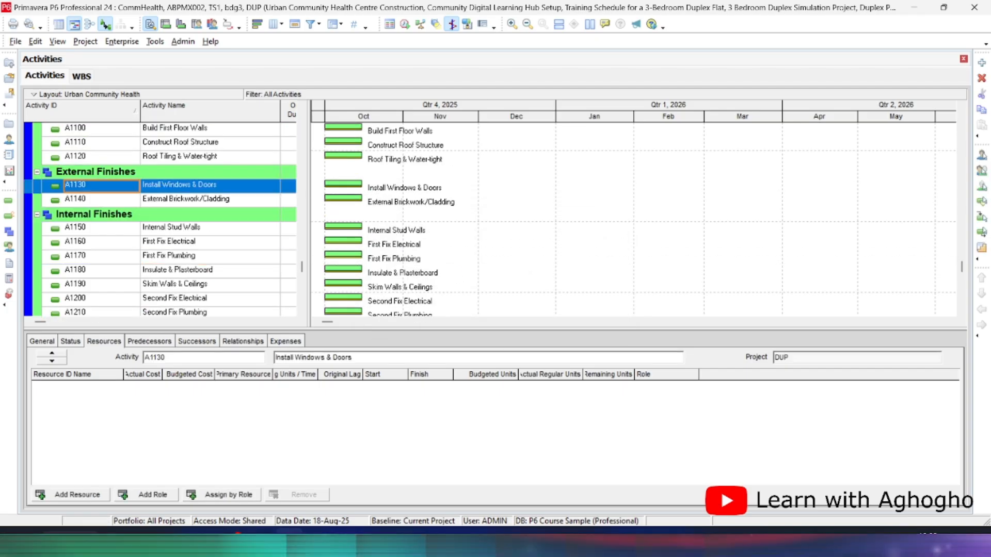
{"action": "left_click", "coordinate": [207, 203]}
- Add an activity named Kitchen & Bathroom Install after Flooring Installation under Internal Finishes
{"action": "scroll", "coordinate": [173, 303], "scroll_direction": "down", "scroll_amount": 1}
{"action": "left_click", "coordinate": [178, 298]}
{"action": "key", "text": "Insert"}
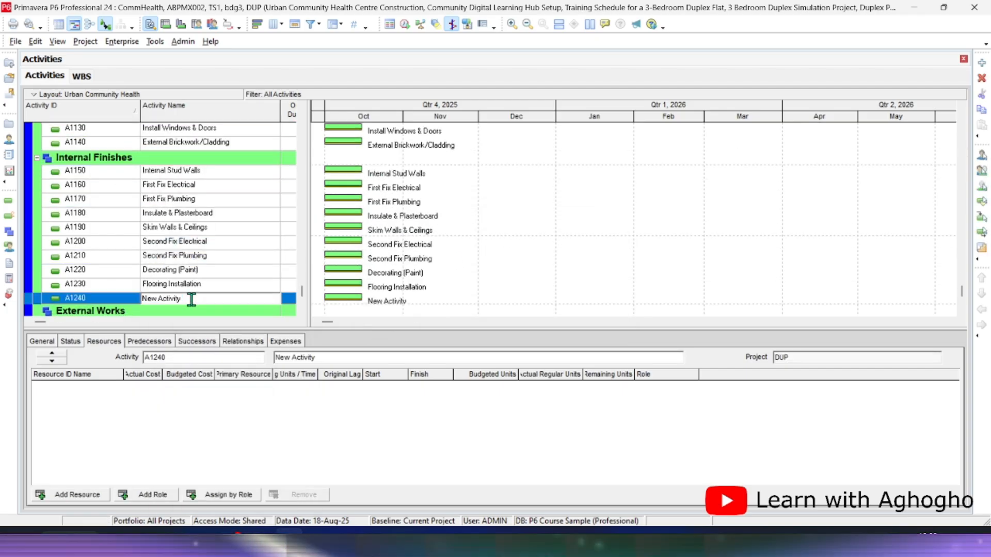
{"action": "type", "text": "Kitchen &"}
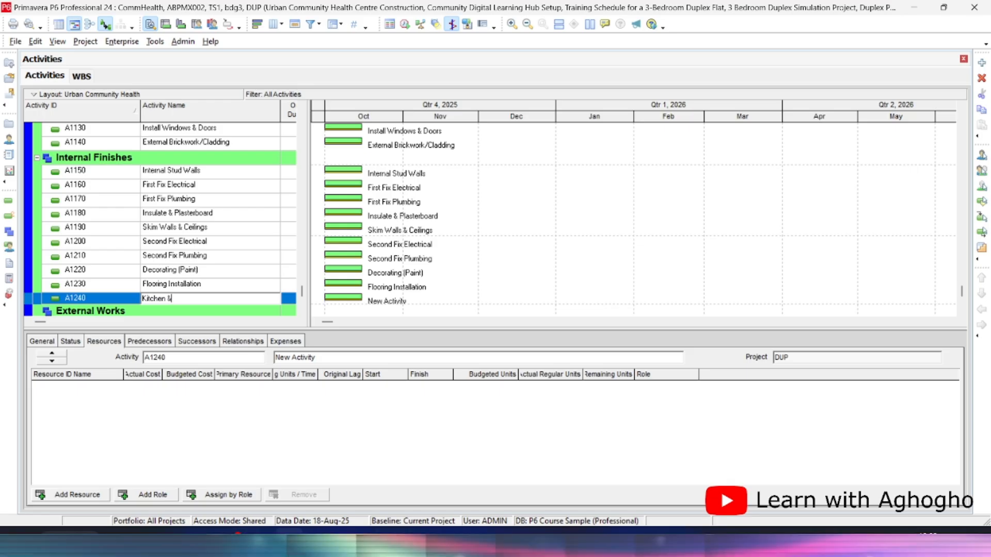
{"action": "type", "text": " Bathroom Install"}
{"action": "key", "text": "Return"}
- Add an activity named Driveway & Paving under External Works and insert another activity there
{"action": "left_click", "coordinate": [185, 295]}
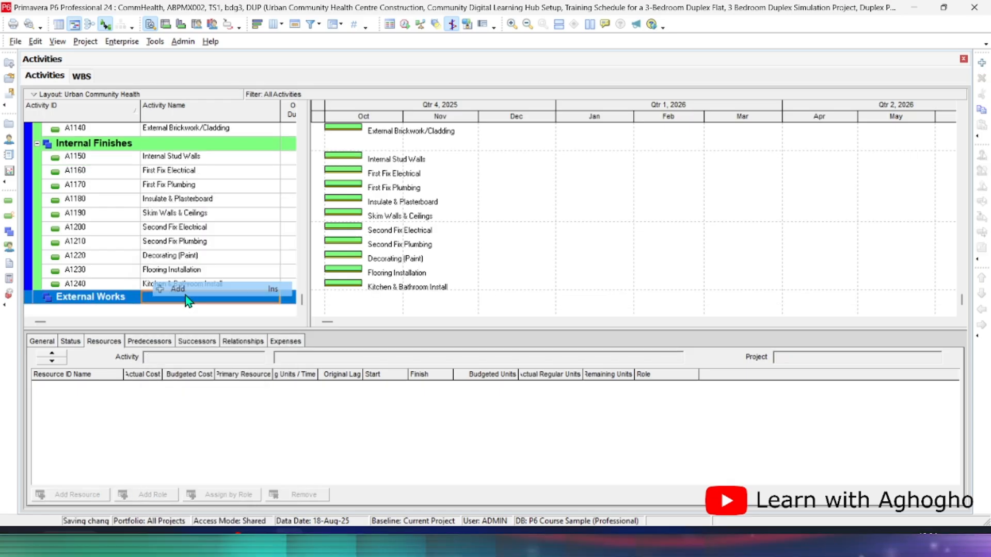
{"action": "key", "text": "Insert"}
{"action": "type", "text": "Driveway & Paving"}
{"action": "key", "text": "Return"}
{"action": "key", "text": "Insert"}
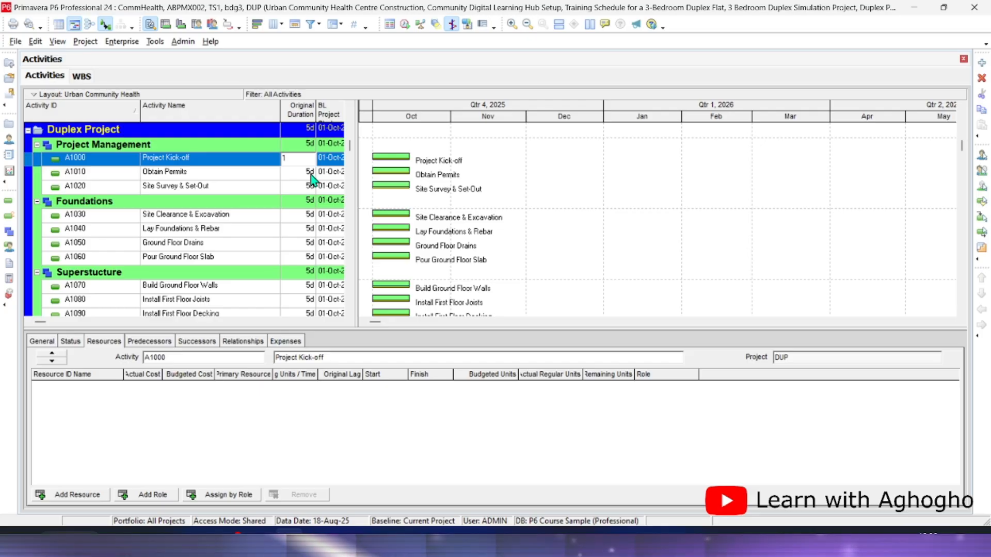
- Set the original duration of the Project Kick-off activity to 1 day
{"action": "type", "text": "1"}
{"action": "key", "text": "Return"}
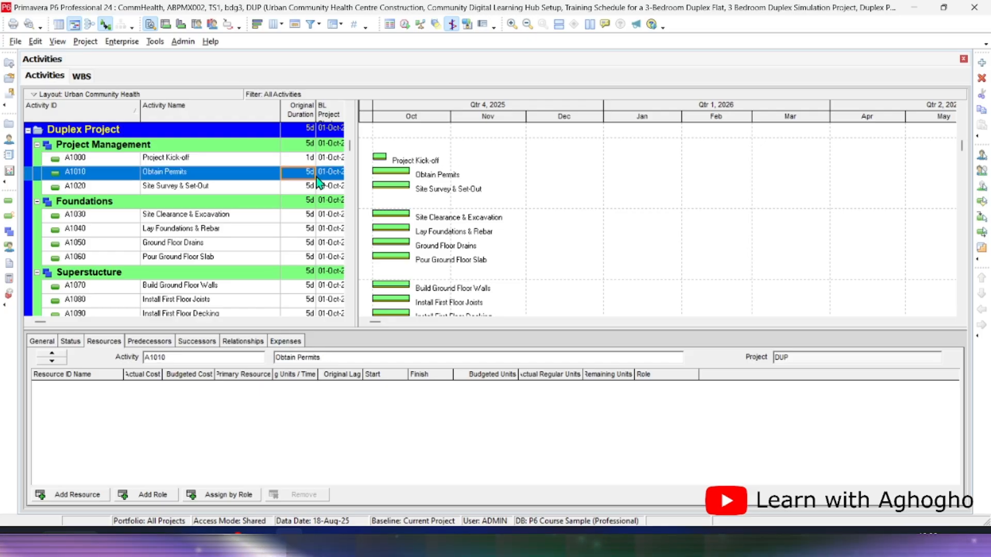
- Review the Duplex Project's activities and their original durations under every WBS element
{"action": "scroll", "coordinate": [209, 280], "scroll_direction": "down", "scroll_amount": 6}
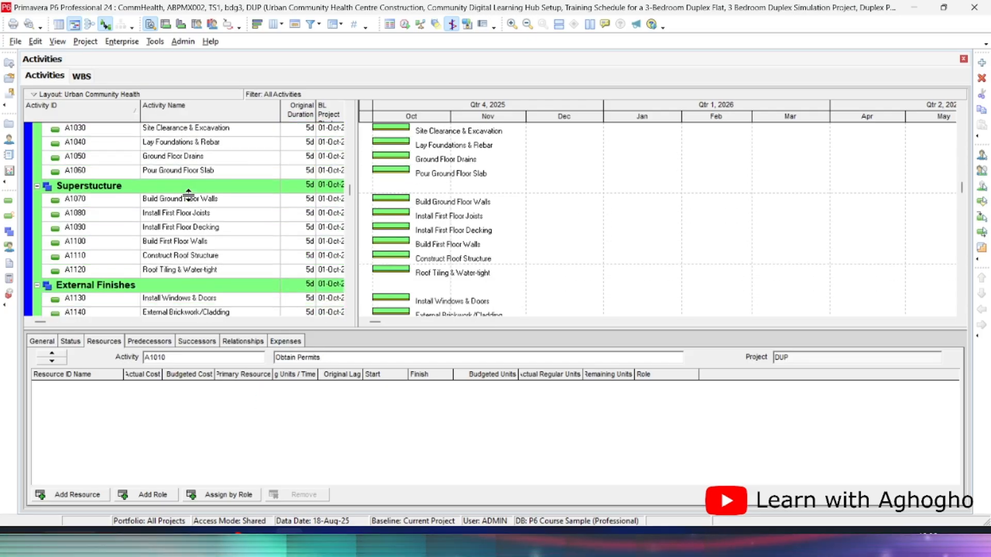
{"action": "scroll", "coordinate": [188, 196], "scroll_direction": "down", "scroll_amount": 1}
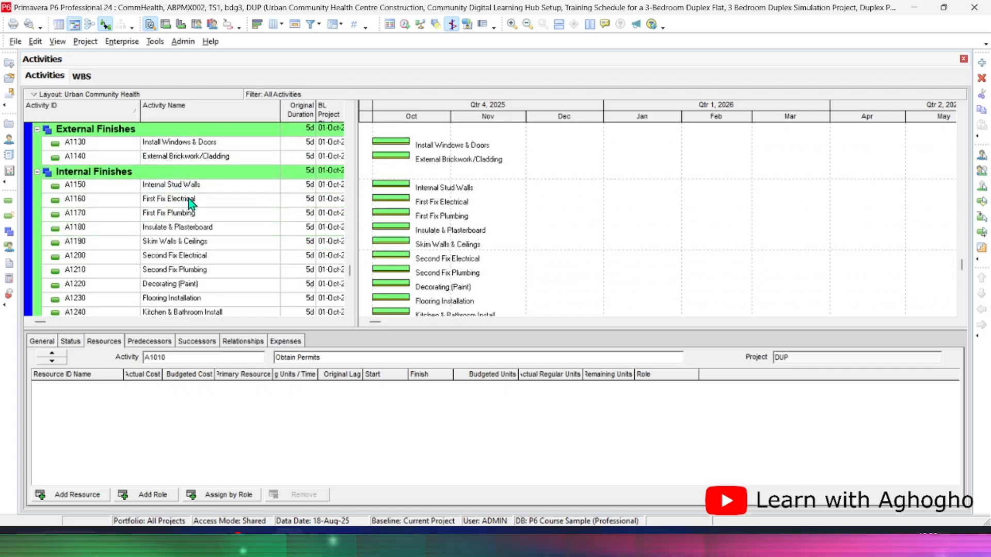
{"action": "scroll", "coordinate": [189, 200], "scroll_direction": "down", "scroll_amount": 4}
{"action": "scroll", "coordinate": [191, 204], "scroll_direction": "up", "scroll_amount": 6}
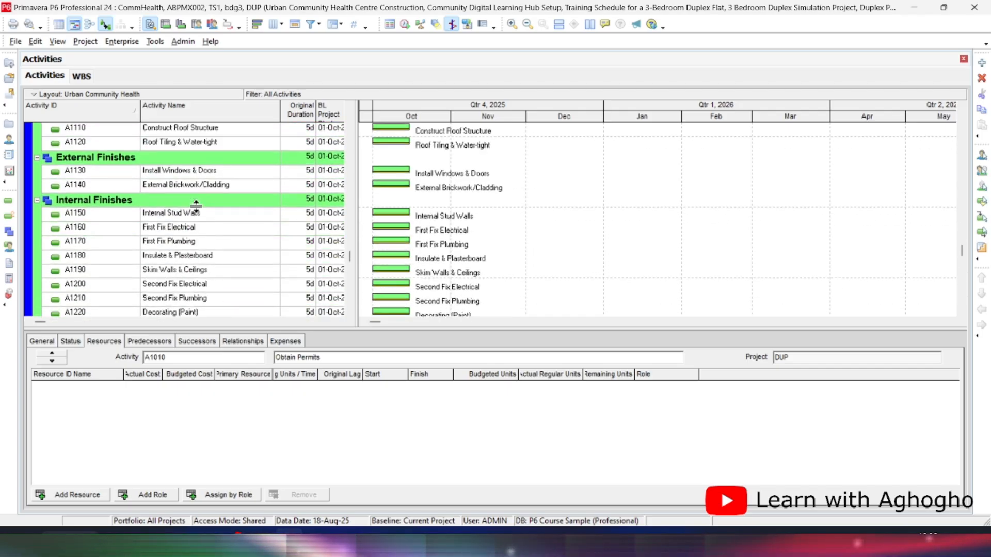
{"action": "scroll", "coordinate": [196, 203], "scroll_direction": "up", "scroll_amount": 5}
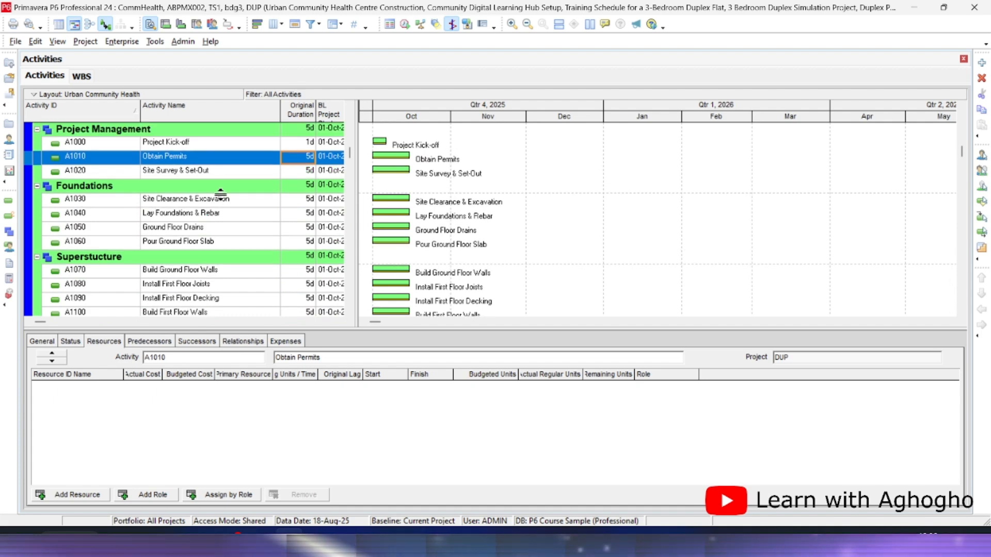
{"action": "scroll", "coordinate": [221, 195], "scroll_direction": "up", "scroll_amount": 4}
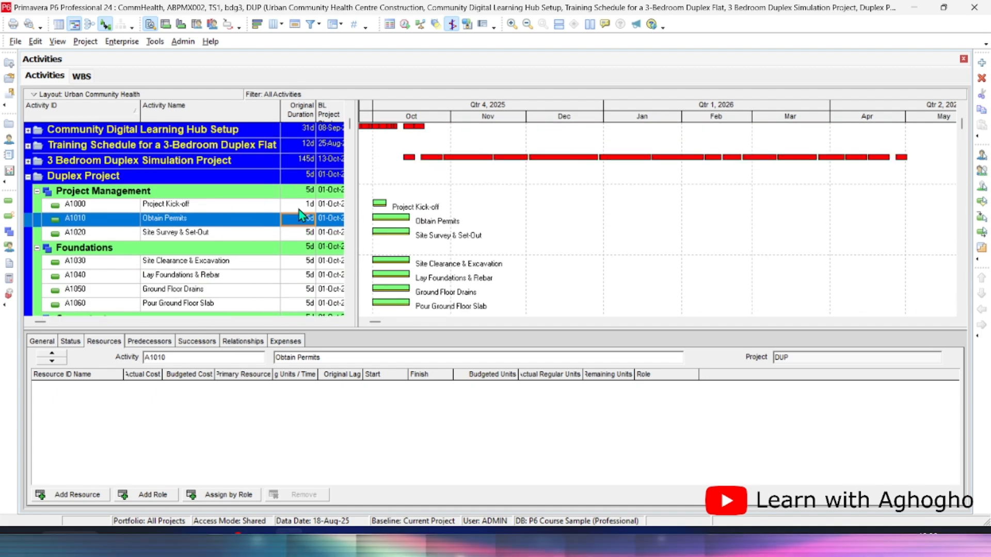
{"action": "scroll", "coordinate": [301, 212], "scroll_direction": "down", "scroll_amount": 1}
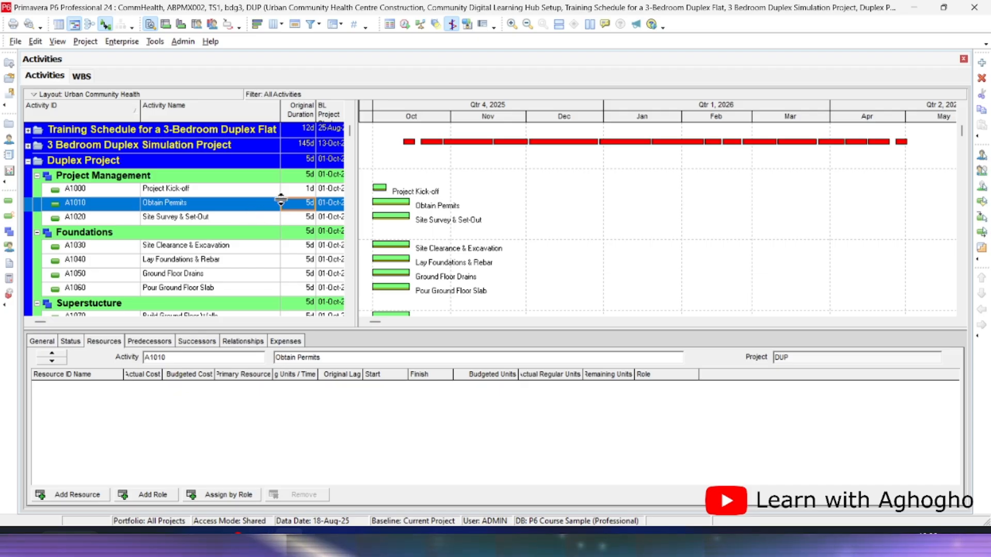
- Check the project-level calendars for one belonging to the Duplex Project
{"action": "left_click", "coordinate": [305, 191]}
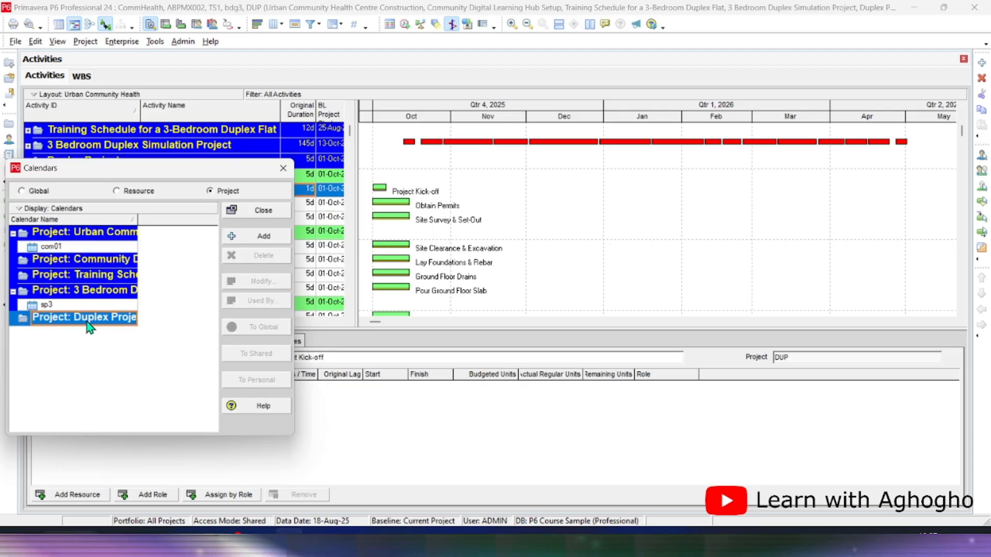
{"action": "left_click", "coordinate": [283, 168]}
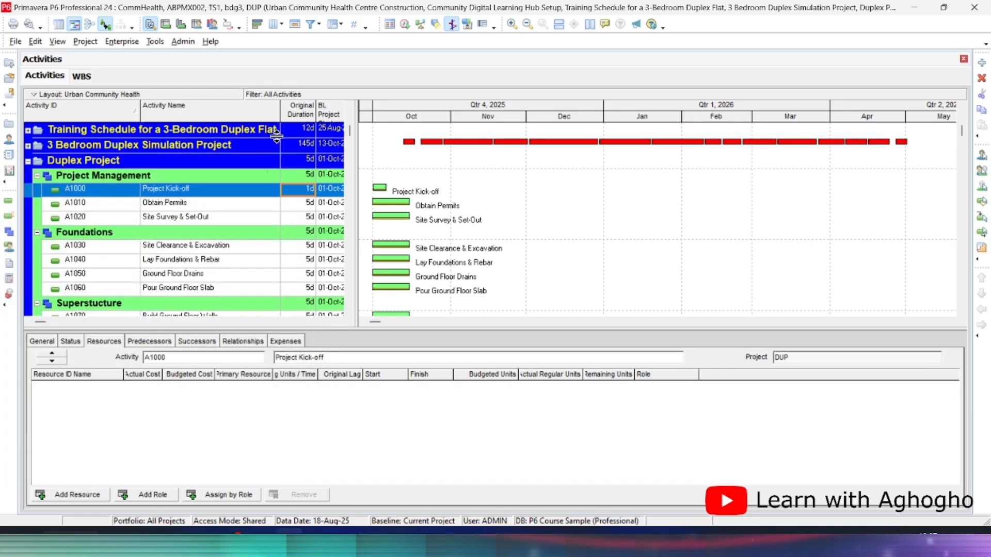
{"action": "left_click", "coordinate": [126, 194]}
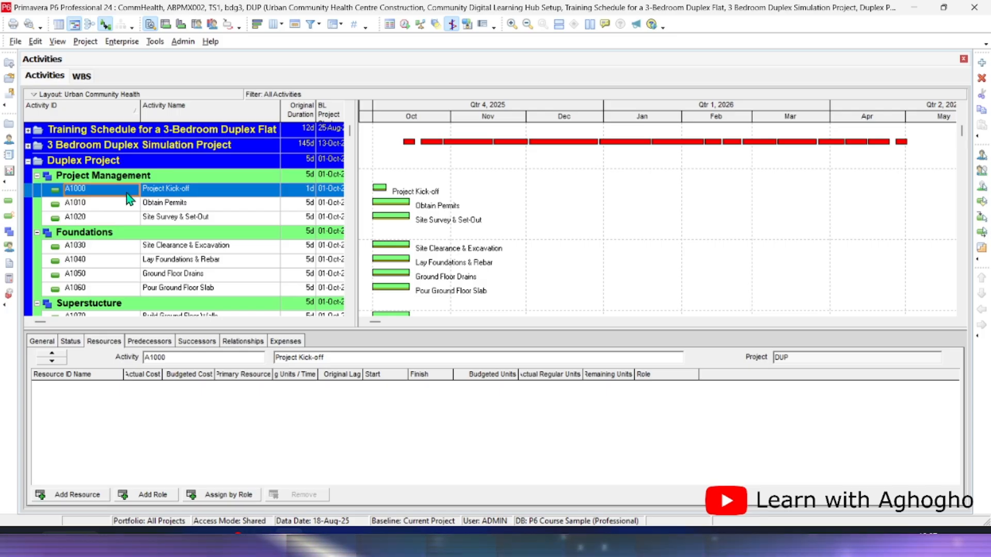
{"action": "left_click", "coordinate": [134, 46]}
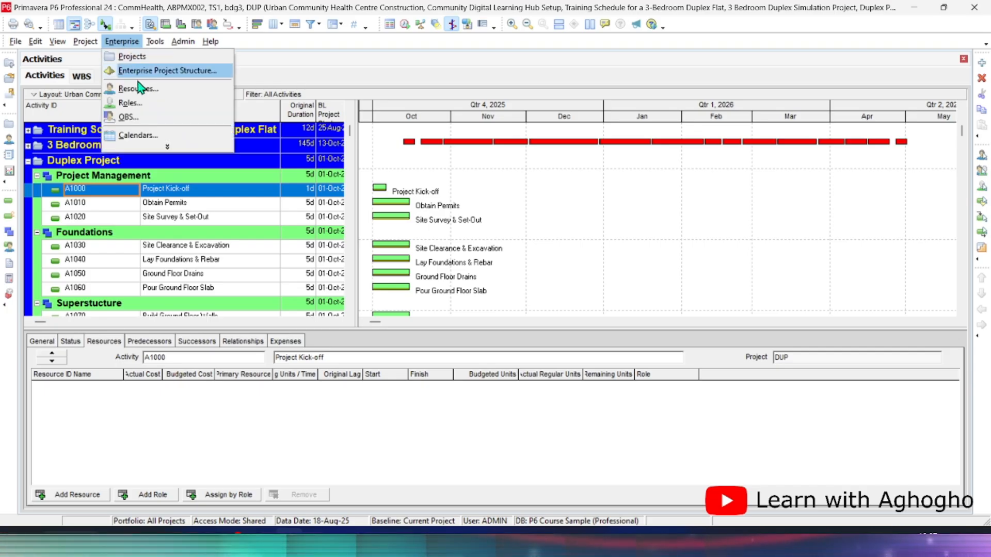
- Add a project calendar under Duplex Project, copied from the global 5x10 calendar, and name it Duplex
{"action": "left_click", "coordinate": [138, 135]}
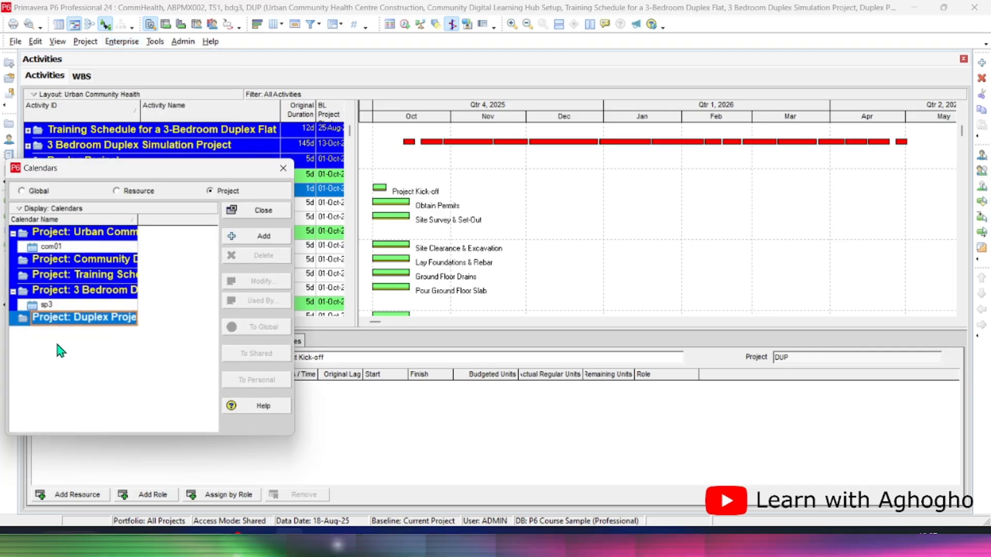
{"action": "left_click", "coordinate": [264, 235]}
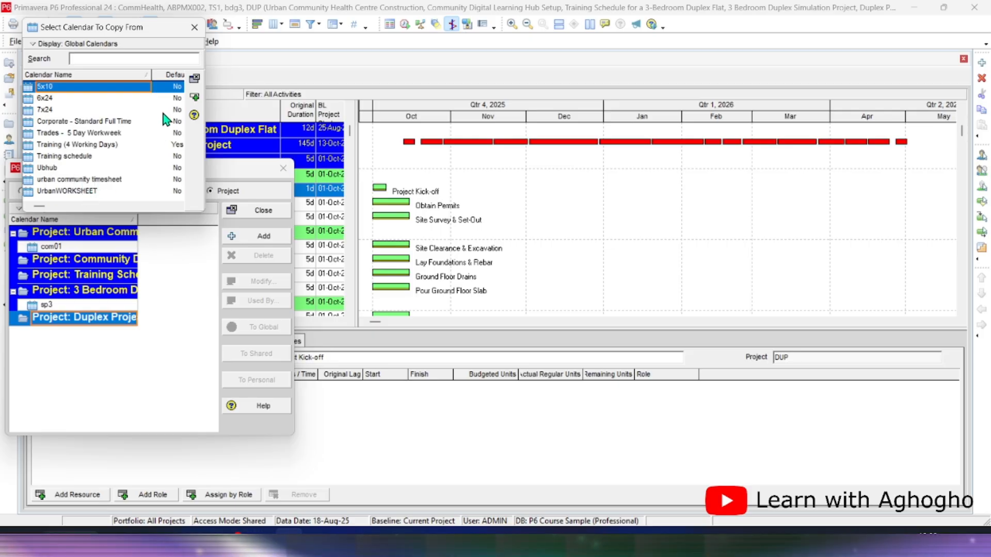
{"action": "left_click", "coordinate": [194, 98]}
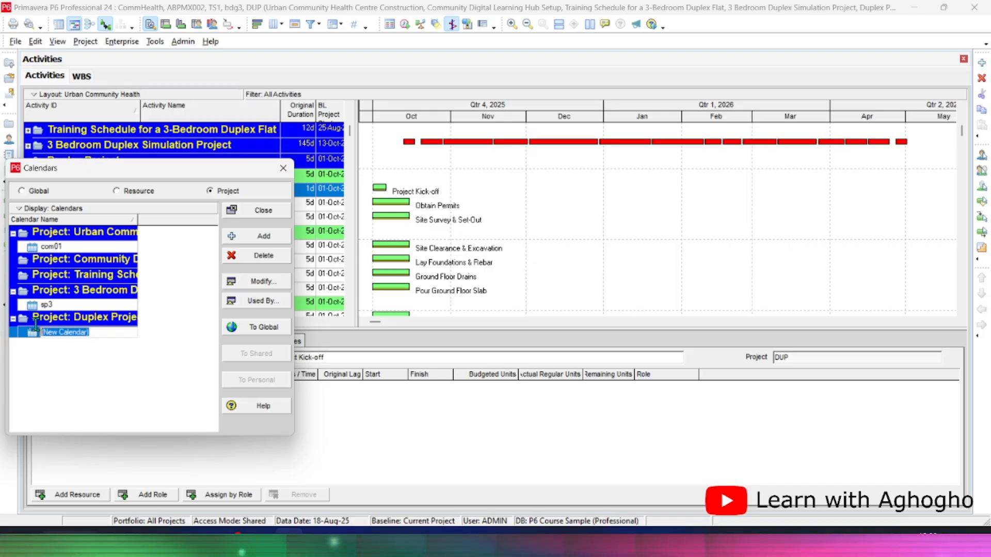
{"action": "type", "text": "Du"}
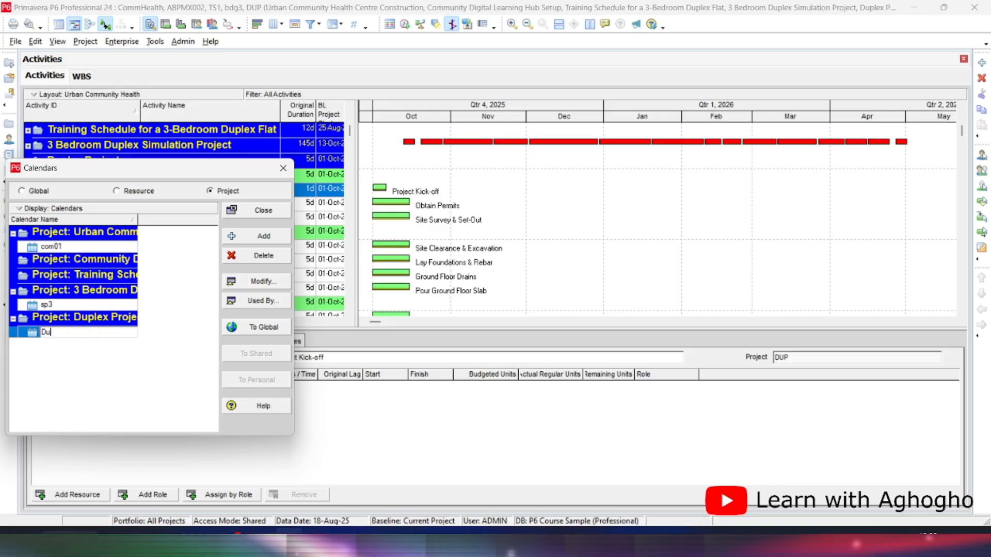
{"action": "type", "text": "b"}
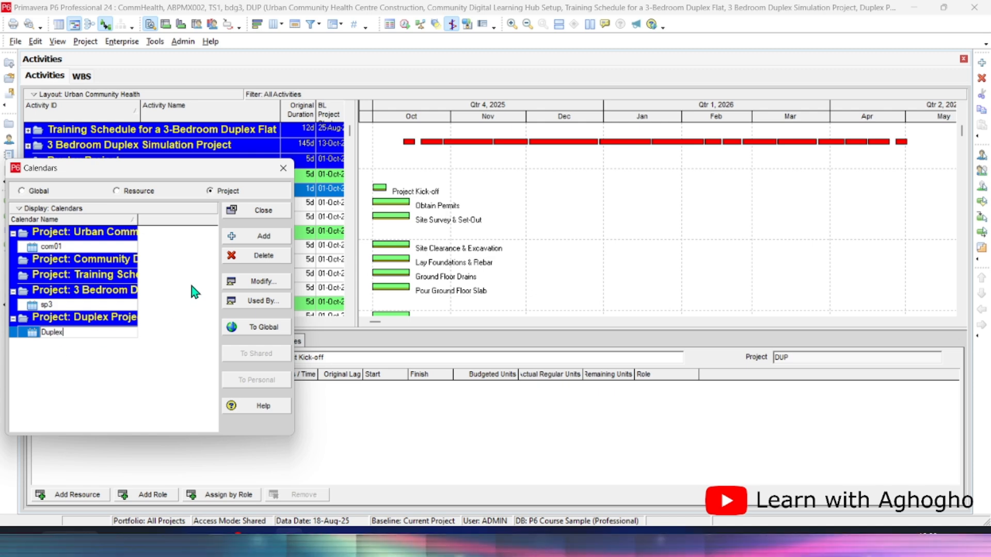
{"action": "left_click", "coordinate": [71, 335]}
{"action": "left_click", "coordinate": [71, 334]}
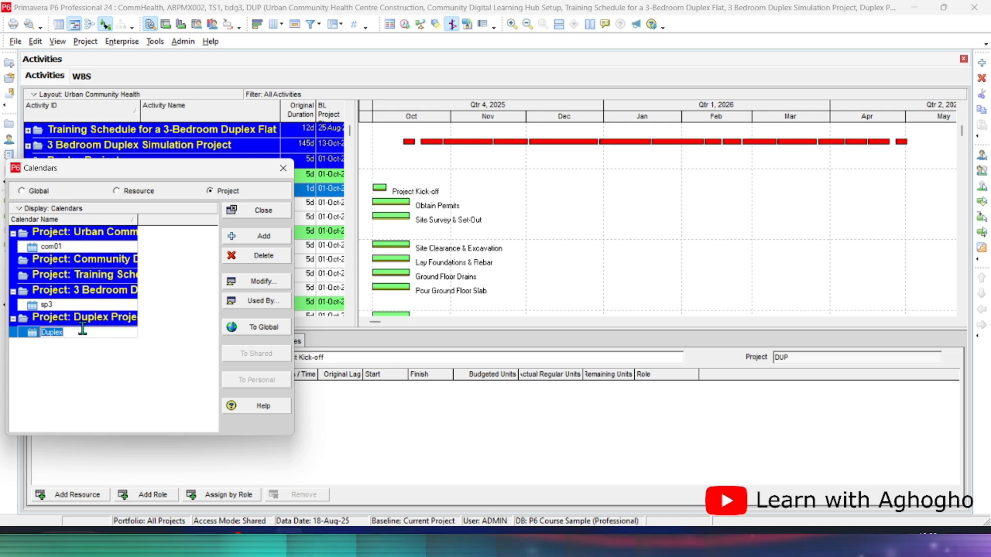
- Open the Duplex calendar for modification and switch it to detailed work hours per day
{"action": "left_click", "coordinate": [261, 282]}
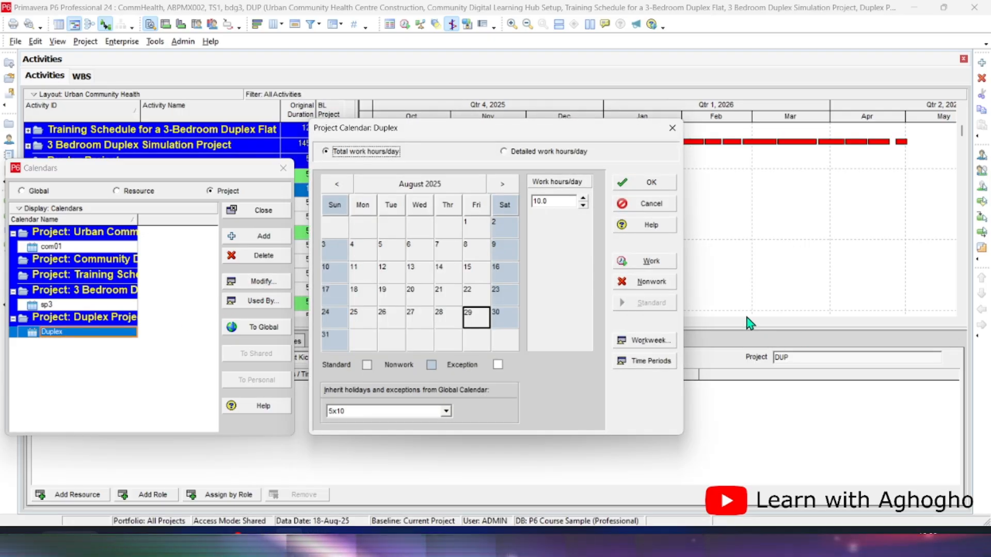
{"action": "left_click", "coordinate": [649, 342]}
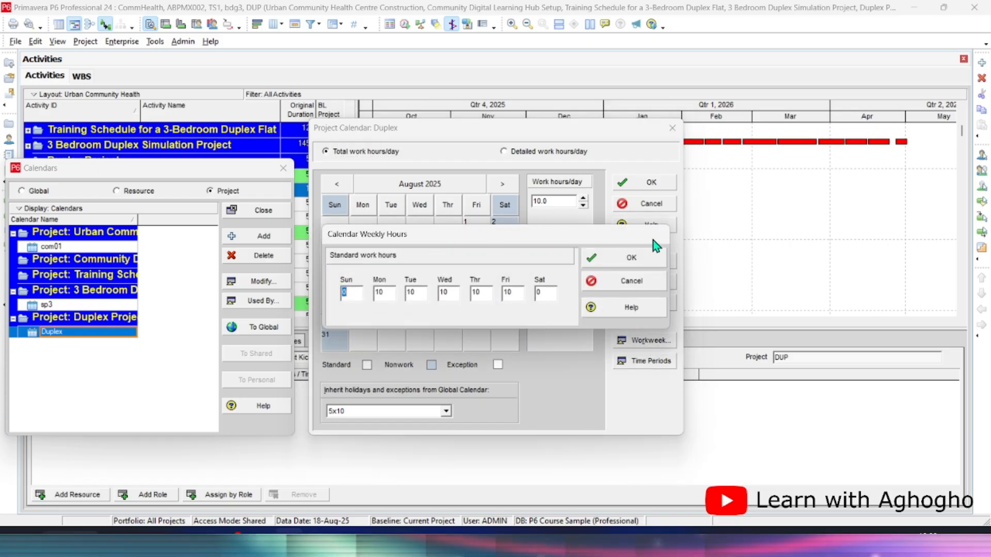
{"action": "left_click", "coordinate": [637, 285]}
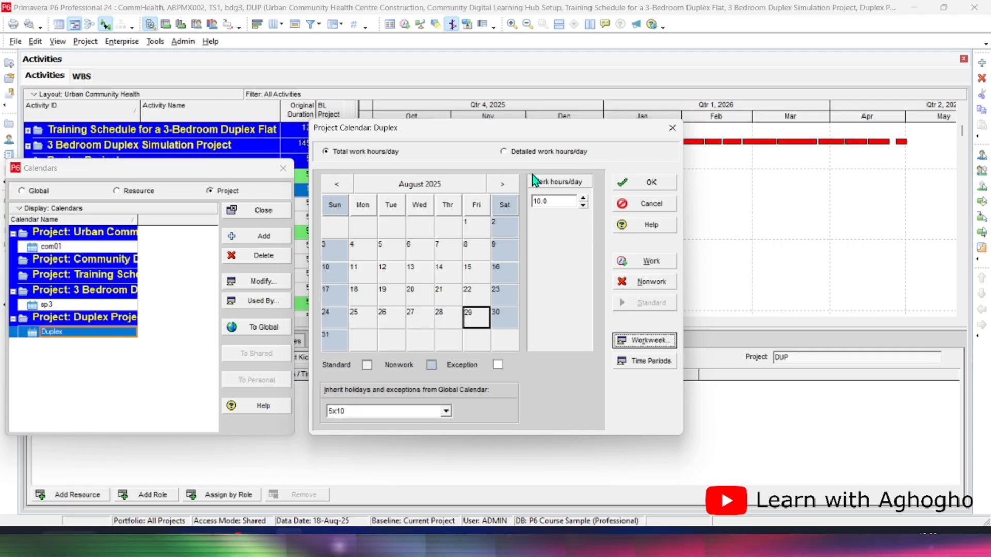
{"action": "left_click", "coordinate": [513, 154]}
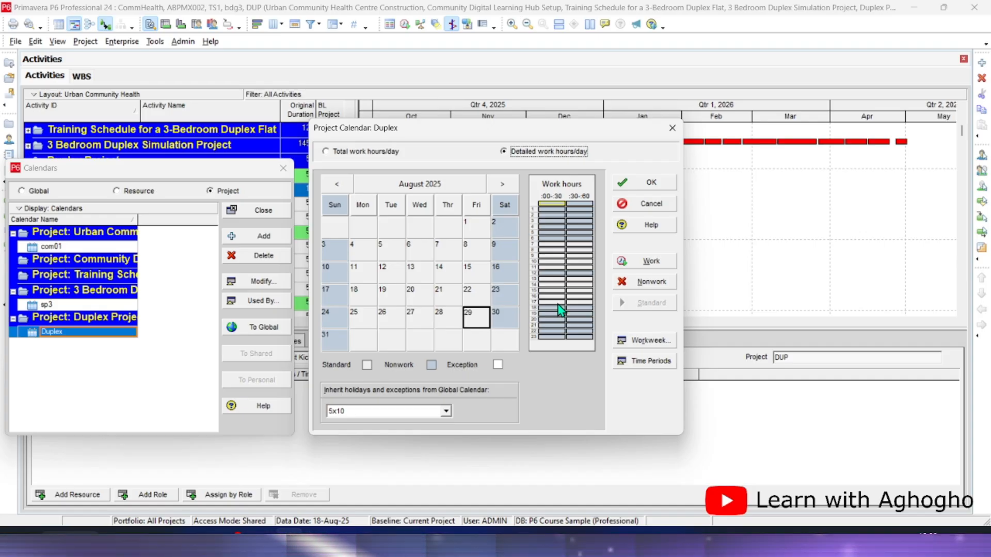
- Examine the calendar's standard weekly work hours for Monday without changing them
{"action": "left_click", "coordinate": [652, 341]}
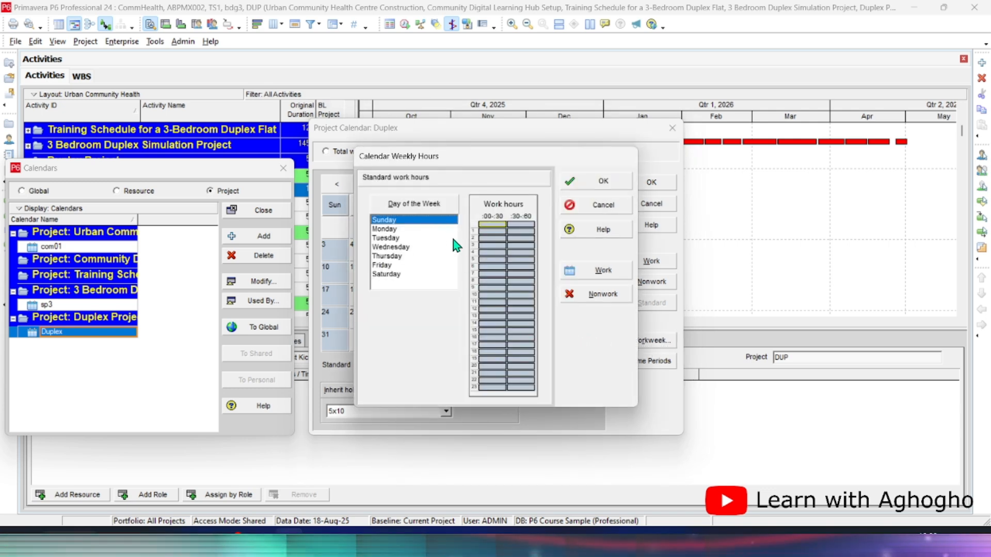
{"action": "left_click", "coordinate": [425, 238]}
{"action": "left_click", "coordinate": [424, 229]}
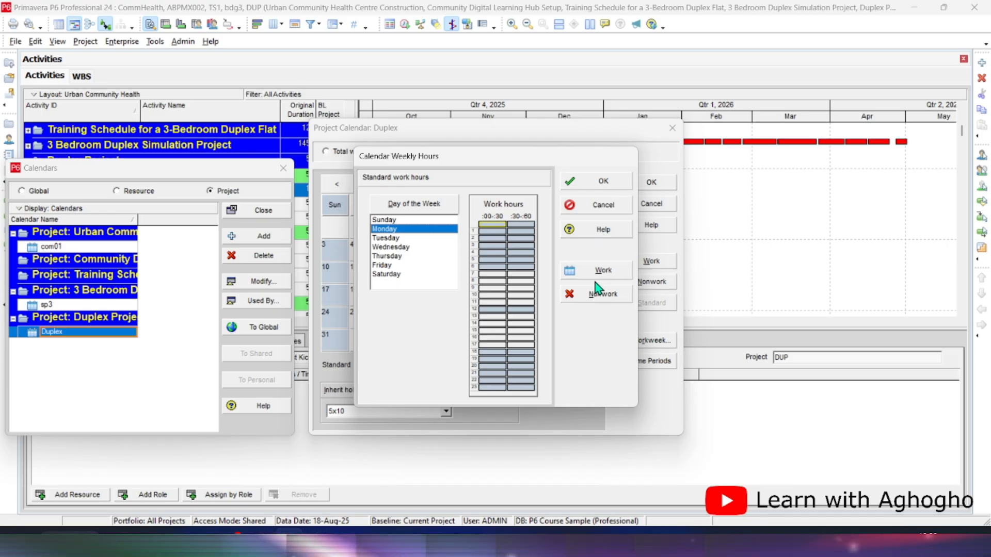
{"action": "left_click", "coordinate": [606, 206]}
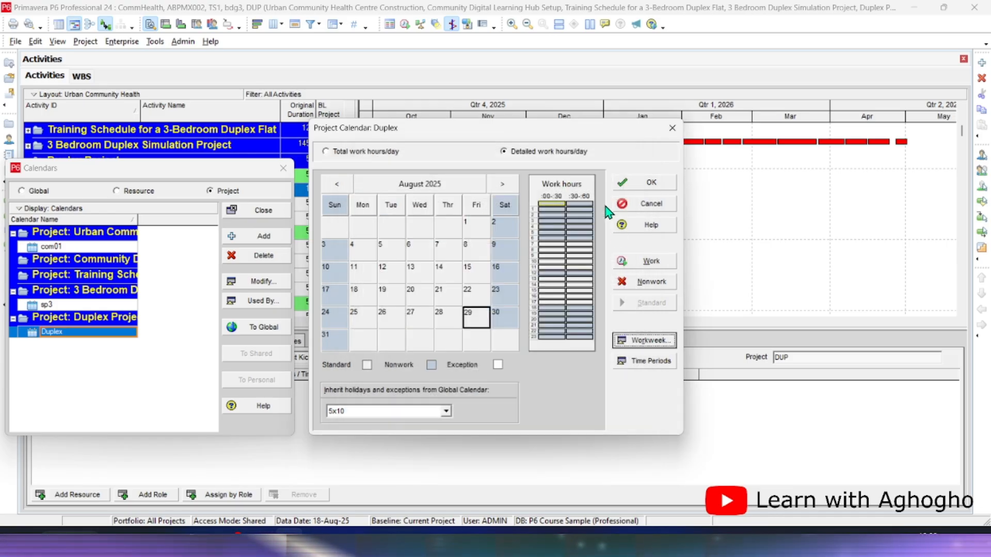
{"action": "left_click", "coordinate": [646, 342]}
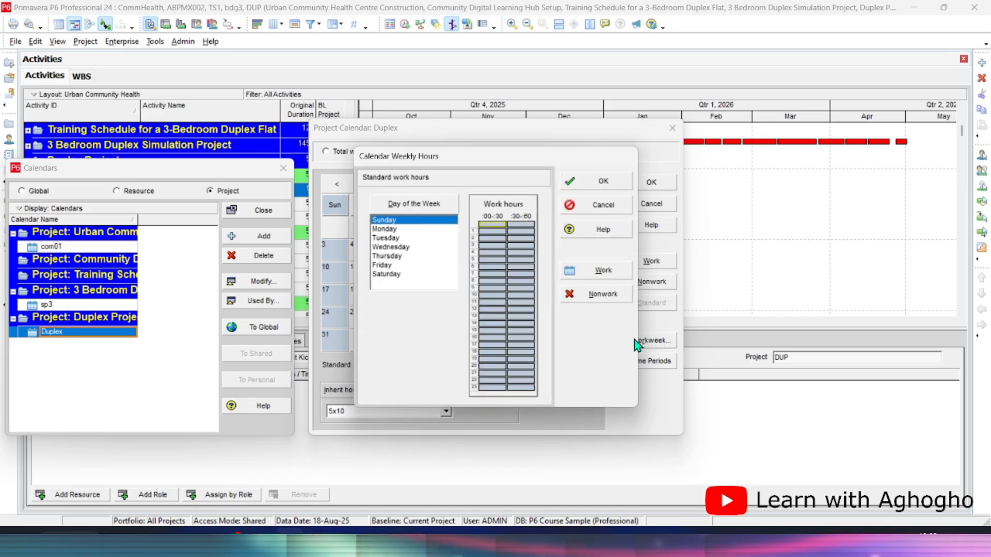
{"action": "left_click", "coordinate": [615, 205]}
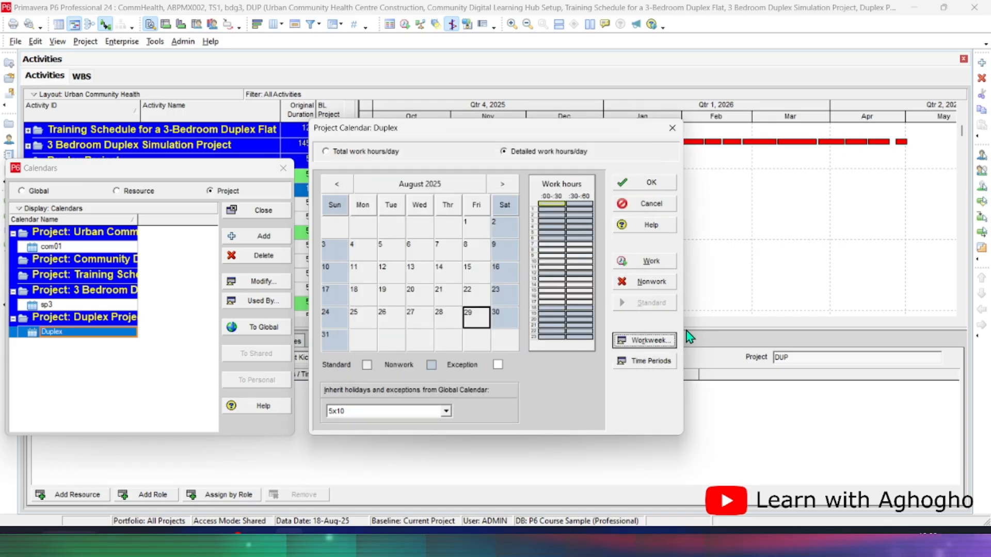
- Set the Duplex calendar's time periods to 9 hours per day and 40 hours per week
{"action": "left_click", "coordinate": [656, 361]}
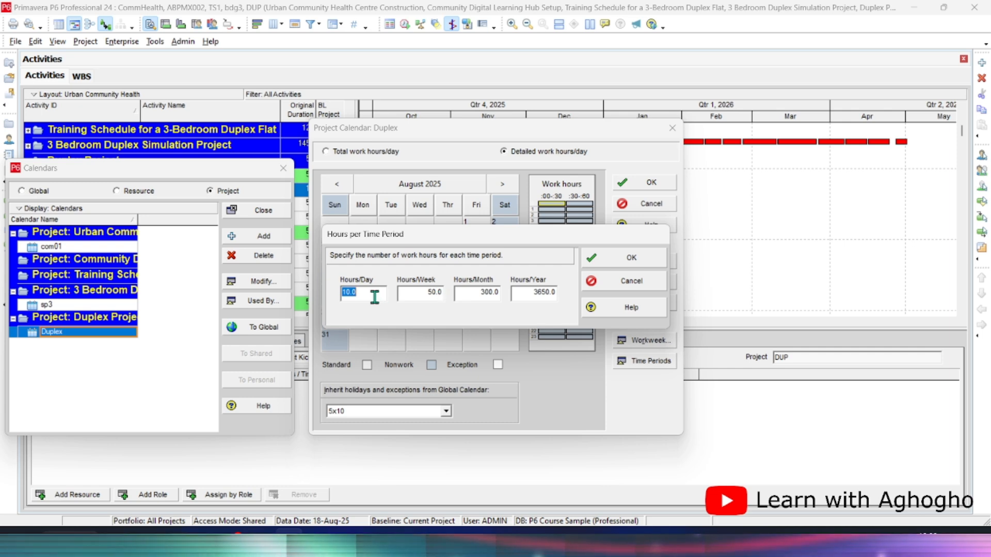
{"action": "left_click", "coordinate": [434, 292]}
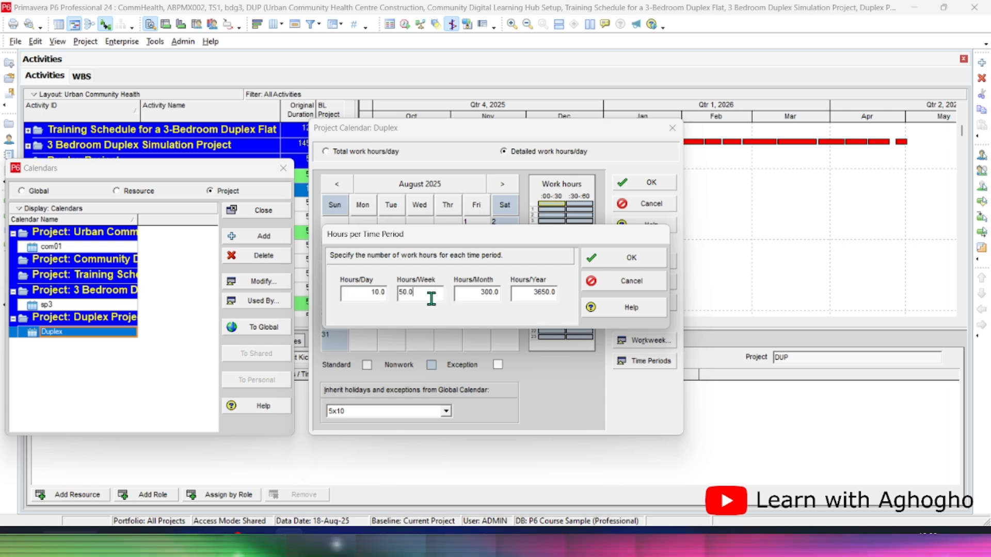
{"action": "double_click", "coordinate": [382, 293]}
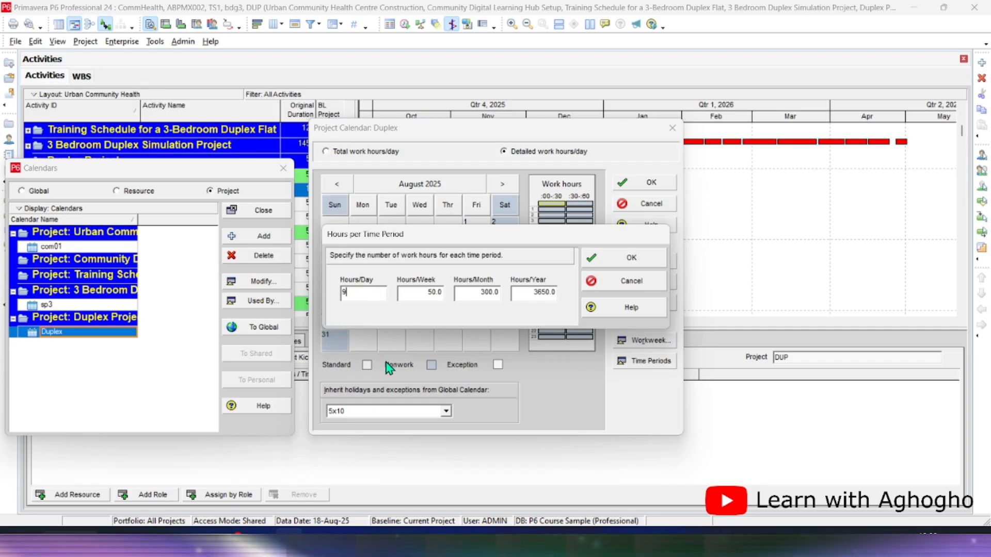
{"action": "left_click", "coordinate": [435, 293]}
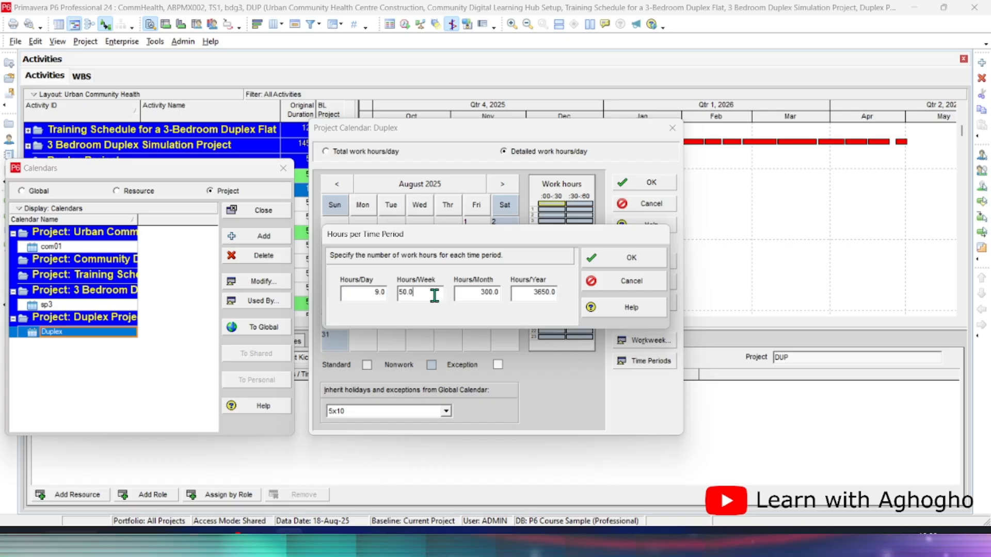
{"action": "double_click", "coordinate": [413, 293]}
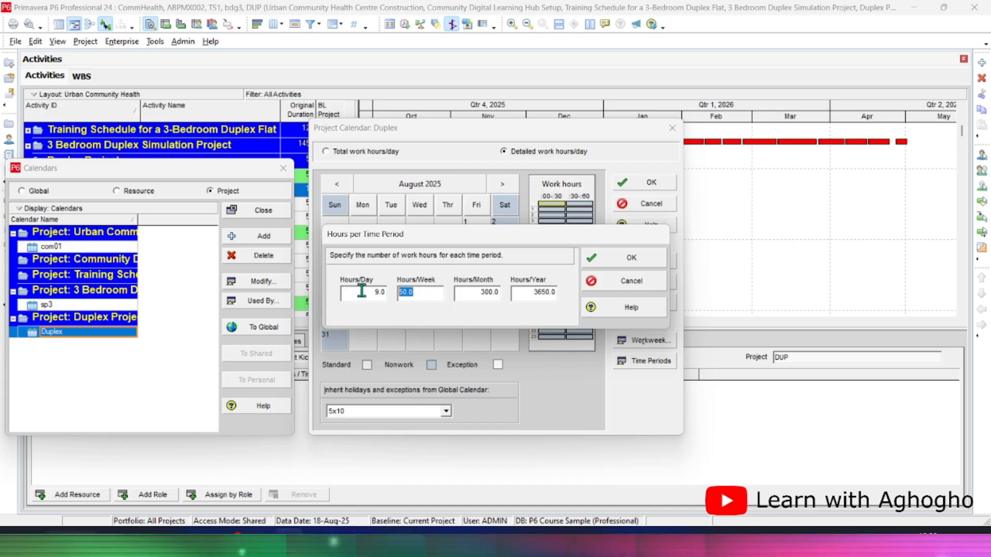
{"action": "type", "text": "4"}
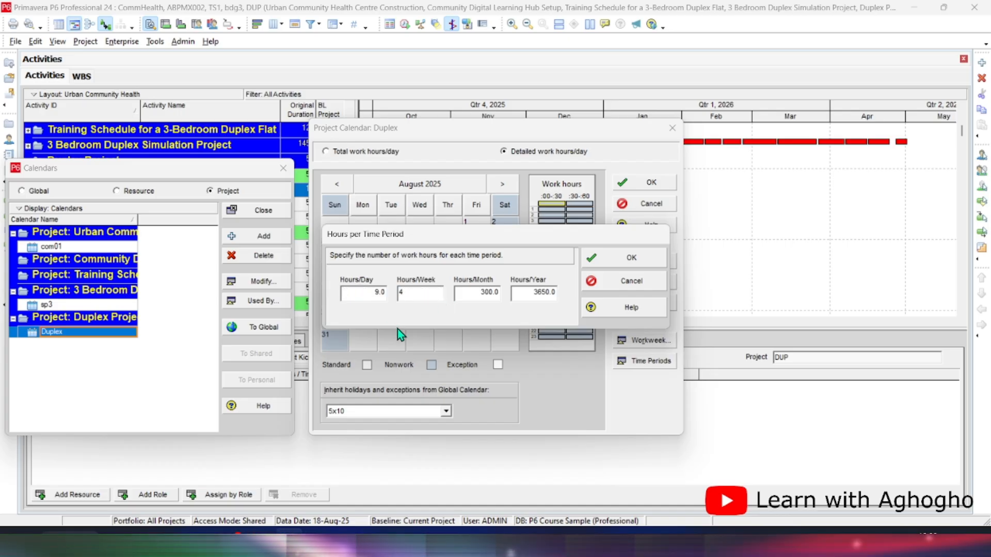
{"action": "type", "text": "0"}
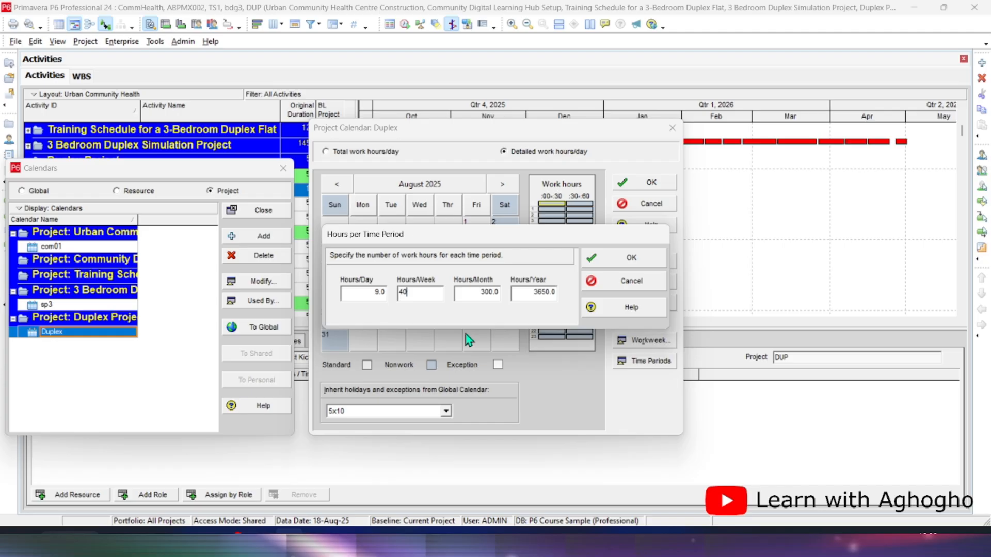
{"action": "left_click", "coordinate": [639, 261]}
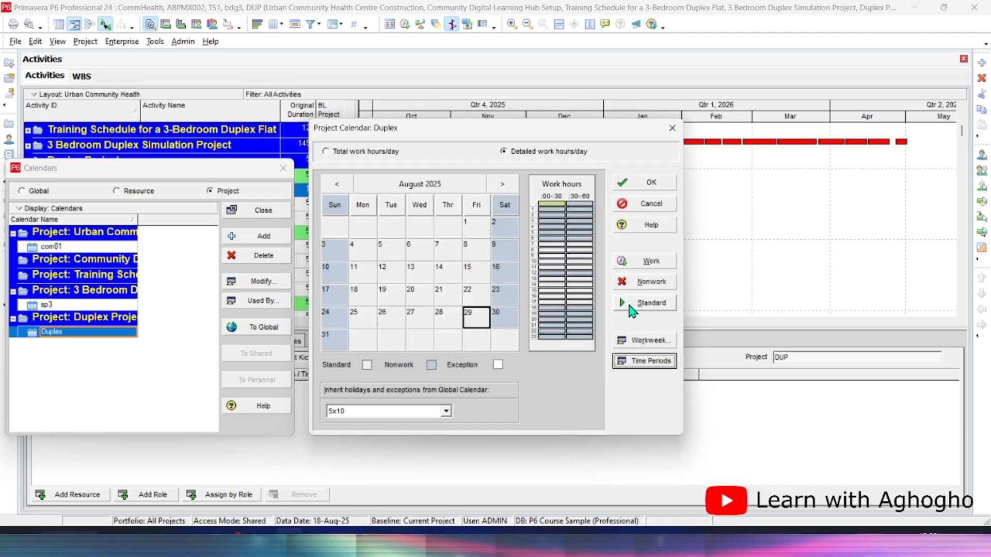
- Make both half-hours of the 7 o'clock row nonwork for Monday through Friday in the calendar's standard workweek
{"action": "left_click", "coordinate": [646, 340]}
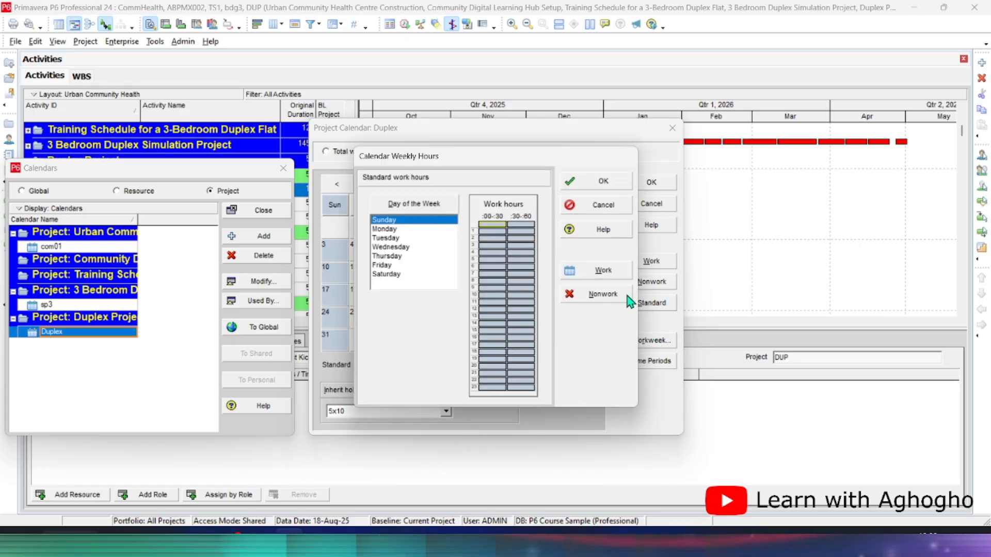
{"action": "left_click", "coordinate": [398, 230]}
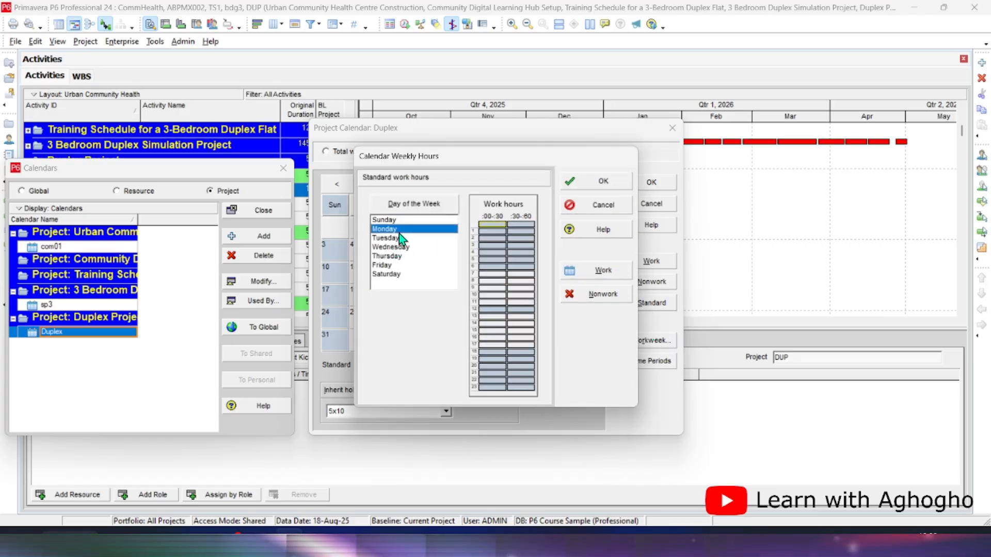
{"action": "left_click_drag", "start_coordinate": [399, 234], "coordinate": [399, 268]}
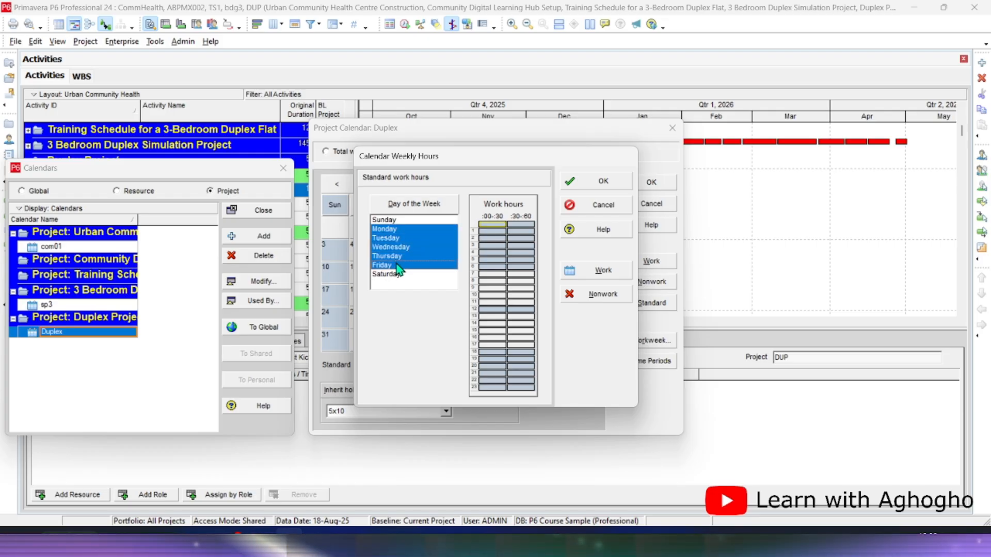
{"action": "left_click", "coordinate": [493, 275]}
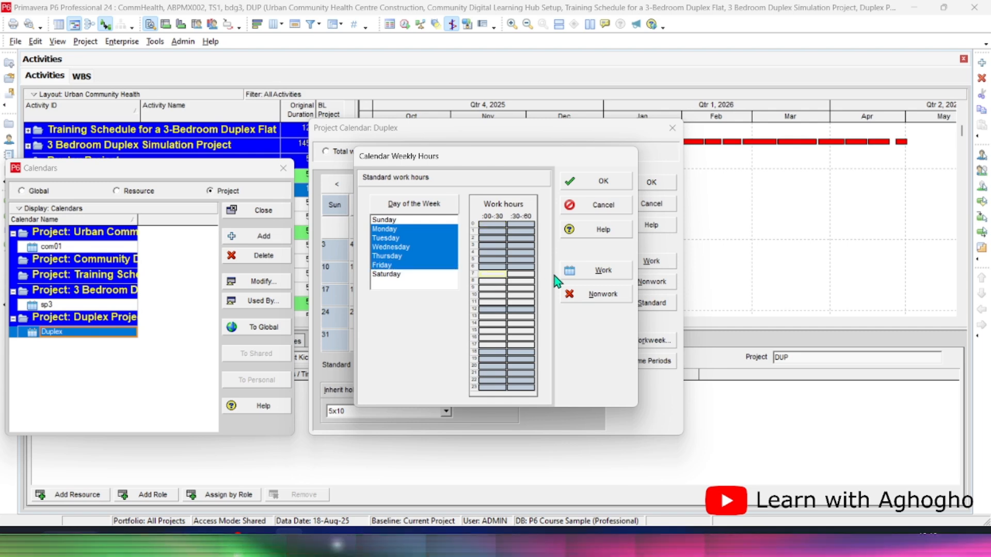
{"action": "left_click", "coordinate": [610, 277]}
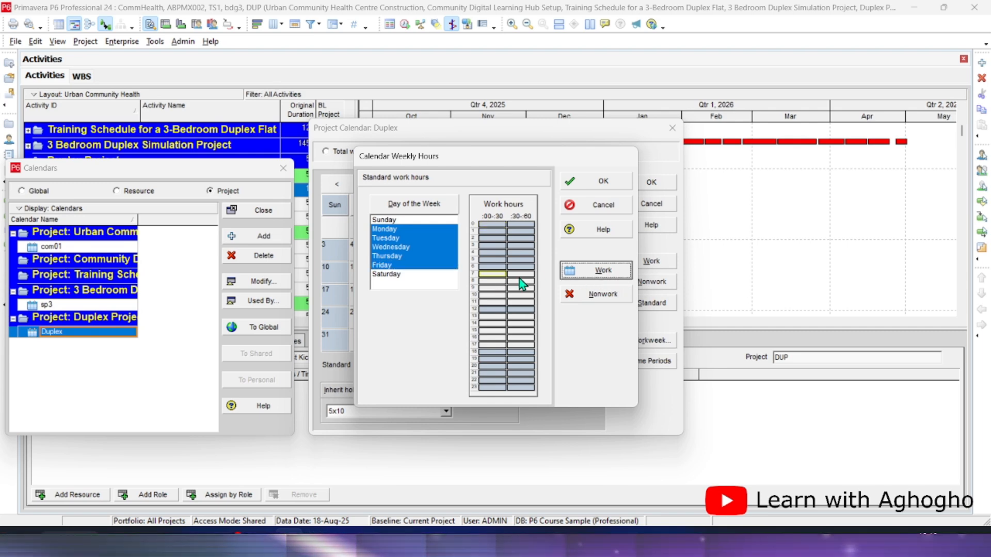
{"action": "left_click", "coordinate": [590, 296]}
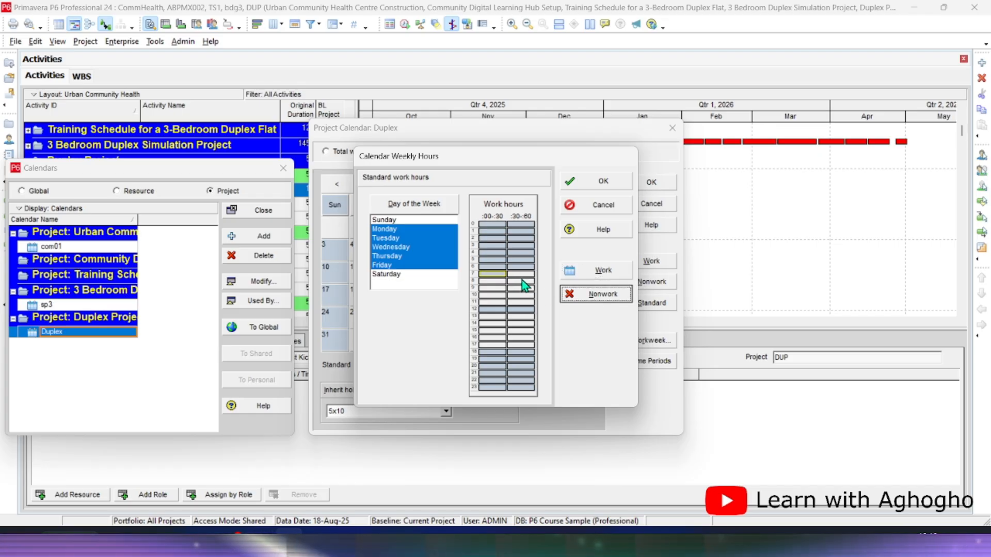
{"action": "left_click", "coordinate": [521, 275]}
{"action": "left_click", "coordinate": [596, 294]}
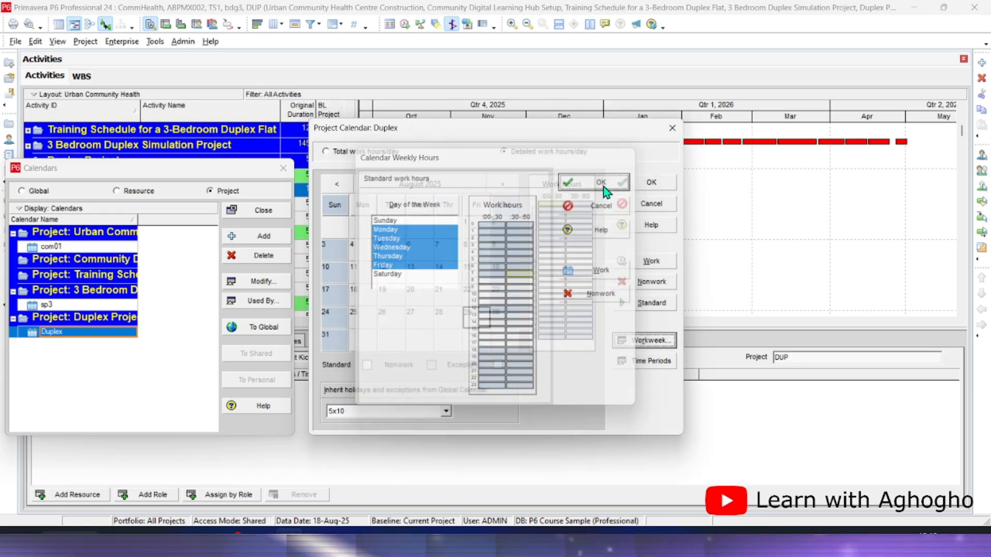
{"action": "left_click", "coordinate": [603, 181]}
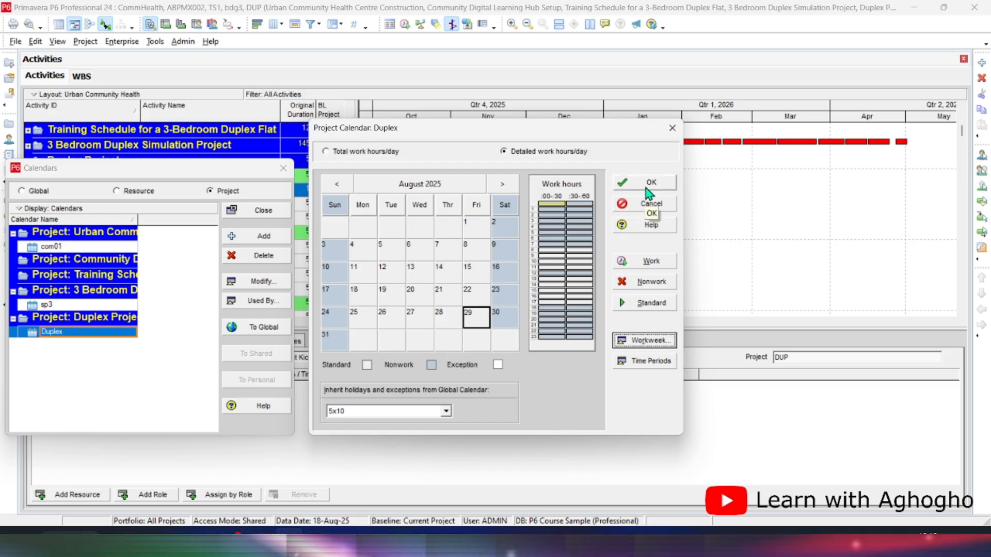
- Recheck the calendar's hours per time period, then save the Duplex calendar and close the calendar list
{"action": "left_click", "coordinate": [652, 362]}
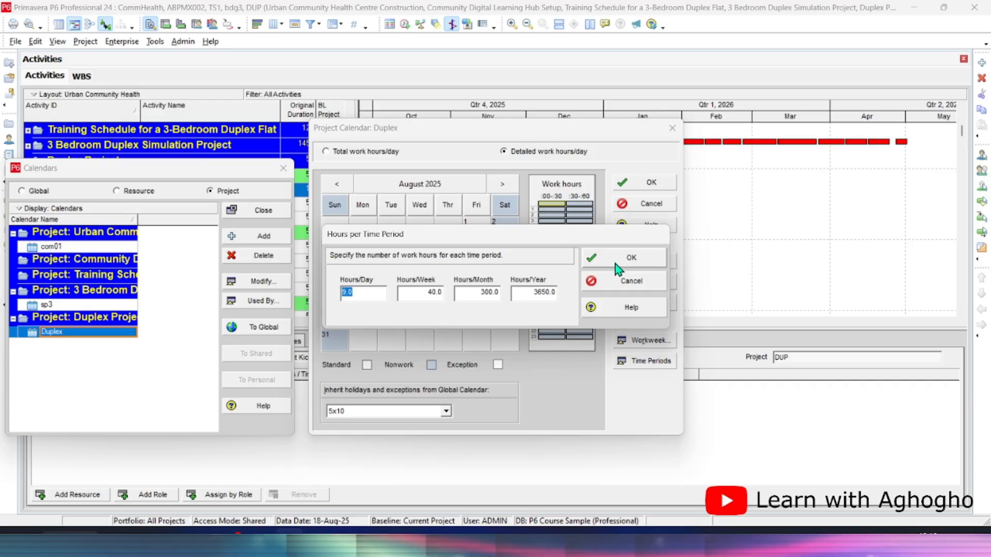
{"action": "left_click", "coordinate": [611, 278]}
{"action": "left_click", "coordinate": [654, 185]}
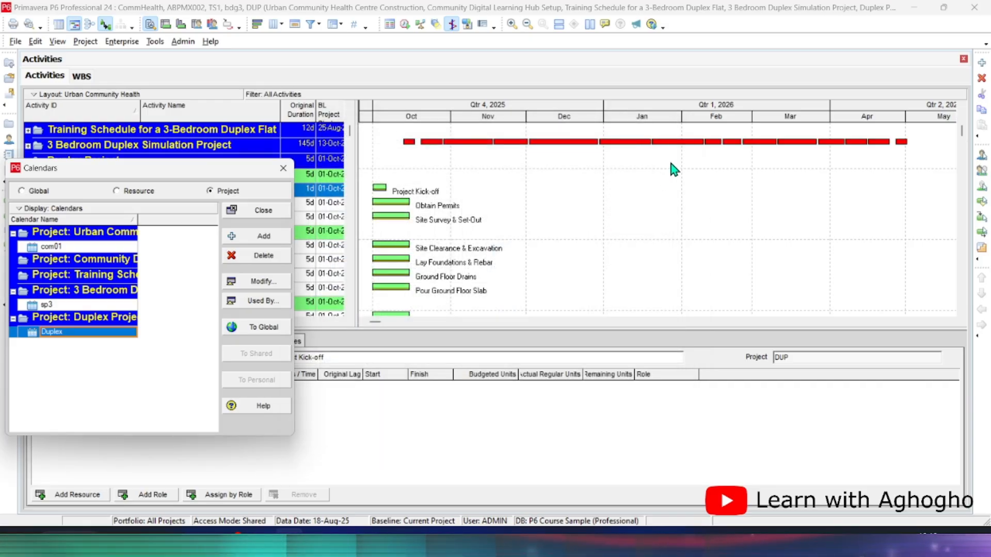
{"action": "left_click", "coordinate": [266, 217]}
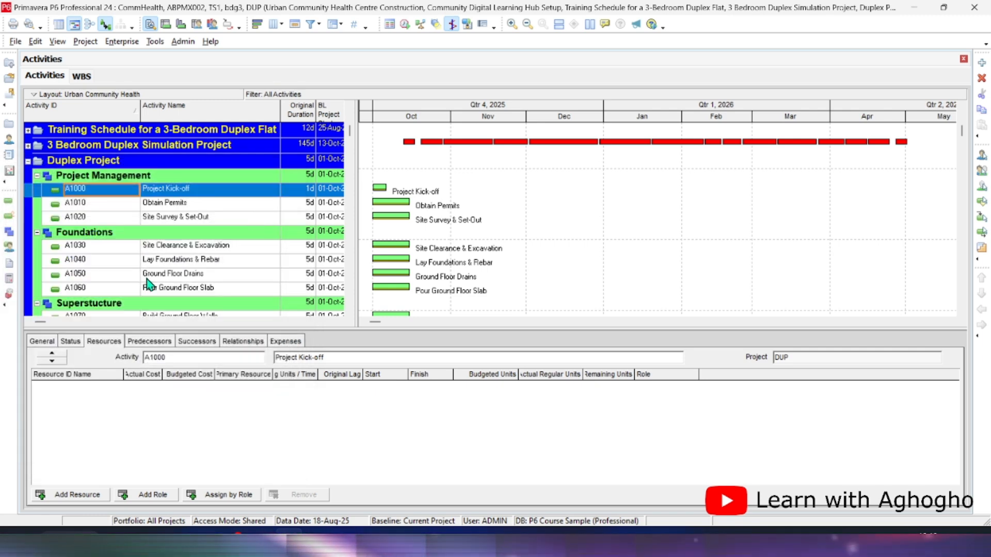
- Examine the general details of the Obtain Permits activity, including its assigned activity calendar
{"action": "left_click", "coordinate": [178, 204]}
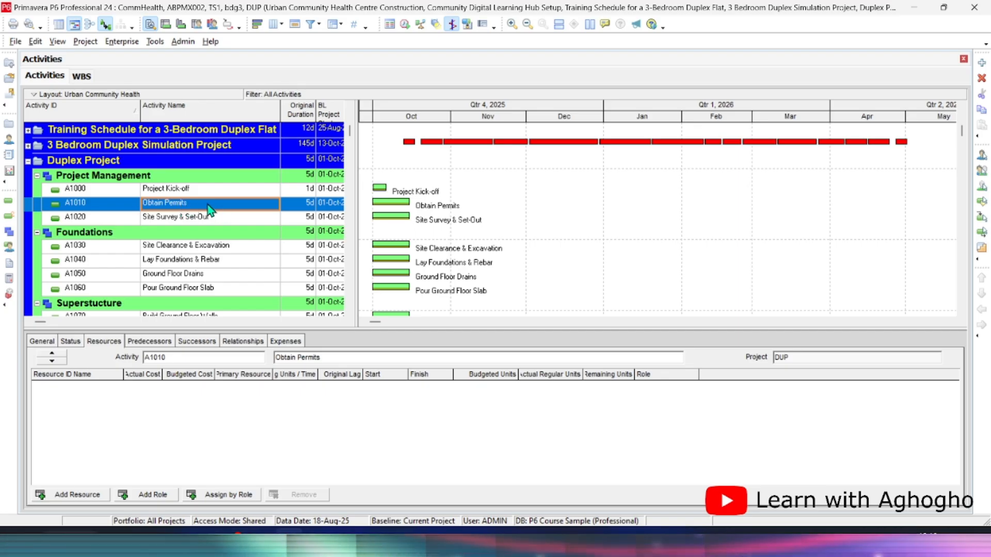
{"action": "left_click", "coordinate": [192, 194]}
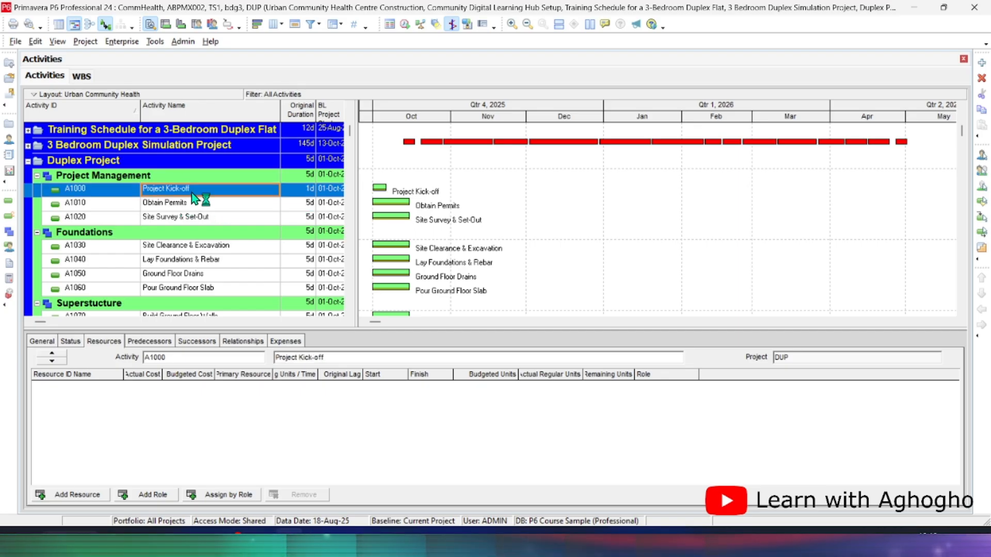
{"action": "left_click", "coordinate": [203, 206]}
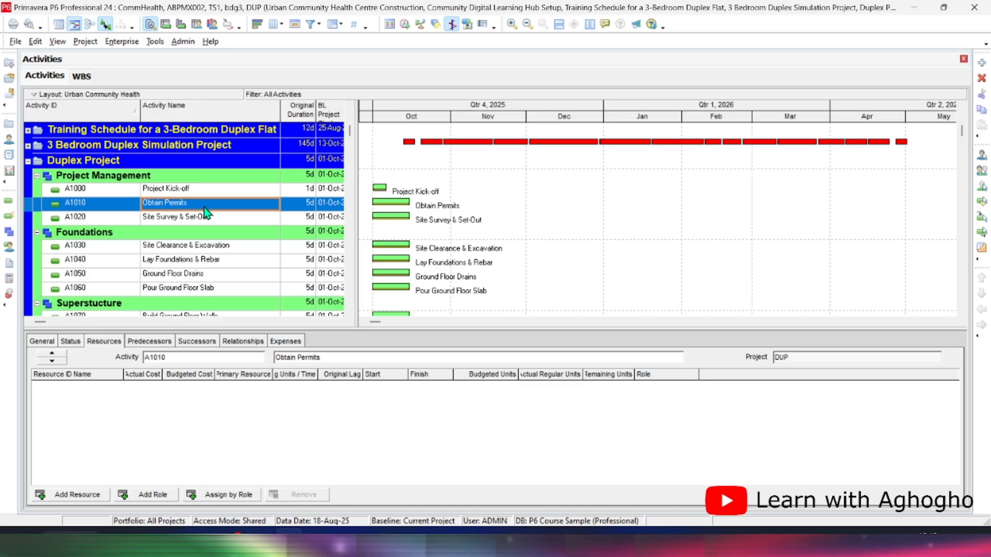
{"action": "left_click", "coordinate": [36, 342]}
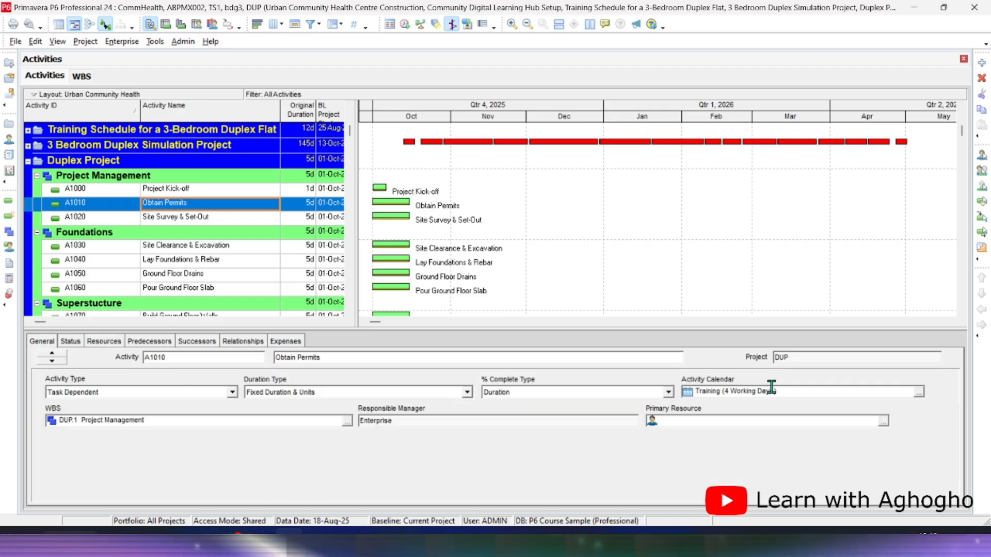
{"action": "left_click", "coordinate": [103, 178]}
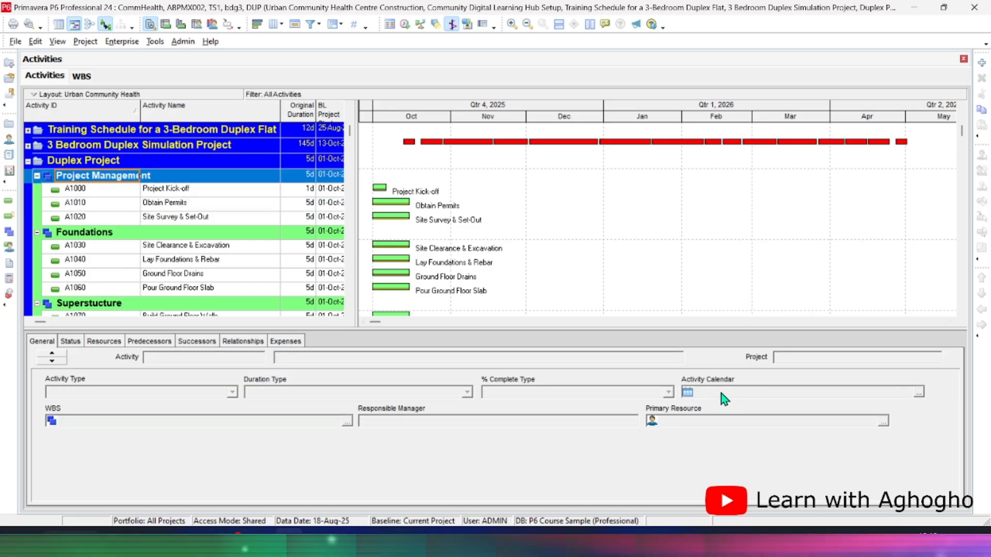
{"action": "left_click", "coordinate": [113, 203]}
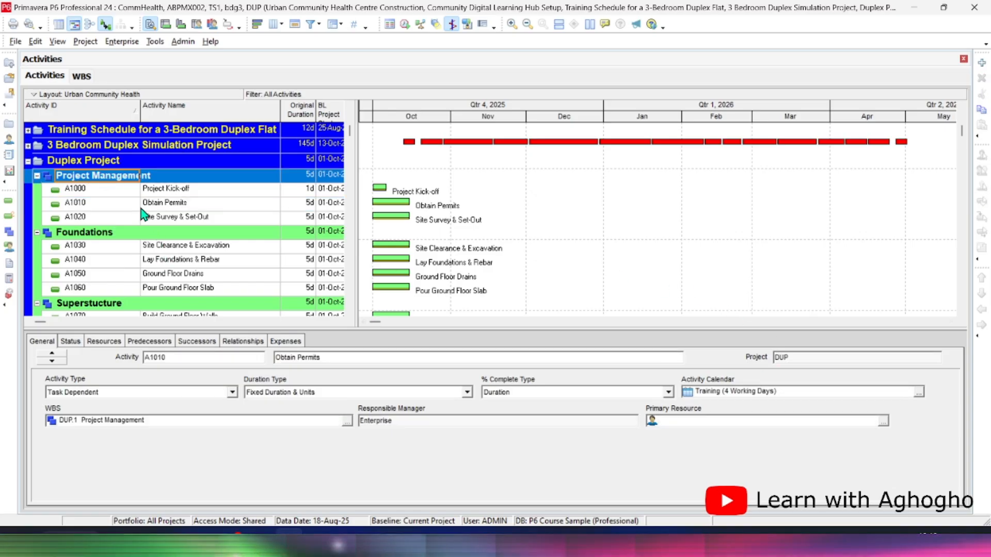
- Assign the Duplex calendar from the project calendars to the Project Kick-off activity (A1000)
{"action": "left_click", "coordinate": [112, 192]}
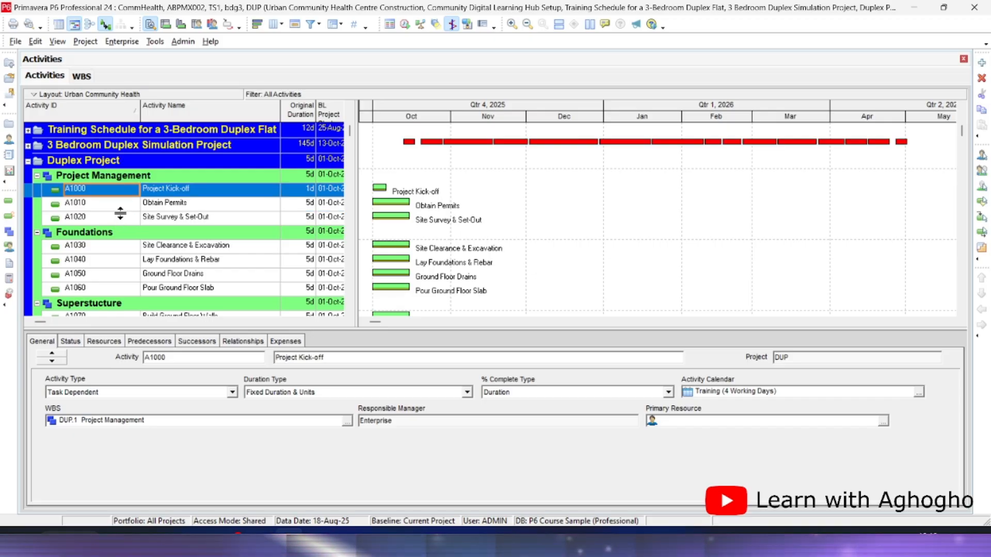
{"action": "left_click", "coordinate": [919, 394]}
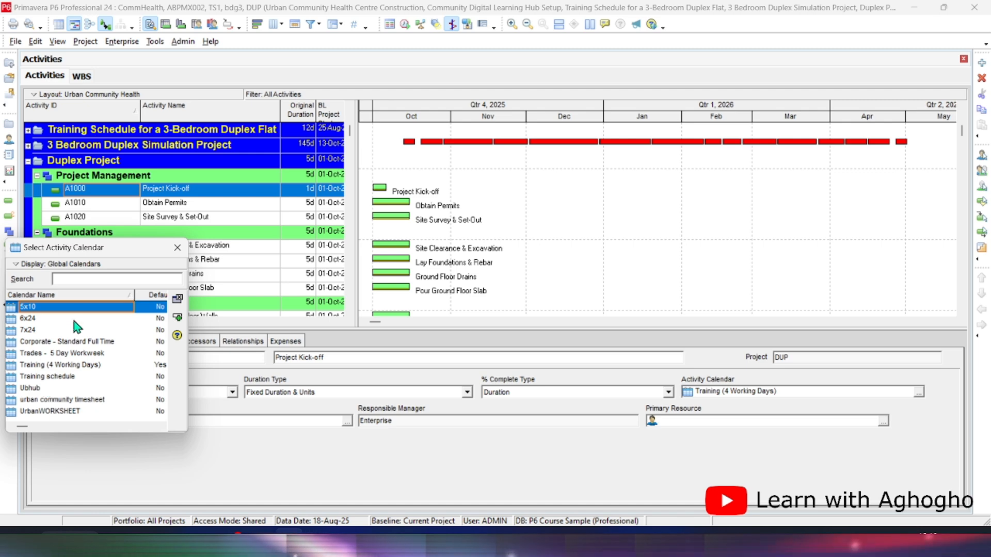
{"action": "left_click", "coordinate": [18, 265]}
{"action": "left_click", "coordinate": [42, 293]}
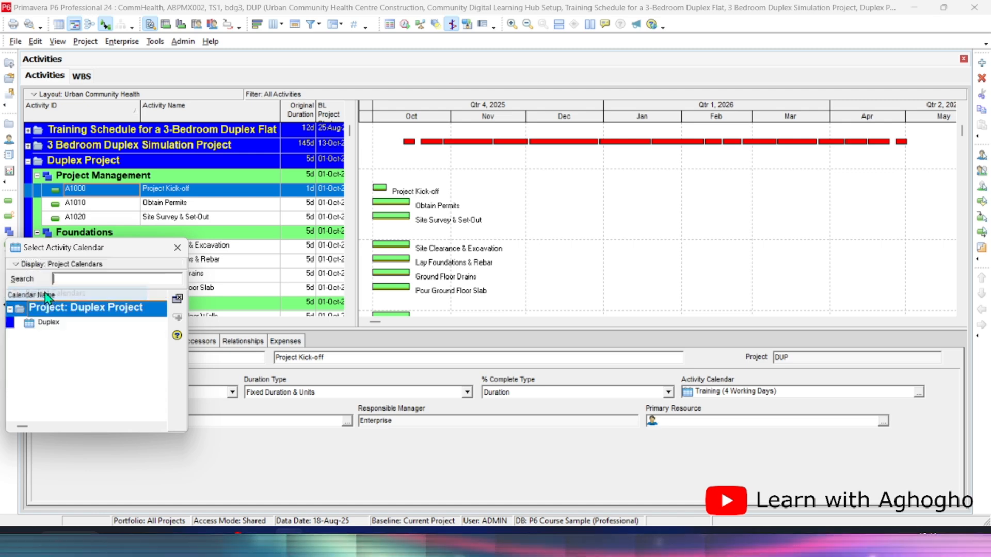
{"action": "left_click", "coordinate": [44, 323]}
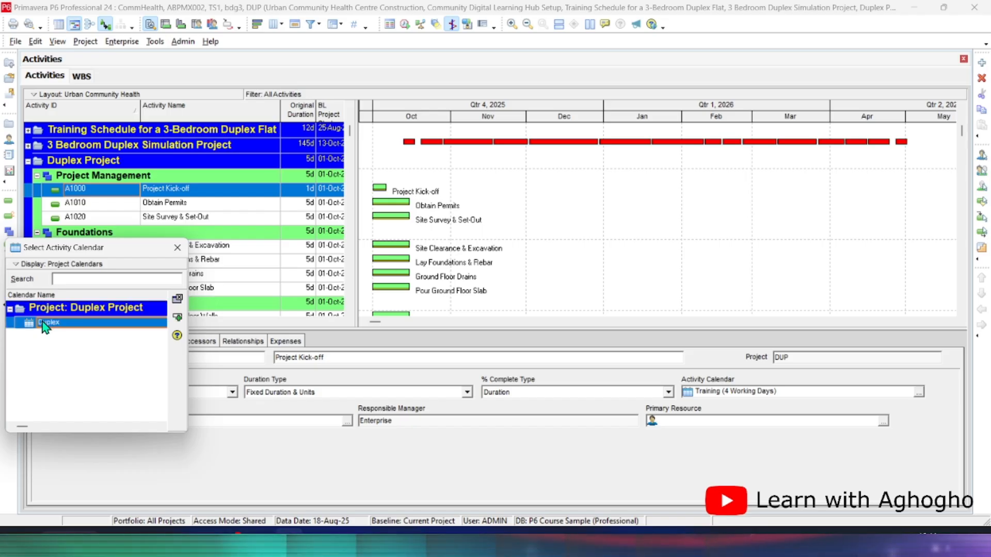
{"action": "double_click", "coordinate": [51, 324]}
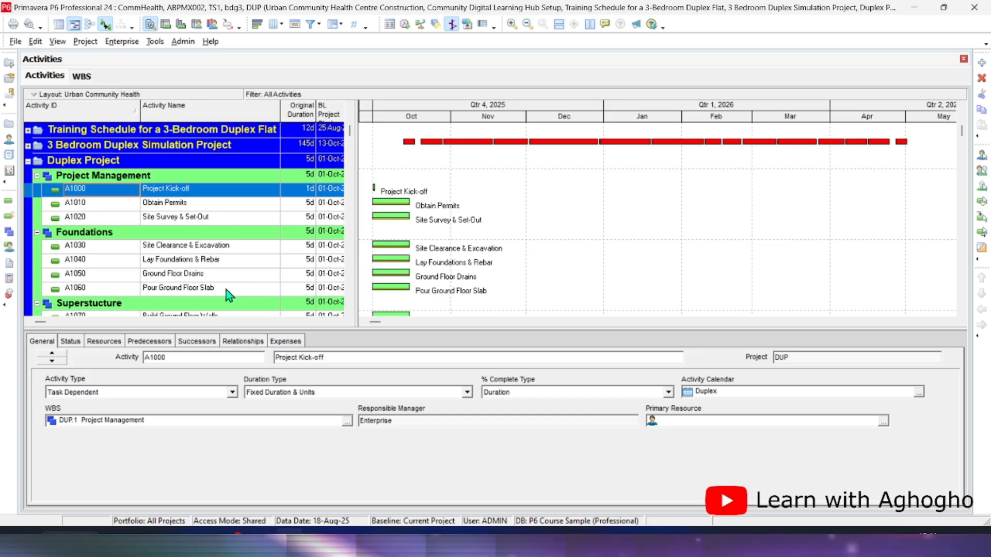
- Assign the Duplex project calendar to the Obtain Permits (A1010) and Site Survey & Set-Out (A1020) activities
{"action": "left_click", "coordinate": [195, 205]}
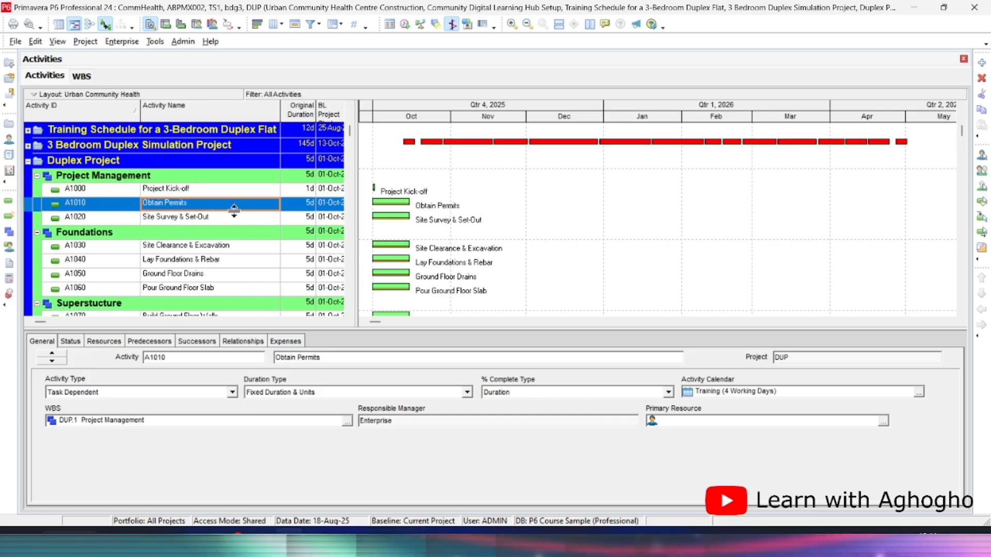
{"action": "left_click", "coordinate": [919, 394]}
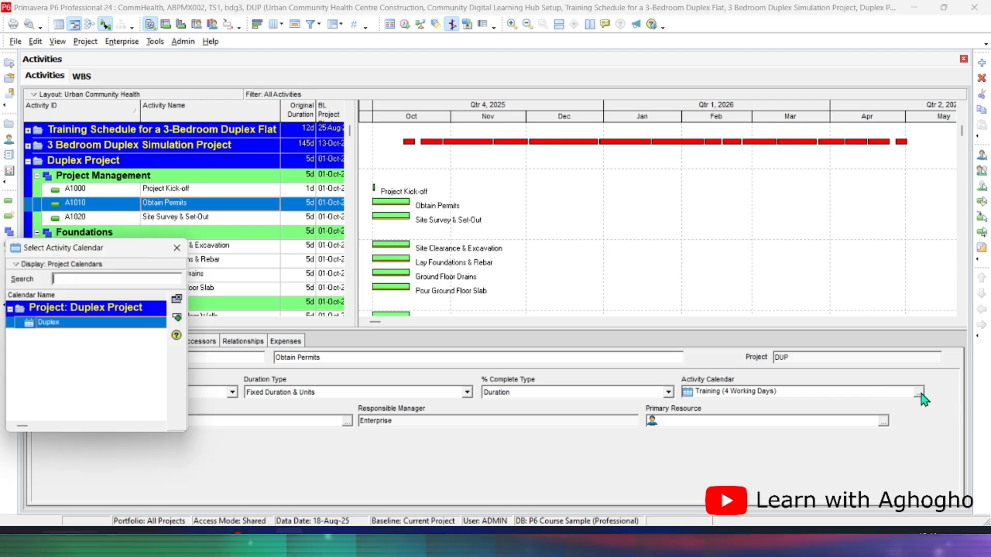
{"action": "left_click", "coordinate": [177, 317]}
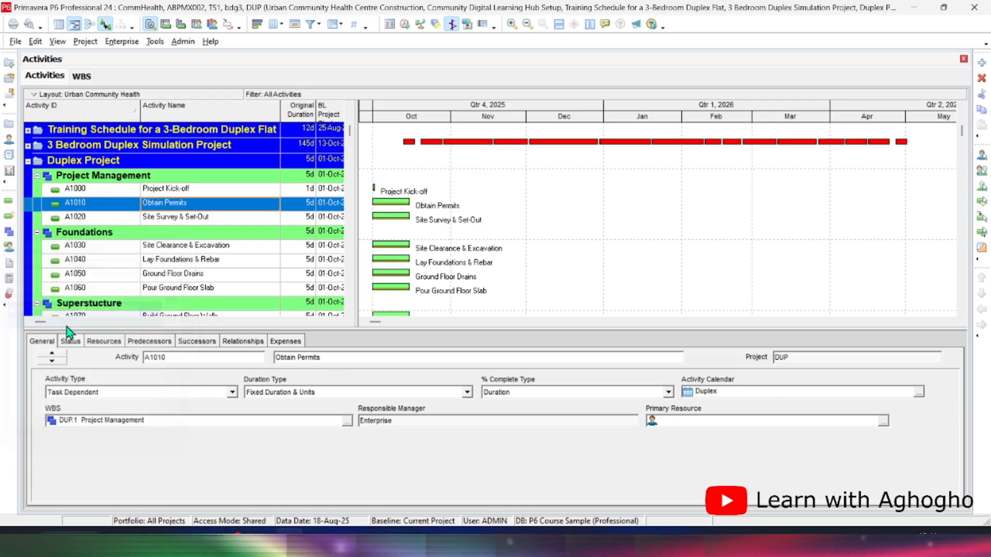
{"action": "left_click", "coordinate": [194, 220]}
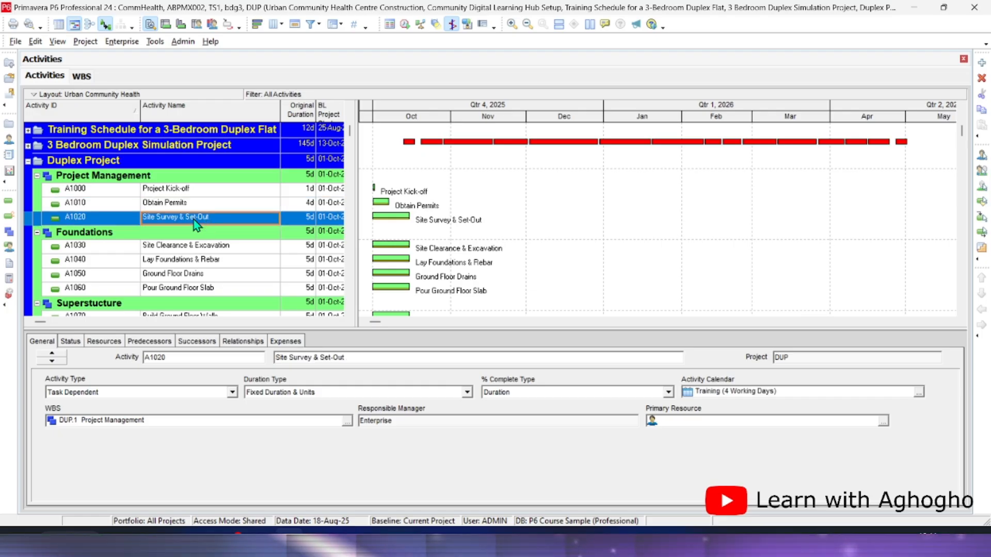
{"action": "left_click", "coordinate": [309, 221]}
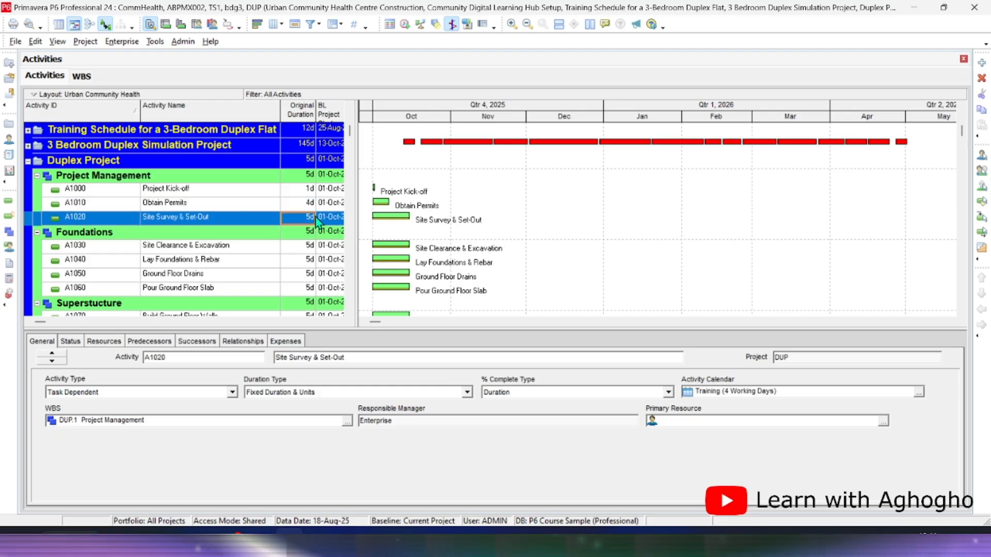
{"action": "left_click", "coordinate": [919, 394]}
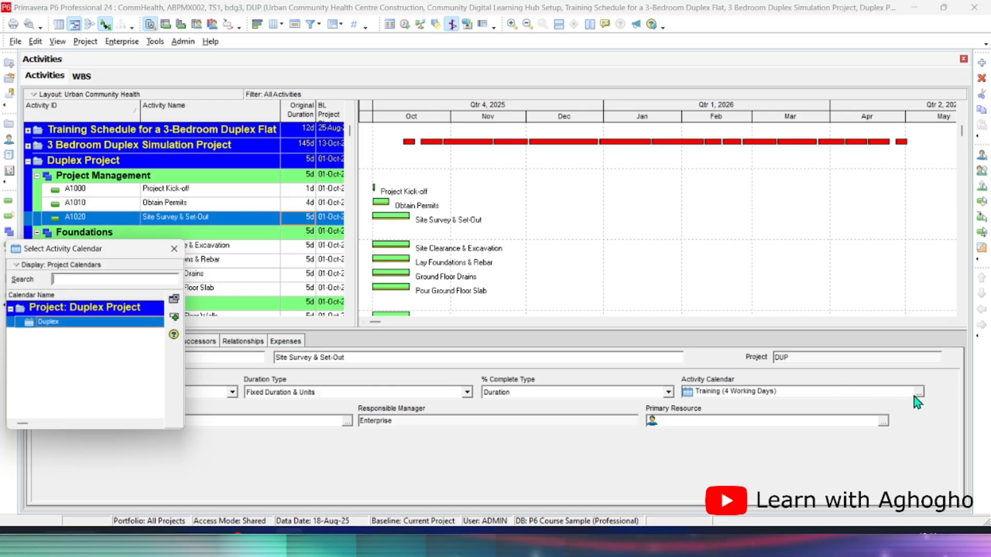
{"action": "double_click", "coordinate": [81, 322]}
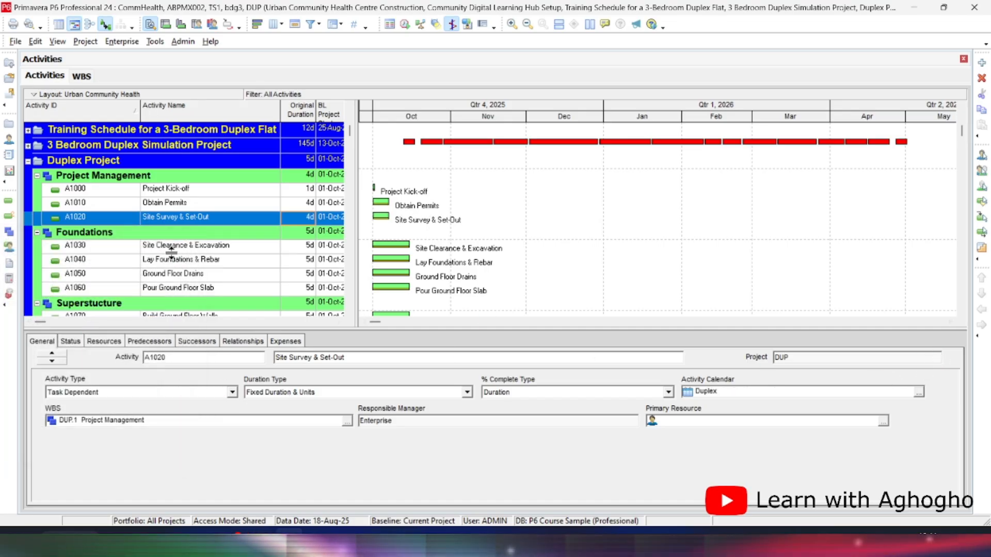
- Set the activity calendar of Site Clearance & Excavation (A1030) and Lay Foundations & Rebar (A1040) to Duplex
{"action": "left_click", "coordinate": [168, 248]}
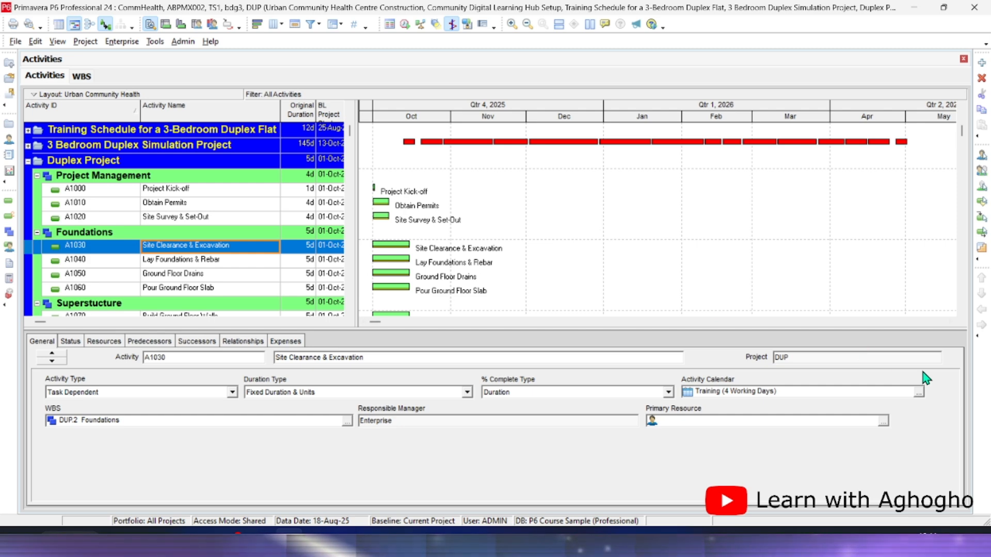
{"action": "left_click", "coordinate": [919, 392]}
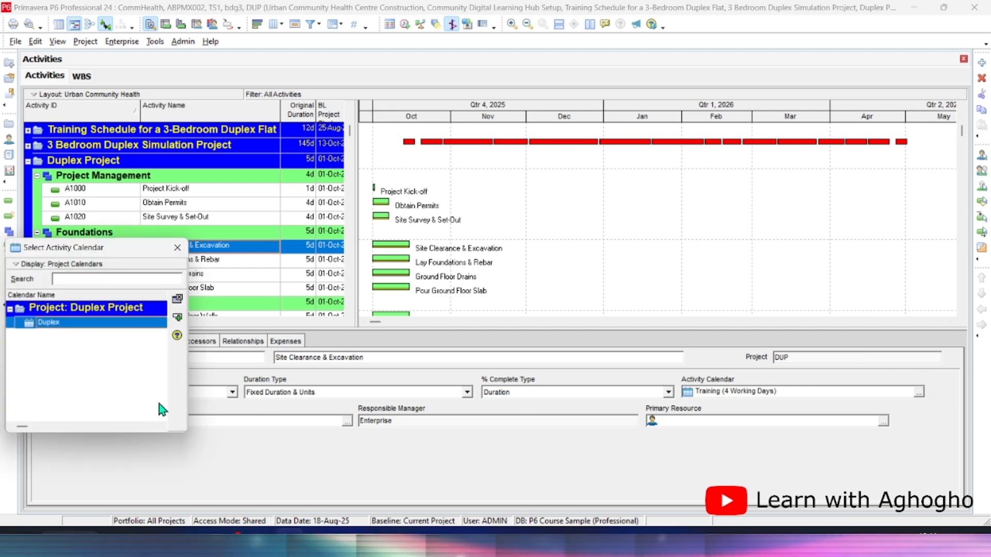
{"action": "double_click", "coordinate": [80, 323]}
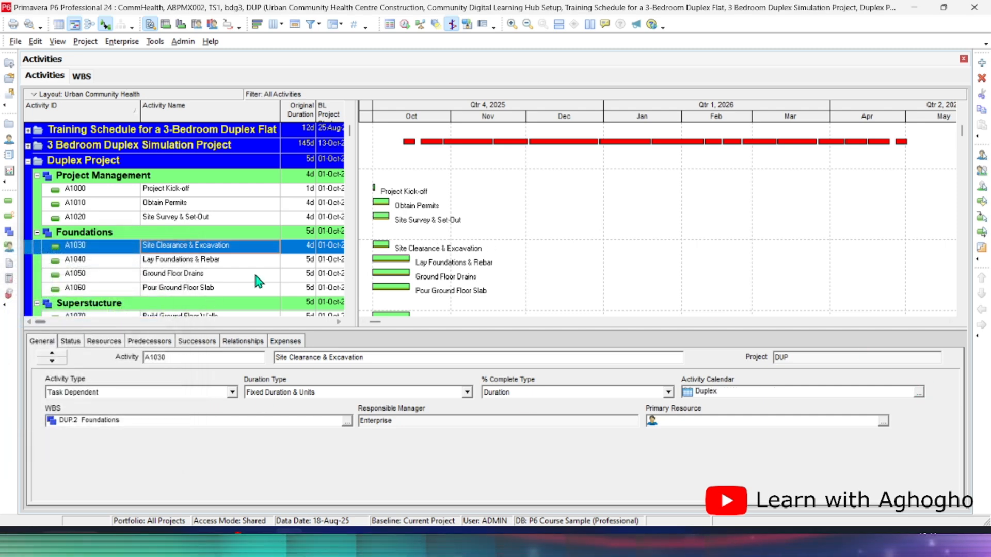
{"action": "left_click", "coordinate": [235, 261]}
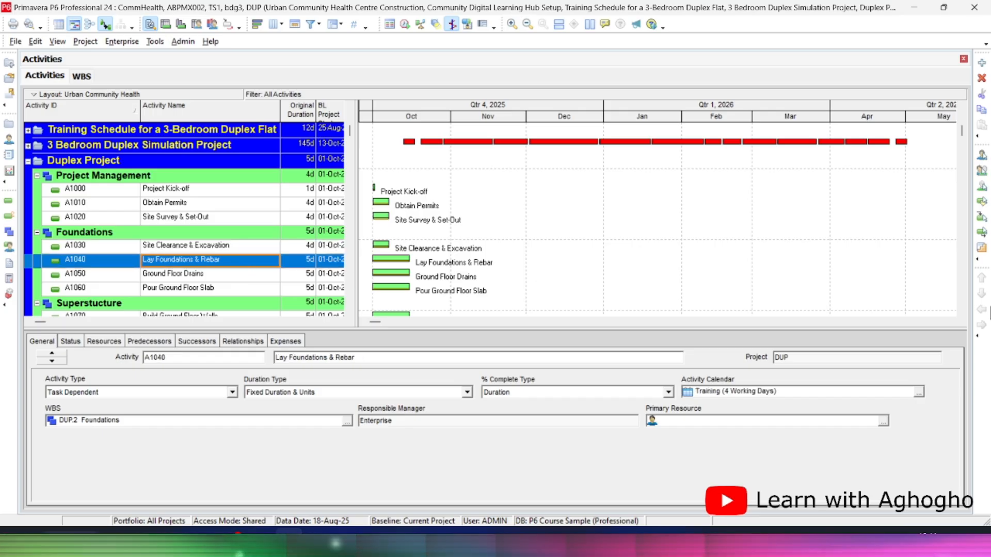
{"action": "left_click", "coordinate": [918, 393]}
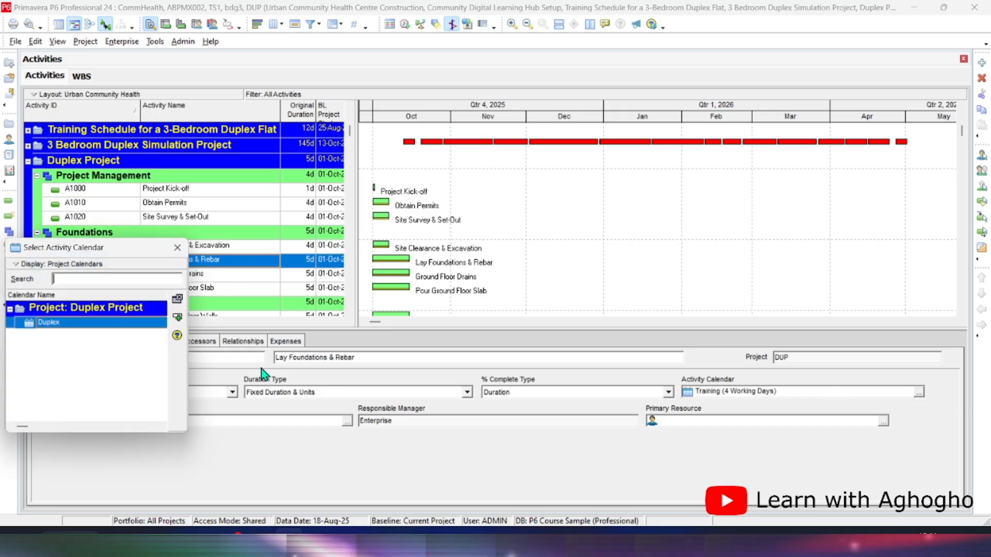
{"action": "double_click", "coordinate": [52, 326]}
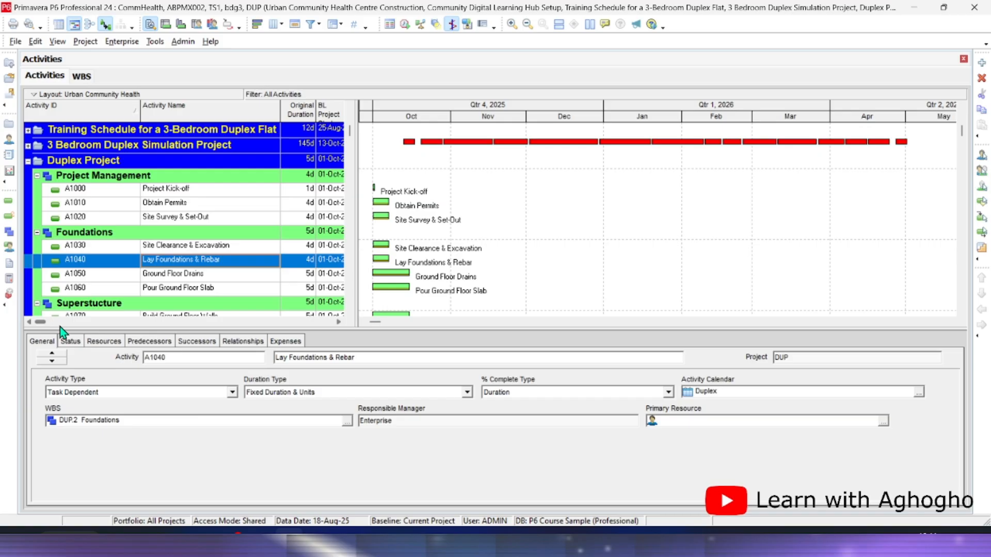
- Assign the Duplex calendar to the remaining Foundations activities, Ground Floor Drains (A1050) and Pour Ground Floor Slab (A1060)
{"action": "left_click", "coordinate": [187, 279]}
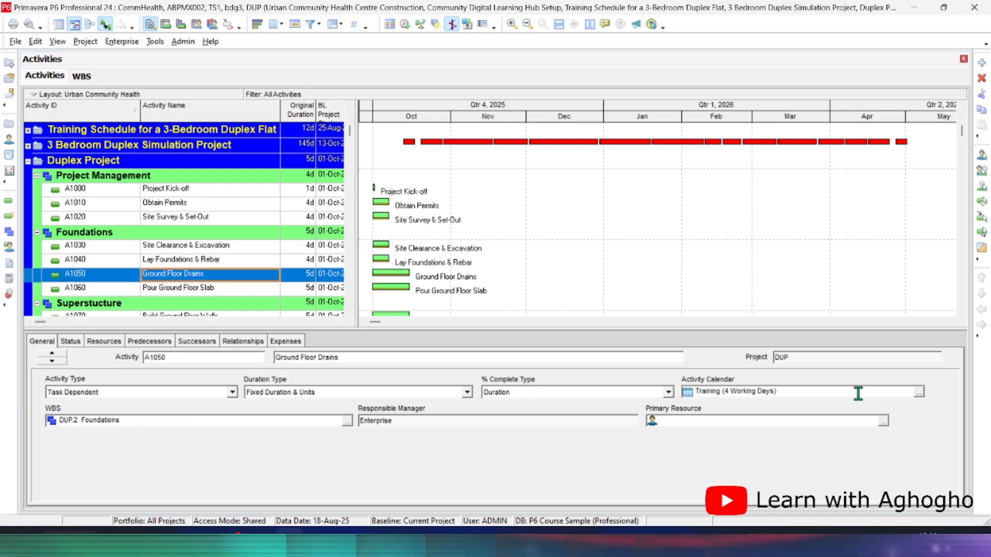
{"action": "left_click", "coordinate": [920, 392]}
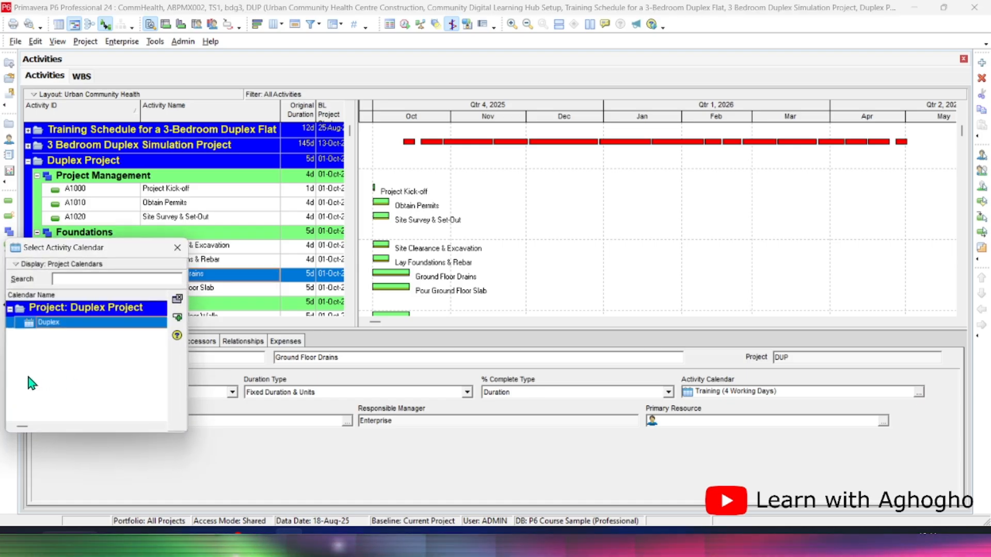
{"action": "double_click", "coordinate": [58, 325]}
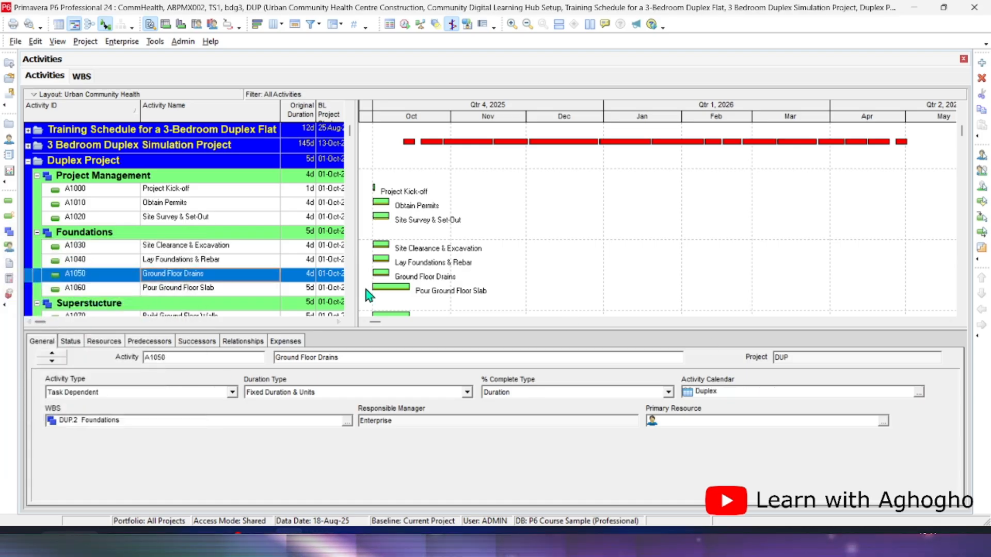
{"action": "scroll", "coordinate": [192, 271], "scroll_direction": "down", "scroll_amount": 1}
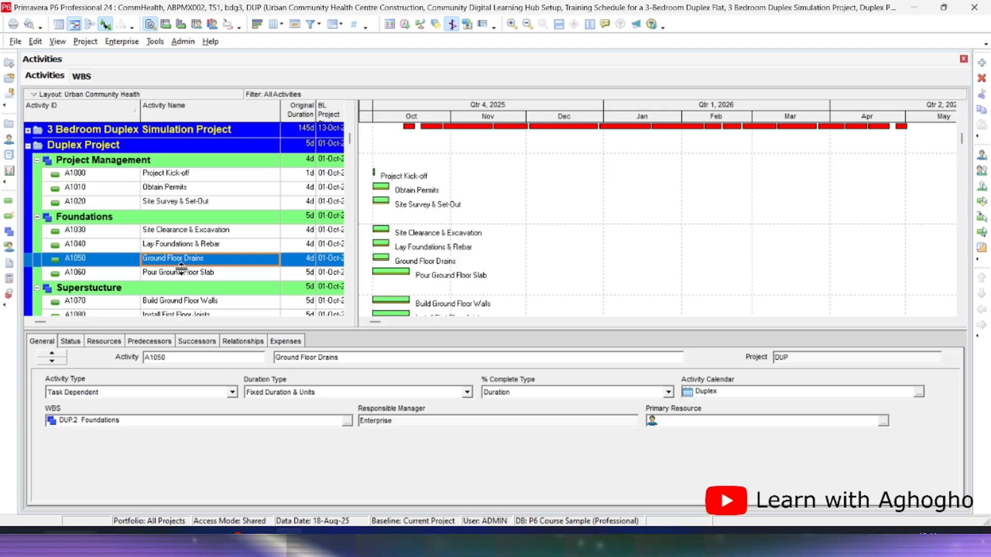
{"action": "left_click", "coordinate": [186, 276]}
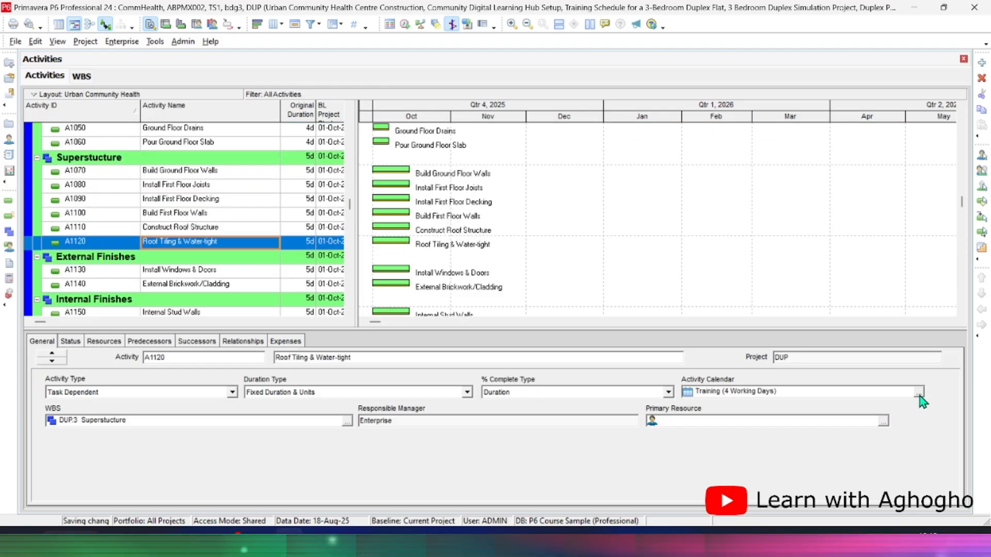
- Assign the Duplex calendar to Roof Tiling & Water-tight (A1120) and Build Ground Floor Walls (A1070)
{"action": "left_click", "coordinate": [919, 393]}
{"action": "double_click", "coordinate": [49, 323]}
{"action": "left_click", "coordinate": [77, 170]}
{"action": "left_click", "coordinate": [919, 393]}
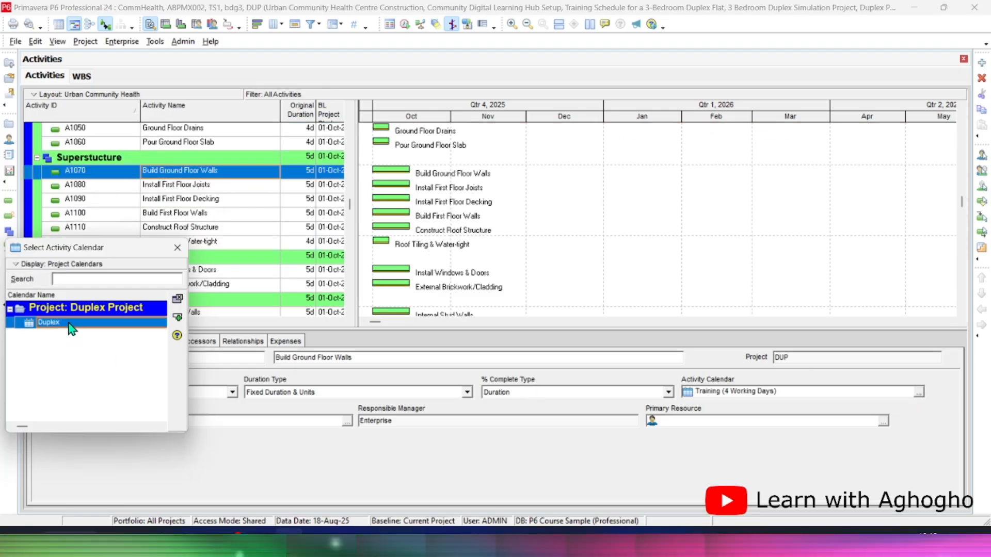
{"action": "double_click", "coordinate": [71, 325]}
- Assign the Duplex calendar to Install First Floor Joists (A1080) and Install First Floor Decking (A1090)
{"action": "left_click", "coordinate": [117, 184]}
{"action": "left_click", "coordinate": [919, 393]}
{"action": "double_click", "coordinate": [49, 322]}
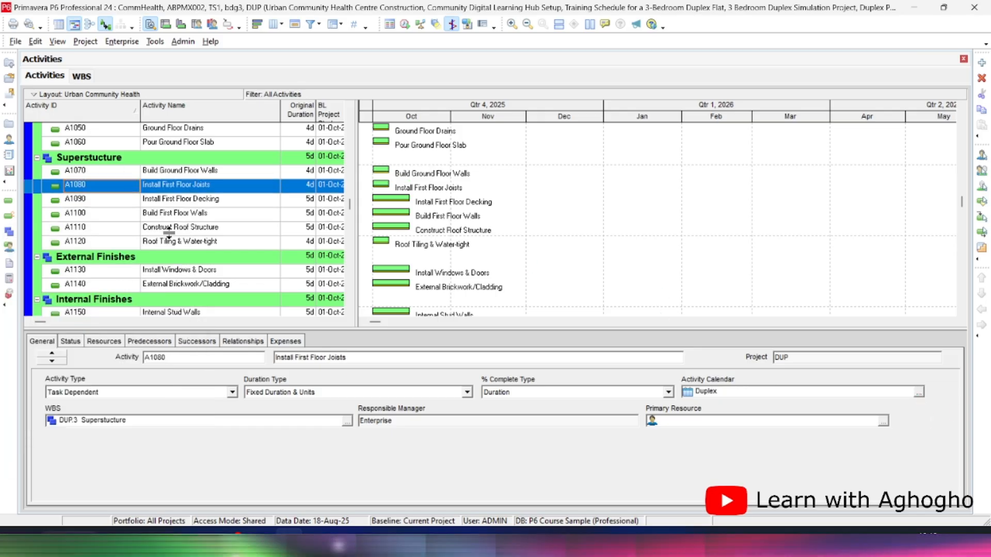
{"action": "left_click", "coordinate": [181, 199]}
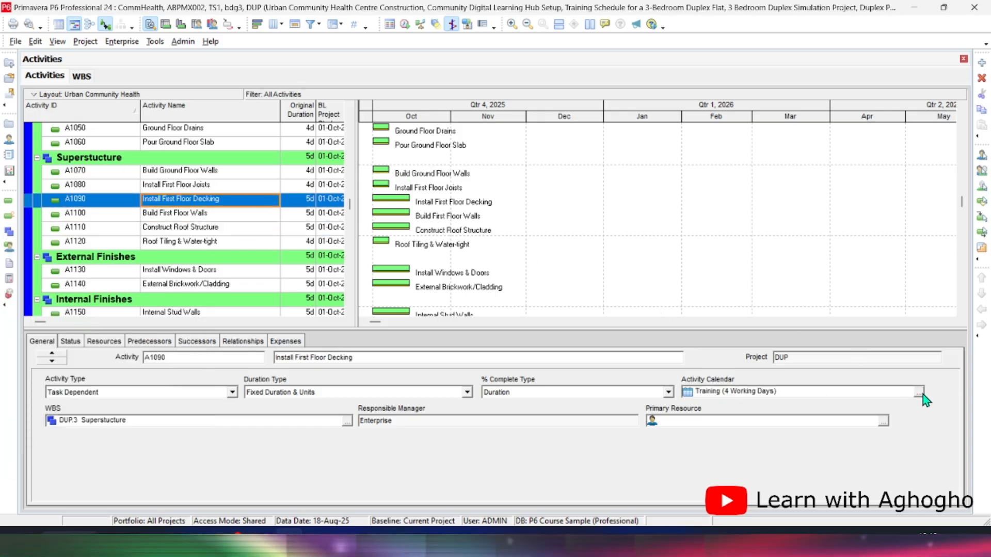
{"action": "left_click", "coordinate": [918, 394]}
{"action": "double_click", "coordinate": [49, 323]}
- Assign the Duplex calendar to Build First Floor Walls (A1100) and Construct Roof Structure (A1110)
{"action": "left_click", "coordinate": [180, 213]}
{"action": "left_click", "coordinate": [919, 393]}
{"action": "double_click", "coordinate": [49, 323]}
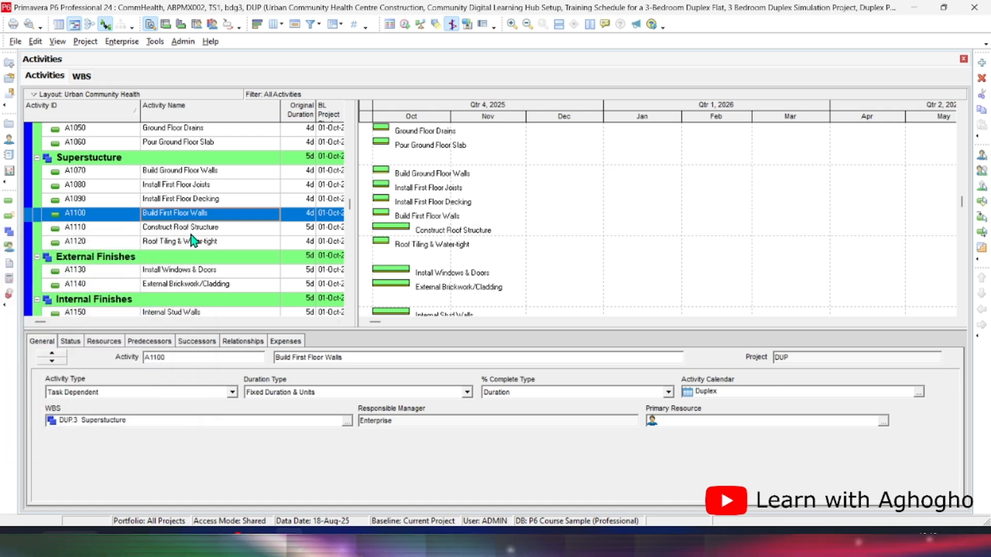
{"action": "left_click", "coordinate": [215, 229]}
{"action": "left_click", "coordinate": [919, 393]}
{"action": "double_click", "coordinate": [49, 323]}
{"action": "left_click", "coordinate": [182, 242]}
{"action": "left_click", "coordinate": [919, 393]}
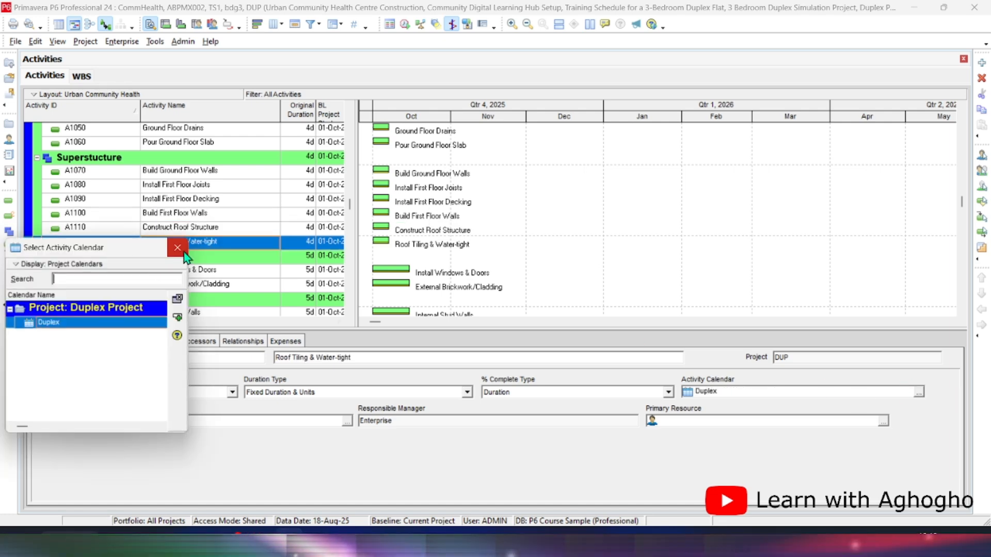
{"action": "left_click", "coordinate": [177, 248]}
- Assign the Duplex calendar to the External Finishes activities Install Windows & Doors (A1130) and External Brickwork/Cladding (A1140)
{"action": "left_click", "coordinate": [181, 269]}
{"action": "left_click", "coordinate": [919, 394]}
{"action": "double_click", "coordinate": [49, 322]}
{"action": "left_click", "coordinate": [196, 286]}
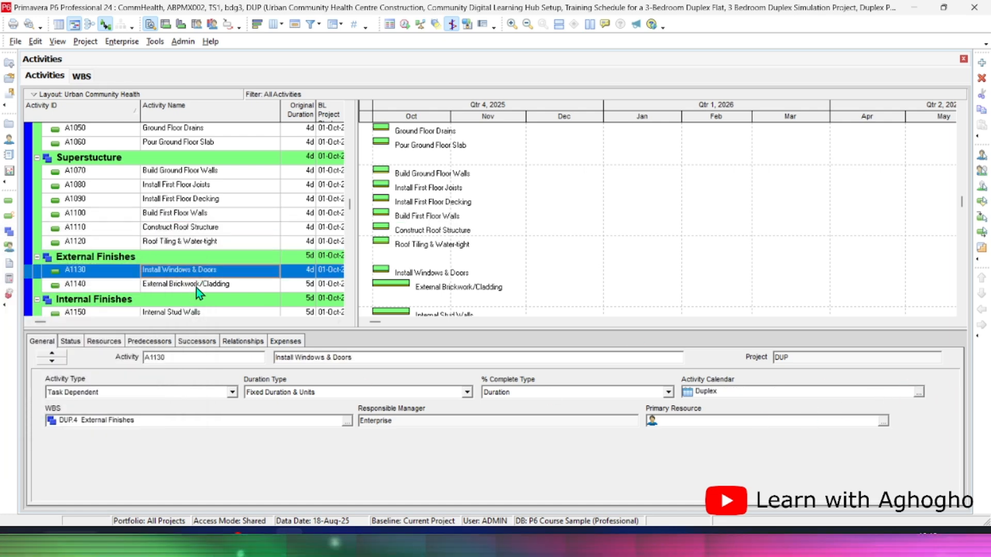
{"action": "left_click", "coordinate": [919, 394]}
{"action": "double_click", "coordinate": [49, 322]}
- Assign the Duplex calendar to the Internal Finishes activity Internal Stud Walls (A1150)
{"action": "scroll", "coordinate": [212, 253], "scroll_direction": "down", "scroll_amount": 2}
{"action": "left_click", "coordinate": [213, 255]}
{"action": "left_click", "coordinate": [919, 394]}
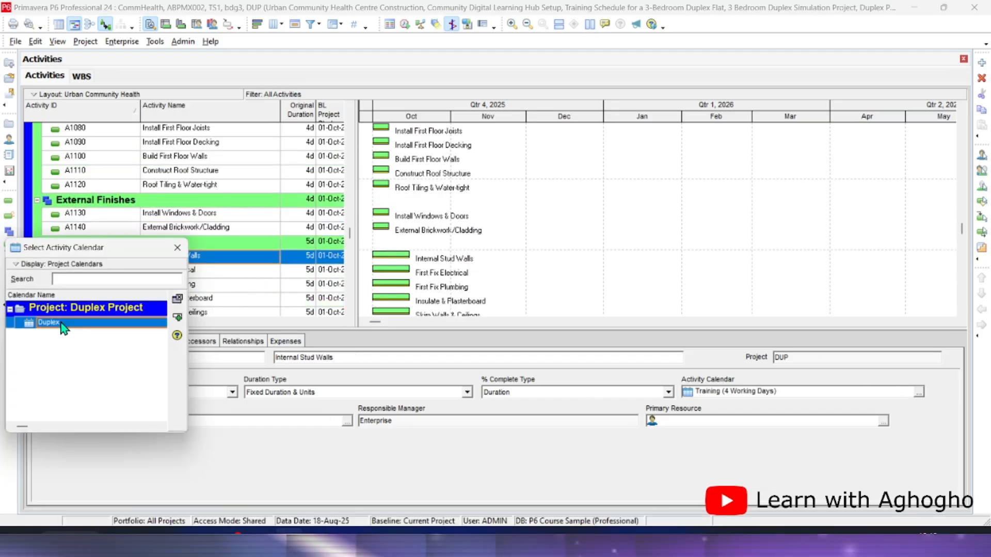
{"action": "double_click", "coordinate": [49, 322]}
- Assign the Duplex calendar to First Fix Electrical (A1160) and First Fix Plumbing (A1170)
{"action": "left_click", "coordinate": [213, 269]}
{"action": "left_click", "coordinate": [919, 393]}
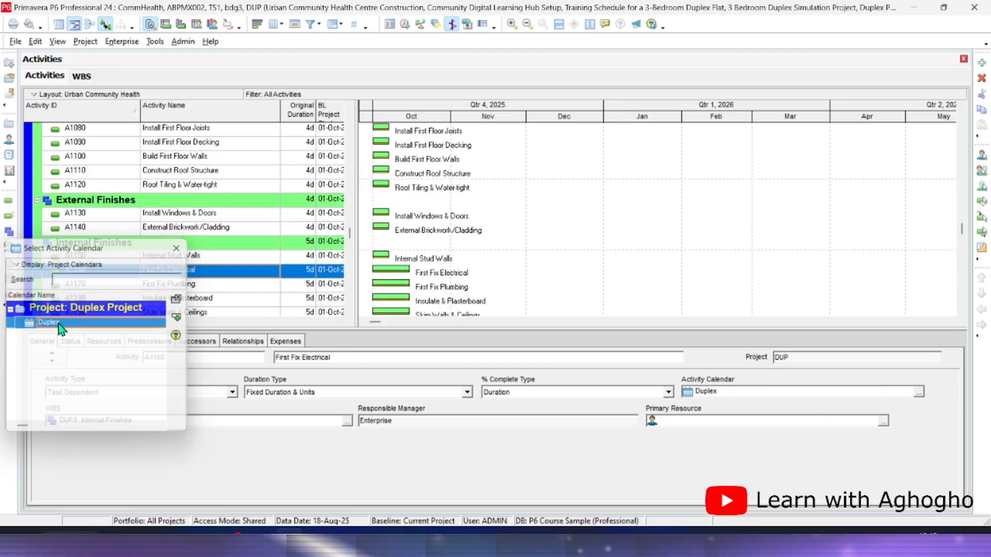
{"action": "double_click", "coordinate": [49, 322]}
{"action": "left_click", "coordinate": [213, 283]}
{"action": "left_click", "coordinate": [919, 393]}
{"action": "double_click", "coordinate": [49, 323]}
{"action": "scroll", "coordinate": [258, 298], "scroll_direction": "down", "scroll_amount": 2}
{"action": "left_click", "coordinate": [258, 270]}
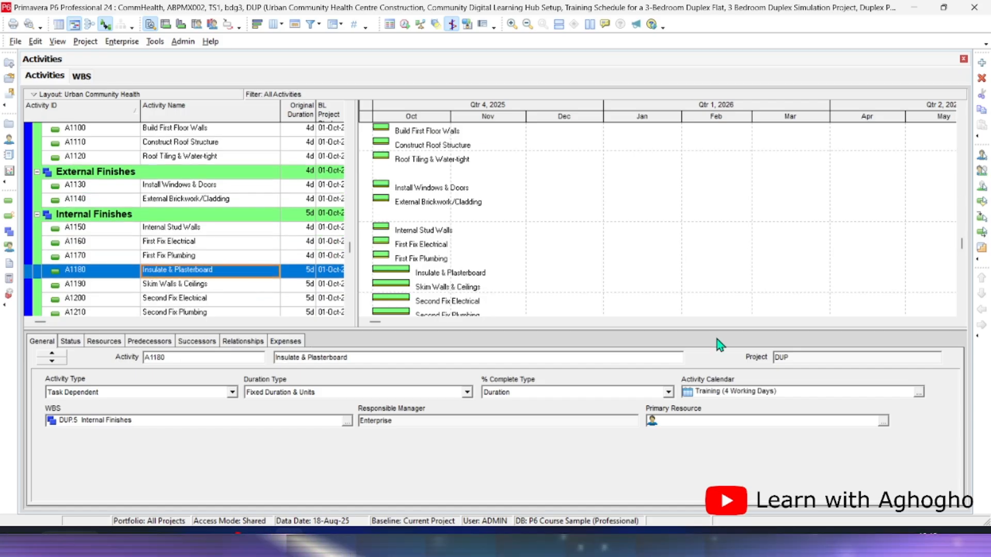
{"action": "left_click", "coordinate": [919, 394]}
{"action": "double_click", "coordinate": [49, 323]}
{"action": "scroll", "coordinate": [194, 242], "scroll_direction": "down", "scroll_amount": 2}
{"action": "left_click", "coordinate": [194, 229]}
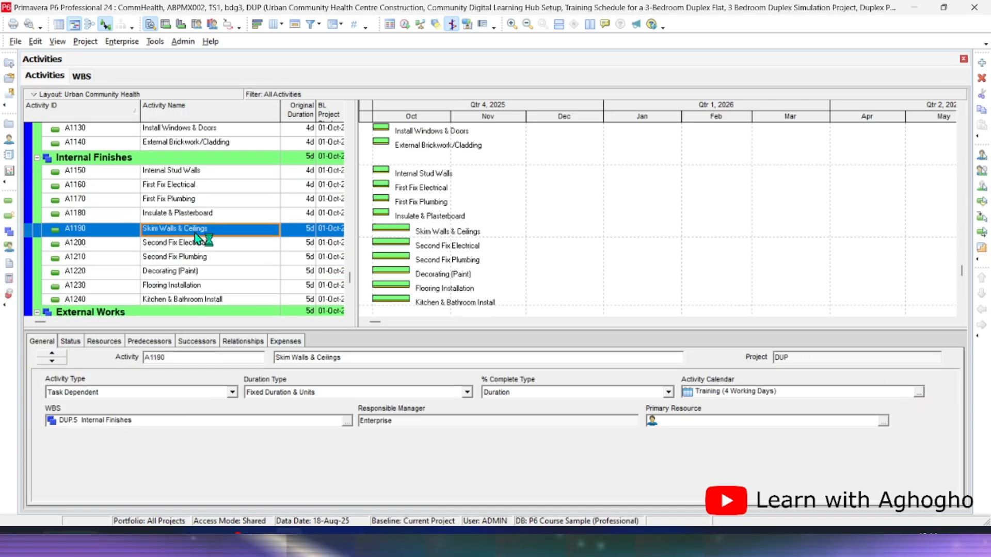
{"action": "left_click", "coordinate": [196, 216]}
{"action": "key", "text": "ctrl+z"}
- Assign the Duplex calendar to Insulate & Plasterboard (A1180) and Skim Walls & Ceilings (A1190)
{"action": "left_click", "coordinate": [920, 394]}
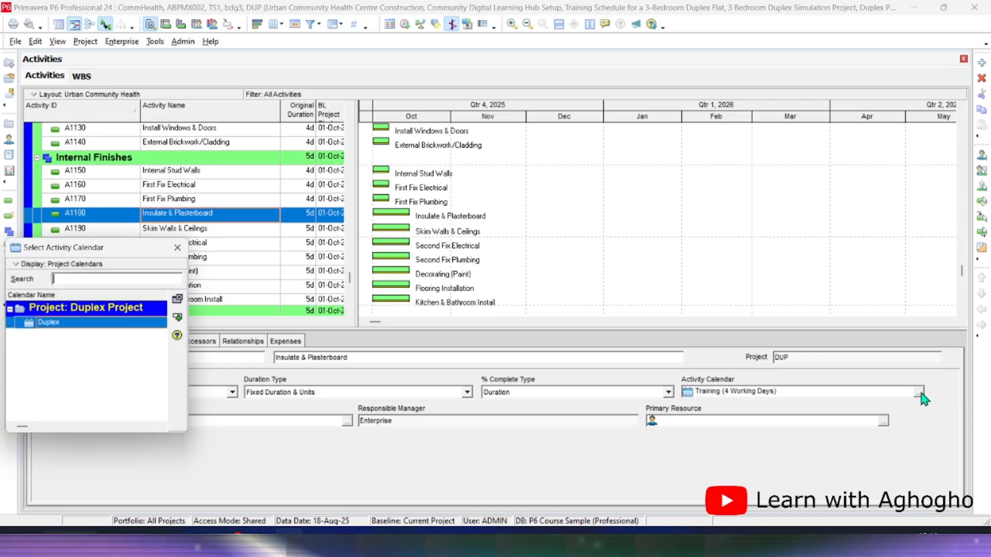
{"action": "double_click", "coordinate": [72, 322]}
{"action": "left_click", "coordinate": [177, 234]}
{"action": "left_click", "coordinate": [919, 393]}
{"action": "double_click", "coordinate": [72, 321]}
- Assign the Duplex calendar to Second Fix Electrical (A1200) and Second Fix Plumbing (A1210)
{"action": "left_click", "coordinate": [191, 244]}
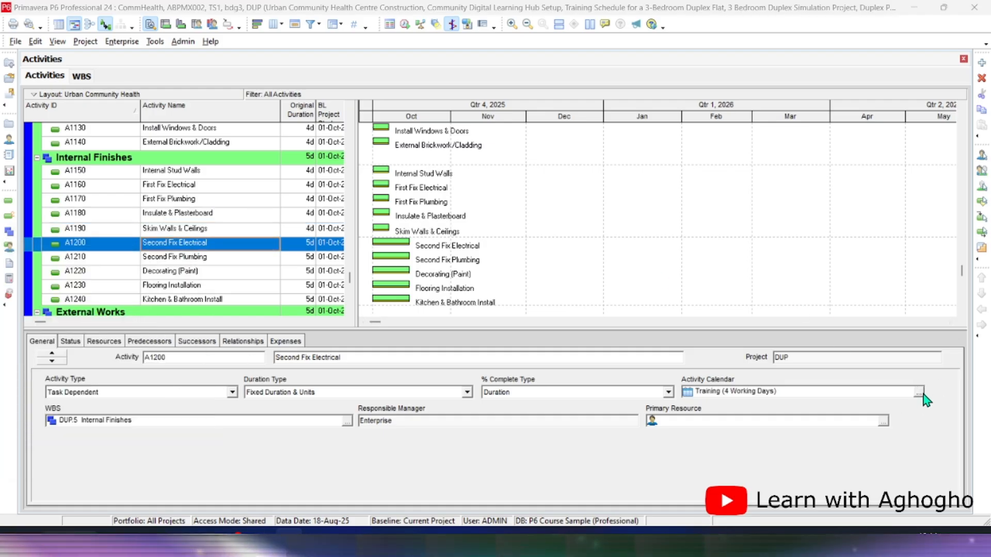
{"action": "left_click", "coordinate": [918, 394]}
{"action": "double_click", "coordinate": [71, 321]}
{"action": "scroll", "coordinate": [181, 261], "scroll_direction": "down", "scroll_amount": 1}
{"action": "left_click", "coordinate": [183, 243]}
{"action": "left_click", "coordinate": [919, 393]}
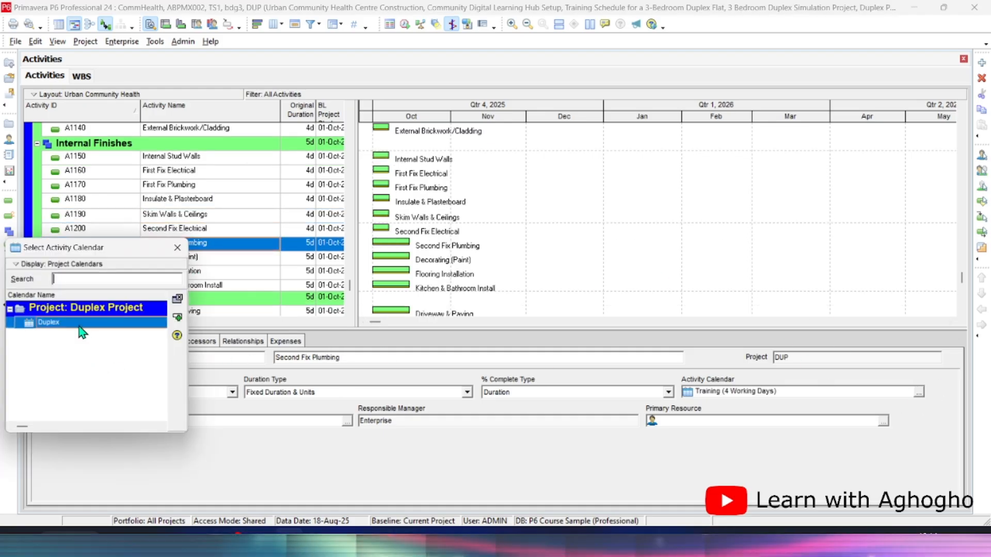
{"action": "double_click", "coordinate": [71, 321]}
- Assign the Duplex calendar to Decorating (Paint) (A1220) and Flooring Installation (A1230)
{"action": "scroll", "coordinate": [192, 238], "scroll_direction": "down", "scroll_amount": 2}
{"action": "left_click", "coordinate": [191, 230]}
{"action": "left_click", "coordinate": [919, 393]}
{"action": "double_click", "coordinate": [72, 321]}
{"action": "left_click", "coordinate": [197, 242]}
{"action": "left_click", "coordinate": [919, 393]}
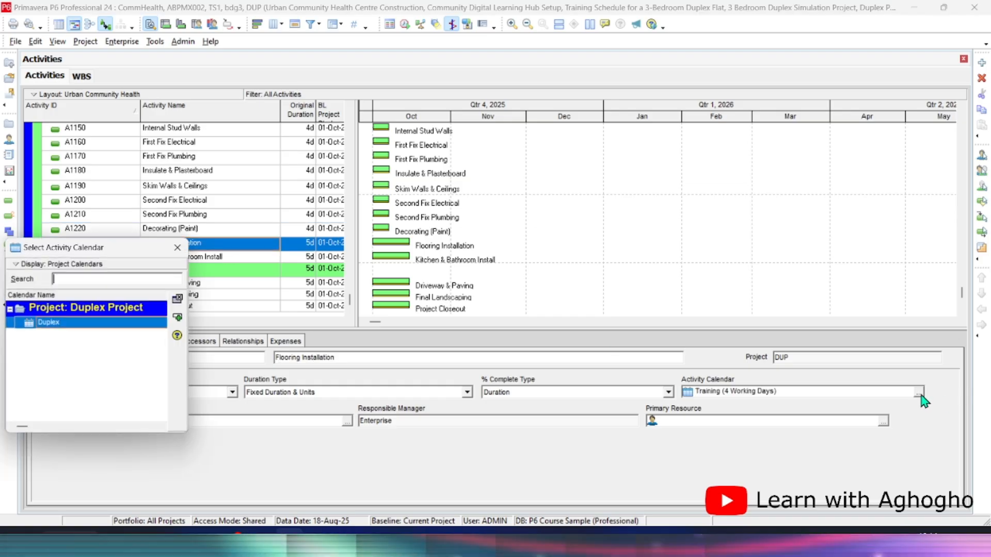
{"action": "double_click", "coordinate": [72, 321]}
- Assign the Duplex calendar to Kitchen & Bathroom Install (A1240) and Driveway & Paving (A1250)
{"action": "left_click", "coordinate": [195, 257]}
{"action": "left_click", "coordinate": [919, 393]}
{"action": "double_click", "coordinate": [72, 321]}
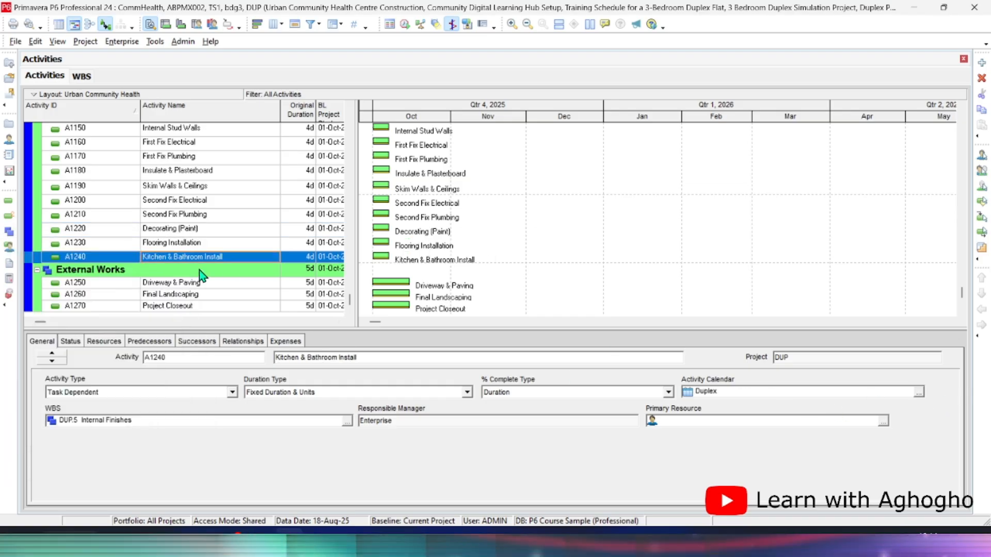
{"action": "left_click", "coordinate": [217, 282]}
{"action": "left_click", "coordinate": [919, 394]}
{"action": "double_click", "coordinate": [72, 321]}
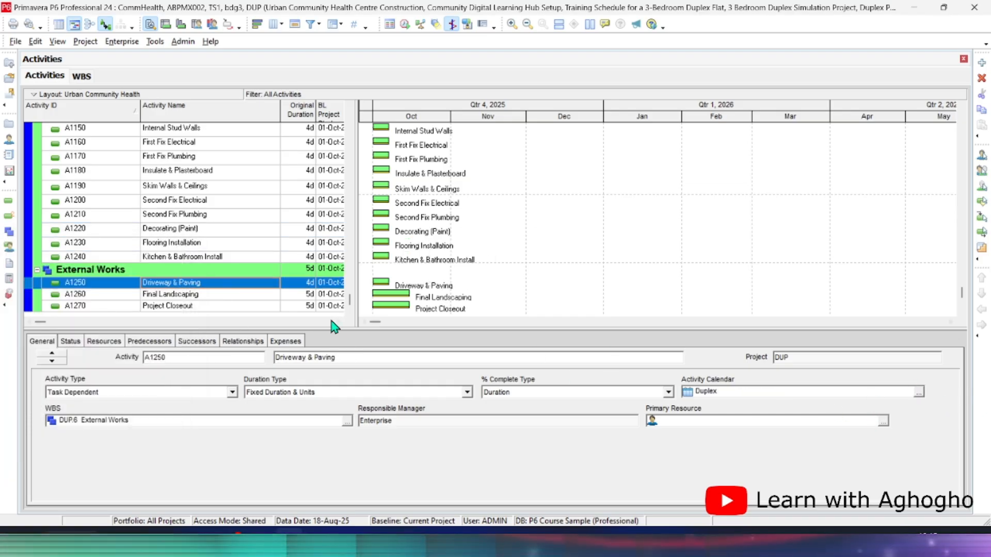
- Assign the Duplex calendar to the last External Works activities, Final Landscaping (A1260) and Project Closeout (A1270)
{"action": "left_click", "coordinate": [207, 294]}
{"action": "left_click", "coordinate": [919, 394]}
{"action": "double_click", "coordinate": [72, 321]}
{"action": "left_click", "coordinate": [207, 306]}
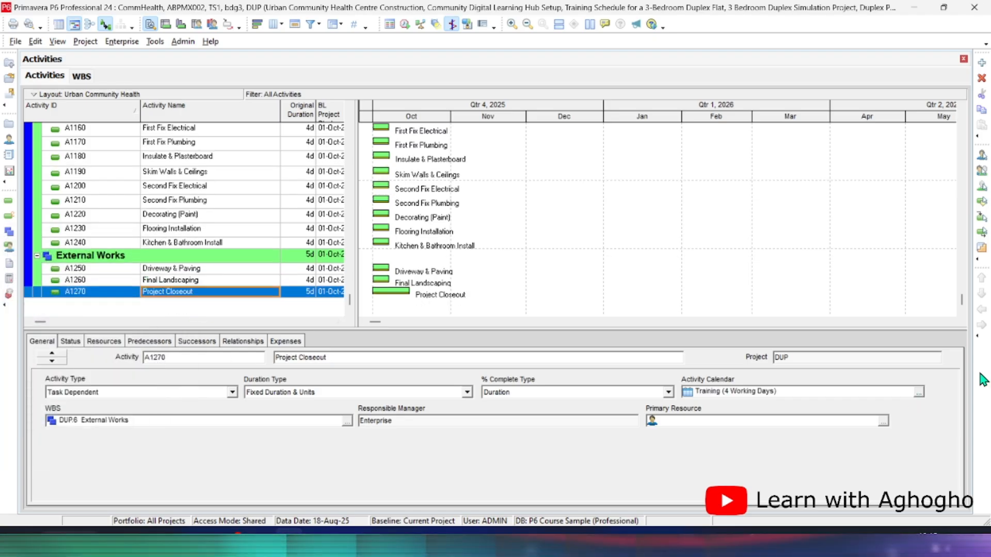
{"action": "left_click", "coordinate": [919, 393]}
{"action": "double_click", "coordinate": [51, 322]}
- Set the original duration of Obtain Permits (A1010) to 10 days and Site Survey & Set-Out (A1020) to 2 days
{"action": "scroll", "coordinate": [244, 233], "scroll_direction": "up", "scroll_amount": 7}
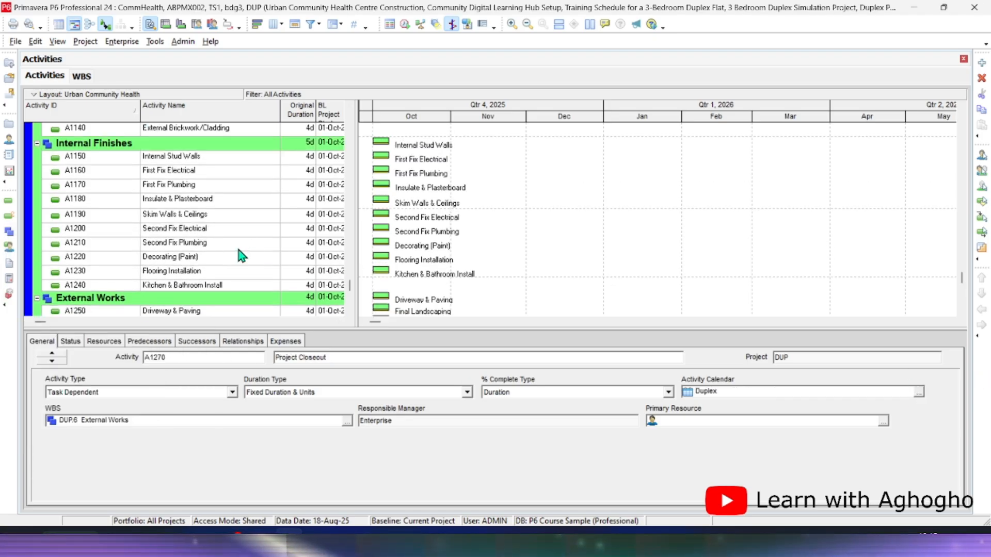
{"action": "scroll", "coordinate": [243, 231], "scroll_direction": "up", "scroll_amount": 2}
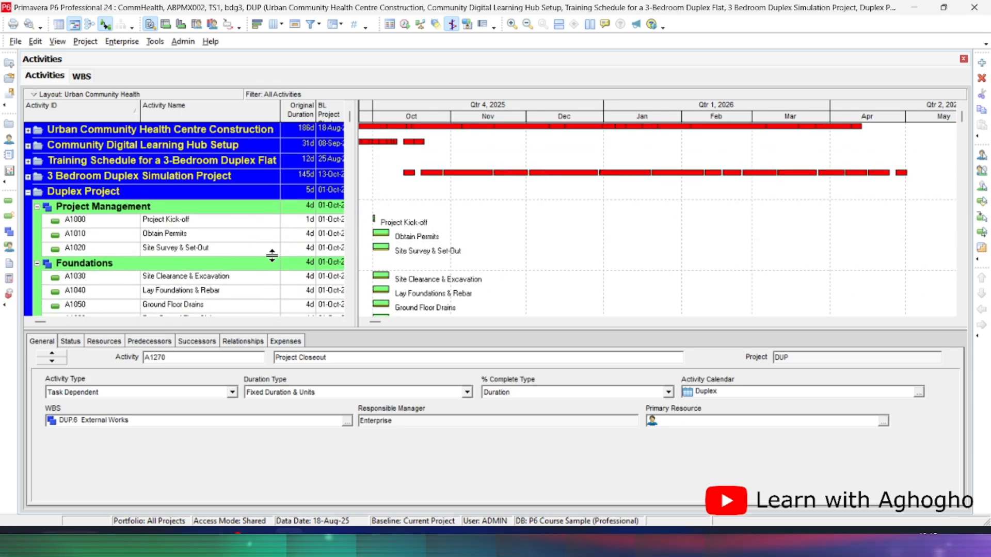
{"action": "scroll", "coordinate": [289, 240], "scroll_direction": "down", "scroll_amount": 1}
{"action": "left_click", "coordinate": [198, 208]}
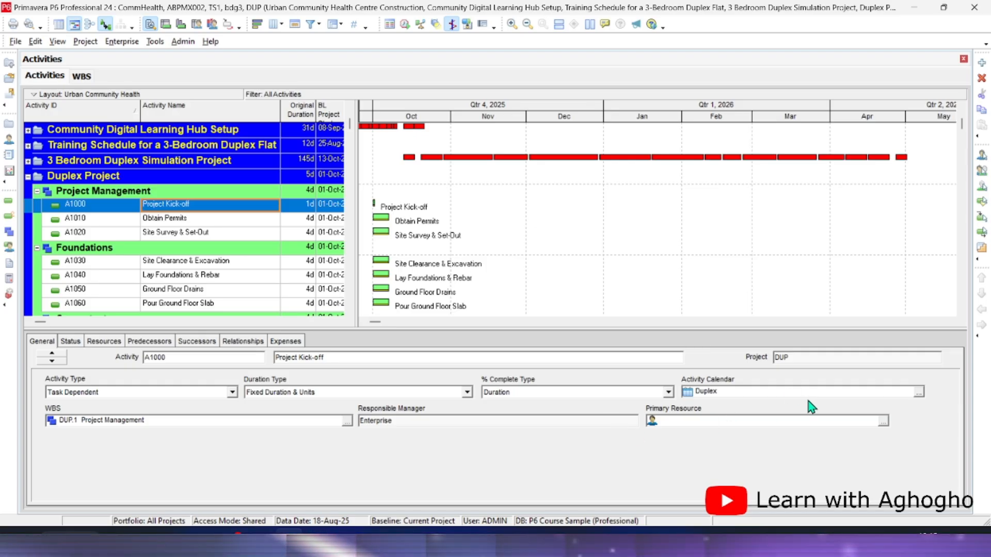
{"action": "left_click", "coordinate": [188, 221]}
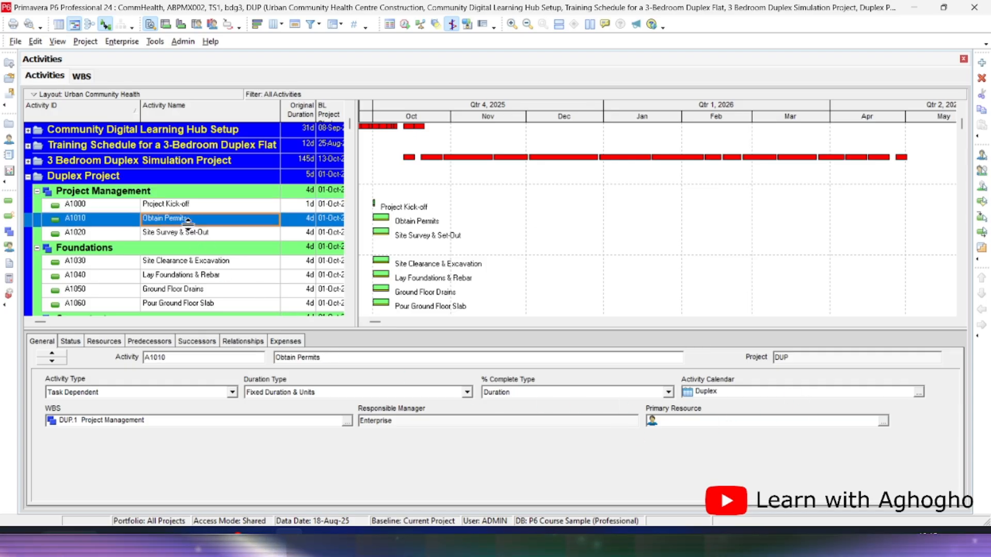
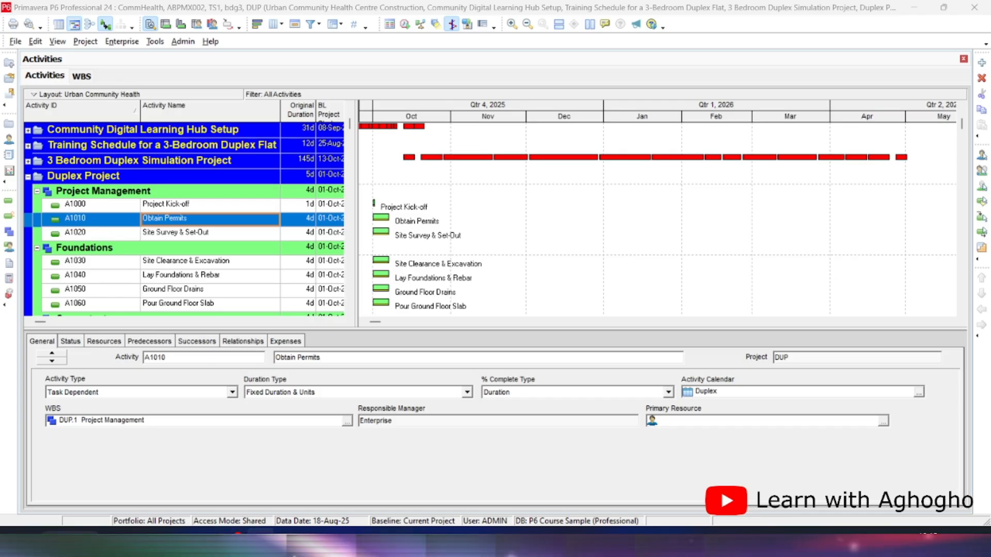
{"action": "left_click", "coordinate": [312, 223]}
{"action": "type", "text": "10"}
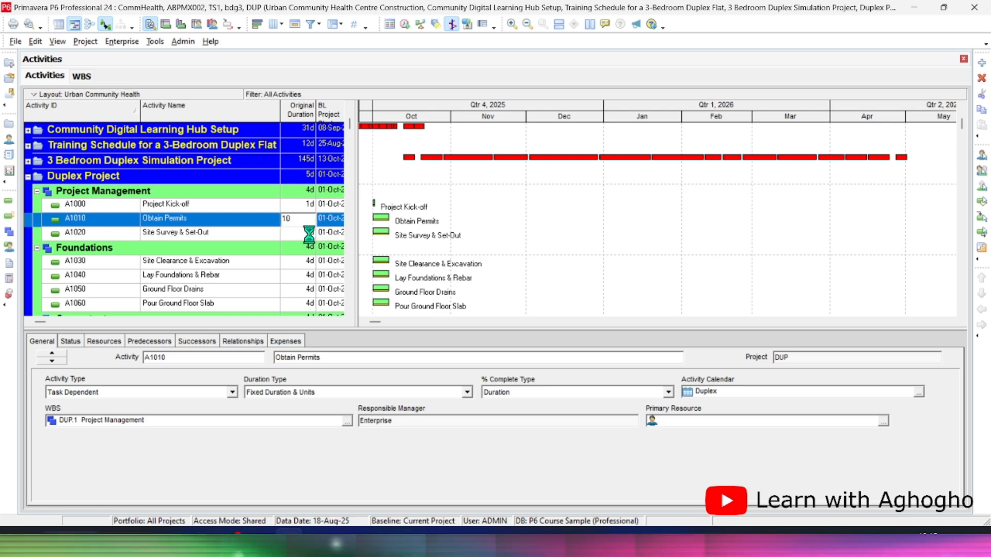
{"action": "left_click", "coordinate": [310, 235]}
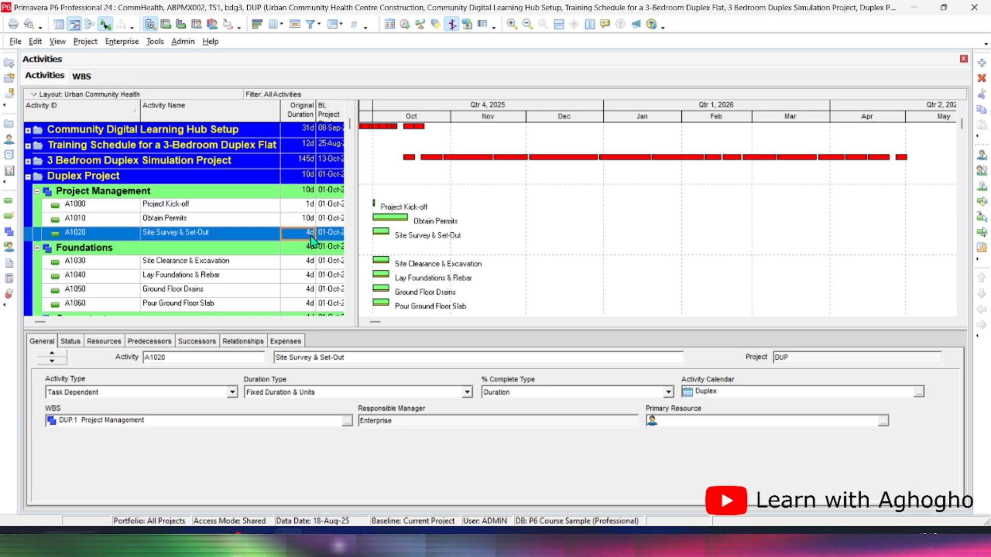
{"action": "type", "text": "2"}
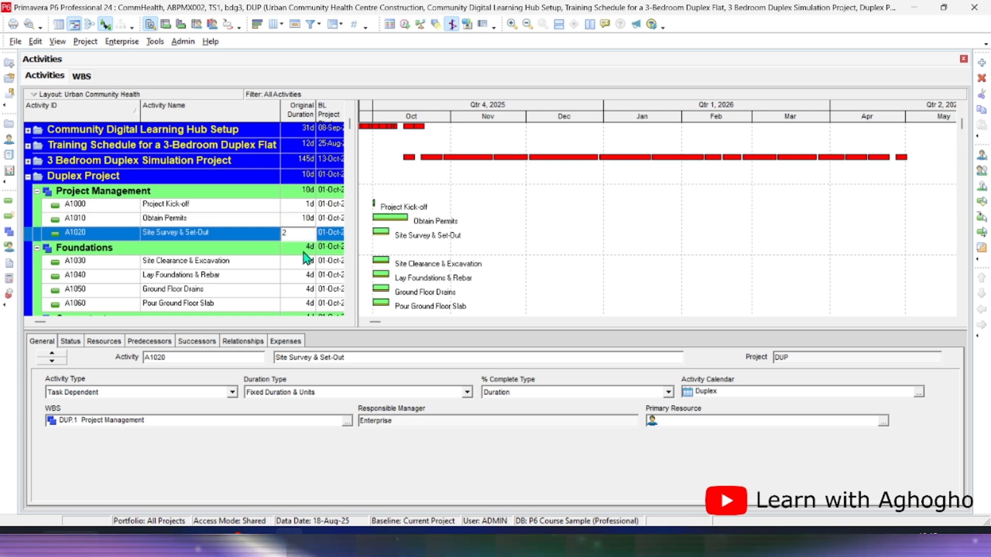
{"action": "left_click", "coordinate": [303, 251]}
- Set the original duration of the Foundations activity Site Clearance & Excavation (A1030) to 5 days
{"action": "left_click", "coordinate": [308, 264]}
{"action": "left_click", "coordinate": [308, 250]}
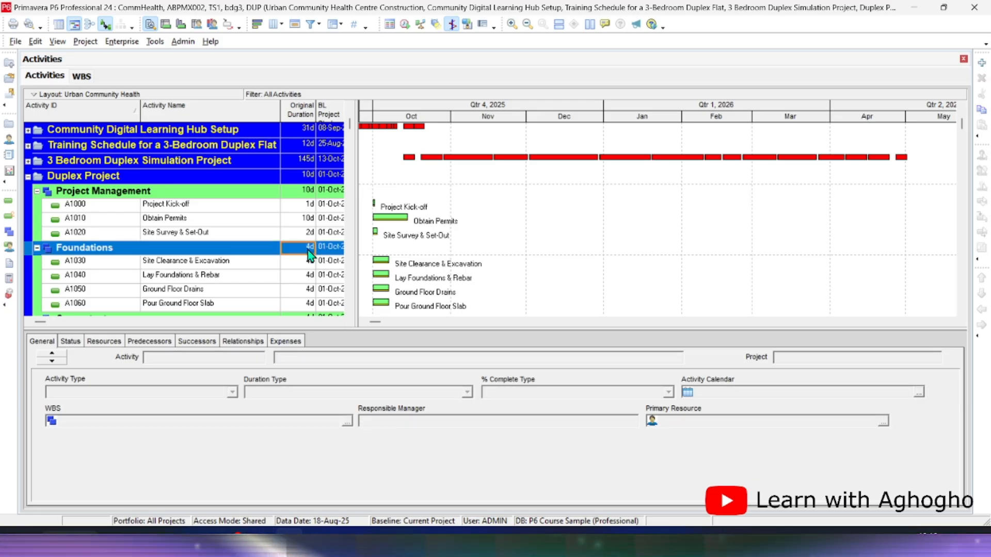
{"action": "double_click", "coordinate": [309, 250]}
{"action": "double_click", "coordinate": [309, 251]}
{"action": "left_click", "coordinate": [309, 263]}
{"action": "type", "text": "5"}
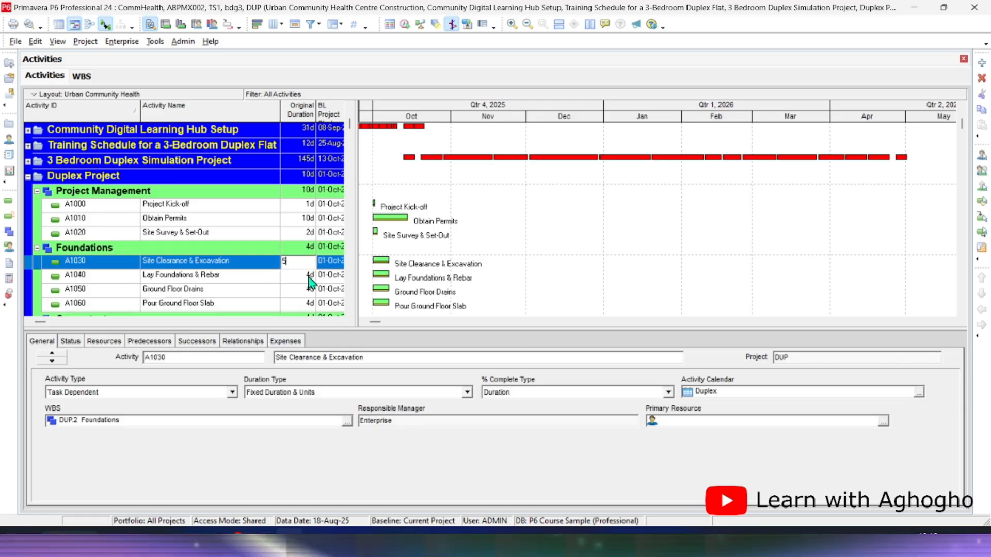
{"action": "left_click", "coordinate": [309, 278]}
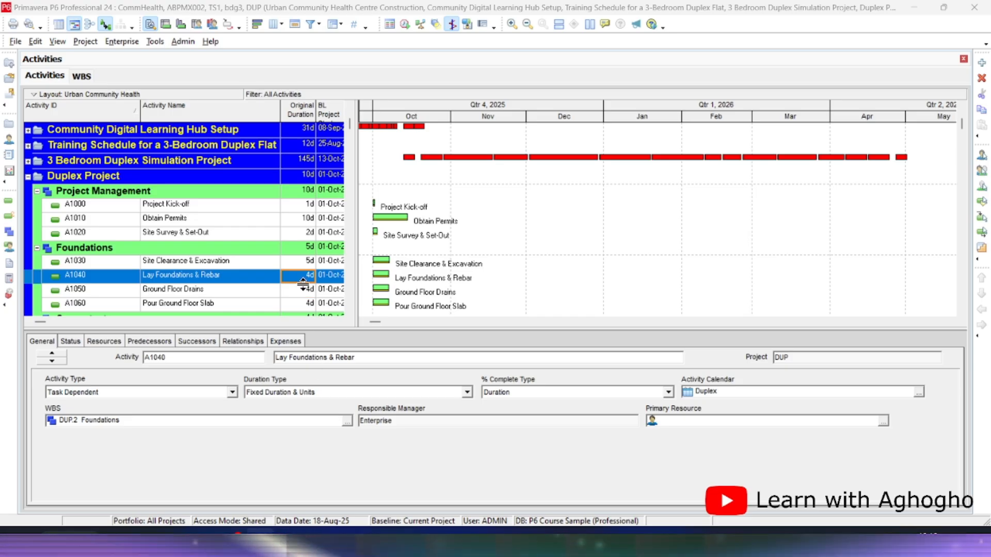
- Set the original duration of Ground Floor Drains (A1050) to 3 days and Pour Ground Floor Slab (A1060) to 2 days
{"action": "left_click", "coordinate": [304, 289]}
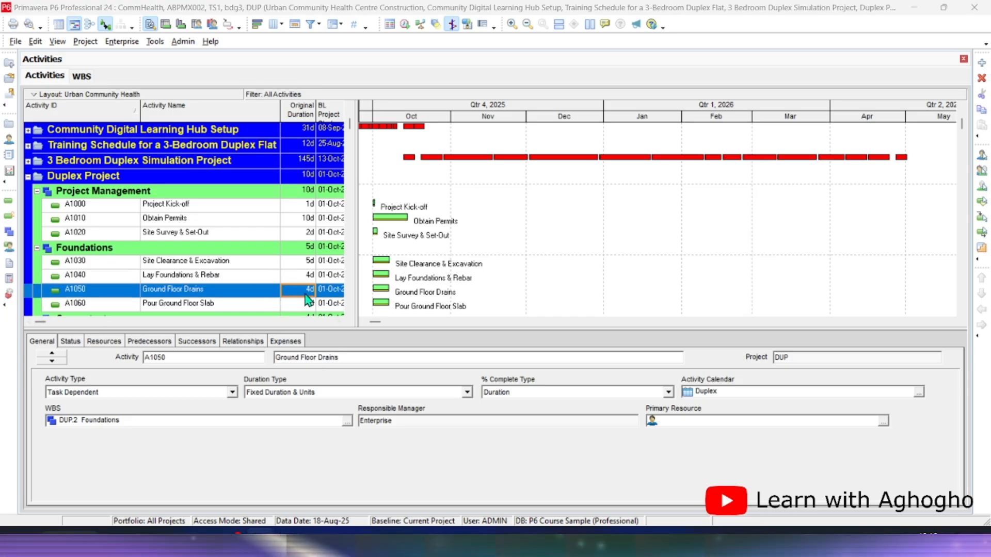
{"action": "type", "text": "3"}
{"action": "left_click", "coordinate": [291, 304]}
{"action": "type", "text": "2"}
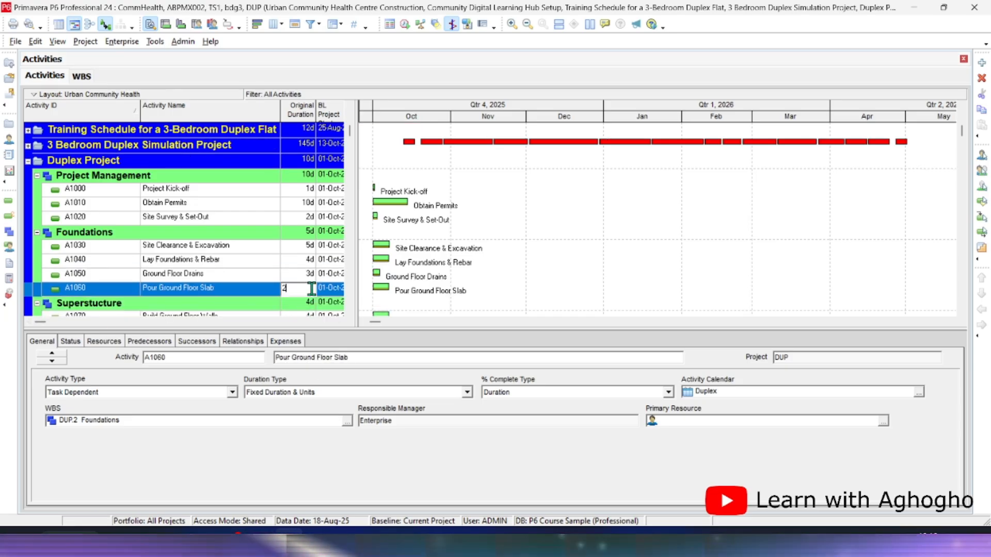
- Set the original durations of the ground floor walls (A1070), first floor joists (A1080) and first floor decking (A1090) to 15, 3 and 2 days
{"action": "left_click", "coordinate": [302, 312]}
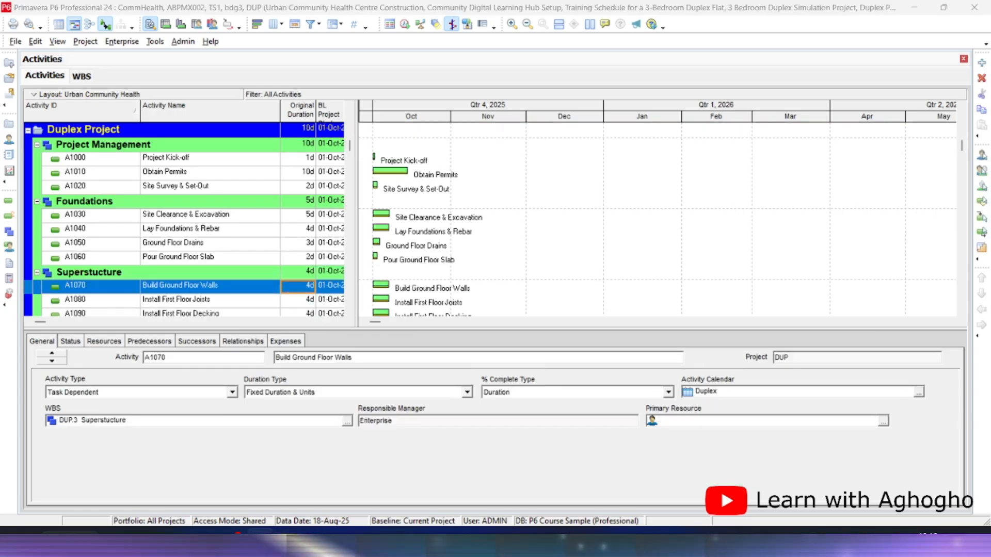
{"action": "type", "text": "15"}
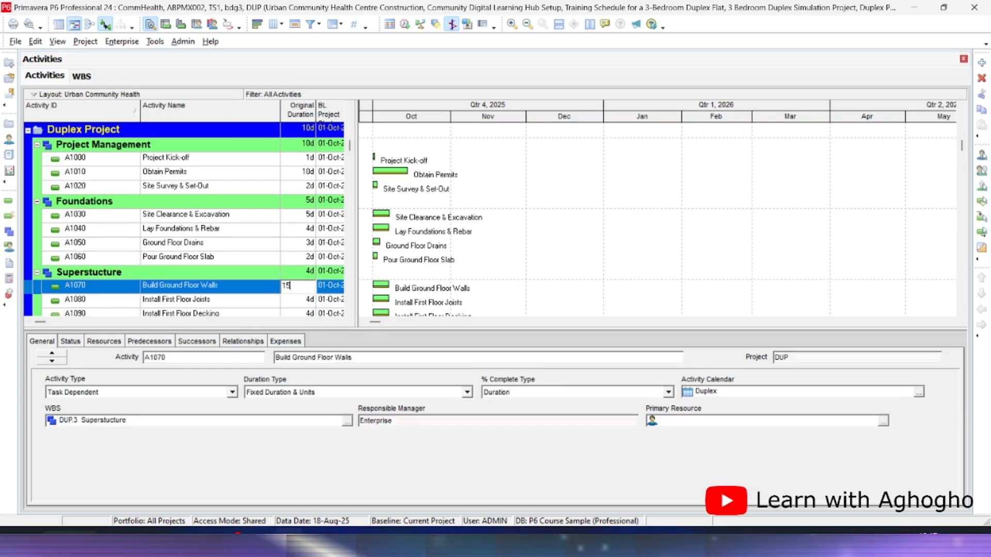
{"action": "left_click", "coordinate": [299, 303]}
{"action": "type", "text": "3"}
{"action": "left_click", "coordinate": [307, 298]}
{"action": "type", "text": "2"}
- Set the original durations of Build First Floor Walls (A1100), Construct Roof Structure (A1110) and Roof Tiling & Water-tight (A1120) to 12, 7 and 8 days
{"action": "left_click", "coordinate": [308, 299]}
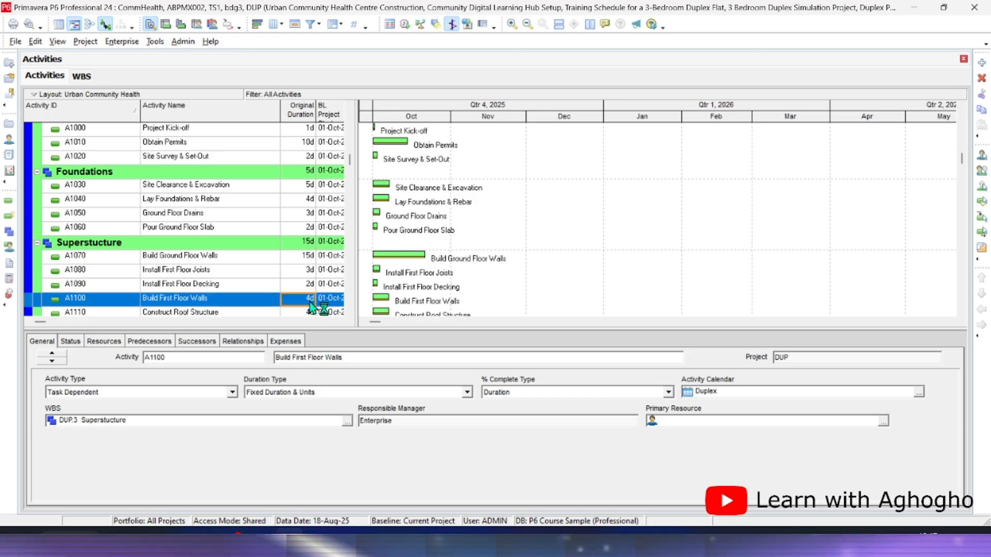
{"action": "scroll", "coordinate": [267, 282], "scroll_direction": "down", "scroll_amount": 1}
{"action": "type", "text": "12"}
{"action": "left_click", "coordinate": [300, 273]}
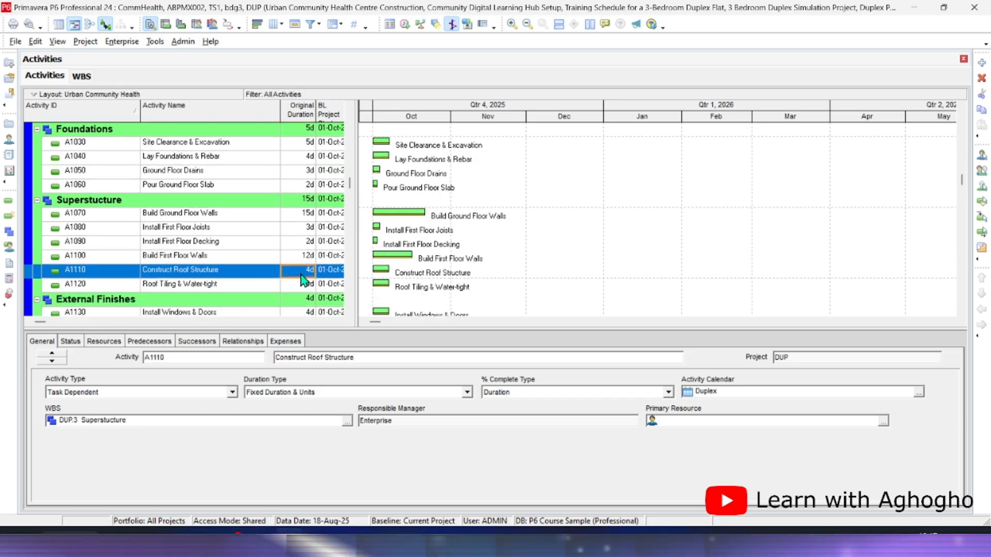
{"action": "type", "text": "7"}
{"action": "left_click", "coordinate": [305, 285]}
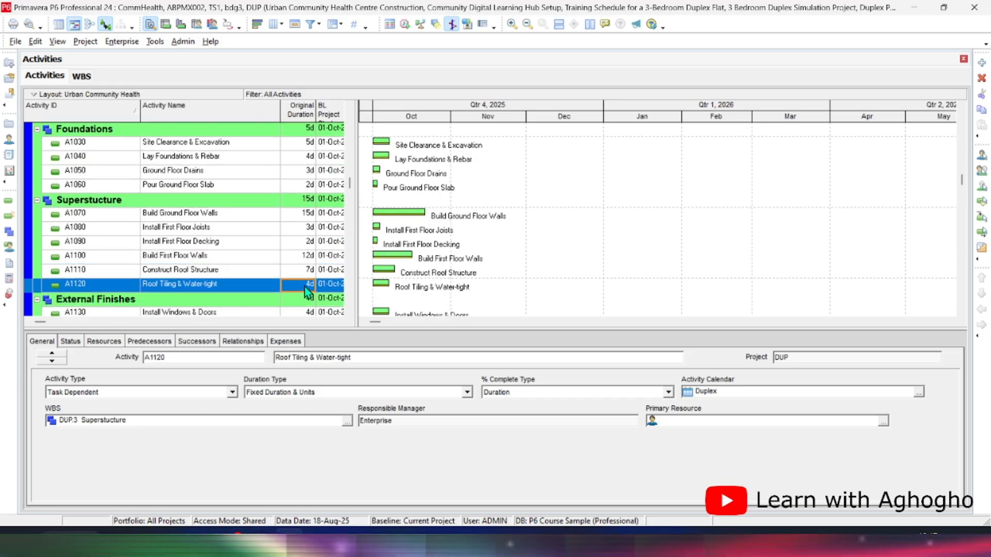
- Set the original duration of Install Windows & Doors (A1130) to 5 days and External Brickwork/Cladding (A1140) to 20 days
{"action": "left_click", "coordinate": [310, 314]}
{"action": "scroll", "coordinate": [313, 267], "scroll_direction": "down", "scroll_amount": 2}
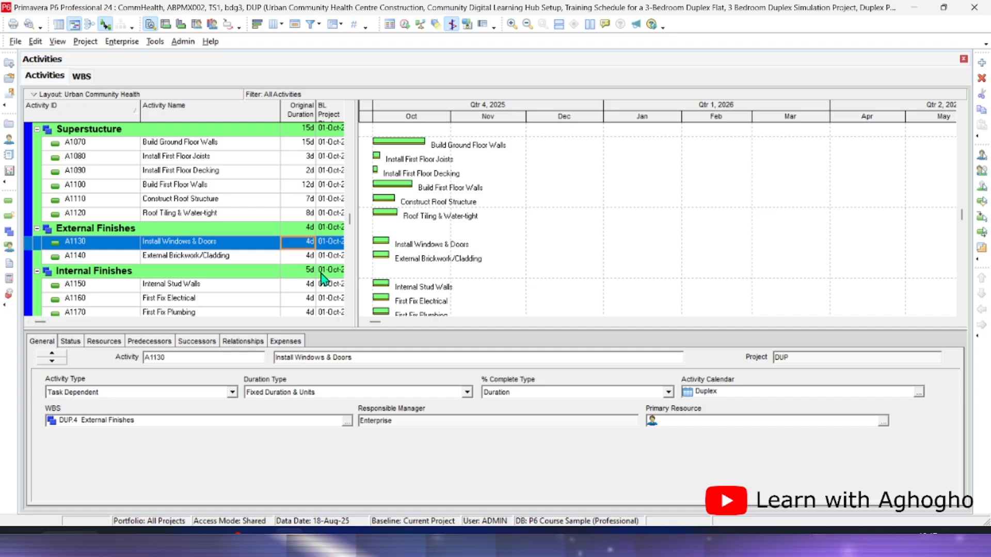
{"action": "left_click", "coordinate": [307, 256]}
{"action": "left_click", "coordinate": [306, 284]}
- Set the original duration of Driveway & Paving (A1250) to 5 days and Final Landscaping (A1260) to 3 days
{"action": "scroll", "coordinate": [140, 283], "scroll_direction": "down", "scroll_amount": 3}
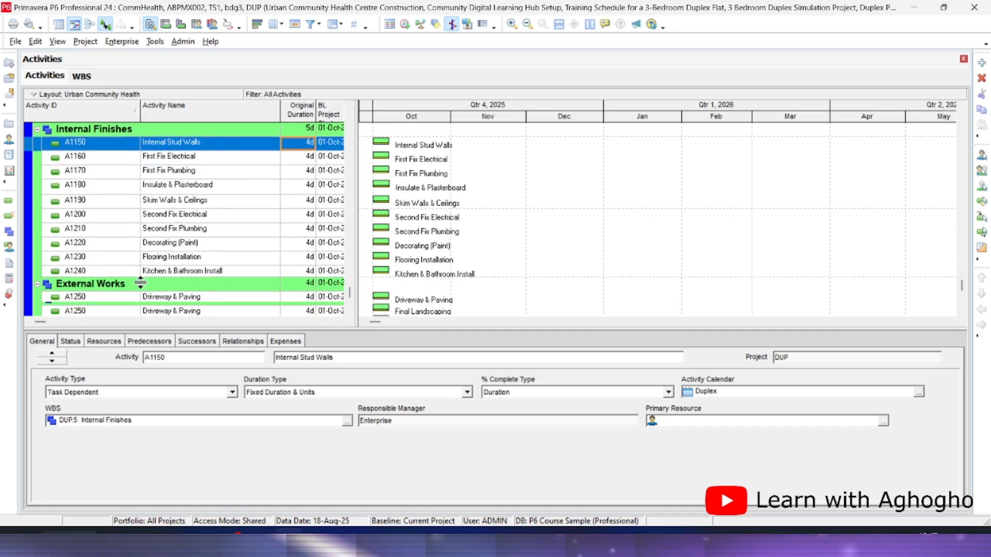
{"action": "scroll", "coordinate": [305, 303], "scroll_direction": "down", "scroll_amount": 1}
{"action": "left_click", "coordinate": [307, 284]}
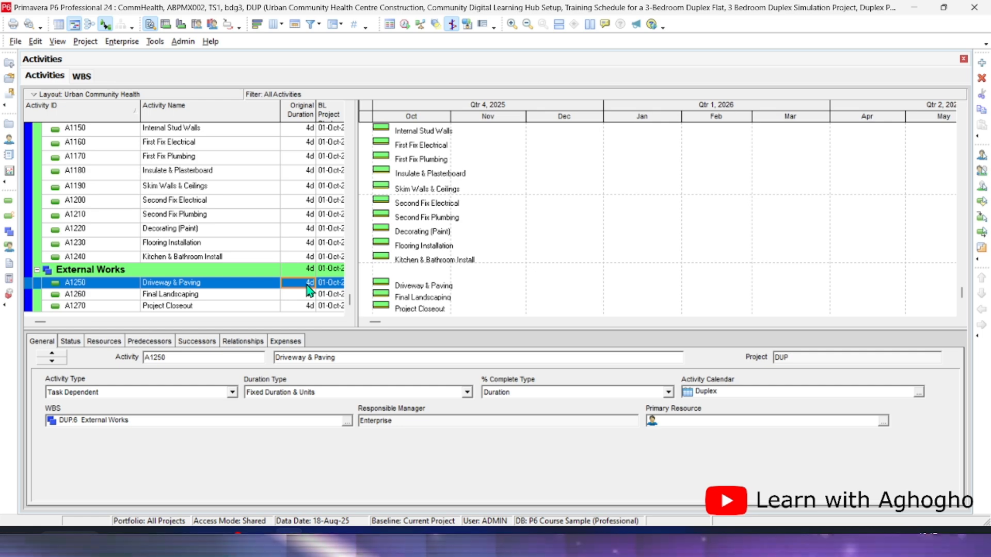
{"action": "type", "text": "5"}
{"action": "left_click", "coordinate": [307, 294]}
{"action": "type", "text": "3"}
{"action": "left_click", "coordinate": [308, 305]}
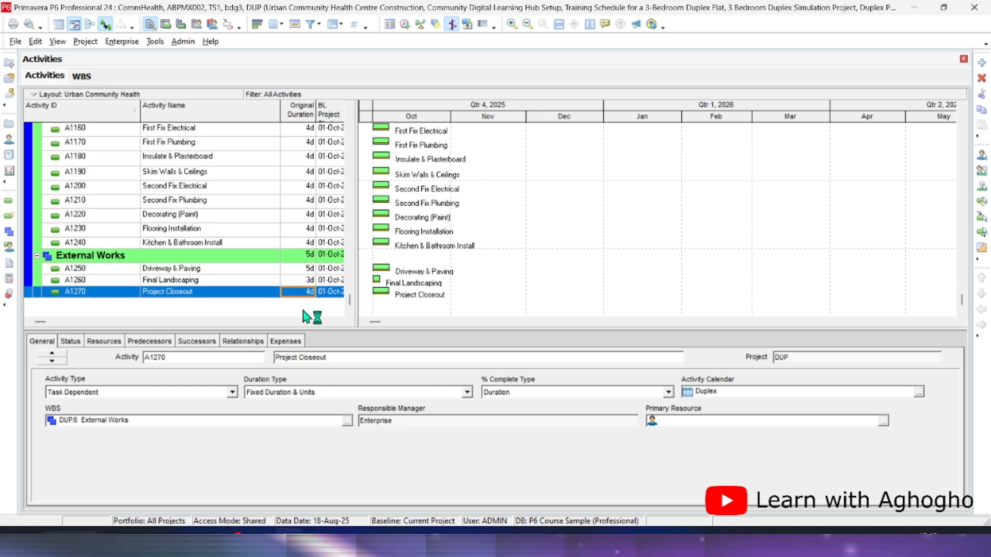
- Set the original durations of Internal Stud Walls (A1150), First Fix Electrical (A1160) and First Fix Plumbing (A1170) to 8, 5 and 5 days
{"action": "scroll", "coordinate": [305, 243], "scroll_direction": "up", "scroll_amount": 3}
{"action": "left_click", "coordinate": [306, 228]}
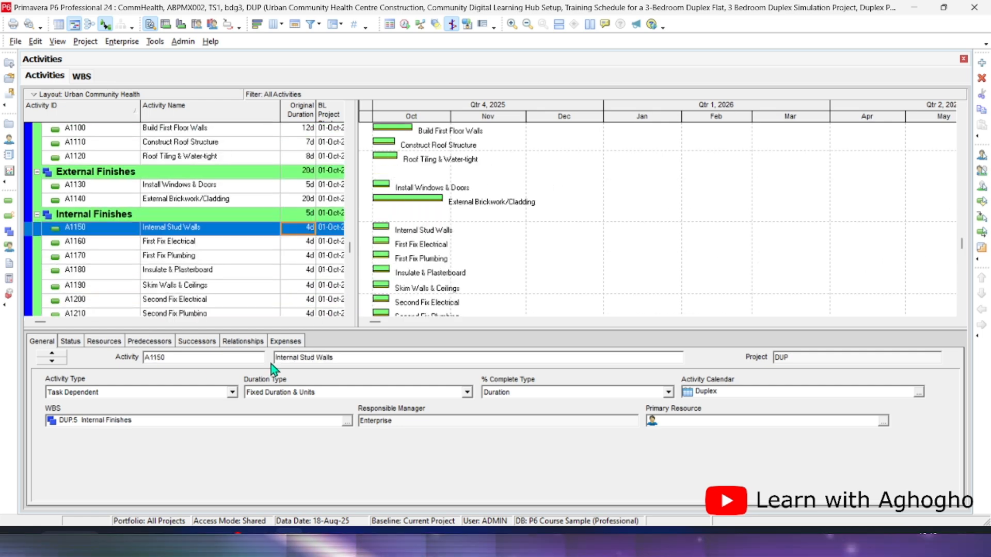
{"action": "type", "text": "8"}
{"action": "left_click", "coordinate": [306, 241]}
{"action": "type", "text": "5"}
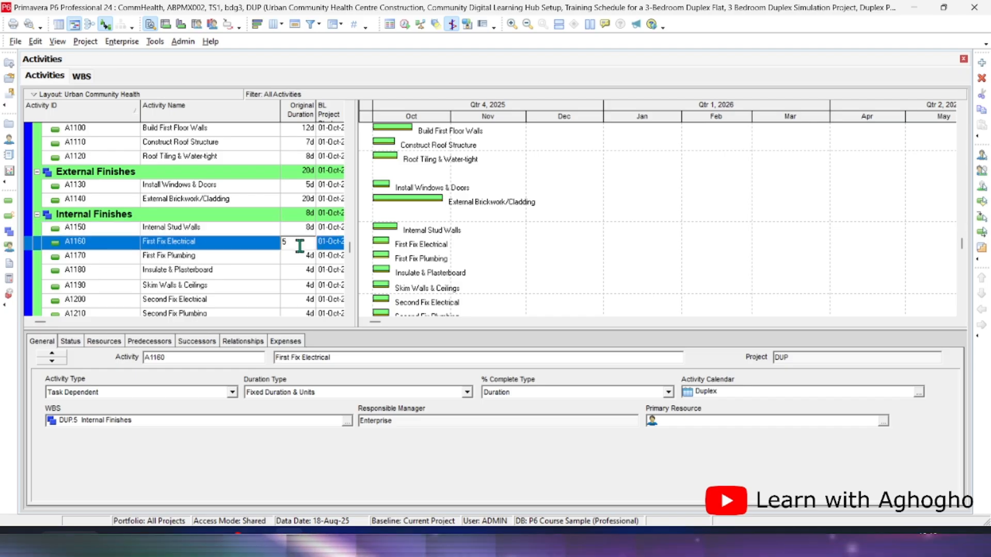
{"action": "left_click", "coordinate": [307, 256]}
{"action": "type", "text": "5"}
- Set the original duration of Insulate & Plasterboard (A1180) to 15 days and Skim Walls & Ceilings (A1190) to 7 days
{"action": "left_click", "coordinate": [307, 270]}
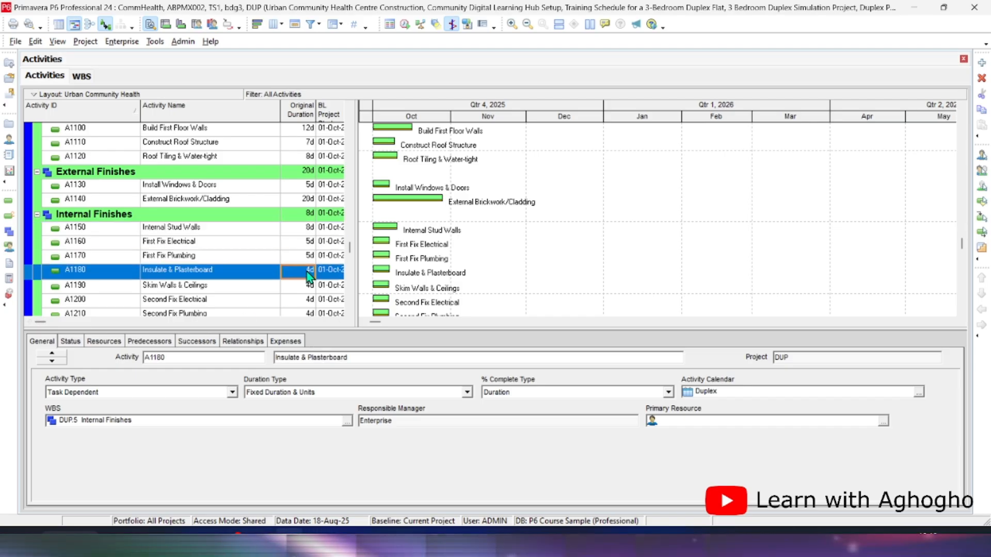
{"action": "type", "text": "15"}
{"action": "left_click", "coordinate": [307, 285]}
{"action": "type", "text": "7"}
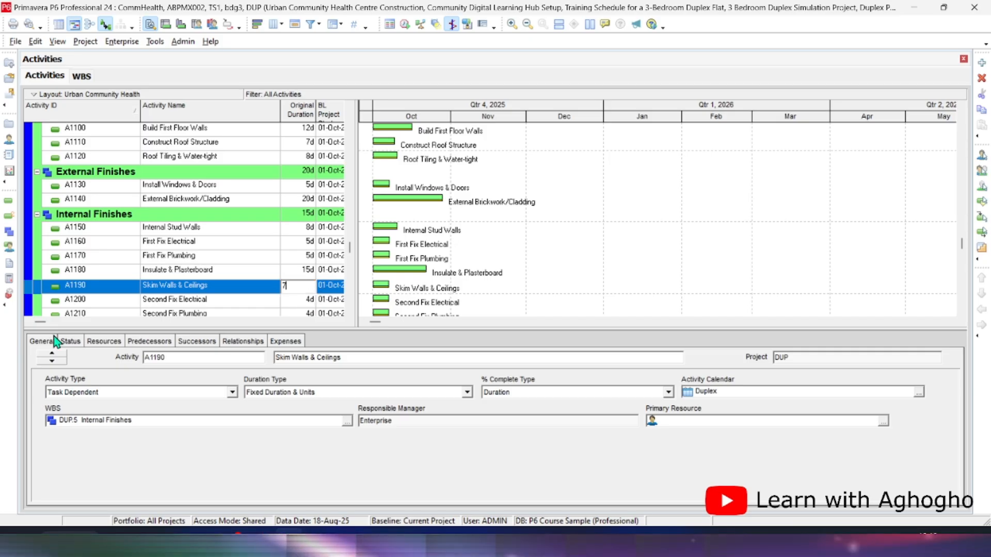
- Set the original durations of Decorating (A1220), Flooring Installation (A1230) and Kitchen & Bathroom Install (A1240) to 8, 5 and 8 days
{"action": "scroll", "coordinate": [306, 293], "scroll_direction": "down", "scroll_amount": 1}
{"action": "left_click", "coordinate": [306, 295]}
{"action": "scroll", "coordinate": [306, 294], "scroll_direction": "down", "scroll_amount": 1}
{"action": "type", "text": "8"}
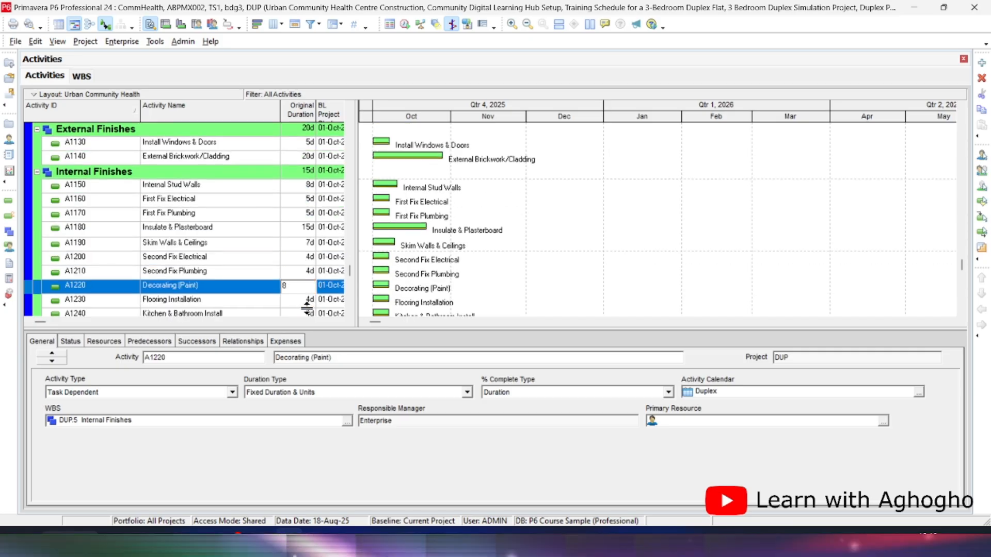
{"action": "left_click", "coordinate": [307, 294]}
{"action": "scroll", "coordinate": [306, 294], "scroll_direction": "down", "scroll_amount": 1}
{"action": "type", "text": "5"}
{"action": "left_click", "coordinate": [310, 302]}
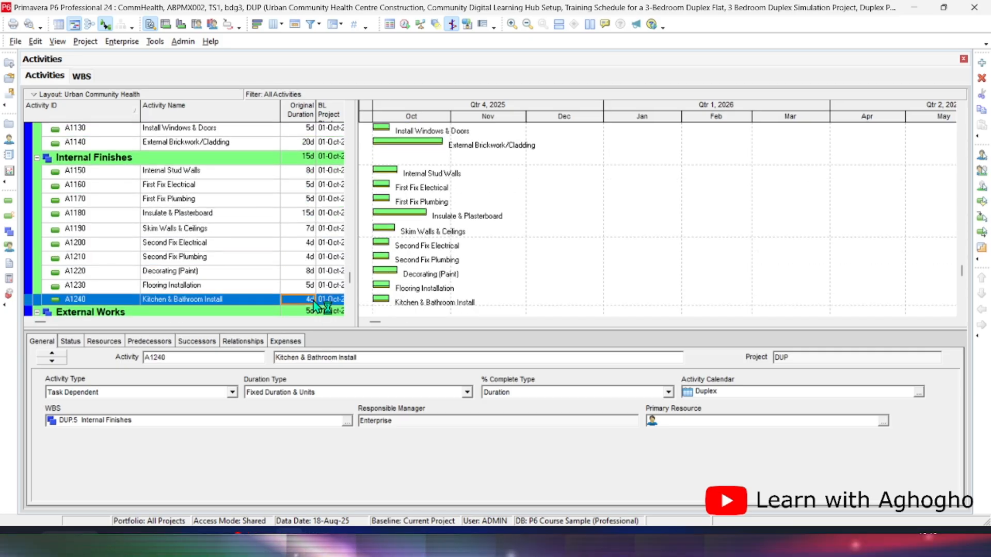
{"action": "type", "text": "8"}
{"action": "left_click", "coordinate": [271, 258]}
- Link Project Kick-off (A1000) to its successor Obtain Permits (A1010) directly between their bars in the Gantt chart
{"action": "scroll", "coordinate": [228, 235], "scroll_direction": "up", "scroll_amount": 2}
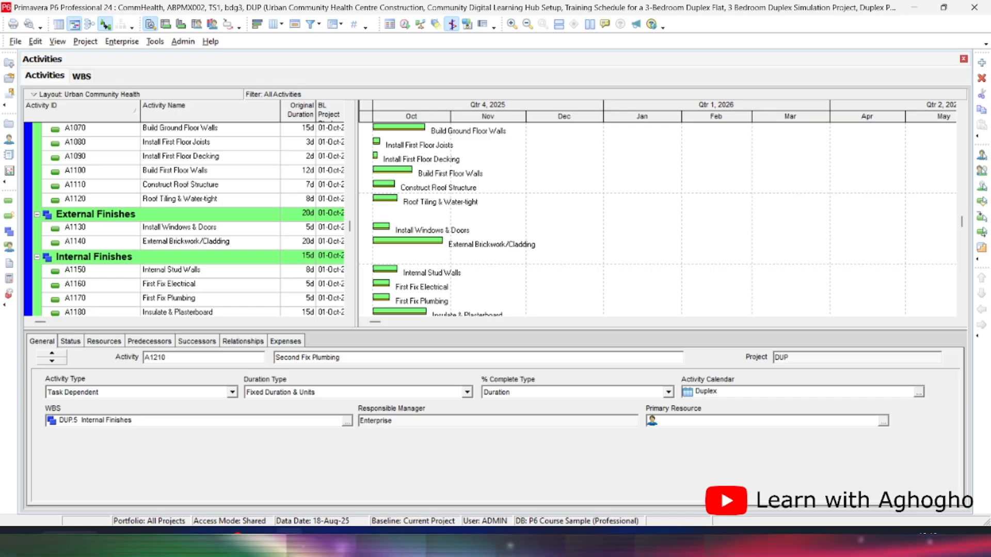
{"action": "scroll", "coordinate": [316, 249], "scroll_direction": "up", "scroll_amount": 2}
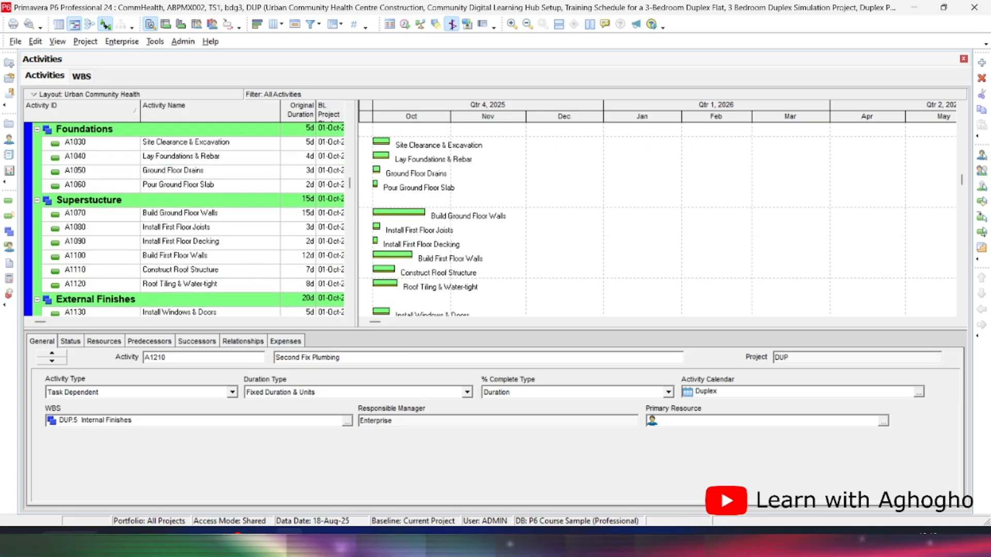
{"action": "scroll", "coordinate": [232, 224], "scroll_direction": "up", "scroll_amount": 3}
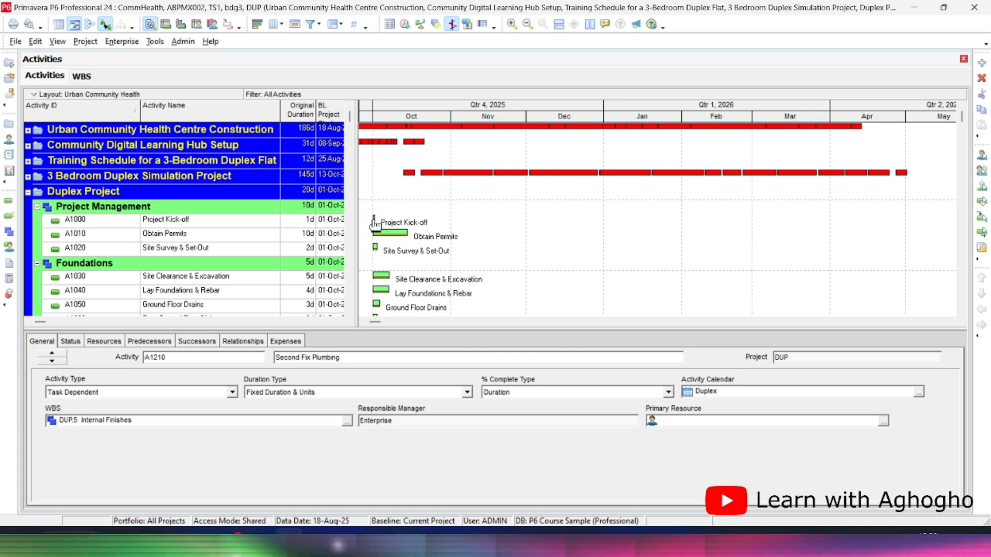
{"action": "mouse_move", "coordinate": [382, 226]}
{"action": "left_mouse_down"}
{"action": "mouse_move", "coordinate": [380, 240]}
{"action": "mouse_move", "coordinate": [392, 239]}
{"action": "left_mouse_up"}
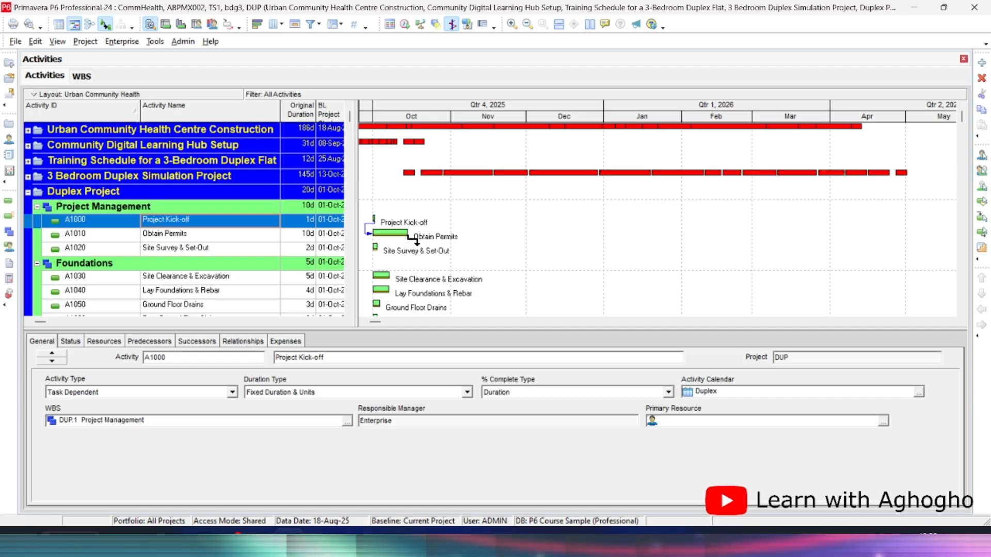
- Link Obtain Permits (A1010) to its successor Site Survey & Set-Out (A1020) finish-to-start in the Gantt chart
{"action": "left_click", "coordinate": [416, 241]}
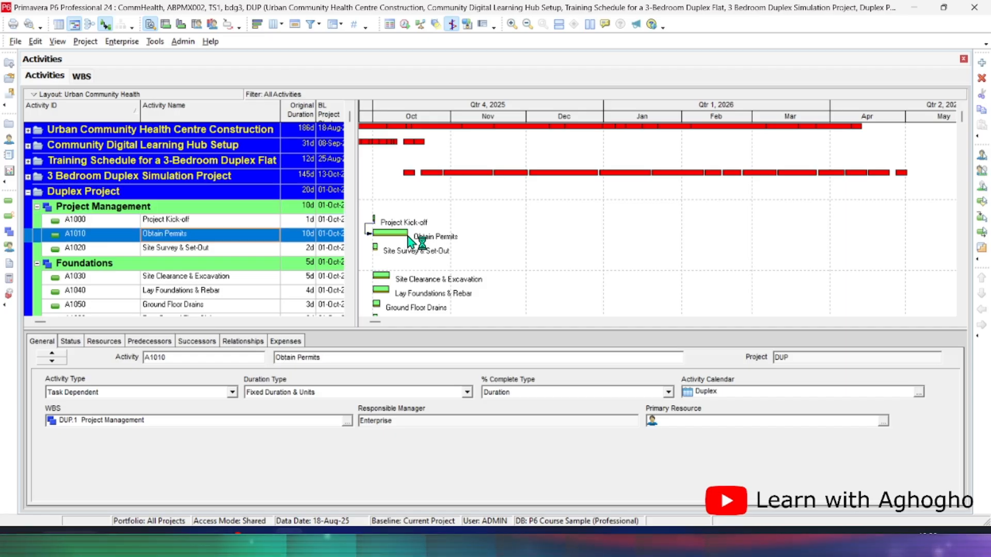
{"action": "left_click_drag", "start_coordinate": [405, 262], "coordinate": [411, 240]}
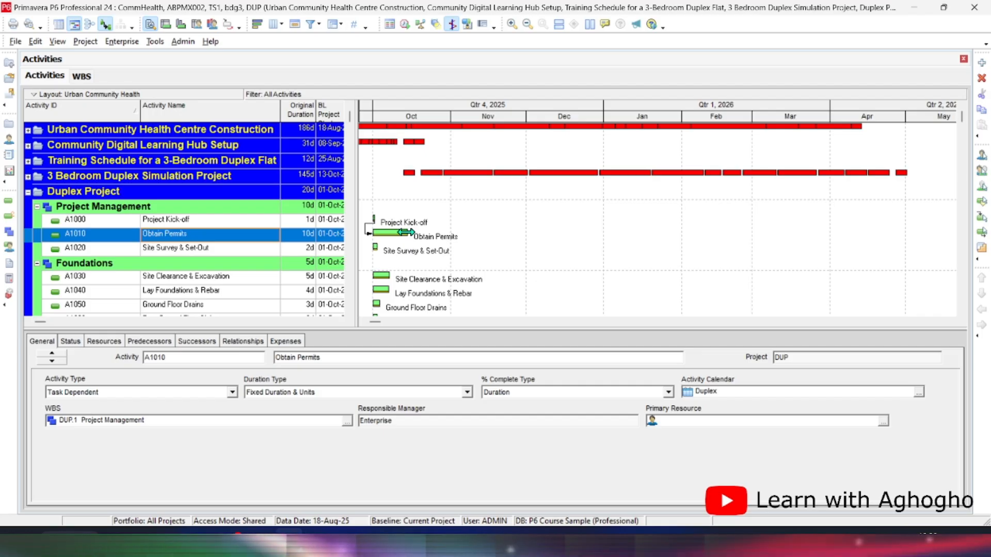
{"action": "left_click_drag", "start_coordinate": [406, 233], "coordinate": [406, 242]}
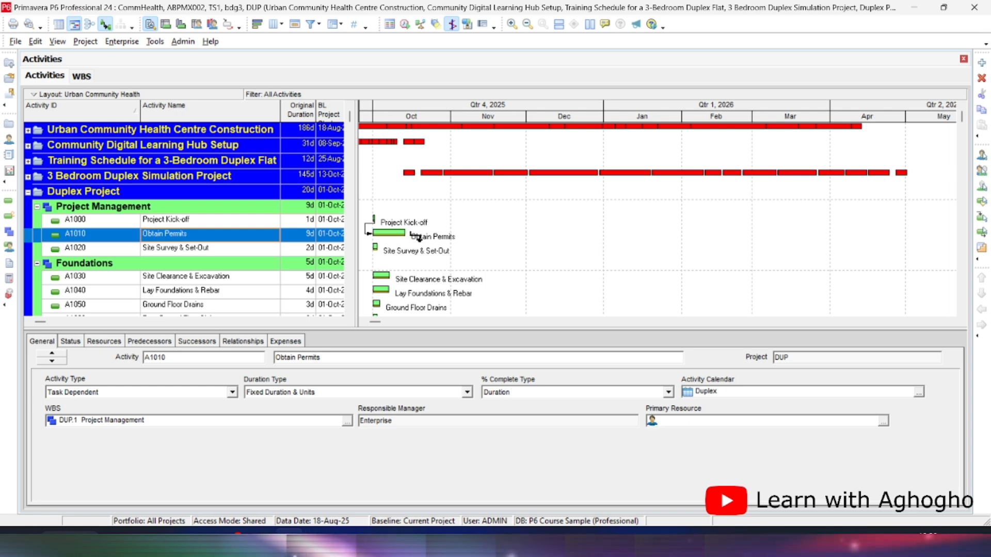
{"action": "left_click_drag", "start_coordinate": [419, 237], "coordinate": [382, 255]}
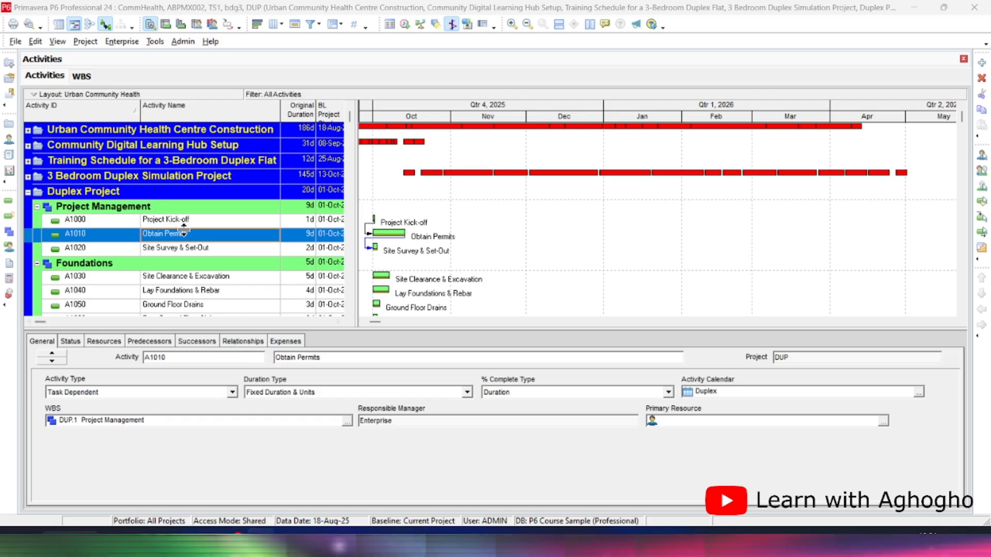
- Show the activity relationship details and assign Site Survey & Set-Out (A1020) as predecessor of Site Clearance & Excavation (A1030)
{"action": "left_click", "coordinate": [190, 252]}
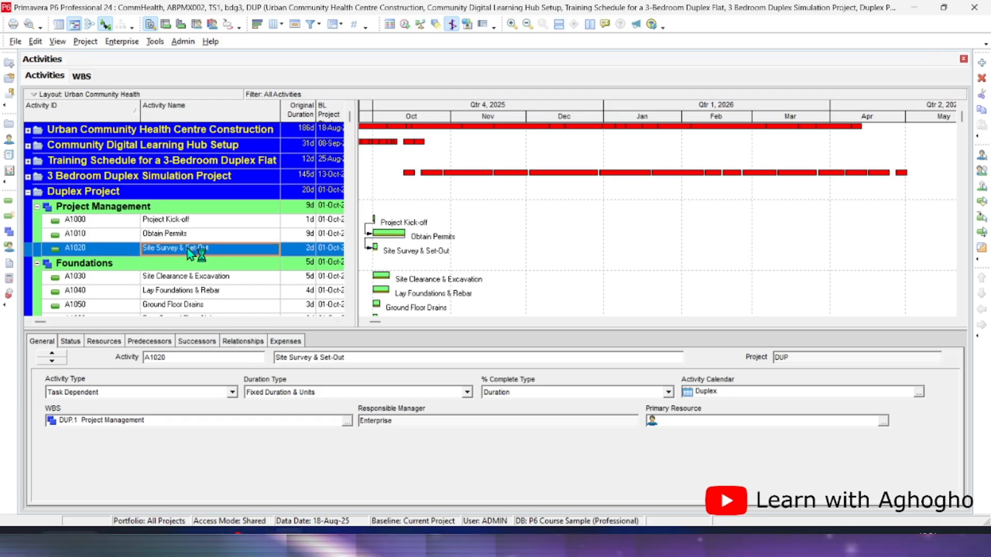
{"action": "left_click", "coordinate": [246, 343]}
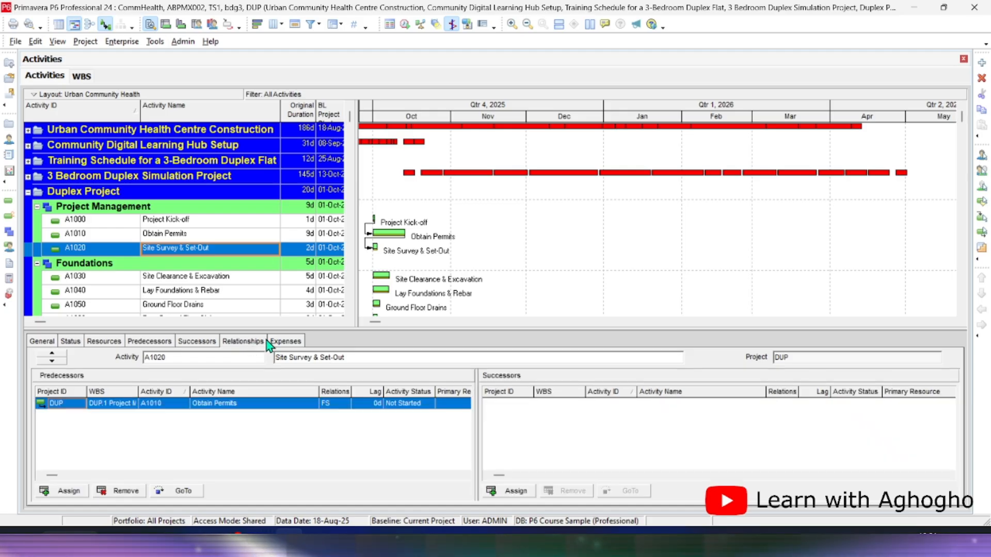
{"action": "left_click", "coordinate": [193, 278]}
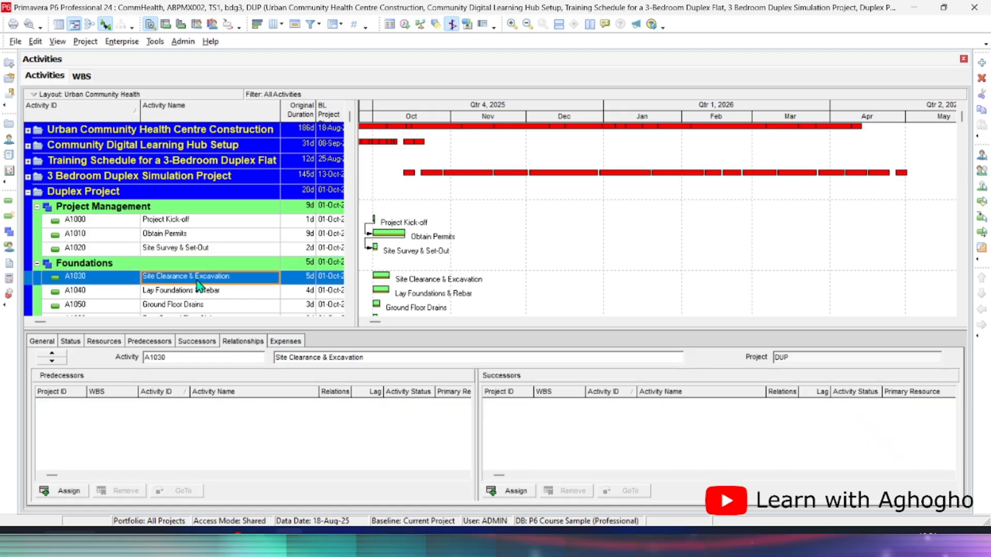
{"action": "left_click", "coordinate": [68, 491]}
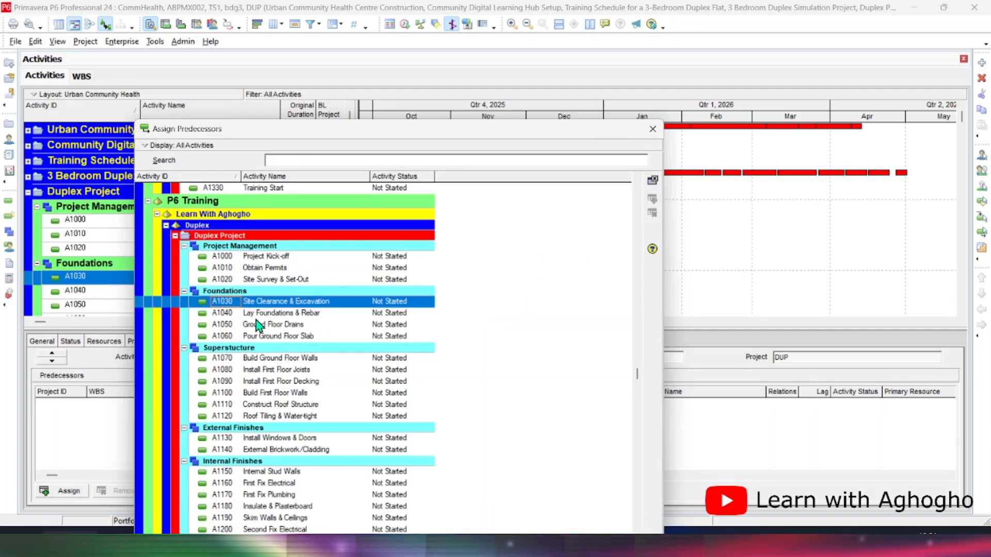
{"action": "left_click", "coordinate": [282, 281]}
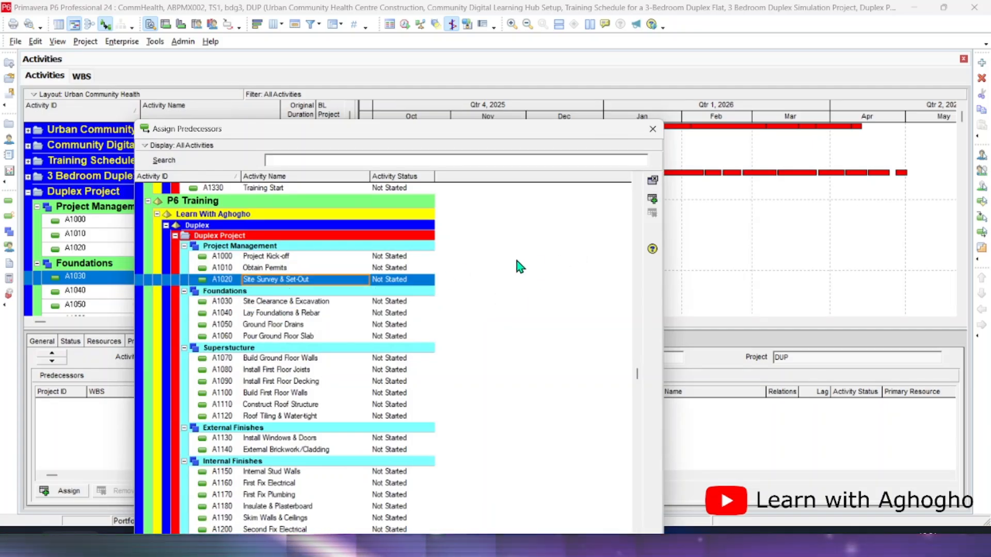
{"action": "left_click", "coordinate": [652, 201]}
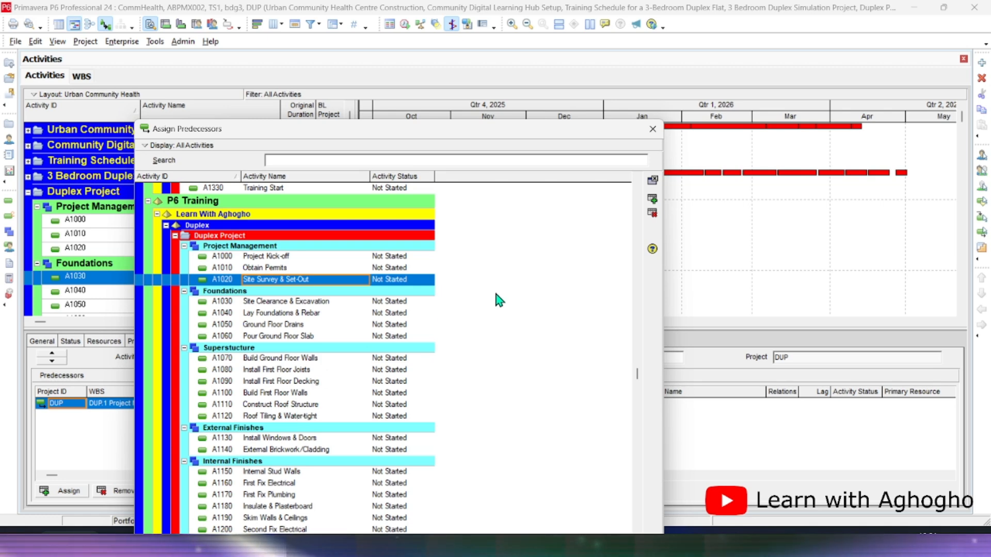
{"action": "left_click", "coordinate": [653, 129]}
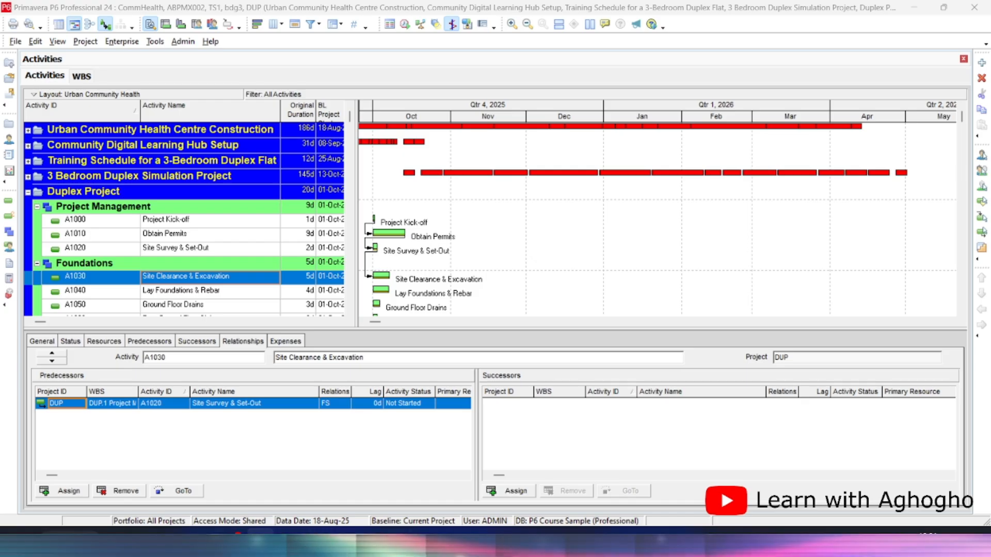
- Assign Site Clearance & Excavation (A1030) as the predecessor of Lay Foundations & Rebar (A1040)
{"action": "left_click", "coordinate": [198, 290]}
{"action": "scroll", "coordinate": [207, 232], "scroll_direction": "down", "scroll_amount": 2}
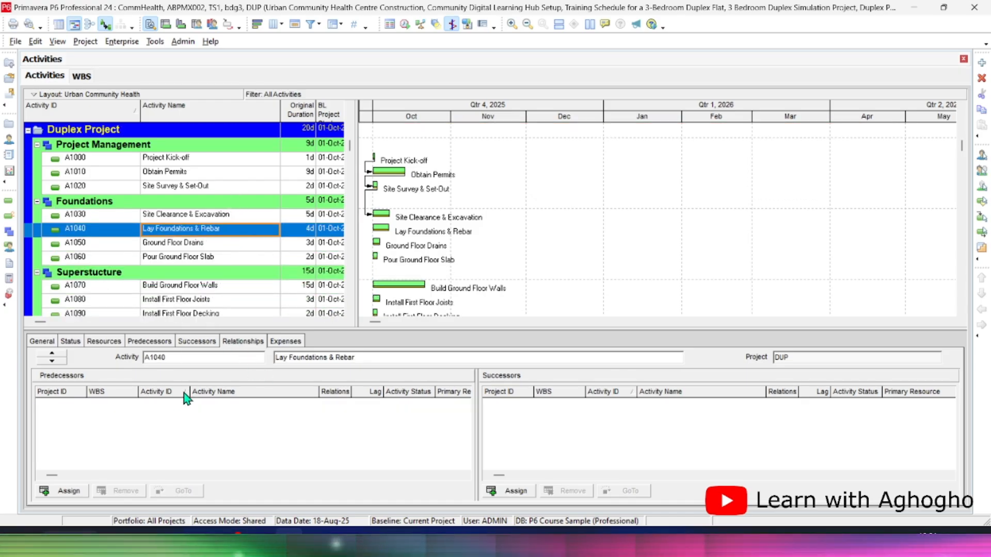
{"action": "left_click", "coordinate": [59, 491]}
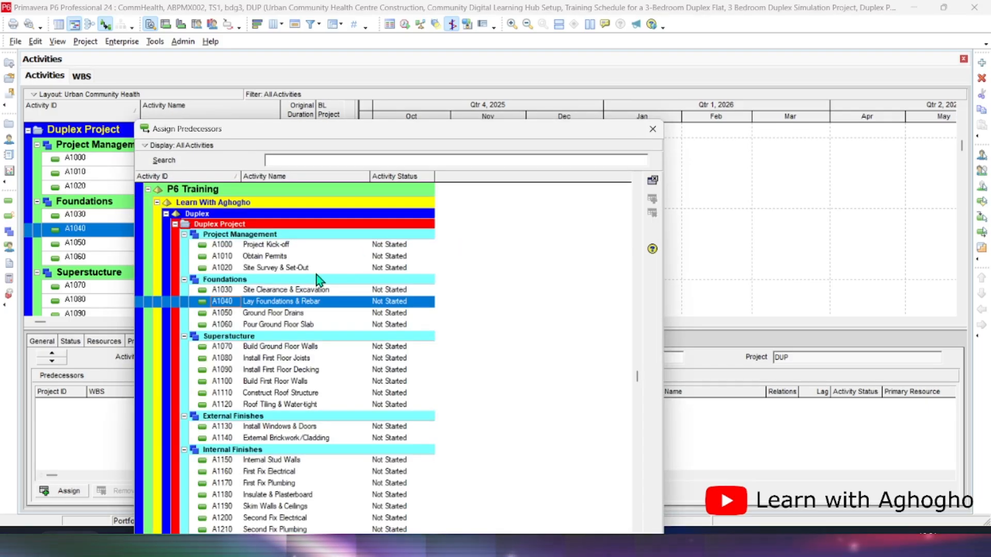
{"action": "left_click", "coordinate": [285, 292]}
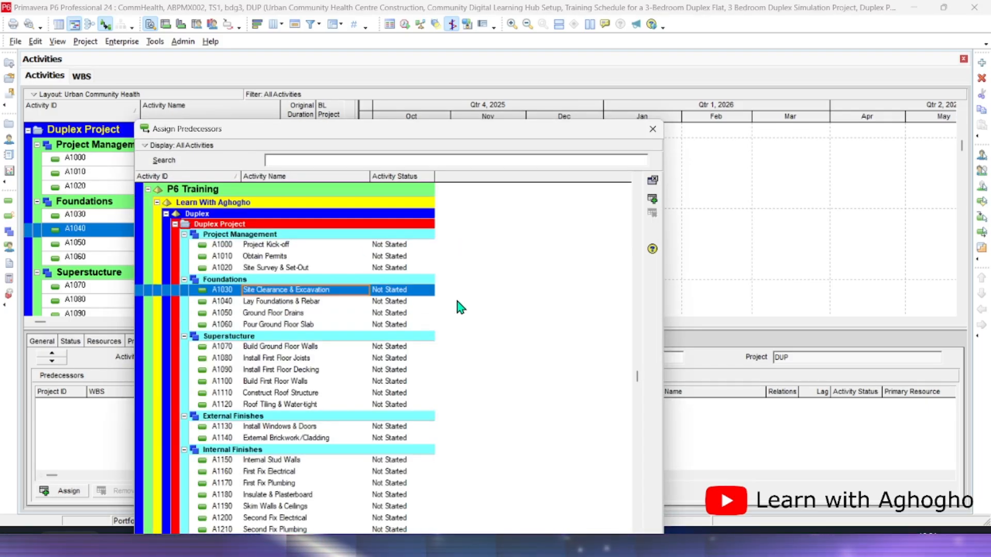
{"action": "left_click", "coordinate": [652, 202]}
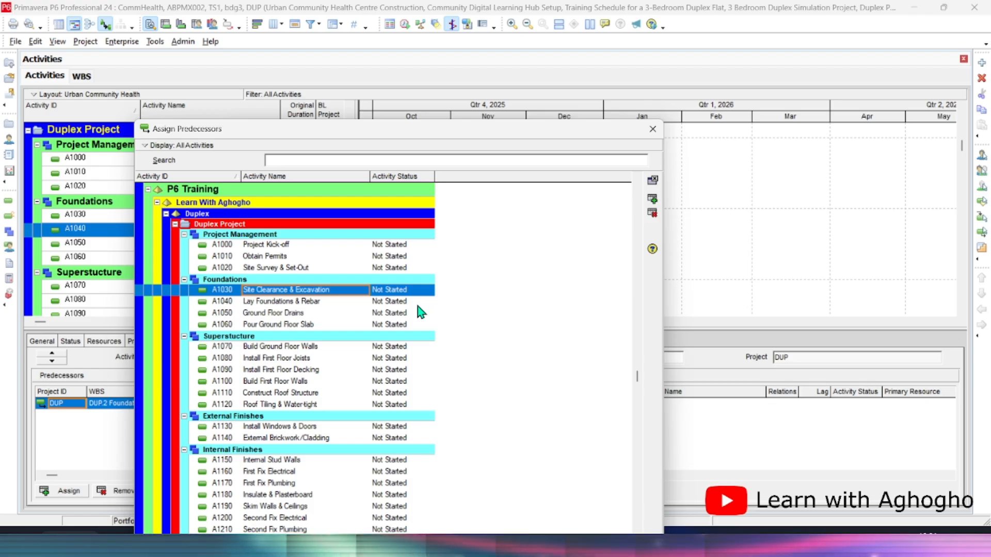
{"action": "left_click", "coordinate": [653, 130]}
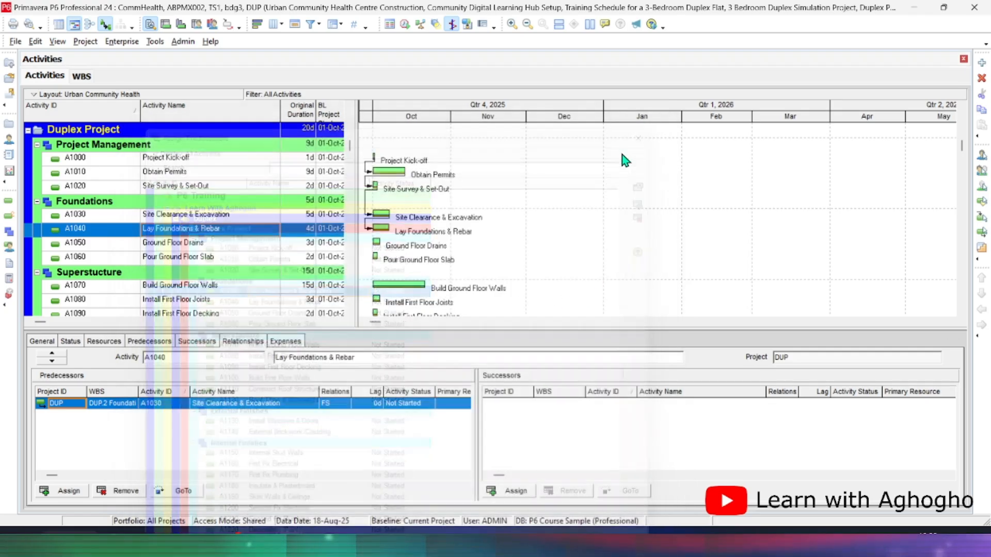
- Assign Lay Foundations & Rebar (A1040) as the predecessor of Ground Floor Drains (A1050)
{"action": "left_click", "coordinate": [203, 247]}
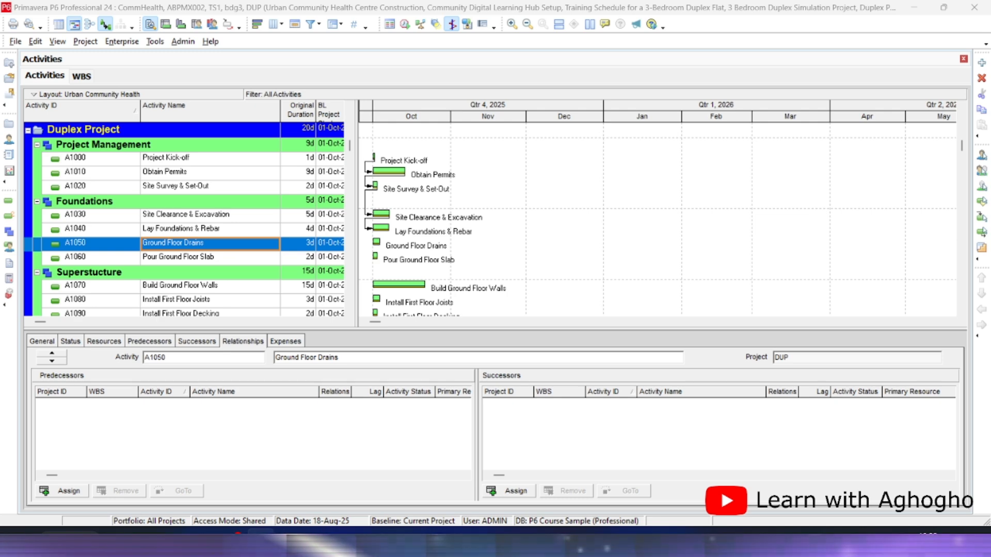
{"action": "left_click", "coordinate": [58, 491]}
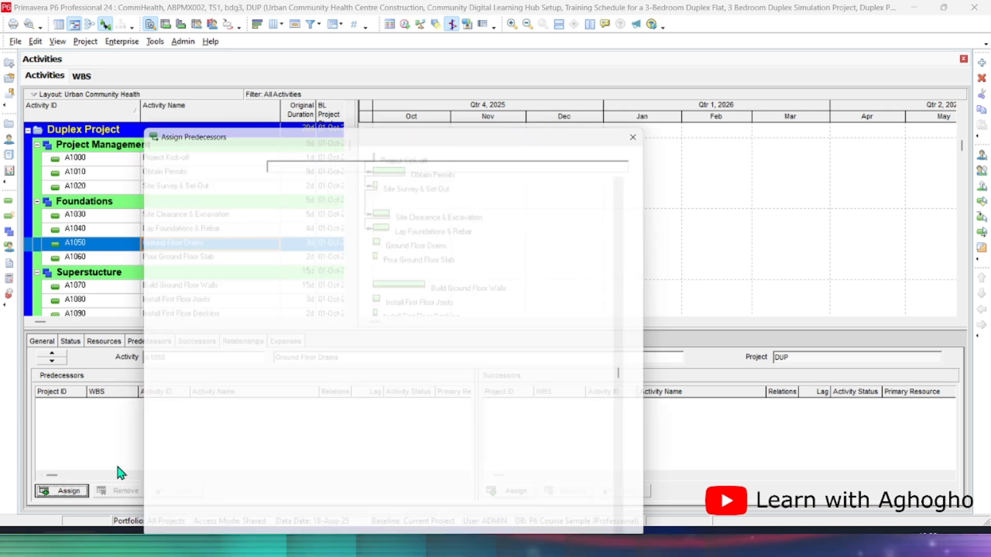
{"action": "left_click", "coordinate": [336, 311]}
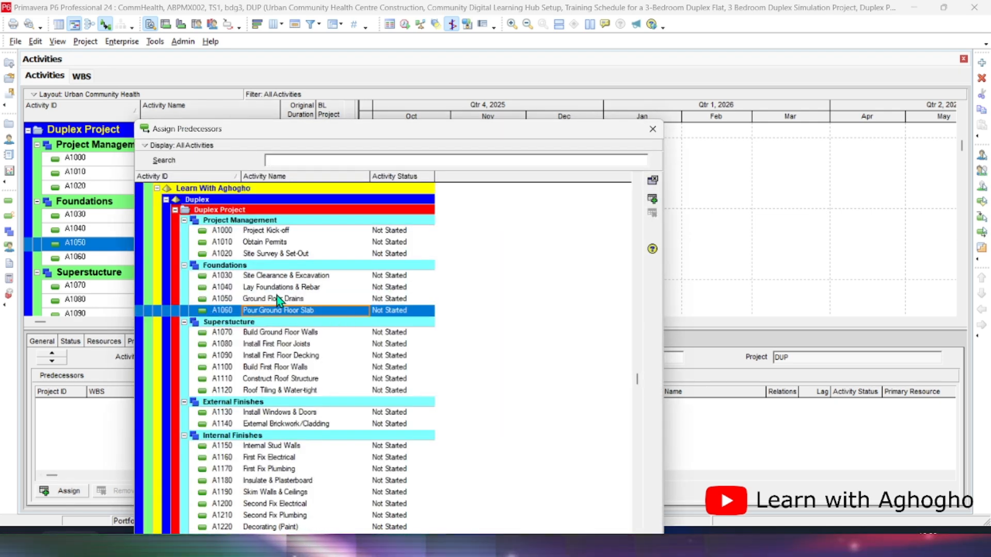
{"action": "left_click", "coordinate": [280, 288]}
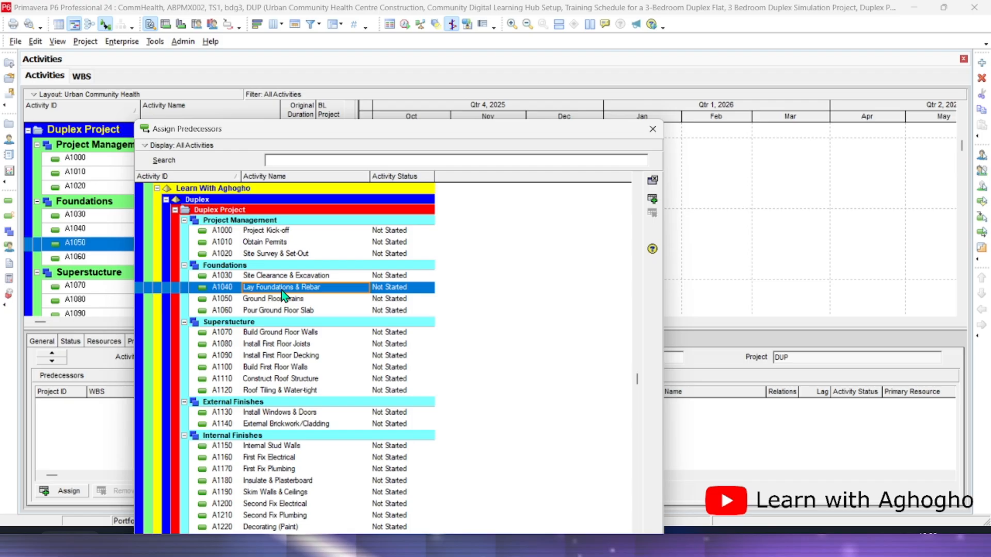
{"action": "left_click", "coordinate": [652, 132]}
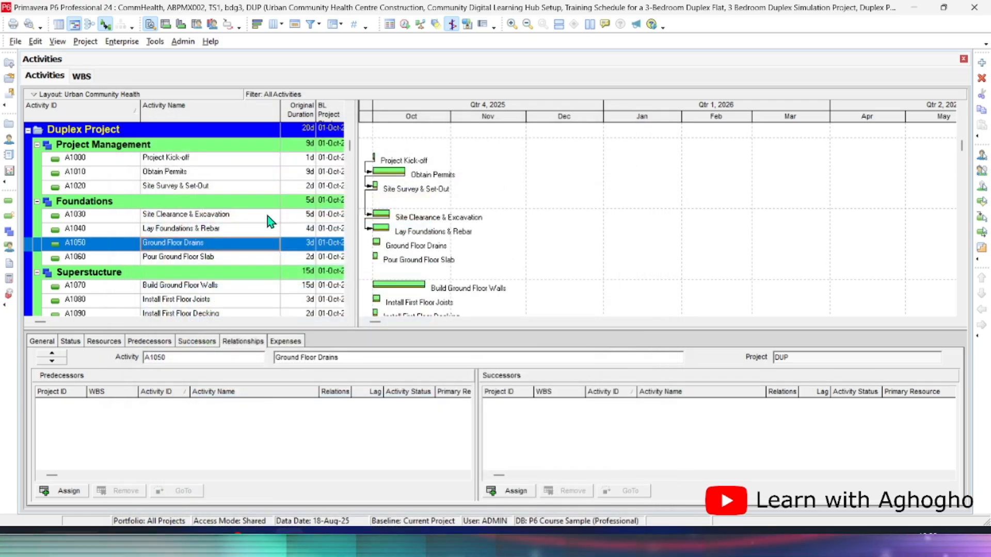
{"action": "left_click", "coordinate": [60, 495]}
{"action": "left_click", "coordinate": [330, 277]}
{"action": "left_click", "coordinate": [325, 284]}
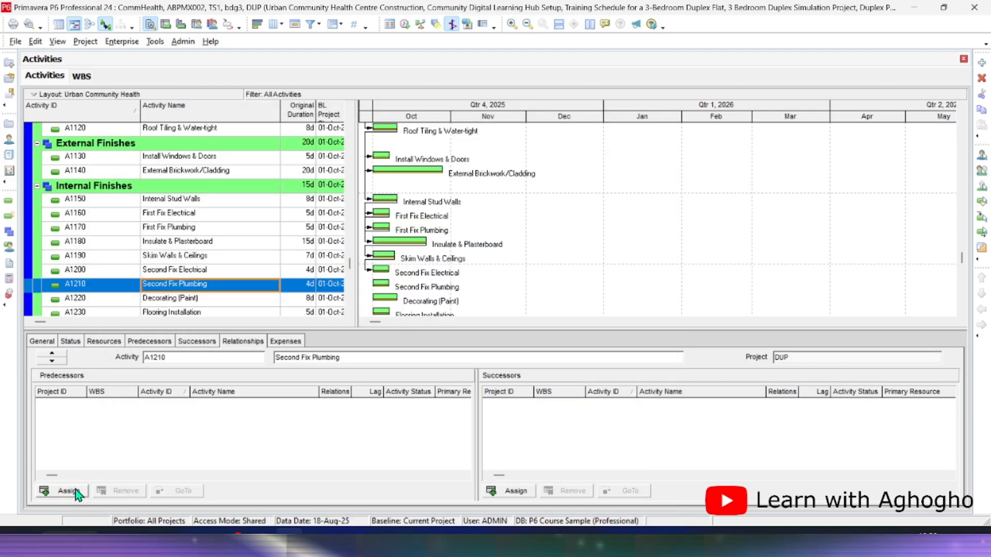
- Assign Skim Walls & Ceilings (A1190) as the predecessor of Second Fix Plumbing (A1210)
{"action": "left_click", "coordinate": [73, 491]}
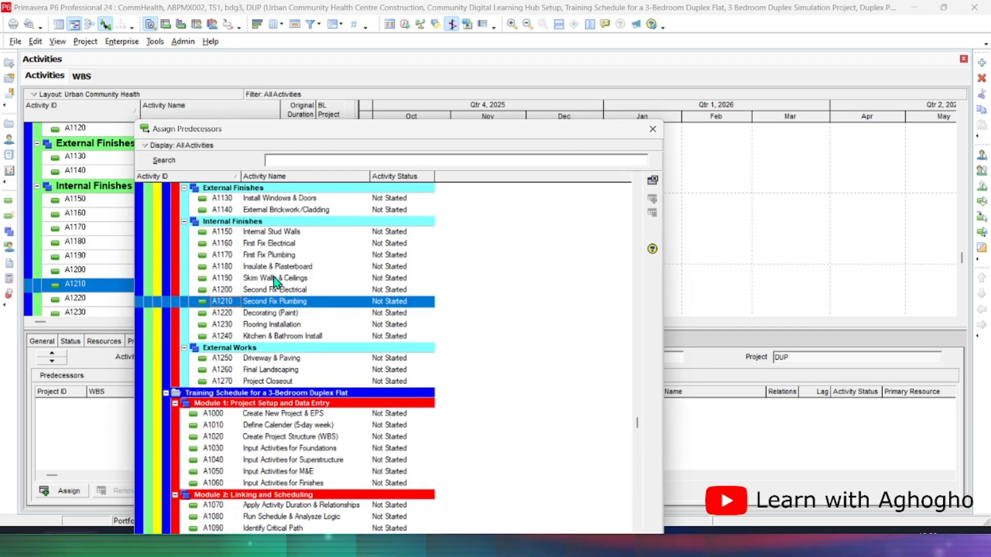
{"action": "left_click", "coordinate": [273, 278]}
{"action": "left_click", "coordinate": [652, 180]}
{"action": "left_click", "coordinate": [653, 128]}
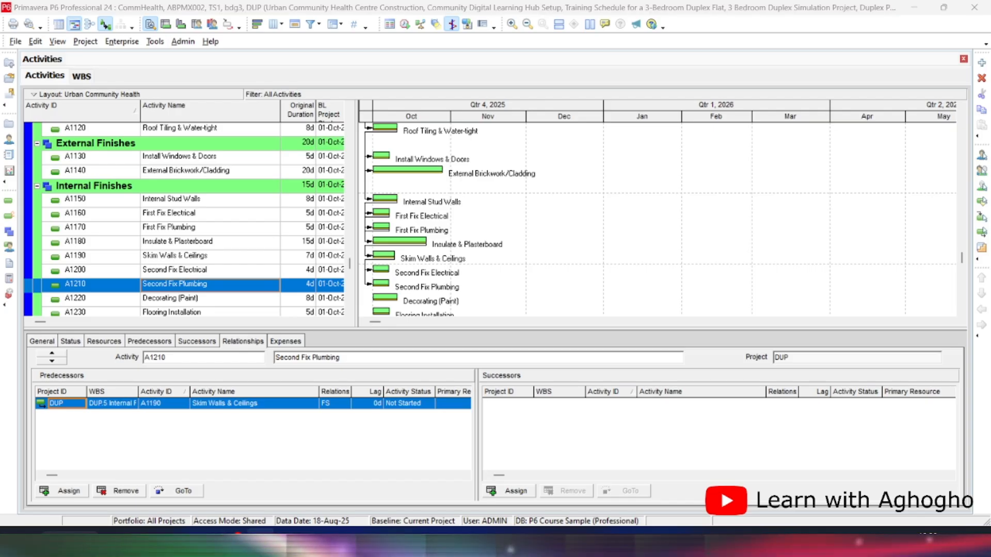
- Assign Second Fix Electrical (A1200) and Second Fix Plumbing (A1210) as predecessors of Decorating (Paint) (A1220)
{"action": "left_click", "coordinate": [173, 302]}
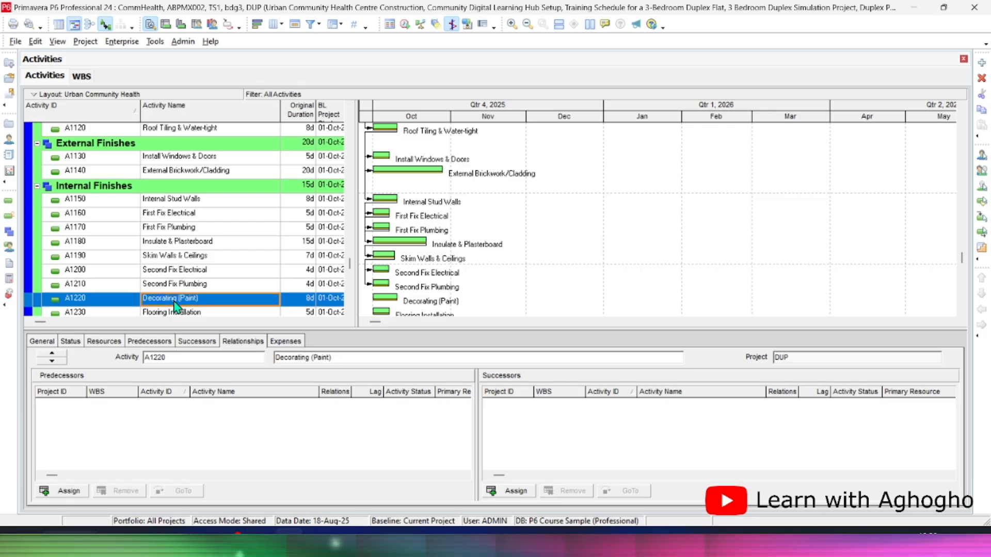
{"action": "right_click", "coordinate": [174, 305]}
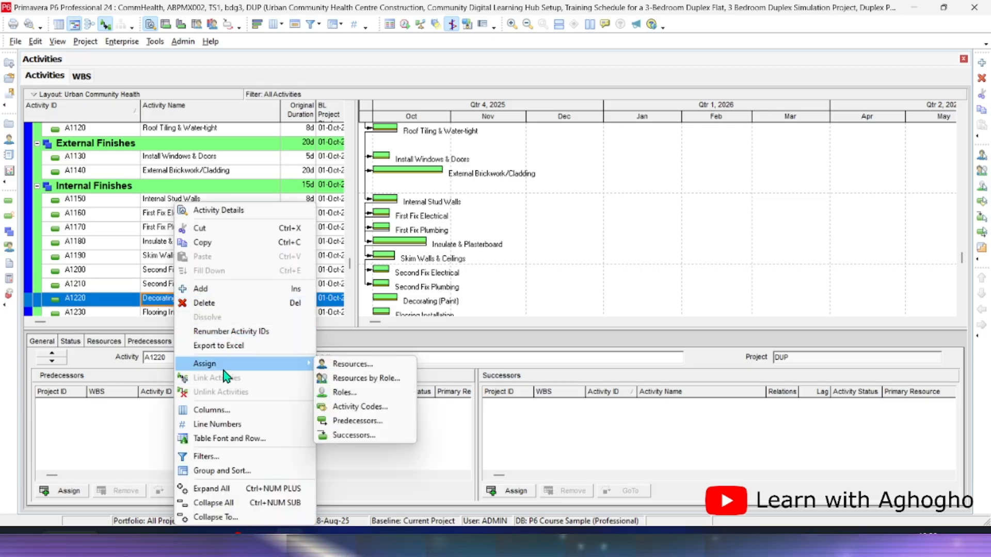
{"action": "left_click", "coordinate": [64, 493]}
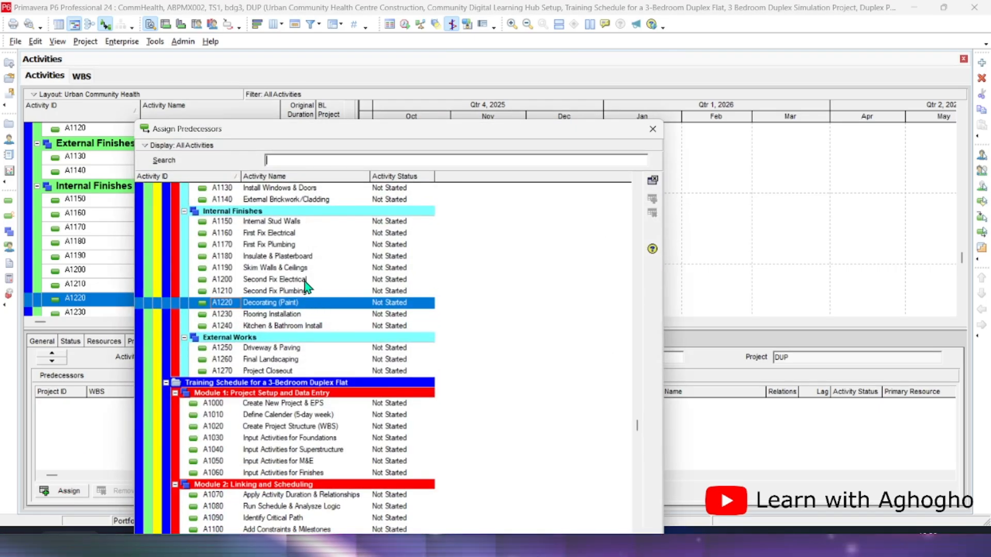
{"action": "double_click", "coordinate": [305, 279]}
{"action": "left_click", "coordinate": [301, 291]}
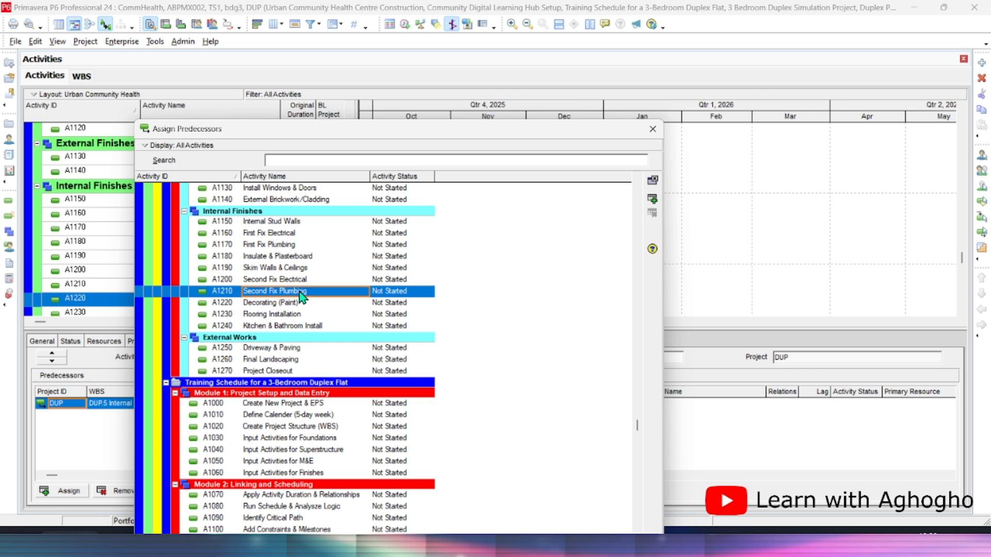
{"action": "left_click", "coordinate": [652, 199]}
{"action": "left_click", "coordinate": [652, 130]}
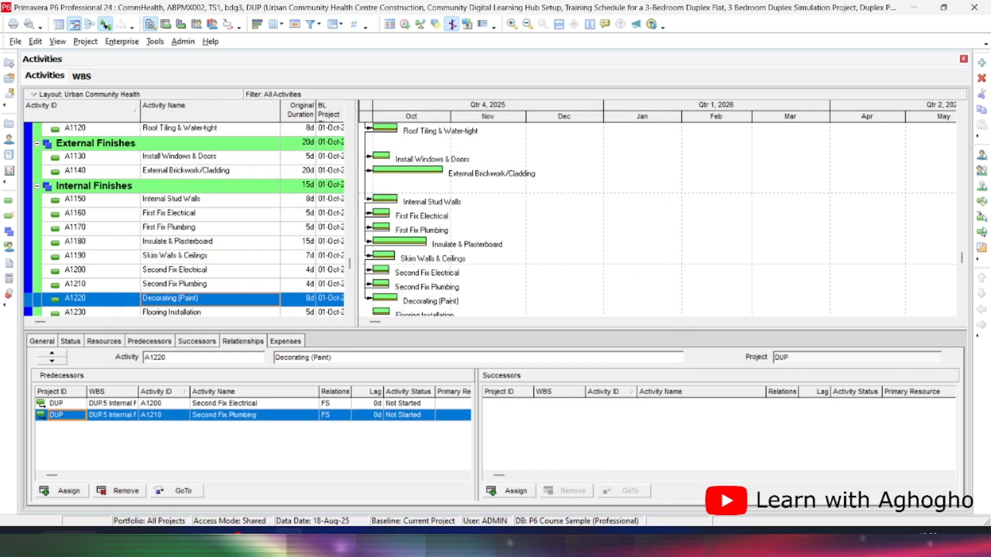
- Assign Decorating (Paint) (A1220) as the predecessor of Flooring Installation (A1230)
{"action": "scroll", "coordinate": [214, 289], "scroll_direction": "down", "scroll_amount": 1}
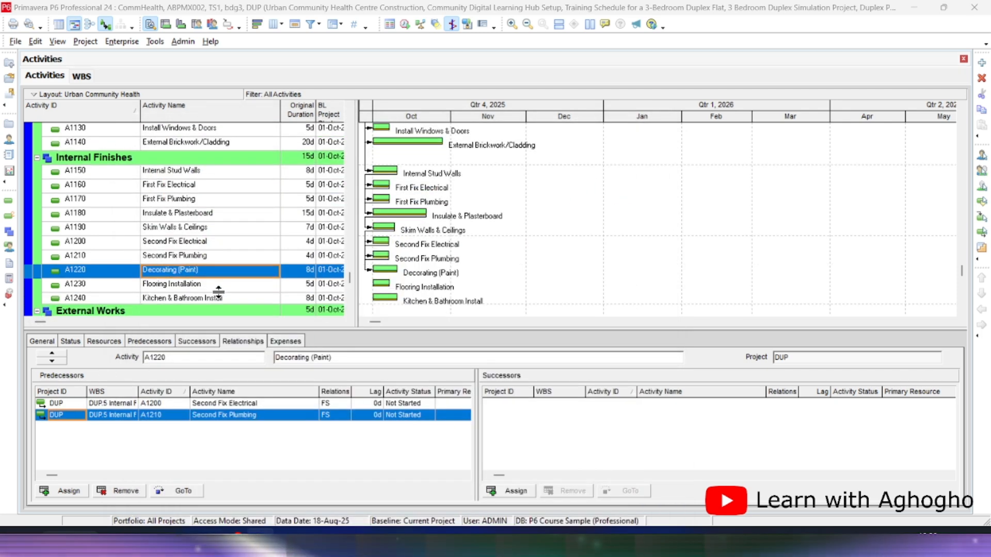
{"action": "left_click", "coordinate": [209, 285]}
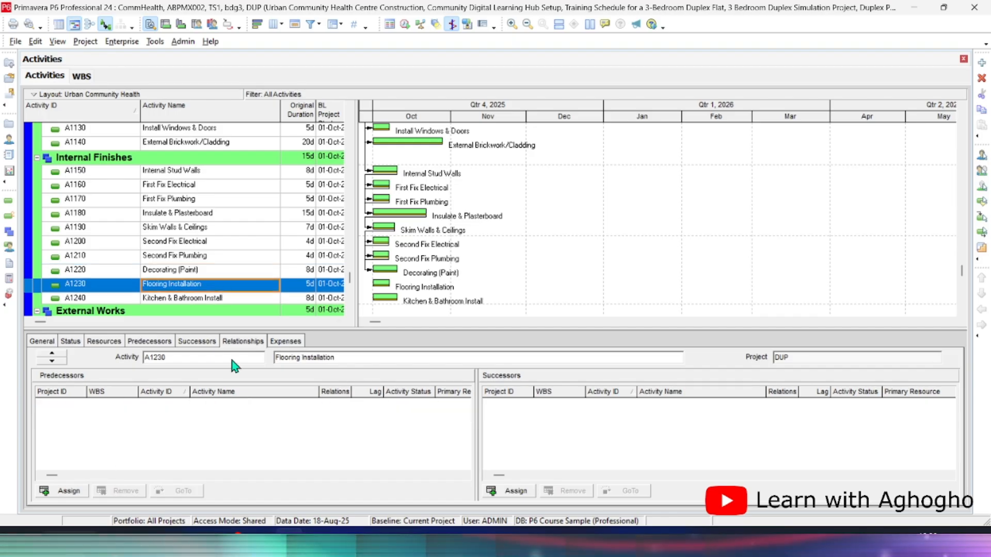
{"action": "left_click", "coordinate": [62, 491]}
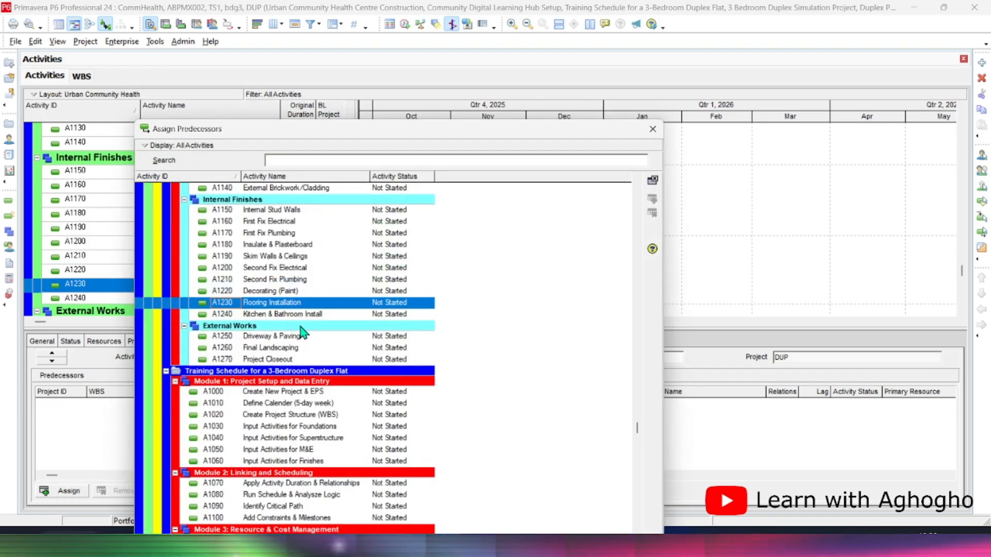
{"action": "left_click", "coordinate": [283, 292]}
{"action": "left_click", "coordinate": [653, 181]}
{"action": "left_click", "coordinate": [653, 129]}
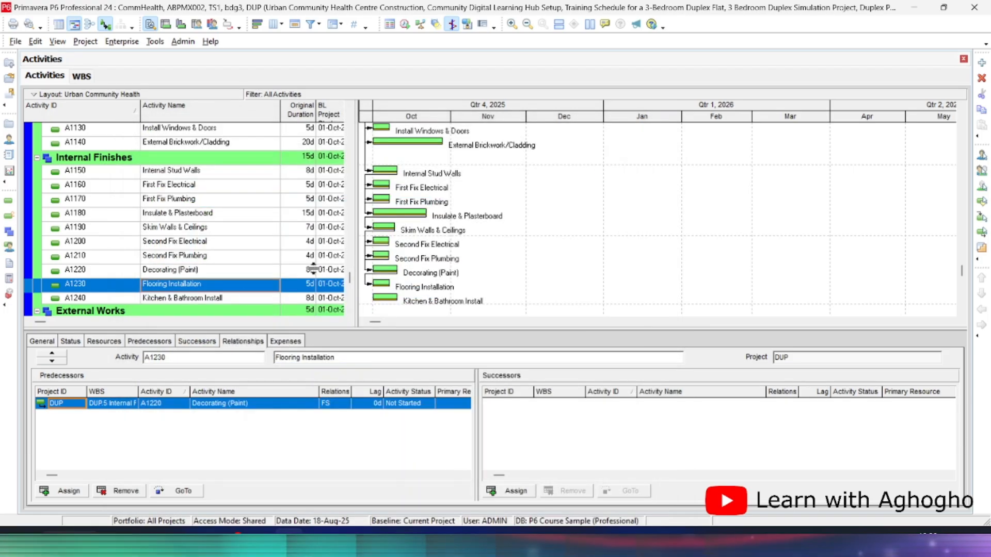
- Assign Decorating (Paint) (A1220) and Flooring Installation (A1230) as predecessors of Kitchen & Bathroom Install (A1240)
{"action": "scroll", "coordinate": [186, 274], "scroll_direction": "down", "scroll_amount": 1}
{"action": "left_click", "coordinate": [178, 271]}
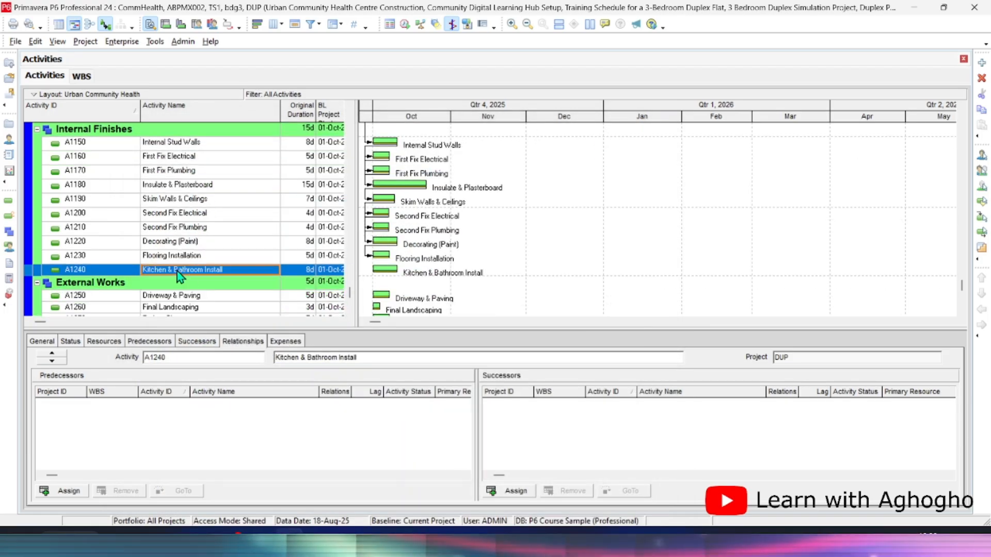
{"action": "left_click", "coordinate": [61, 491]}
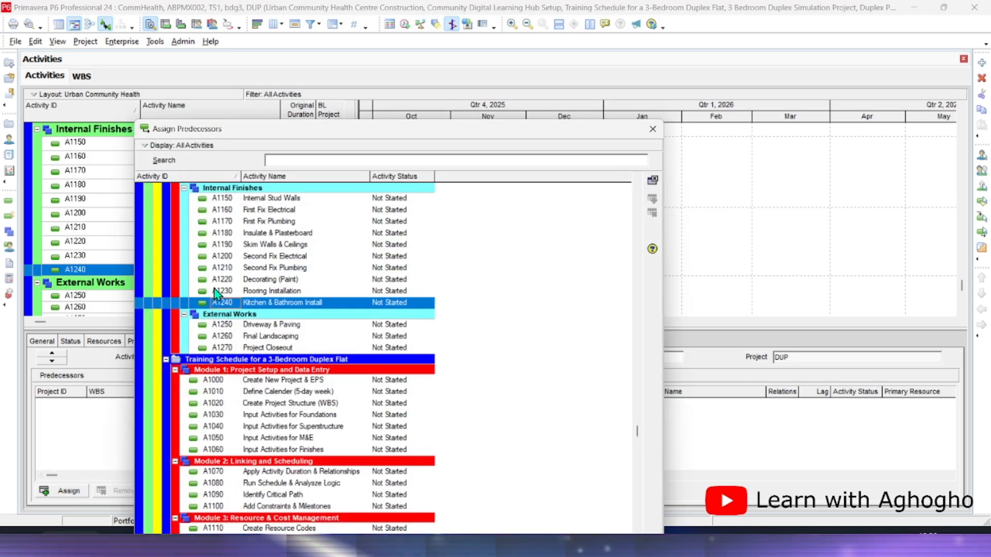
{"action": "left_click", "coordinate": [265, 280]}
{"action": "left_click", "coordinate": [653, 199]}
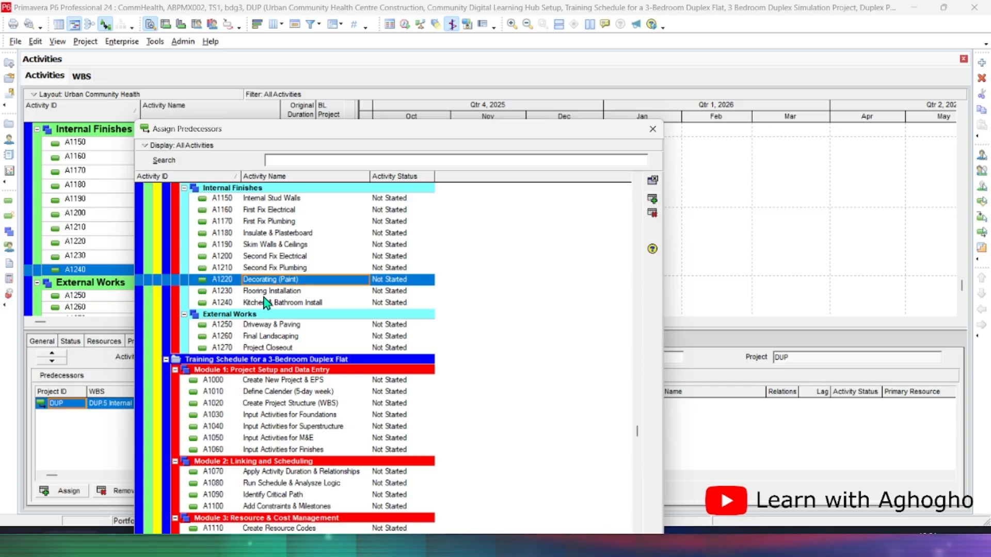
{"action": "left_click", "coordinate": [265, 291]}
{"action": "left_click", "coordinate": [653, 200]}
{"action": "left_click", "coordinate": [653, 129]}
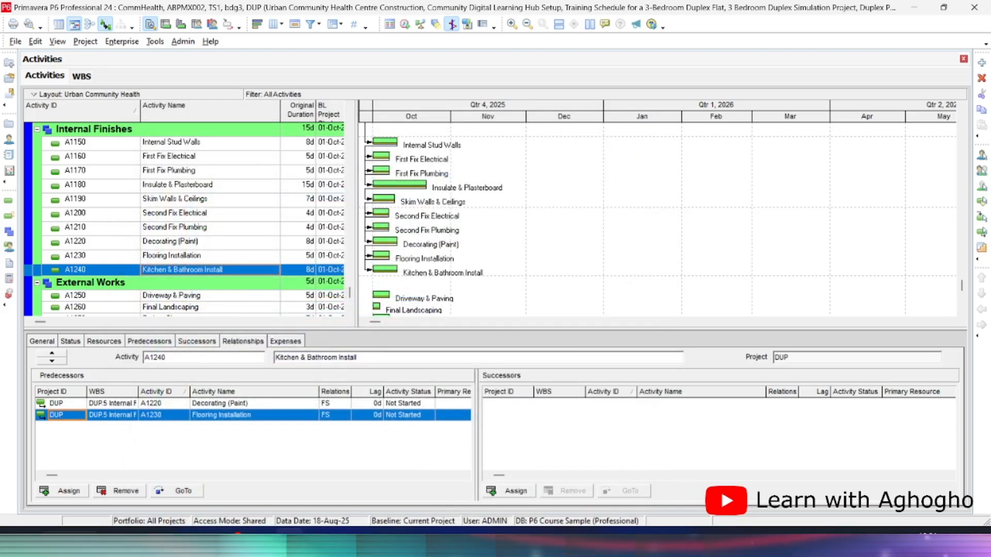
- Set a 2-day lag on the start-to-start link from Internal Stud Walls (A1150) to First Fix Electrical (A1160)
{"action": "left_click", "coordinate": [197, 299]}
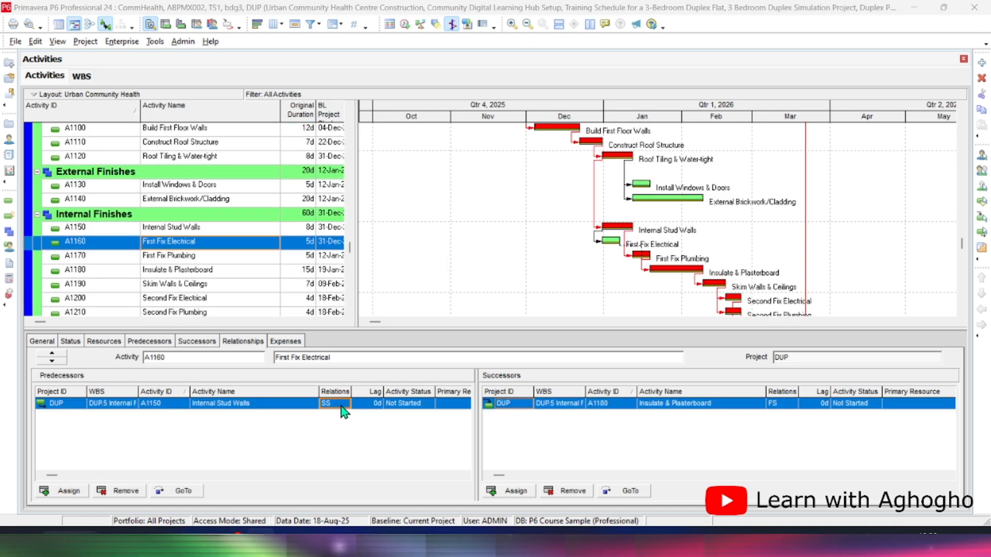
{"action": "left_click", "coordinate": [373, 404]}
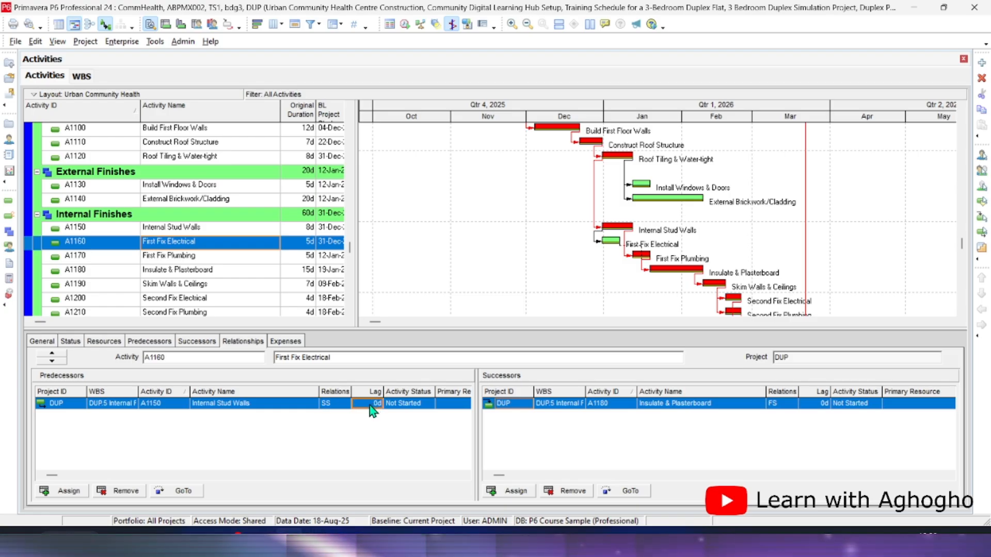
{"action": "type", "text": "2"}
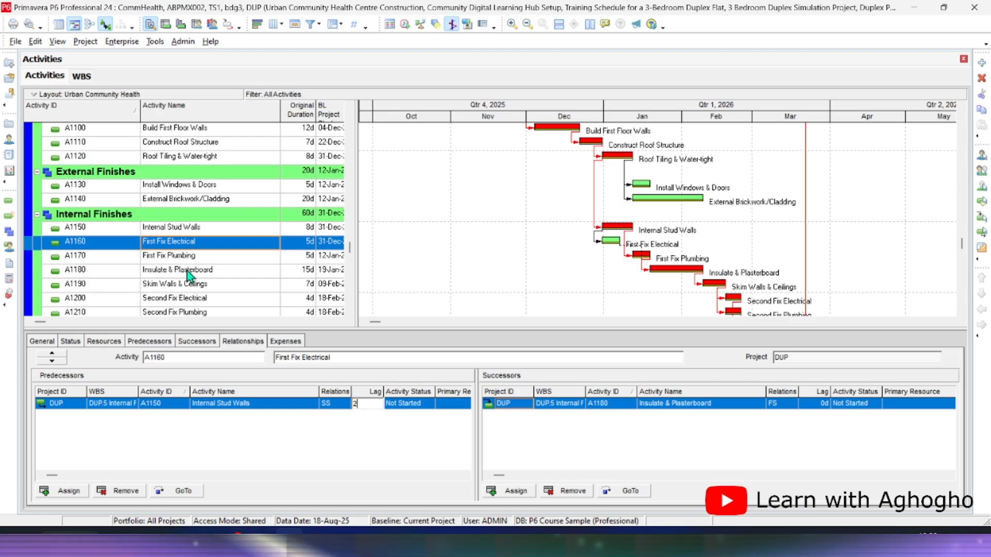
{"action": "left_click", "coordinate": [214, 237]}
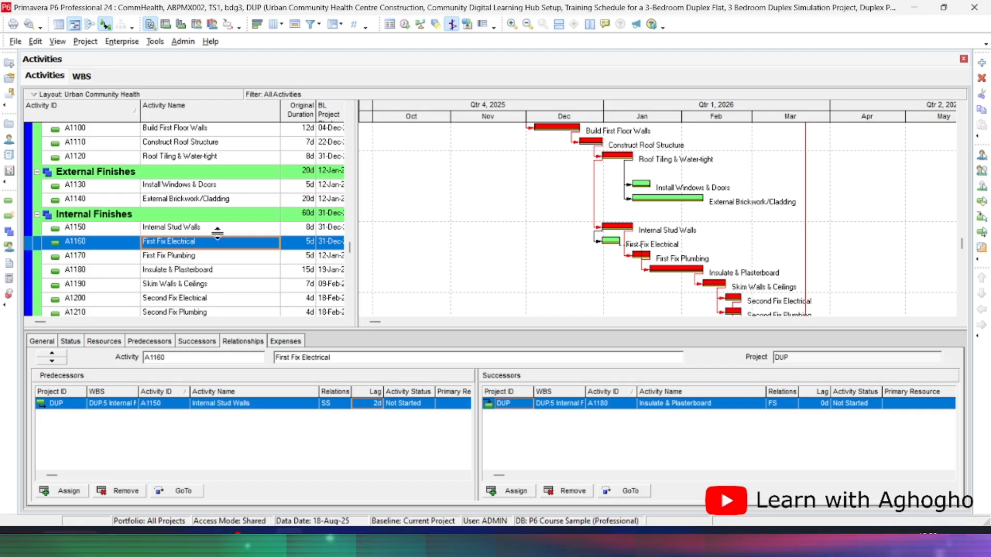
- Set a 2-day lag on the start-to-start link from Roof Tiling & Water-tight (A1120) to Internal Stud Walls (A1150)
{"action": "left_click", "coordinate": [252, 189]}
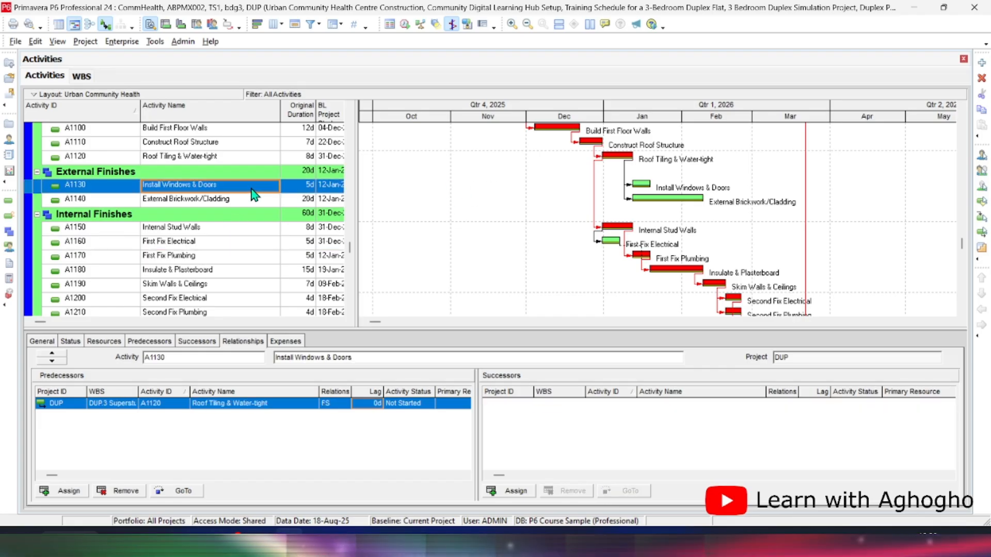
{"action": "left_click", "coordinate": [251, 202]}
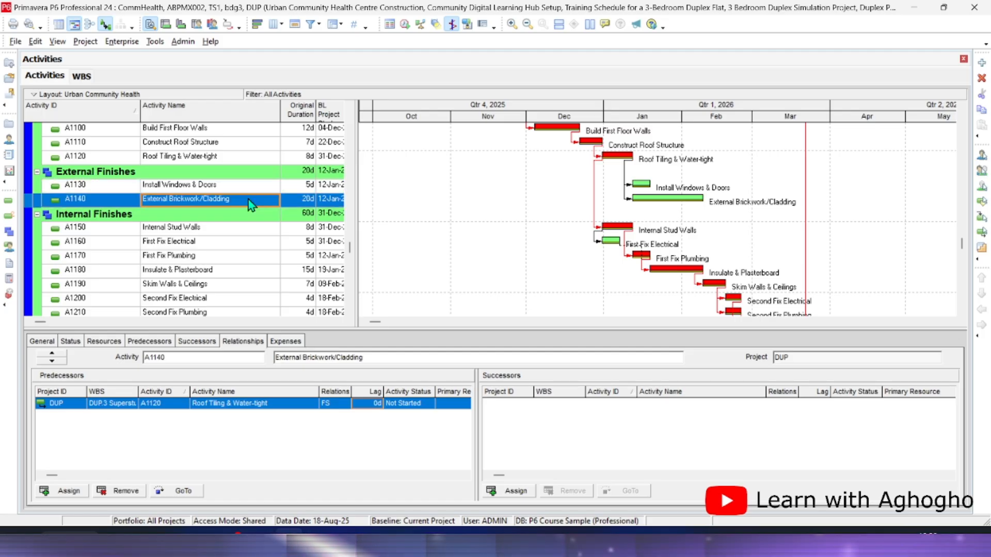
{"action": "left_click", "coordinate": [233, 227]}
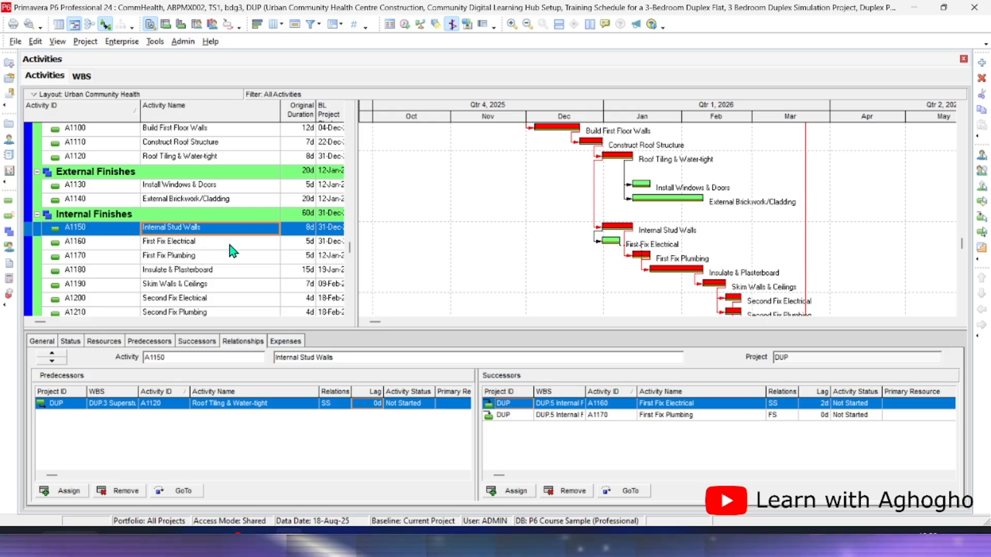
{"action": "left_click", "coordinate": [230, 246]}
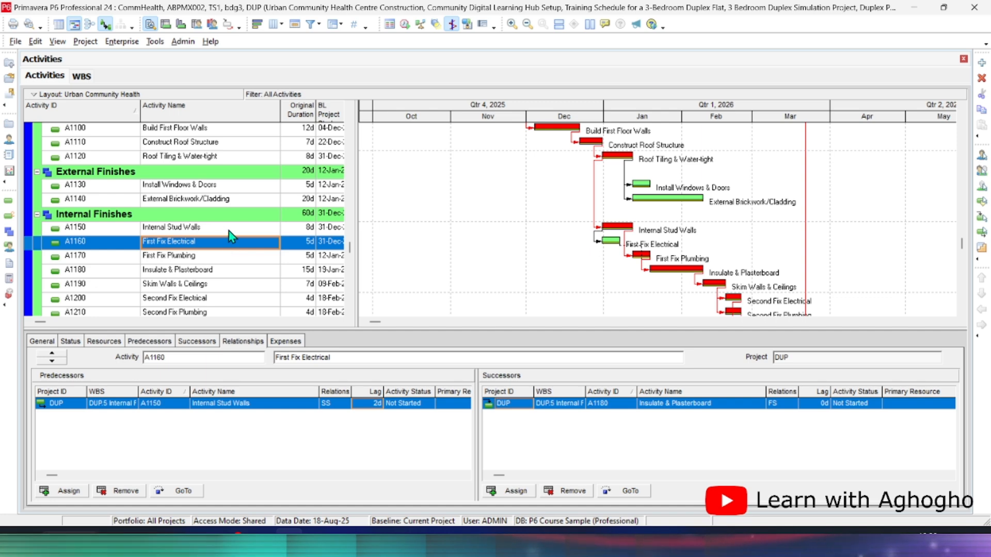
{"action": "left_click", "coordinate": [228, 231]}
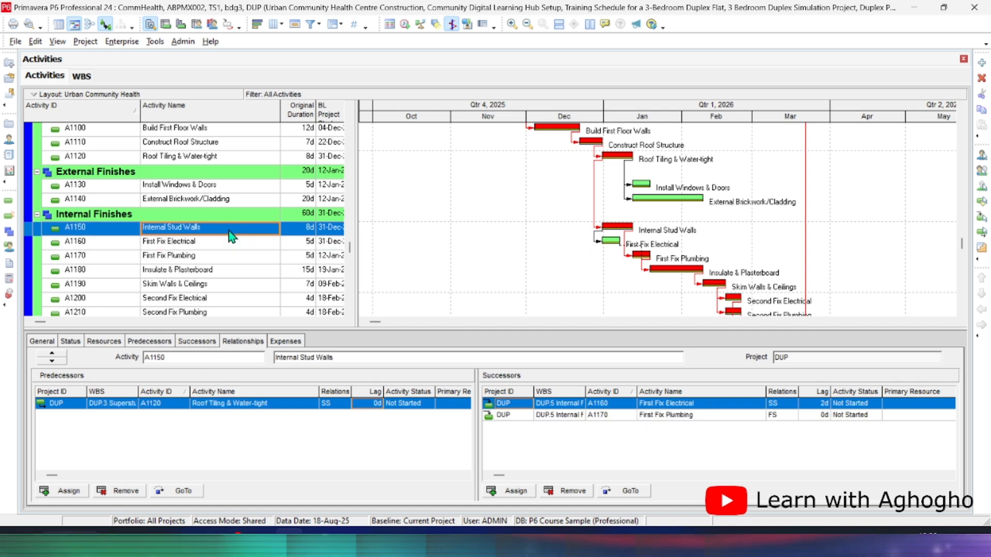
{"action": "left_click", "coordinate": [379, 403]}
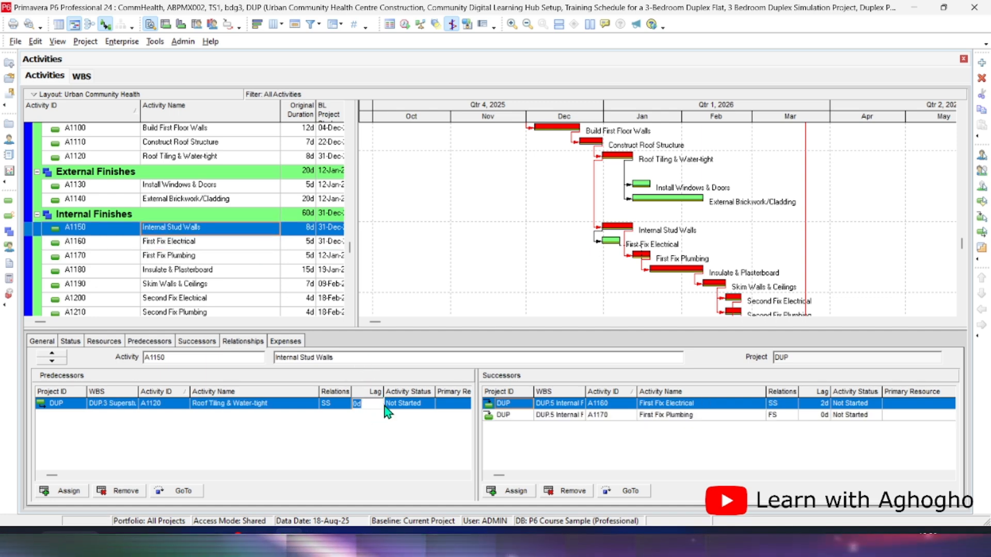
{"action": "type", "text": "2"}
{"action": "left_click", "coordinate": [253, 283]}
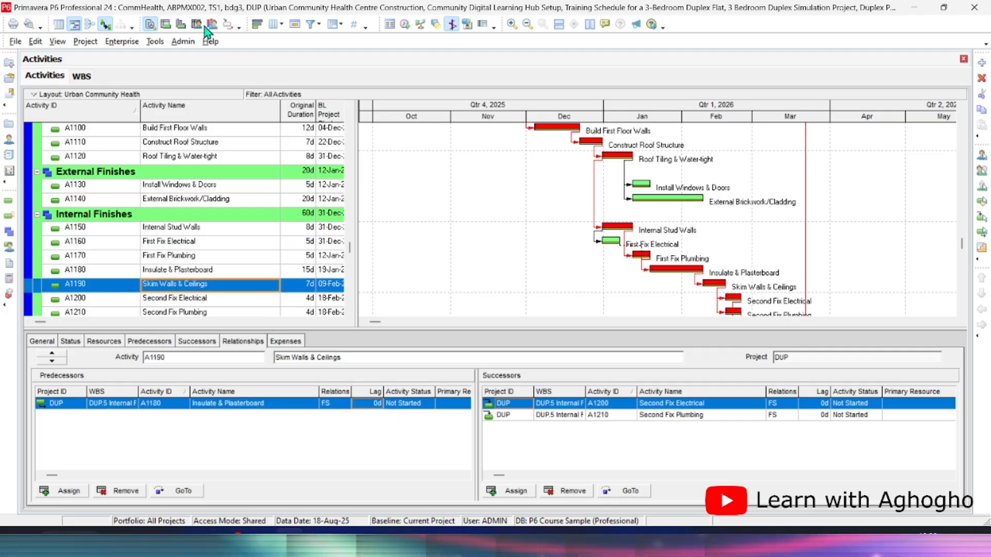
- Run the schedule calculation with all projects using their own data date
{"action": "left_click", "coordinate": [182, 43]}
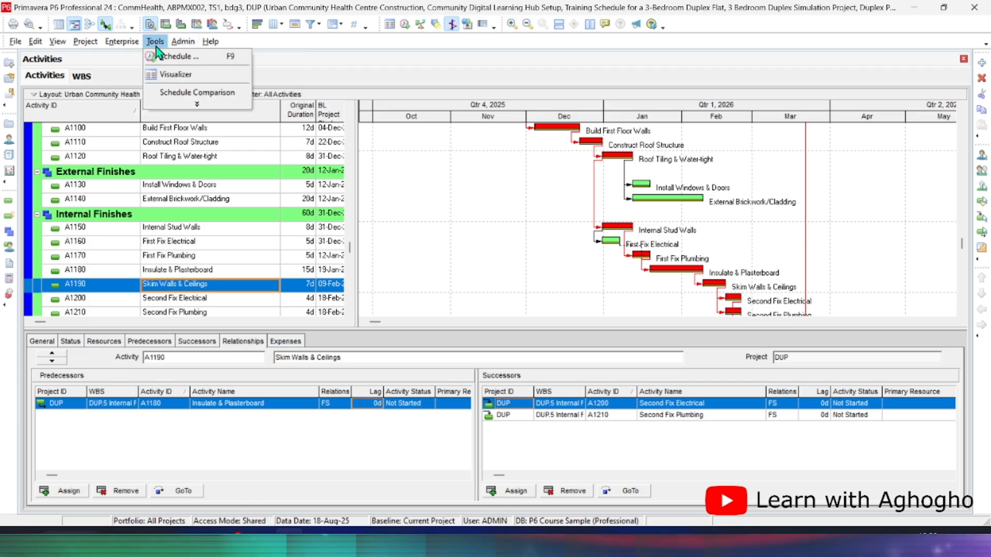
{"action": "left_click", "coordinate": [165, 56]}
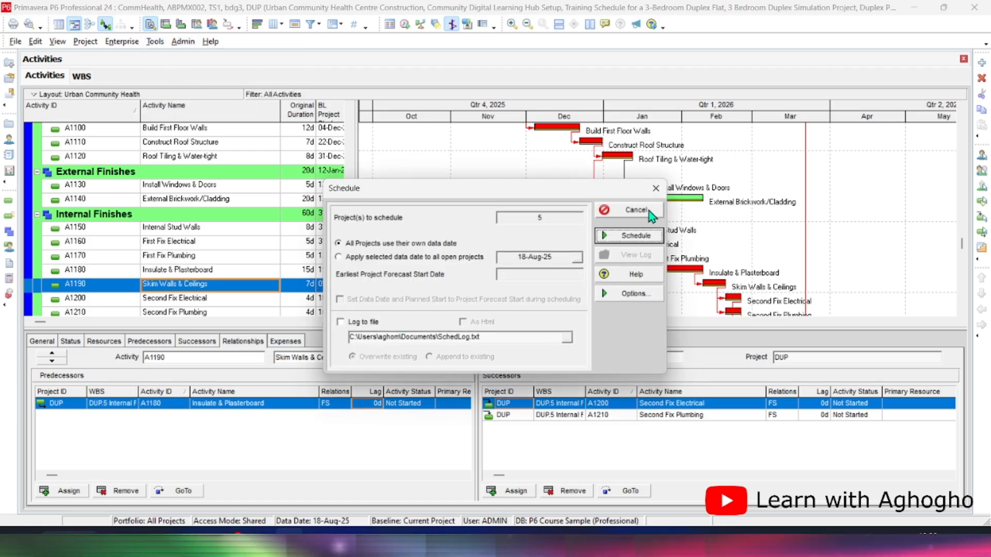
{"action": "left_click", "coordinate": [636, 235]}
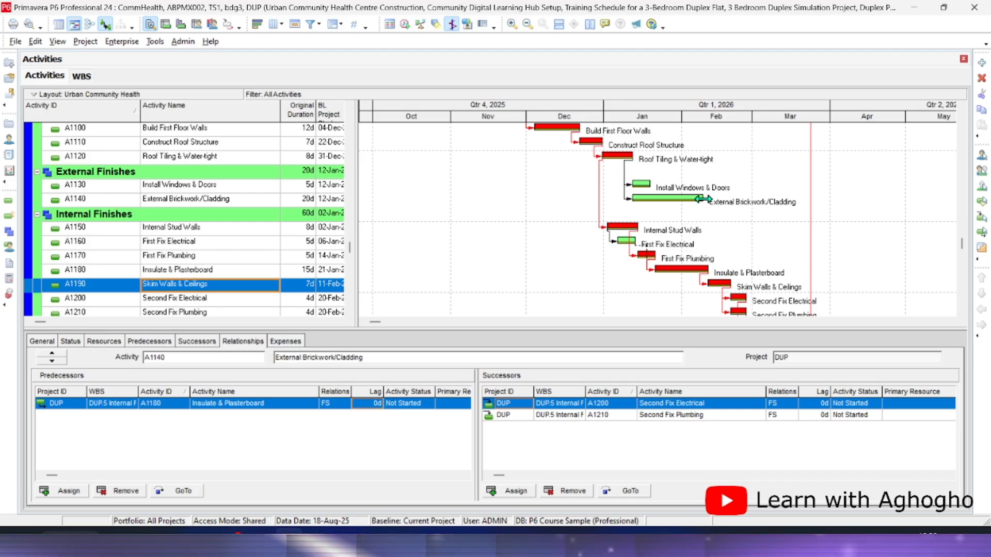
- Link External Brickwork/Cladding (A1140) and Install Windows & Doors (A1130) finish-to-start to Internal Stud Walls (A1150) in the Gantt chart
{"action": "left_click", "coordinate": [702, 199]}
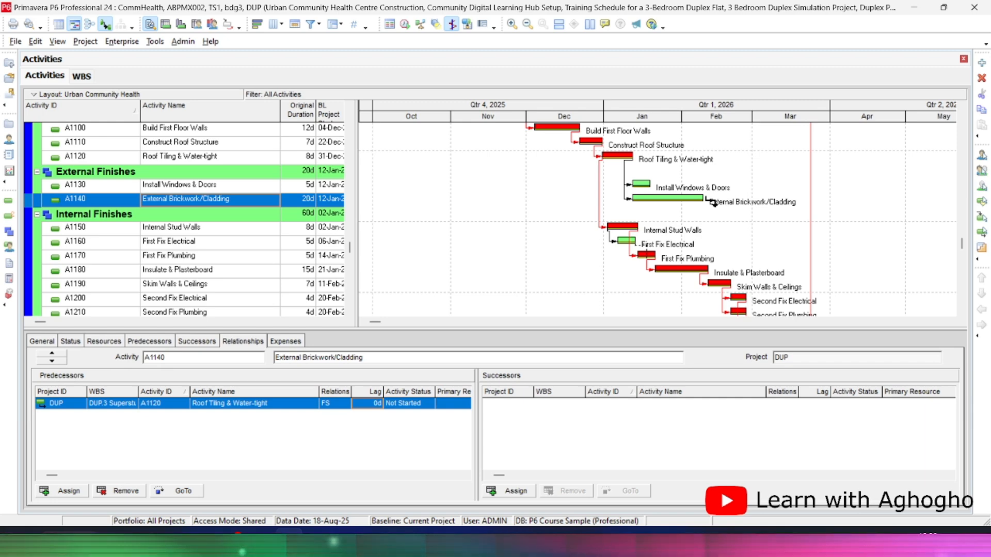
{"action": "left_click_drag", "start_coordinate": [714, 202], "coordinate": [614, 234]}
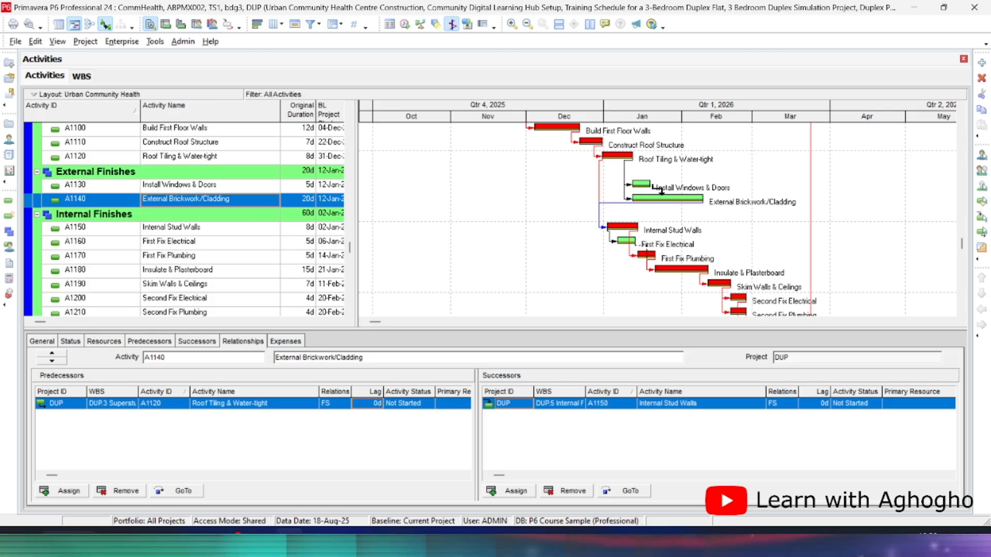
{"action": "left_click_drag", "start_coordinate": [661, 190], "coordinate": [609, 236]}
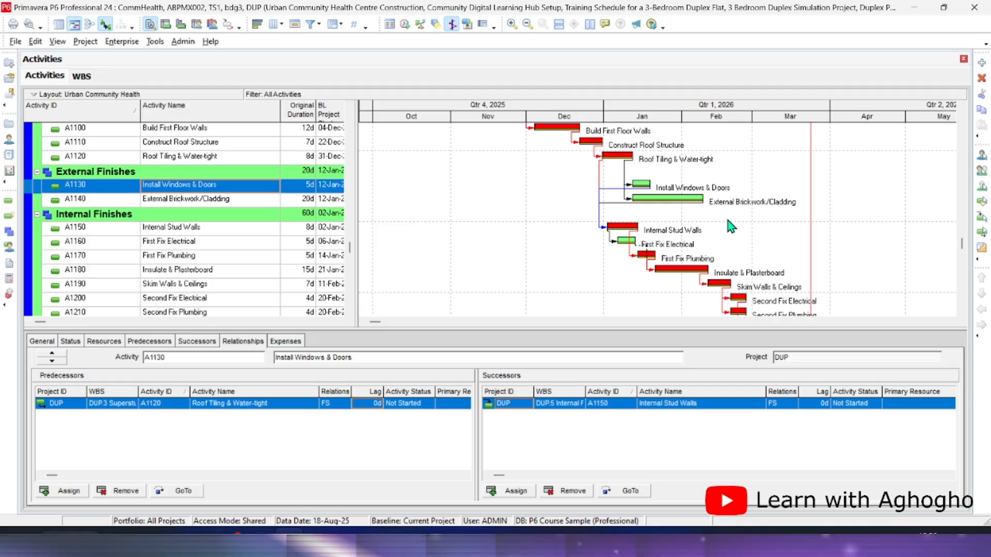
- Reschedule the projects on their own data dates to apply the new links from External Finishes to Internal Stud Walls
{"action": "scroll", "coordinate": [695, 248], "scroll_direction": "down", "scroll_amount": 1}
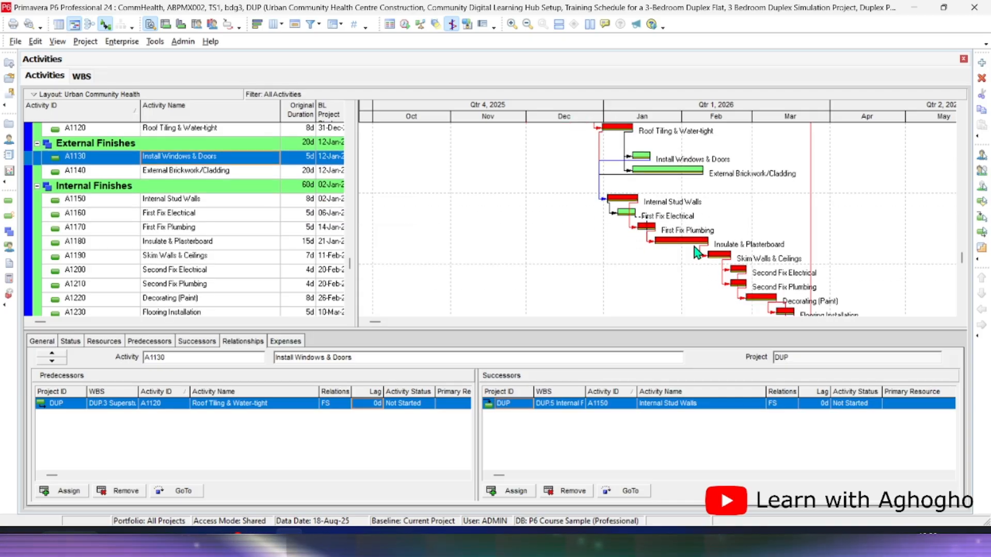
{"action": "scroll", "coordinate": [693, 249], "scroll_direction": "down", "scroll_amount": 1}
{"action": "scroll", "coordinate": [696, 253], "scroll_direction": "up", "scroll_amount": 5}
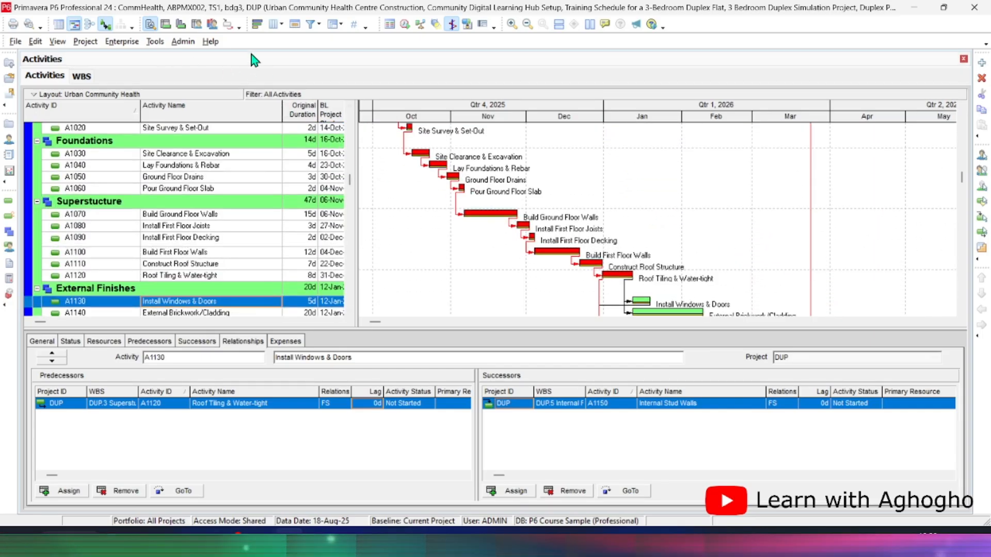
{"action": "left_click", "coordinate": [155, 41]}
{"action": "key", "text": "Escape"}
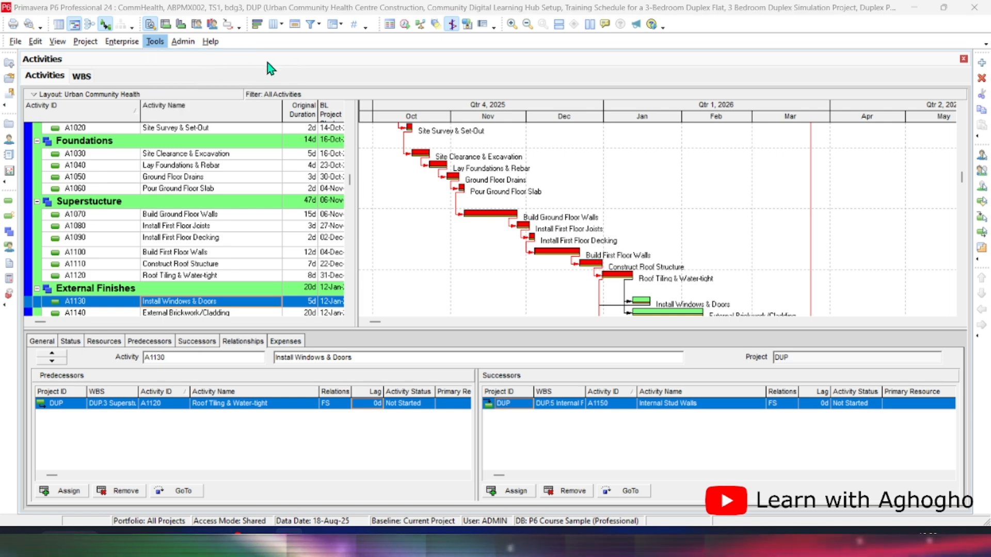
{"action": "key", "text": "F9"}
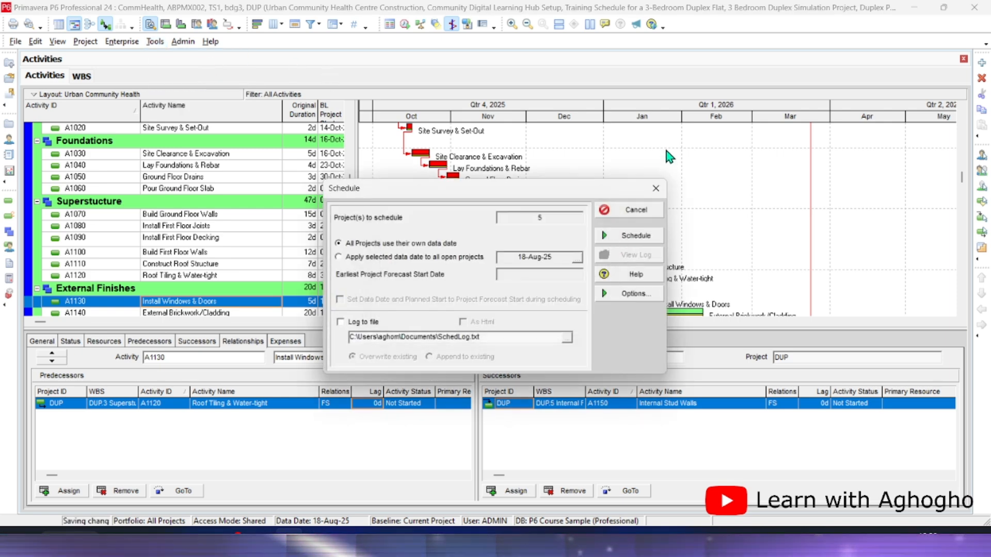
{"action": "scroll", "coordinate": [635, 209], "scroll_direction": "up", "scroll_amount": 3}
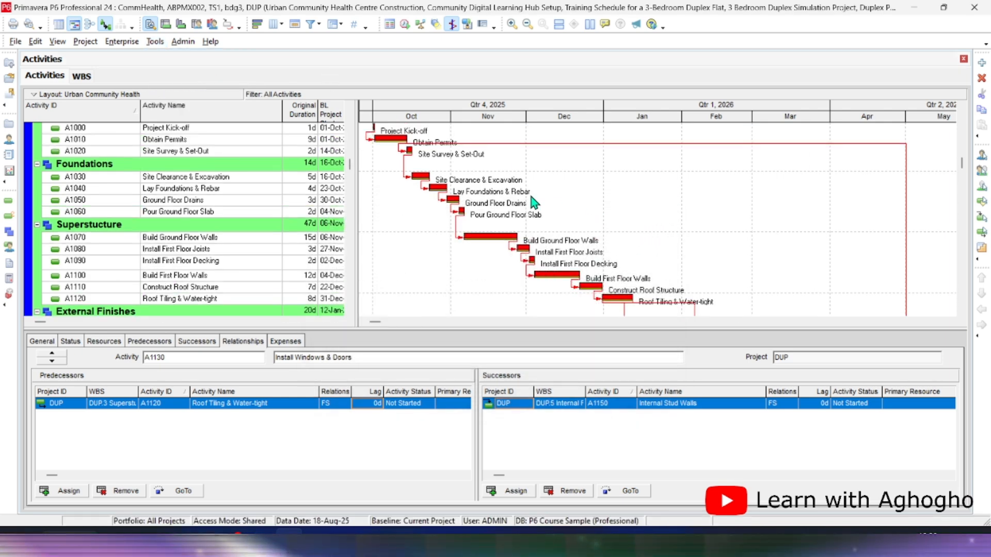
- Review the rescheduled Duplex Project bars and relationship lines in the Gantt chart, from Project Management through External Works
{"action": "scroll", "coordinate": [535, 207], "scroll_direction": "down", "scroll_amount": 7}
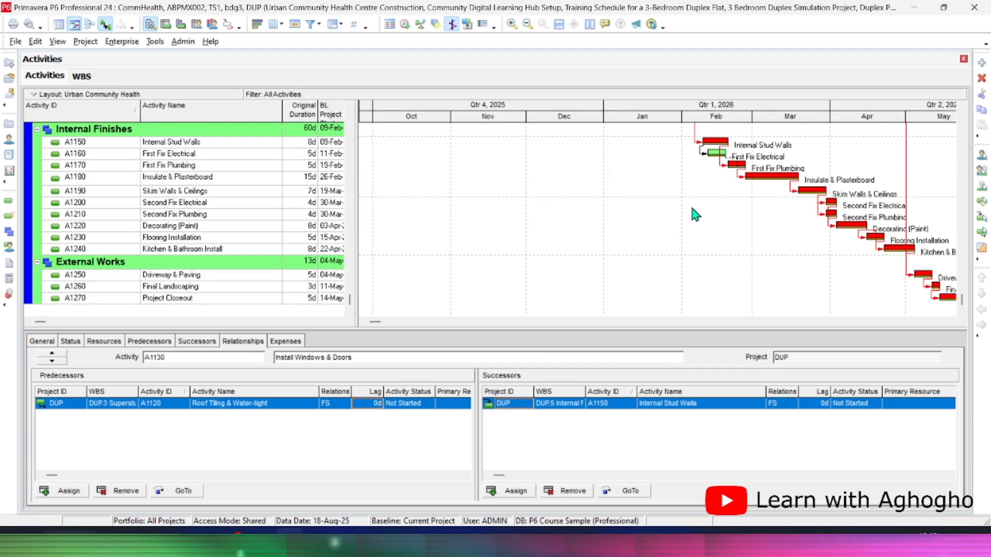
{"action": "scroll", "coordinate": [692, 204], "scroll_direction": "up", "scroll_amount": 2}
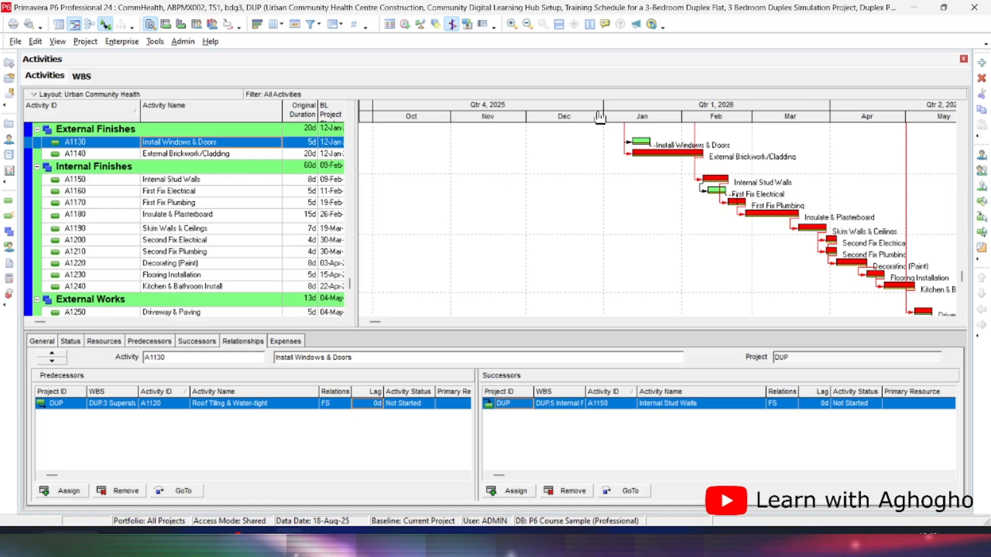
{"action": "left_click_drag", "start_coordinate": [600, 117], "coordinate": [416, 137]}
{"action": "scroll", "coordinate": [554, 196], "scroll_direction": "up", "scroll_amount": 3}
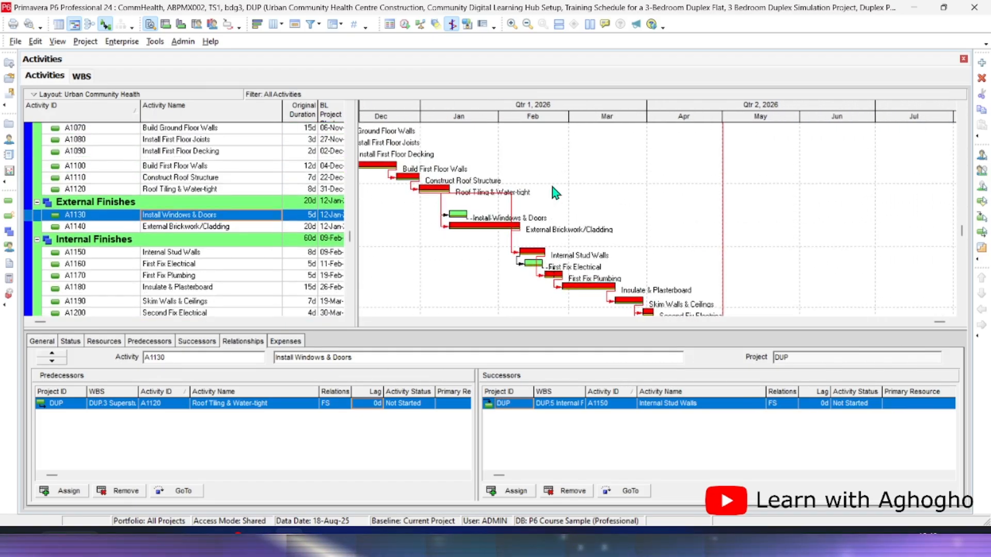
{"action": "left_click_drag", "start_coordinate": [576, 115], "coordinate": [467, 222]}
{"action": "scroll", "coordinate": [468, 225], "scroll_direction": "up", "scroll_amount": 1}
{"action": "scroll", "coordinate": [470, 222], "scroll_direction": "up", "scroll_amount": 4}
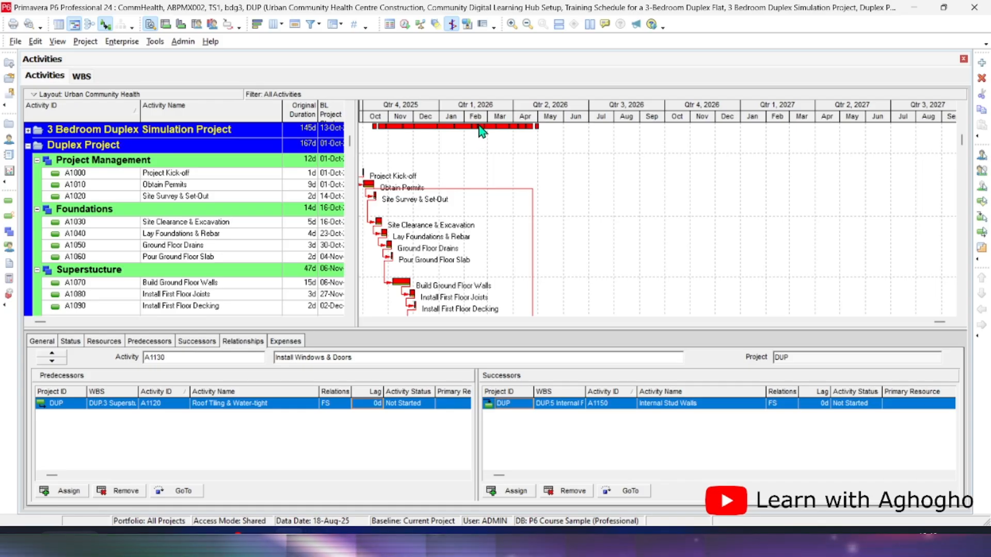
{"action": "left_click_drag", "start_coordinate": [481, 116], "coordinate": [596, 136]}
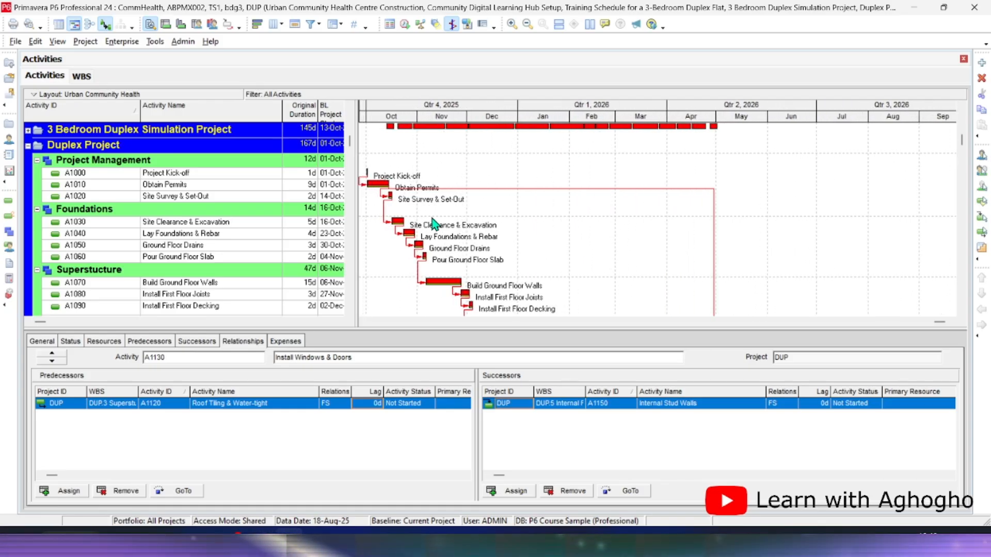
{"action": "scroll", "coordinate": [435, 223], "scroll_direction": "down", "scroll_amount": 1}
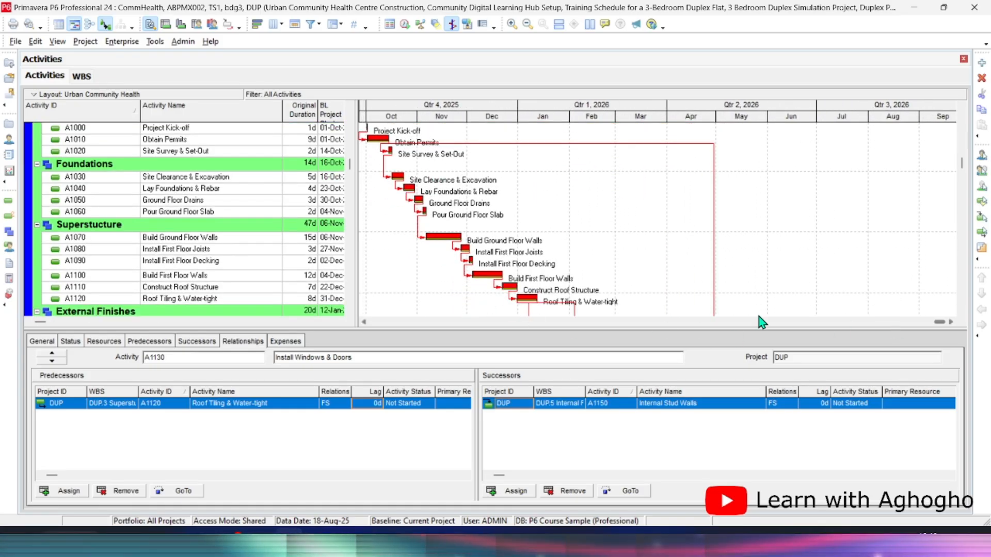
{"action": "left_click", "coordinate": [383, 322]}
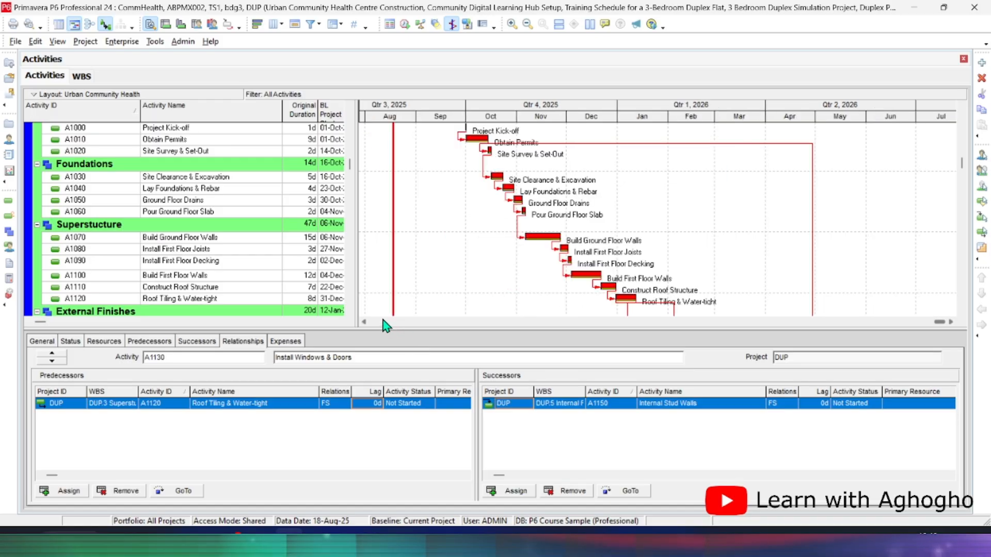
{"action": "left_click", "coordinate": [383, 322]}
{"action": "scroll", "coordinate": [550, 219], "scroll_direction": "down", "scroll_amount": 1}
{"action": "scroll", "coordinate": [549, 219], "scroll_direction": "down", "scroll_amount": 2}
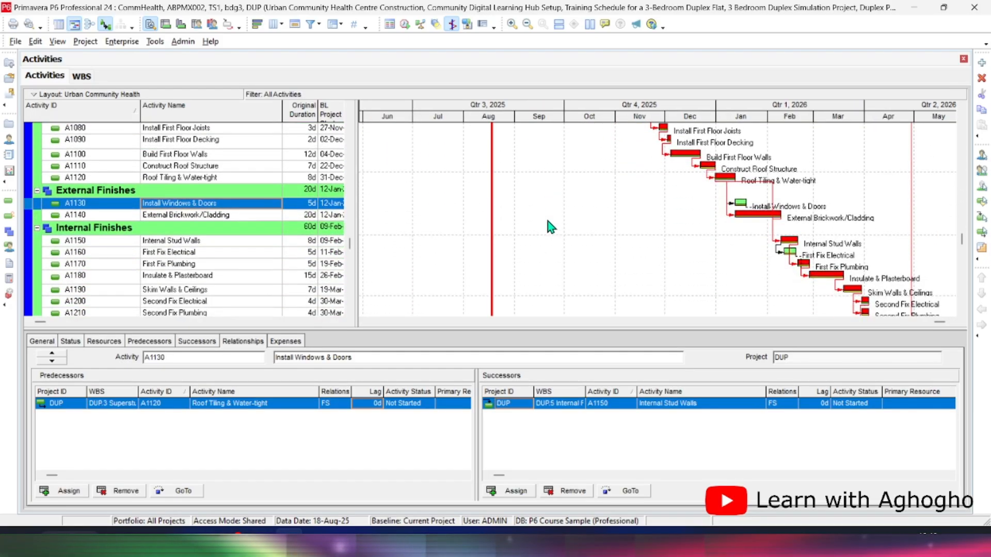
{"action": "scroll", "coordinate": [615, 220], "scroll_direction": "down", "scroll_amount": 1}
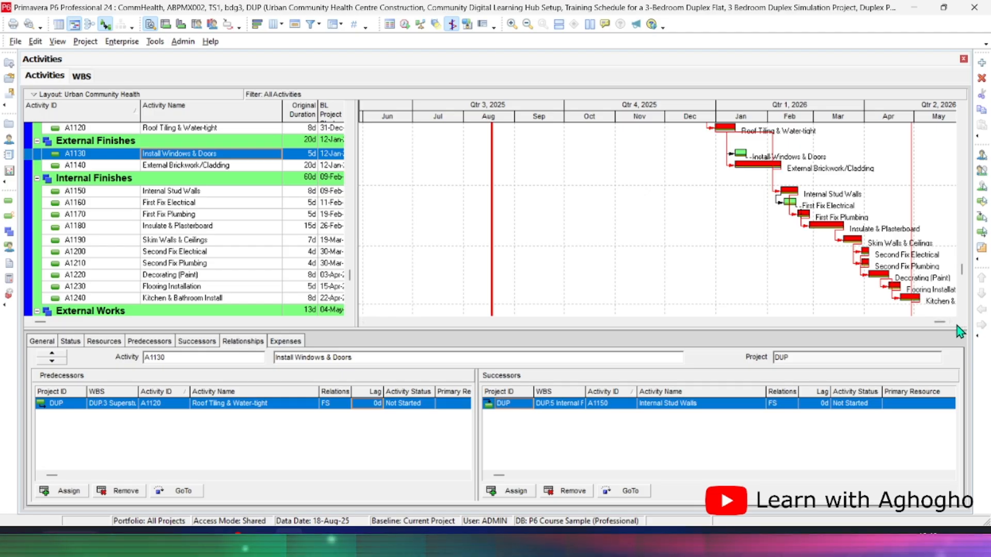
{"action": "scroll", "coordinate": [813, 279], "scroll_direction": "down", "scroll_amount": 1}
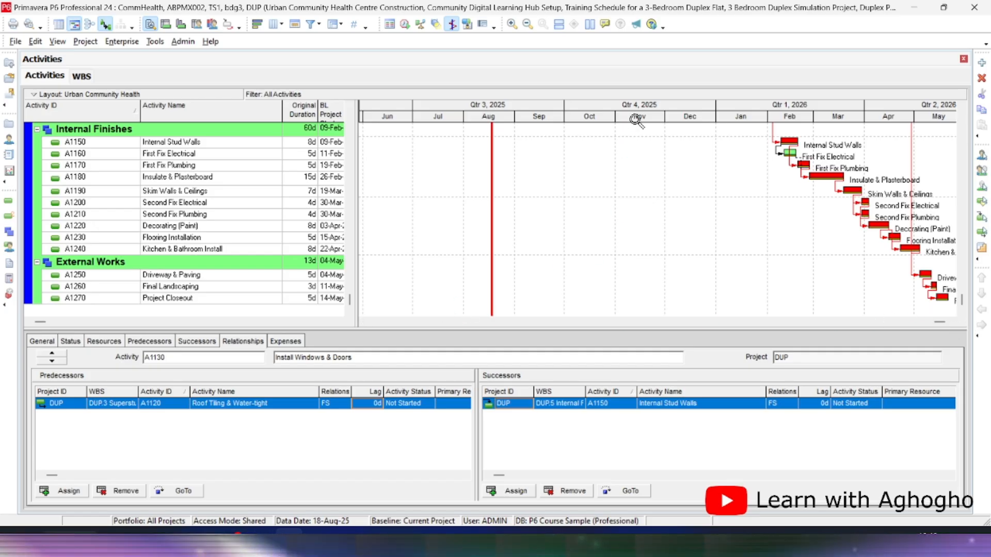
- Condense the Gantt timescale and examine the critical path across the whole Duplex Project, from Project Kick-off to Project Closeout
{"action": "left_click_drag", "start_coordinate": [636, 120], "coordinate": [500, 141]}
{"action": "scroll", "coordinate": [593, 228], "scroll_direction": "up", "scroll_amount": 1}
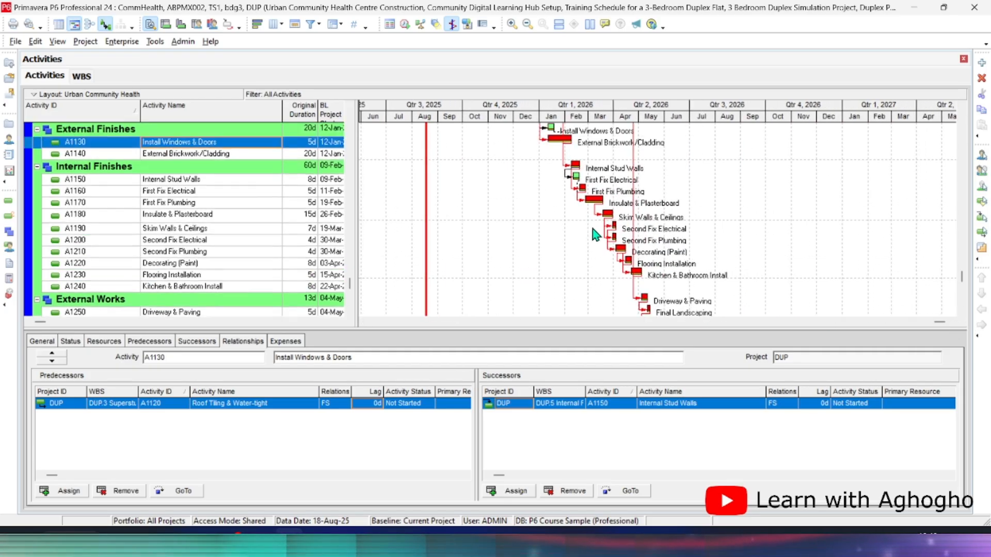
{"action": "scroll", "coordinate": [592, 228], "scroll_direction": "up", "scroll_amount": 7}
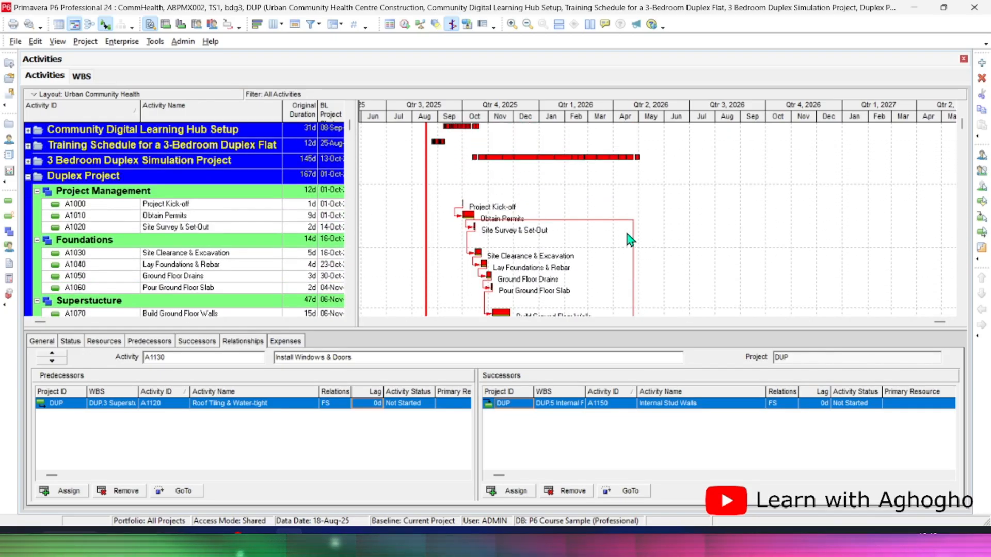
{"action": "scroll", "coordinate": [627, 235], "scroll_direction": "up", "scroll_amount": 1}
{"action": "scroll", "coordinate": [628, 234], "scroll_direction": "down", "scroll_amount": 2}
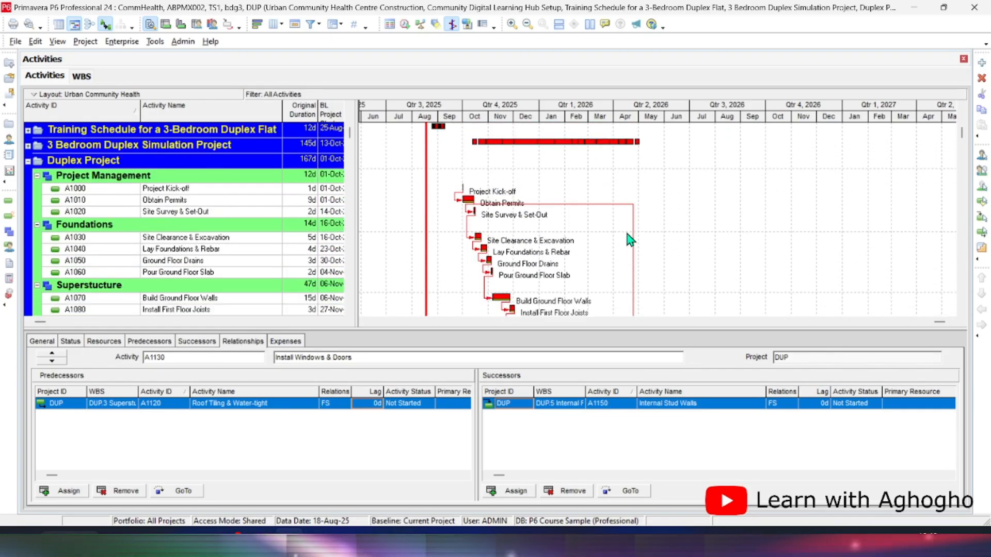
{"action": "scroll", "coordinate": [627, 233], "scroll_direction": "down", "scroll_amount": 5}
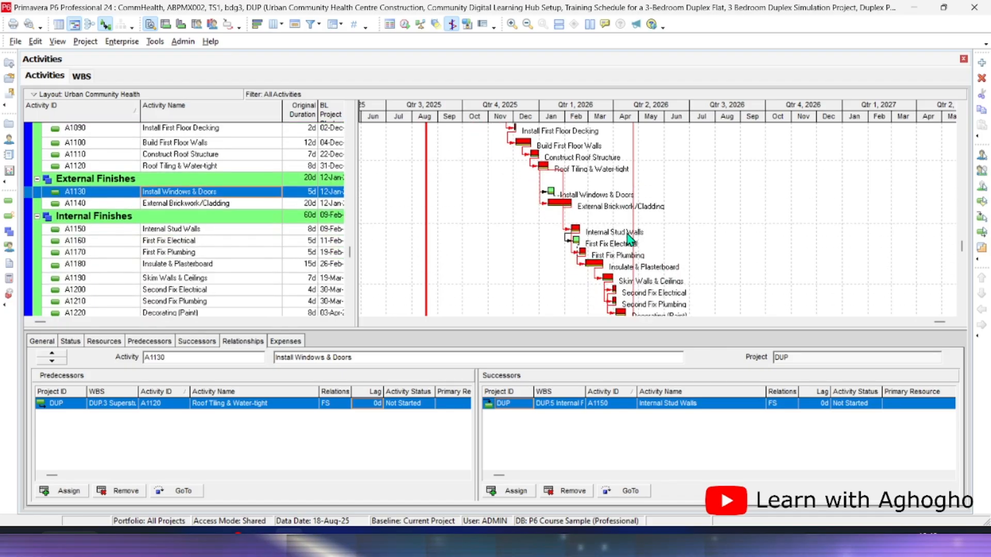
{"action": "scroll", "coordinate": [628, 239], "scroll_direction": "down", "scroll_amount": 3}
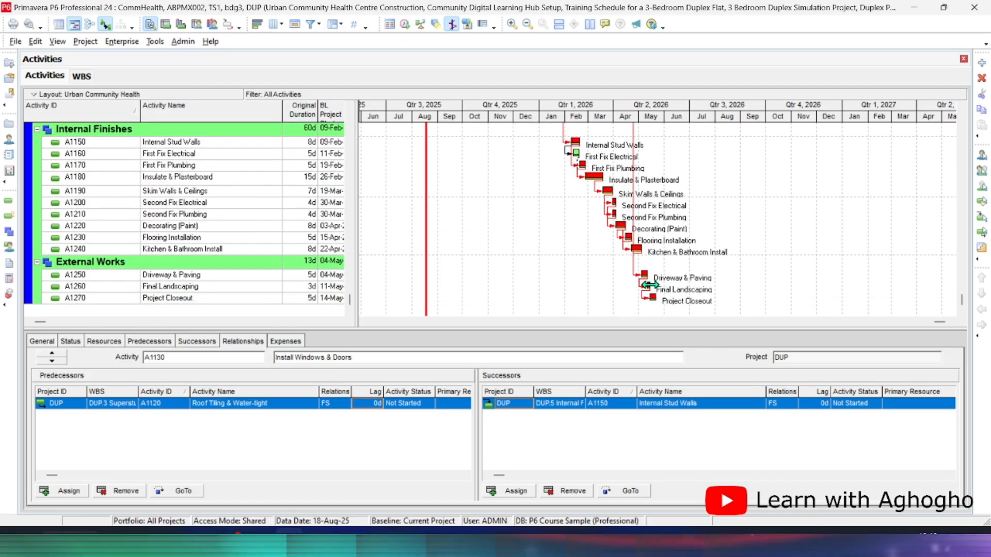
{"action": "scroll", "coordinate": [645, 292], "scroll_direction": "up", "scroll_amount": 2}
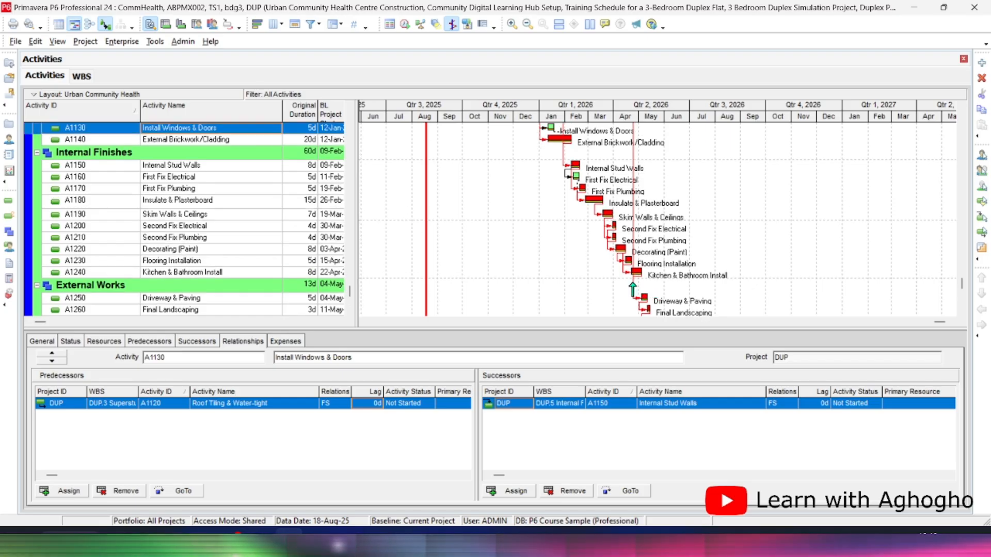
{"action": "scroll", "coordinate": [638, 290], "scroll_direction": "up", "scroll_amount": 3}
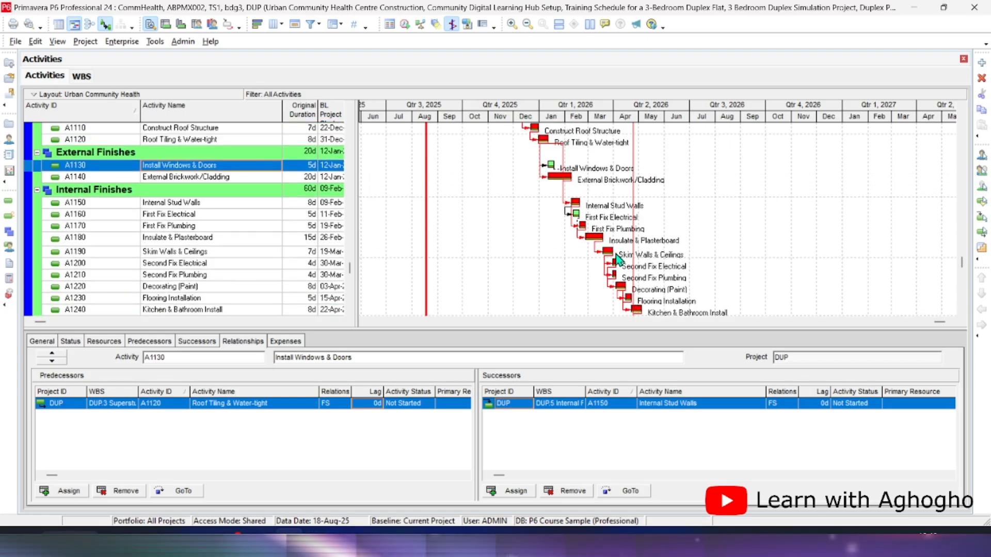
- Widen the Gantt timescale to months and inspect the links and durations of External Finishes, Internal Finishes and External Works
{"action": "left_click_drag", "start_coordinate": [643, 120], "coordinate": [894, 163]}
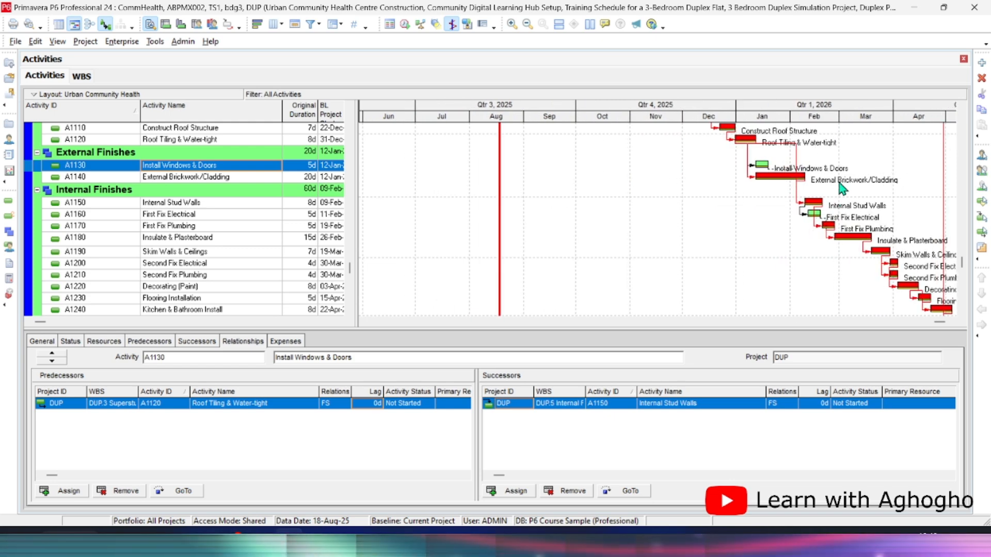
{"action": "left_click_drag", "start_coordinate": [799, 110], "coordinate": [834, 231]}
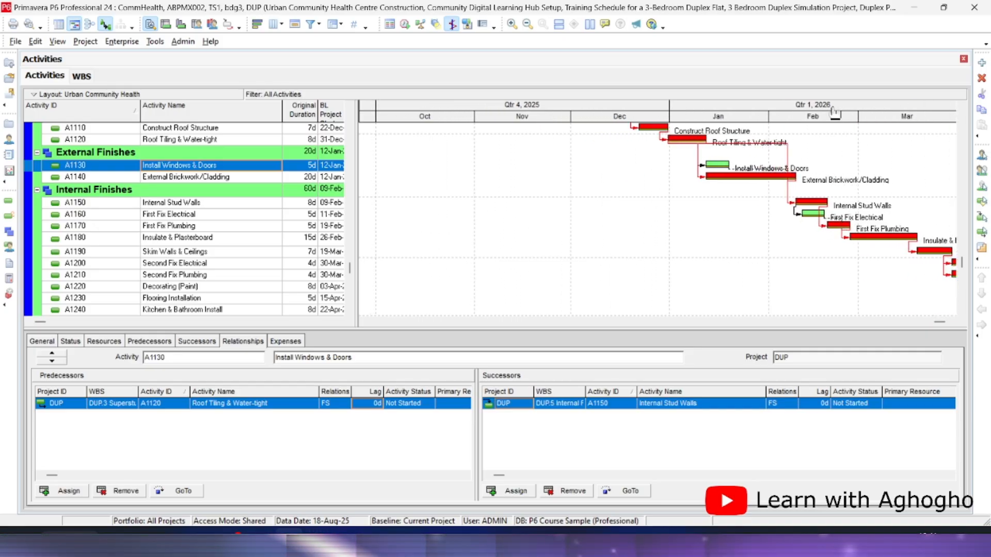
{"action": "left_click_drag", "start_coordinate": [835, 112], "coordinate": [565, 158]}
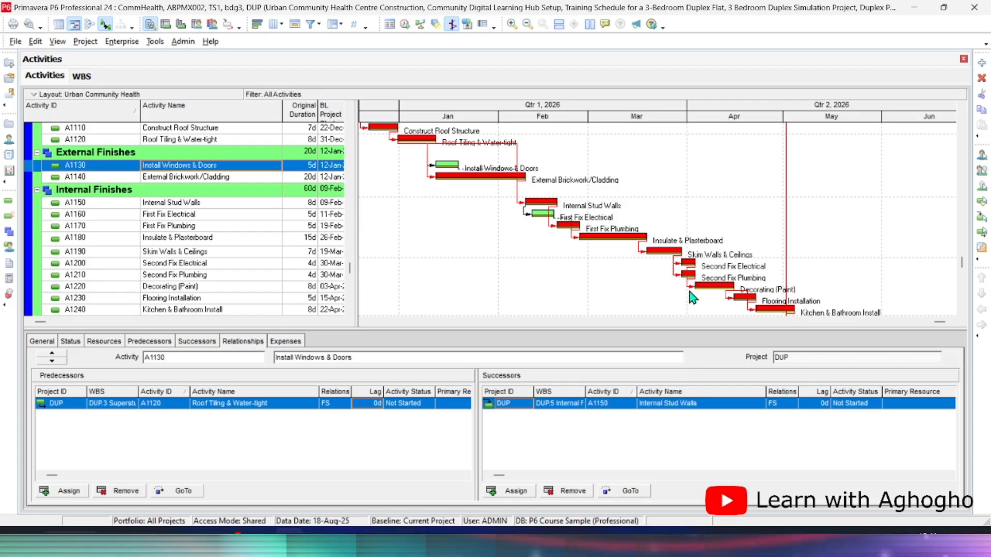
{"action": "scroll", "coordinate": [597, 253], "scroll_direction": "up", "scroll_amount": 2}
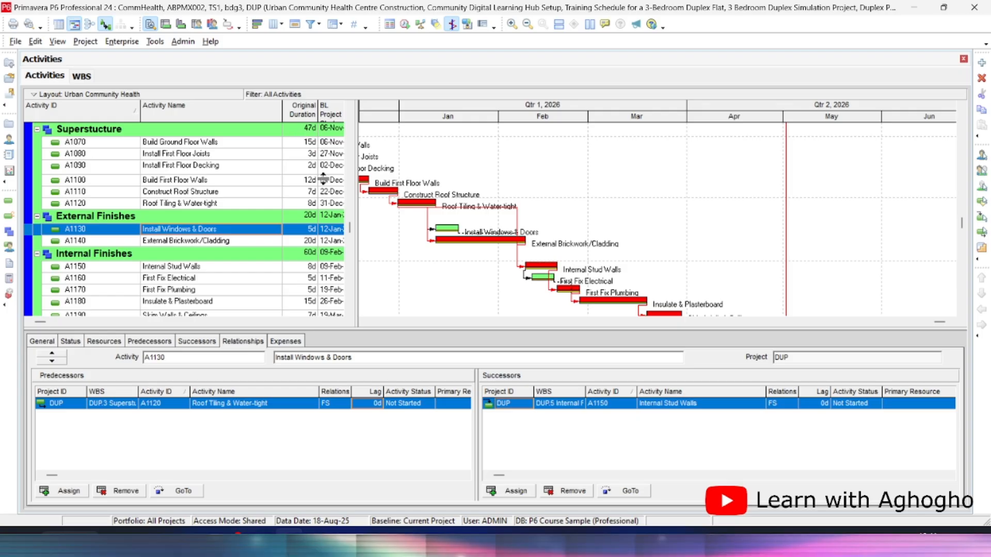
{"action": "scroll", "coordinate": [229, 203], "scroll_direction": "down", "scroll_amount": 2}
{"action": "scroll", "coordinate": [234, 190], "scroll_direction": "up", "scroll_amount": 10}
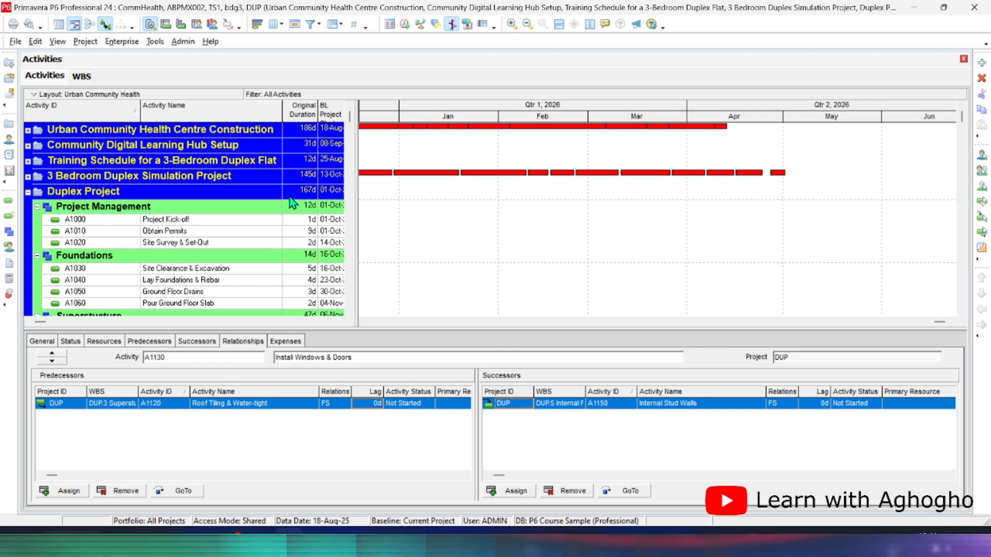
{"action": "scroll", "coordinate": [265, 205], "scroll_direction": "down", "scroll_amount": 3}
{"action": "scroll", "coordinate": [264, 208], "scroll_direction": "down", "scroll_amount": 7}
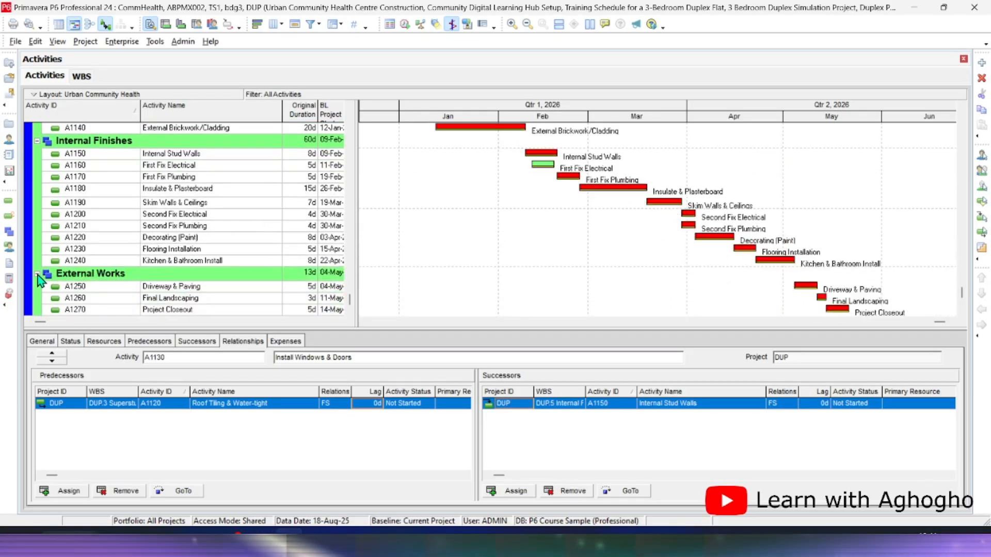
{"action": "scroll", "coordinate": [590, 225], "scroll_direction": "up", "scroll_amount": 2}
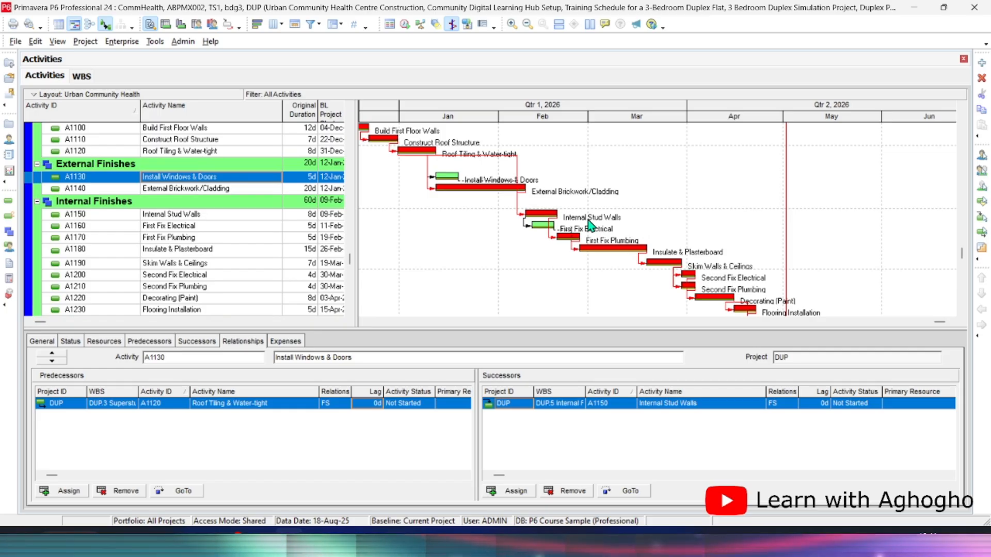
{"action": "scroll", "coordinate": [591, 226], "scroll_direction": "down", "scroll_amount": 2}
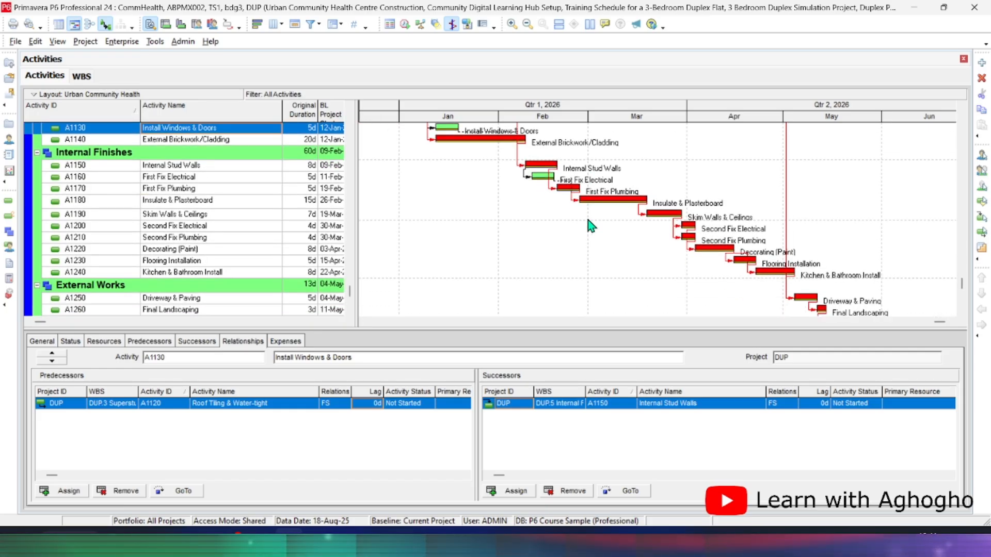
{"action": "scroll", "coordinate": [592, 225], "scroll_direction": "down", "scroll_amount": 1}
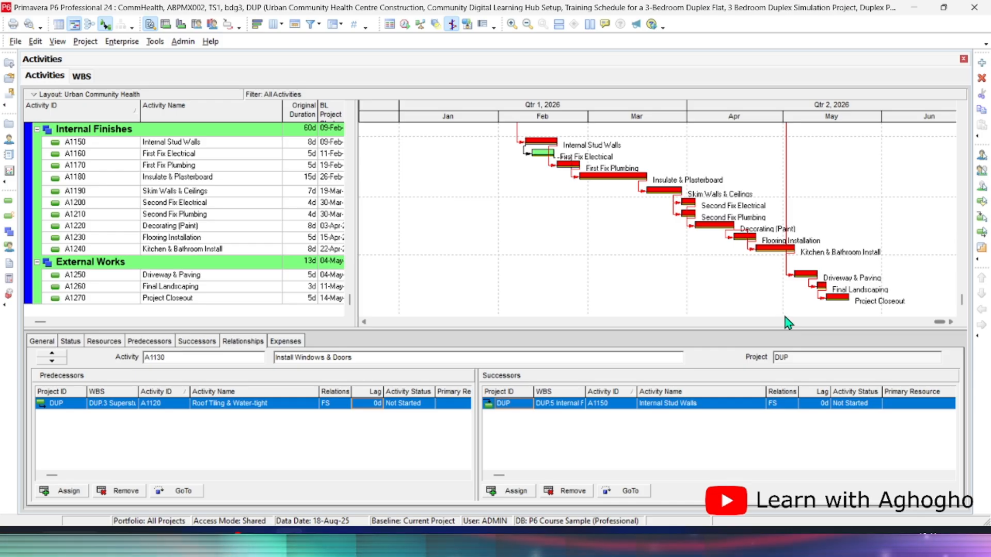
- Trace the activity sequence from Project Kick-off through Superstructure and External Finishes to Internal Finishes in the Gantt chart
{"action": "scroll", "coordinate": [723, 255], "scroll_direction": "up", "scroll_amount": 5}
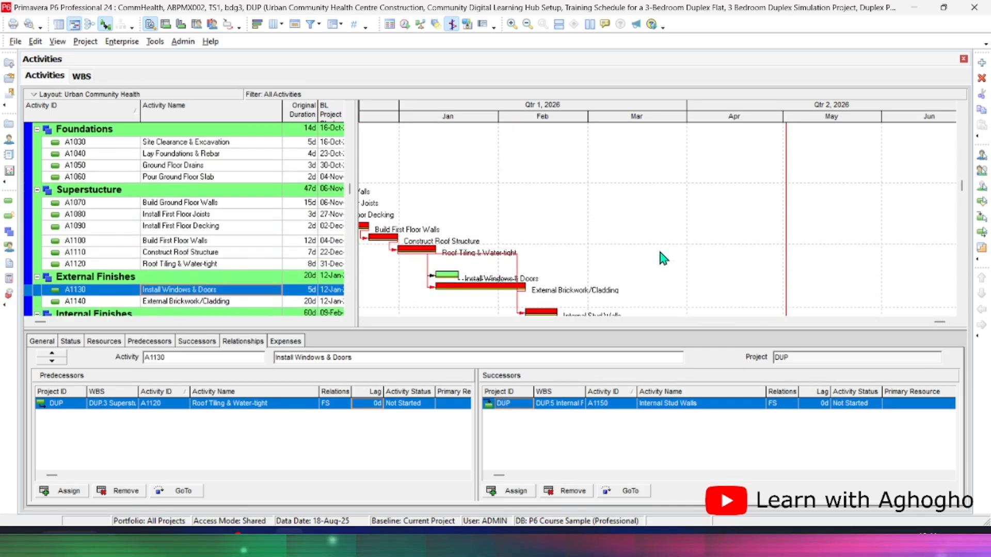
{"action": "scroll", "coordinate": [659, 251], "scroll_direction": "down", "scroll_amount": 2}
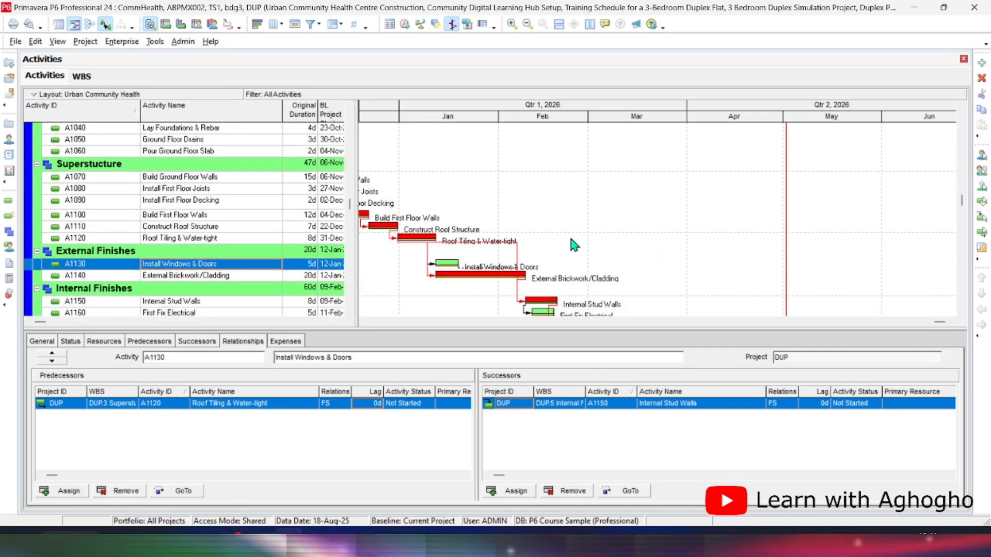
{"action": "scroll", "coordinate": [571, 239], "scroll_direction": "down", "scroll_amount": 1}
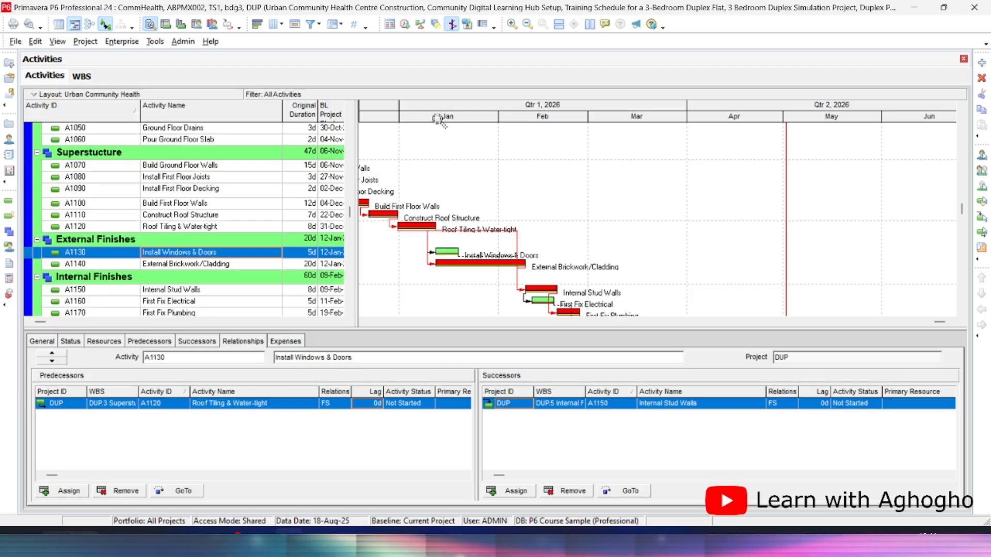
{"action": "left_click_drag", "start_coordinate": [437, 114], "coordinate": [748, 109]}
{"action": "scroll", "coordinate": [523, 209], "scroll_direction": "up", "scroll_amount": 1}
{"action": "scroll", "coordinate": [522, 209], "scroll_direction": "up", "scroll_amount": 3}
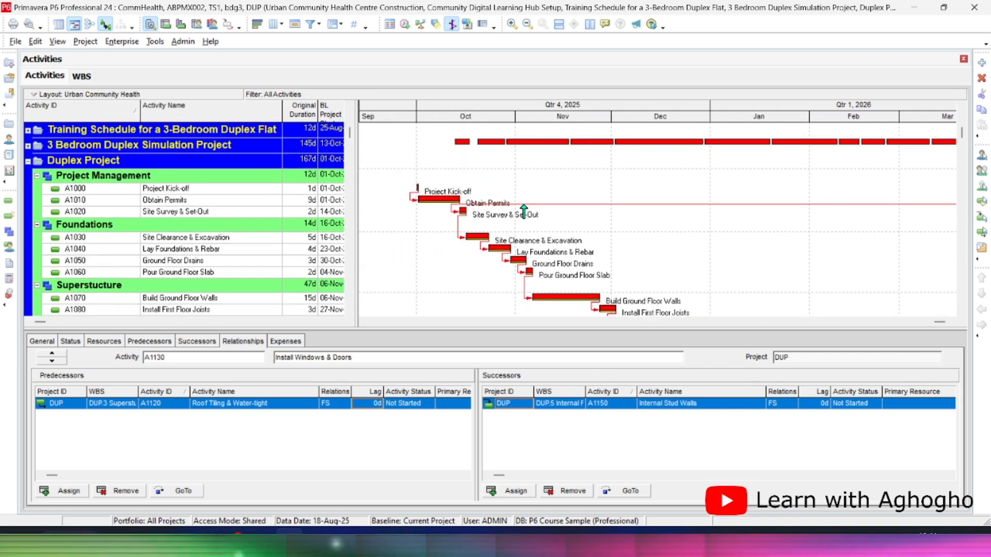
{"action": "scroll", "coordinate": [523, 210], "scroll_direction": "down", "scroll_amount": 1}
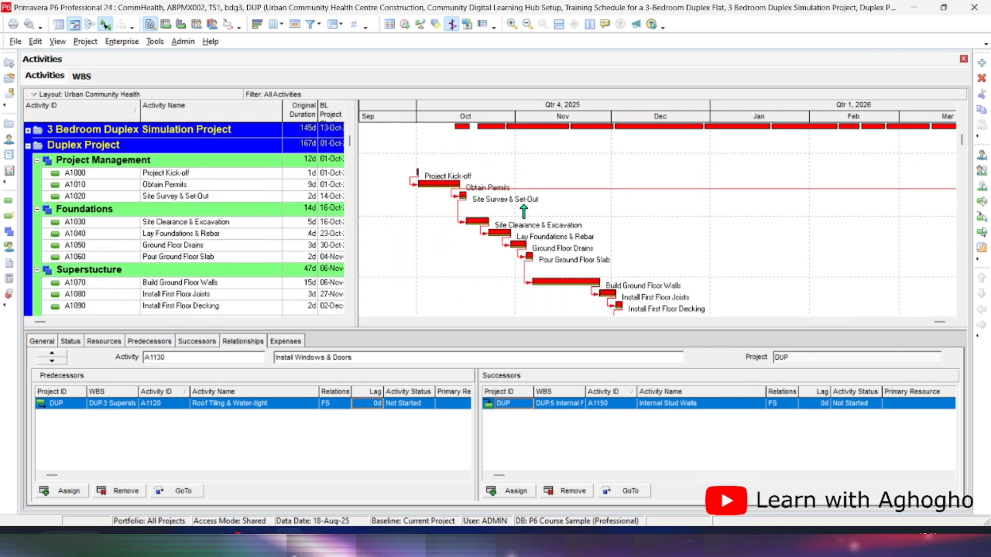
{"action": "scroll", "coordinate": [524, 211], "scroll_direction": "down", "scroll_amount": 2}
{"action": "scroll", "coordinate": [523, 209], "scroll_direction": "down", "scroll_amount": 8}
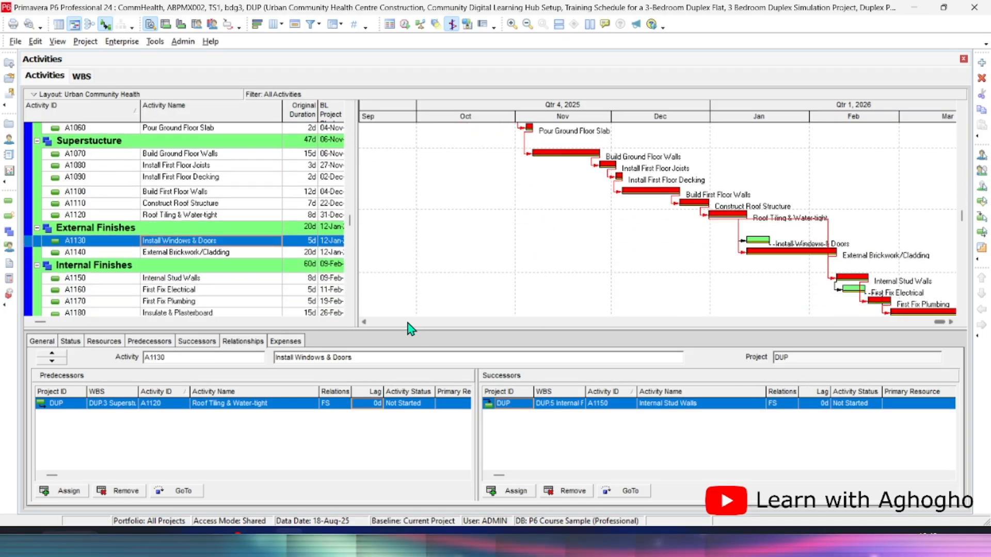
{"action": "left_click", "coordinate": [950, 322]}
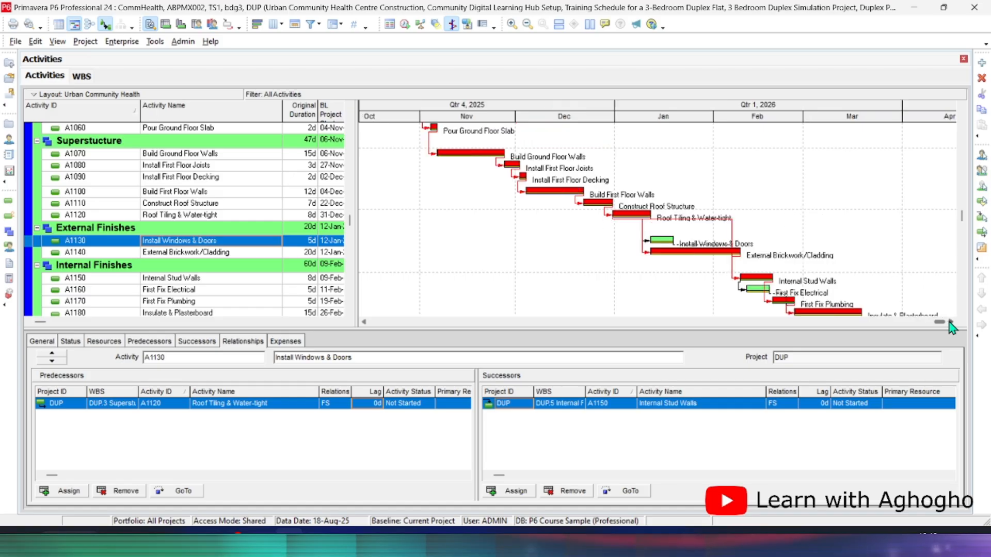
{"action": "scroll", "coordinate": [740, 238], "scroll_direction": "down", "scroll_amount": 5}
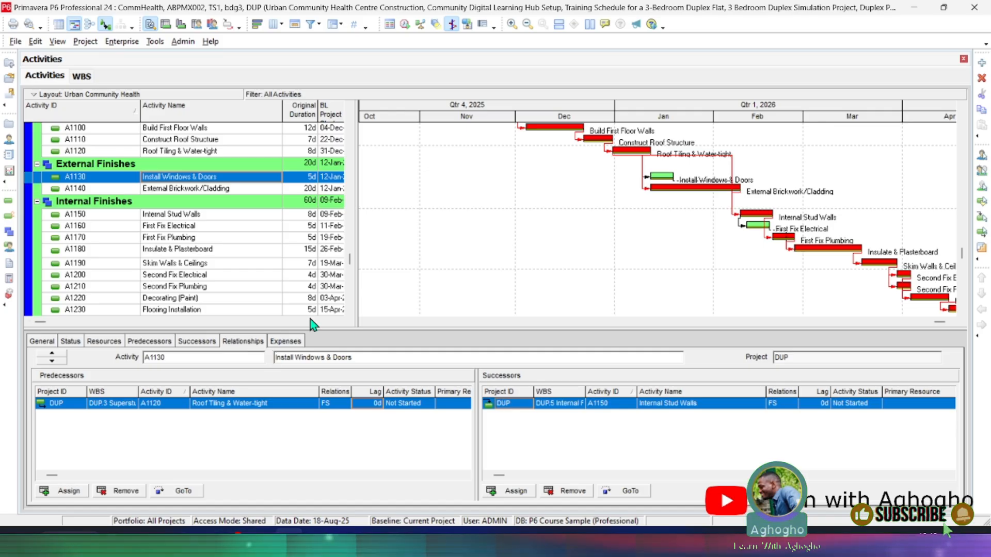
- Show the resource assignment details for Install Windows & Doors (A1130) and return to the earlier Duplex Project activities
{"action": "left_click", "coordinate": [111, 341]}
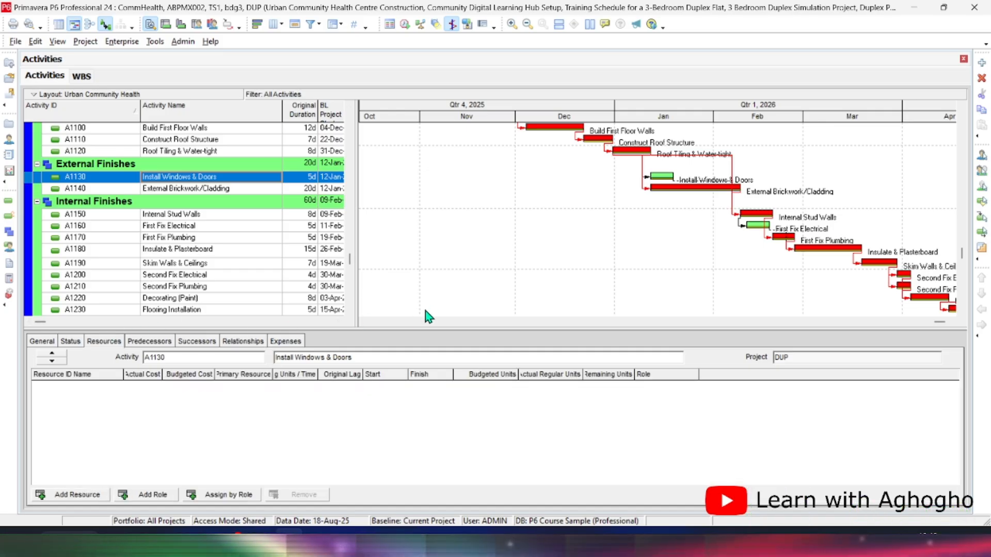
{"action": "scroll", "coordinate": [493, 243], "scroll_direction": "up", "scroll_amount": 4}
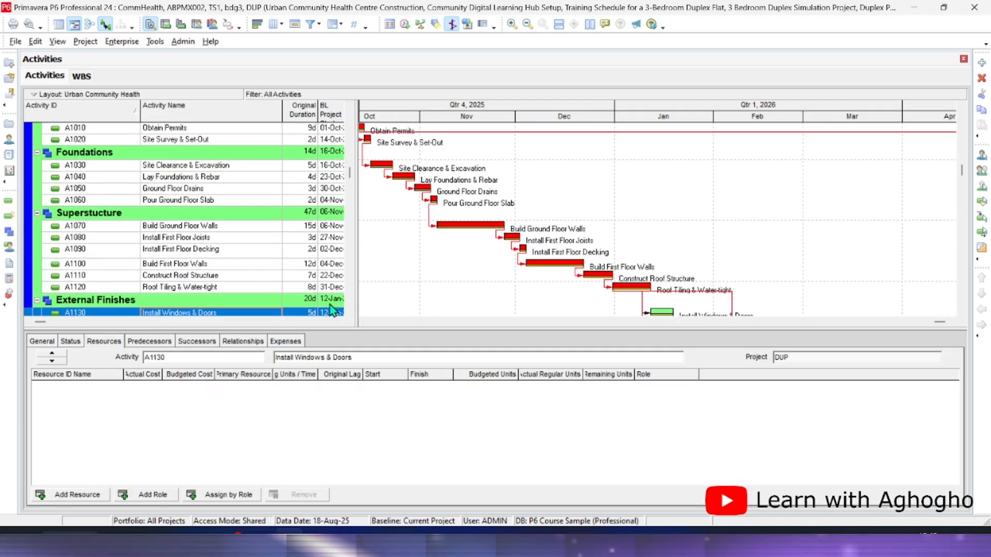